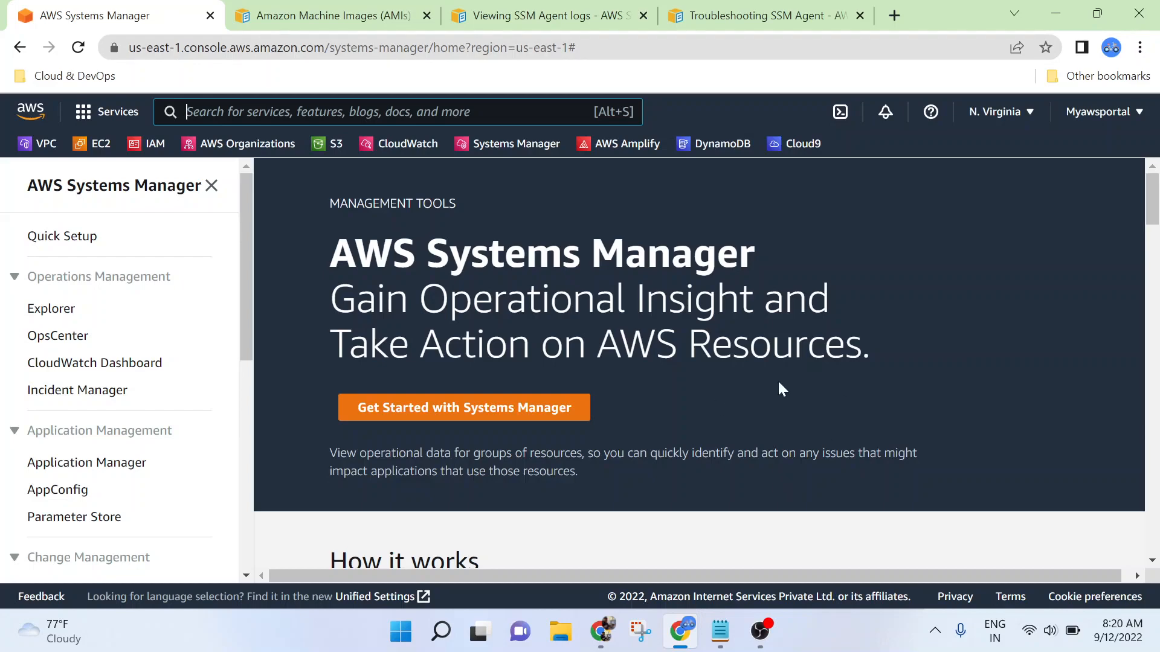
# Switch to Notepad and review the notes defining SSM Agent and listing the Amazon Machine Images that have it preinstalled.
pyautogui.click(720, 631)
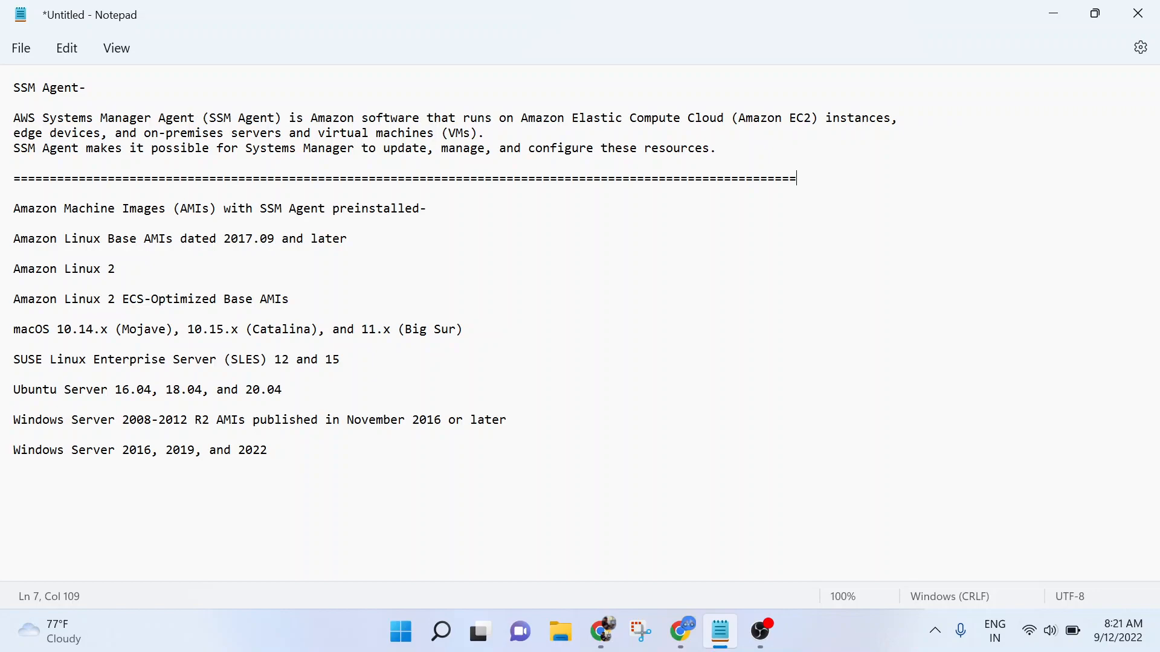
pyautogui.moveTo(165, 133); pyautogui.dragTo(404, 133)
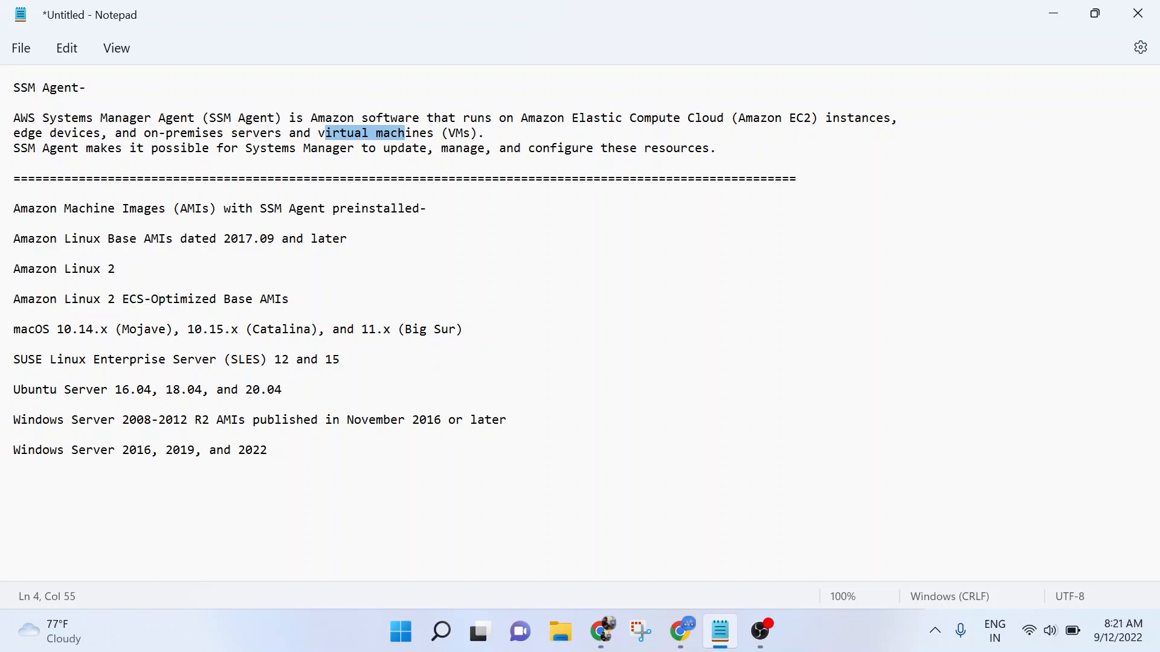
pyautogui.moveTo(14, 209); pyautogui.dragTo(427, 208)
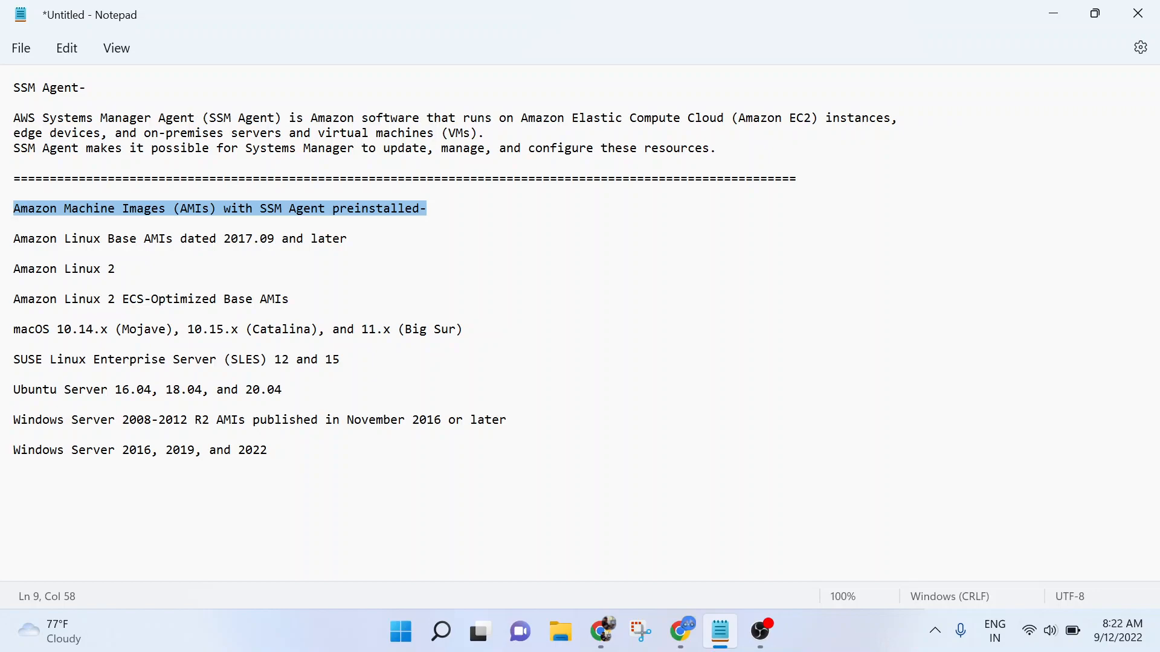
pyautogui.moveTo(64, 239); pyautogui.dragTo(347, 238)
pyautogui.moveTo(65, 269); pyautogui.dragTo(289, 299)
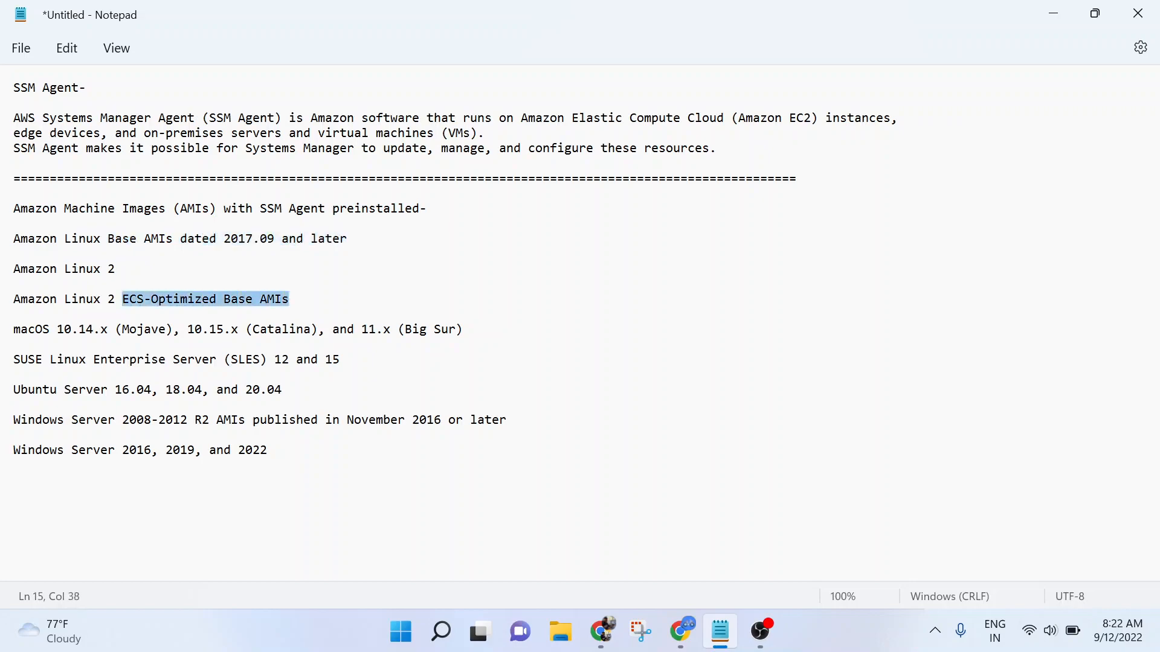
pyautogui.moveTo(63, 329); pyautogui.dragTo(124, 330)
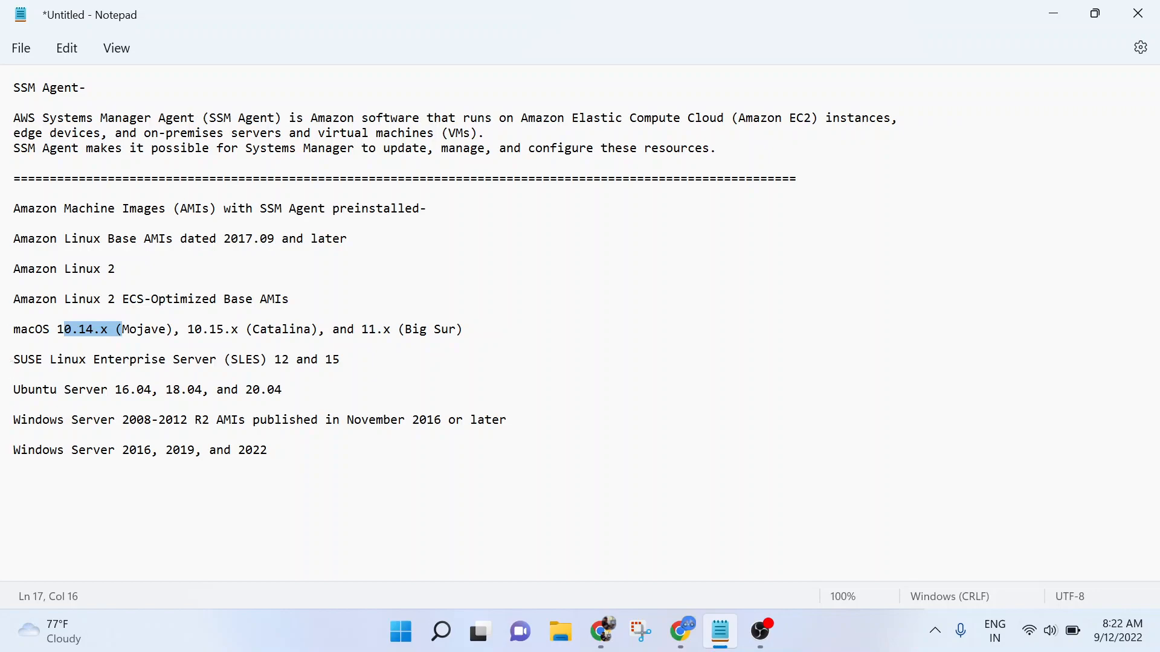
pyautogui.moveTo(274, 360); pyautogui.dragTo(340, 360)
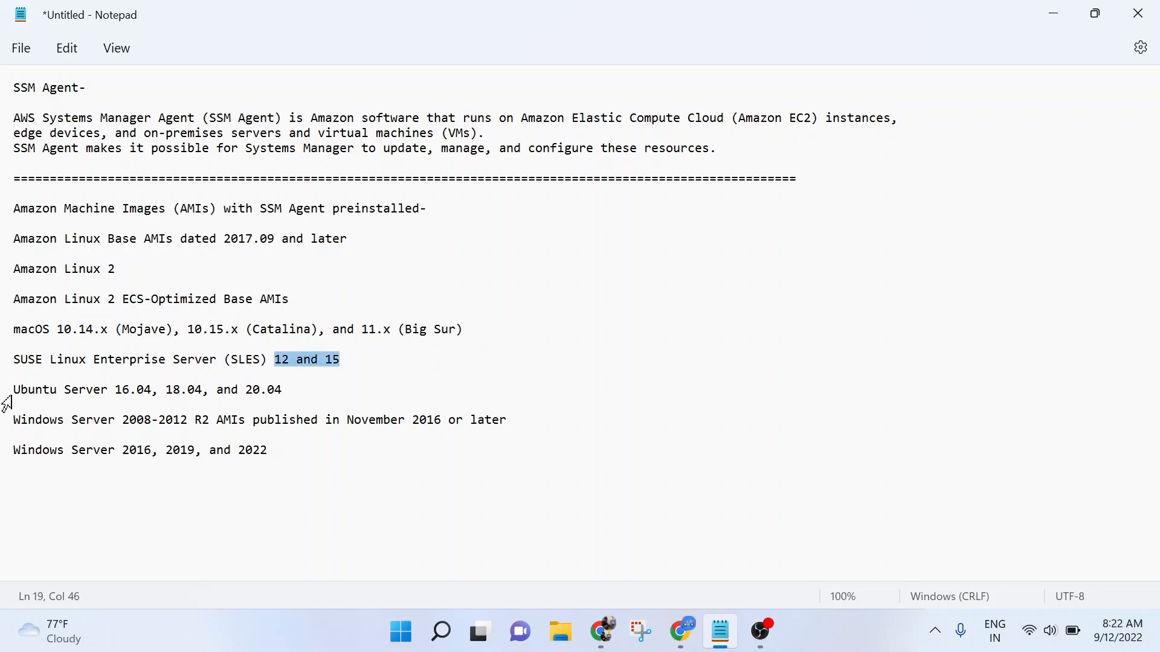
pyautogui.moveTo(8, 391); pyautogui.dragTo(129, 390)
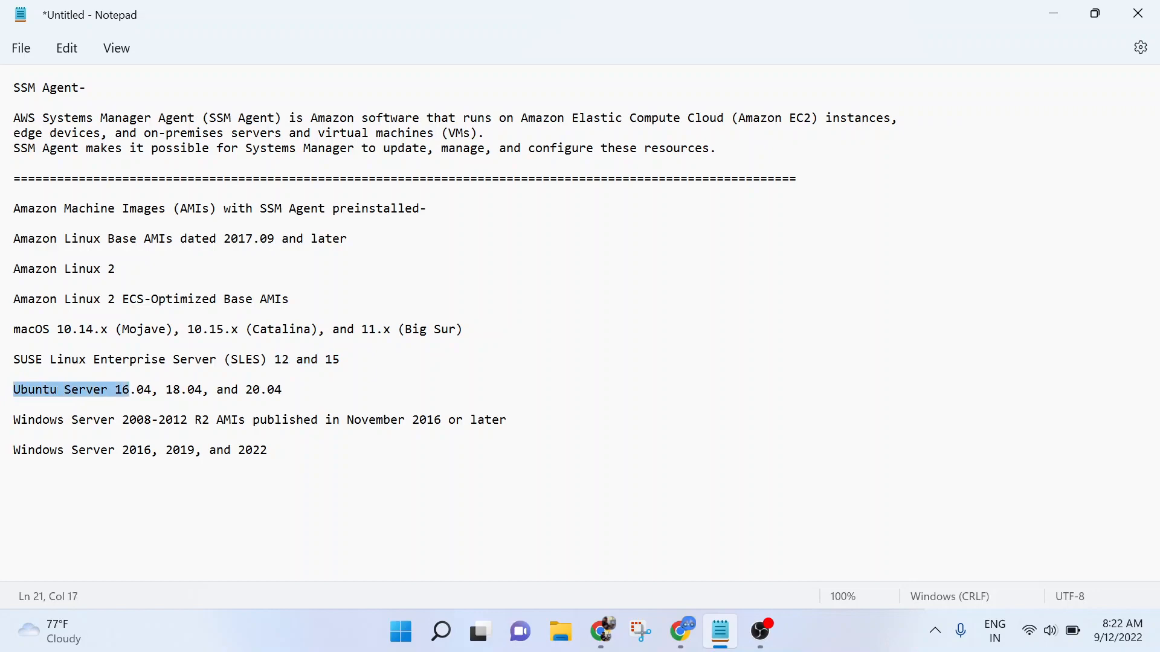
pyautogui.click(283, 390)
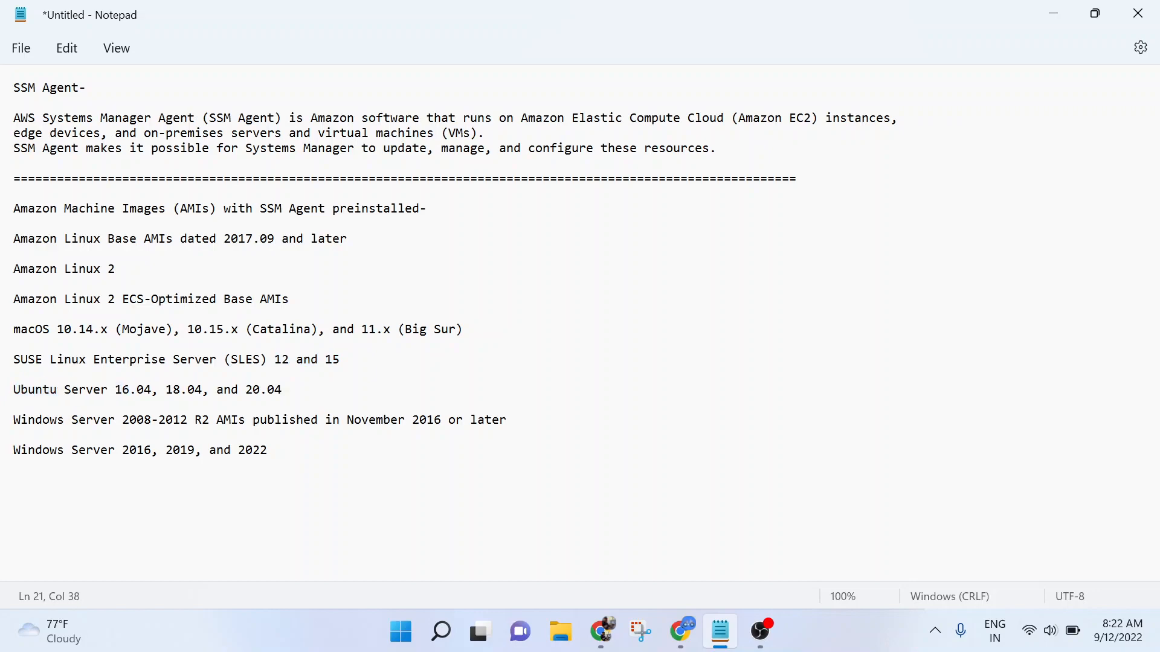
pyautogui.moveTo(7, 299); pyautogui.dragTo(7, 480)
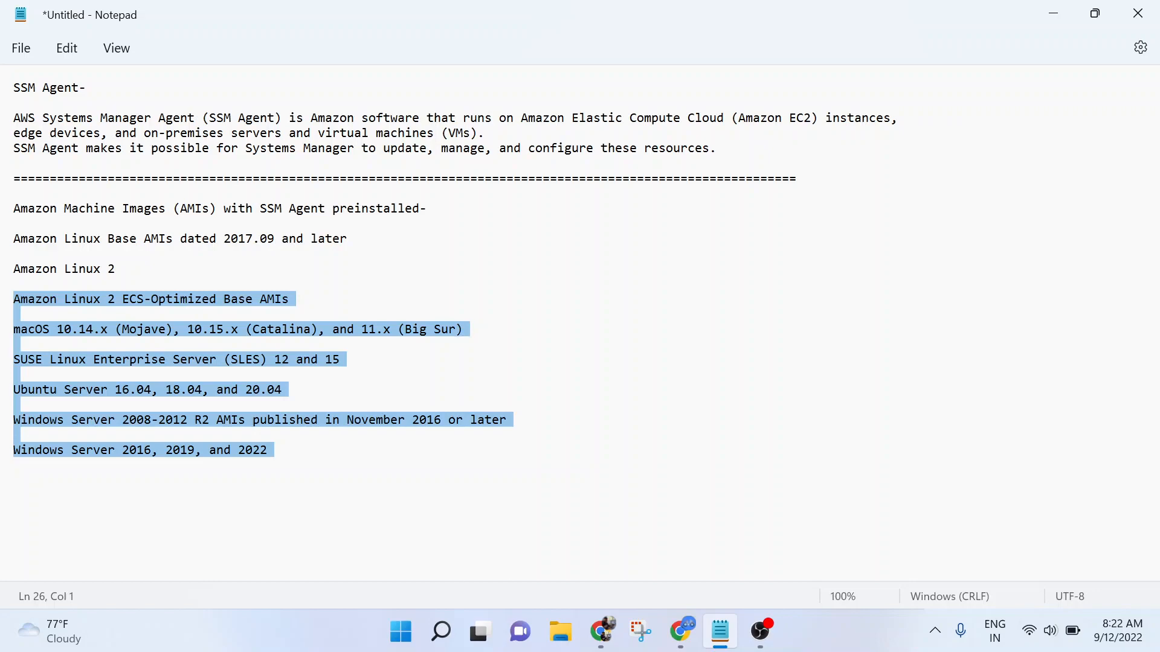
pyautogui.click(282, 390)
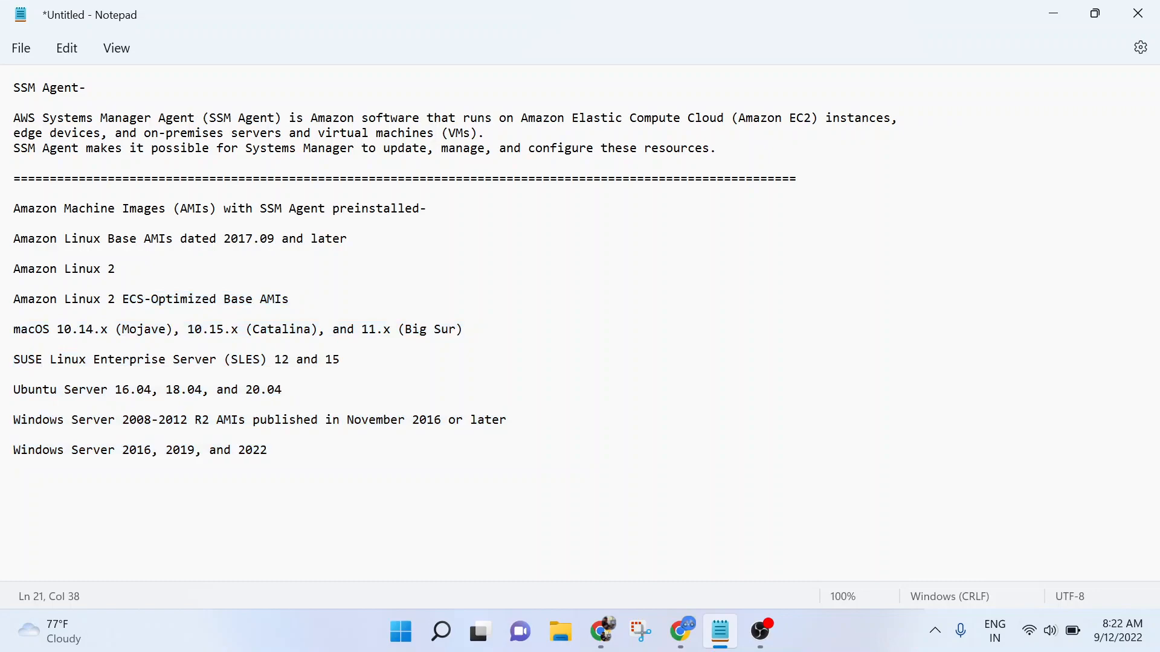
pyautogui.click(1054, 14)
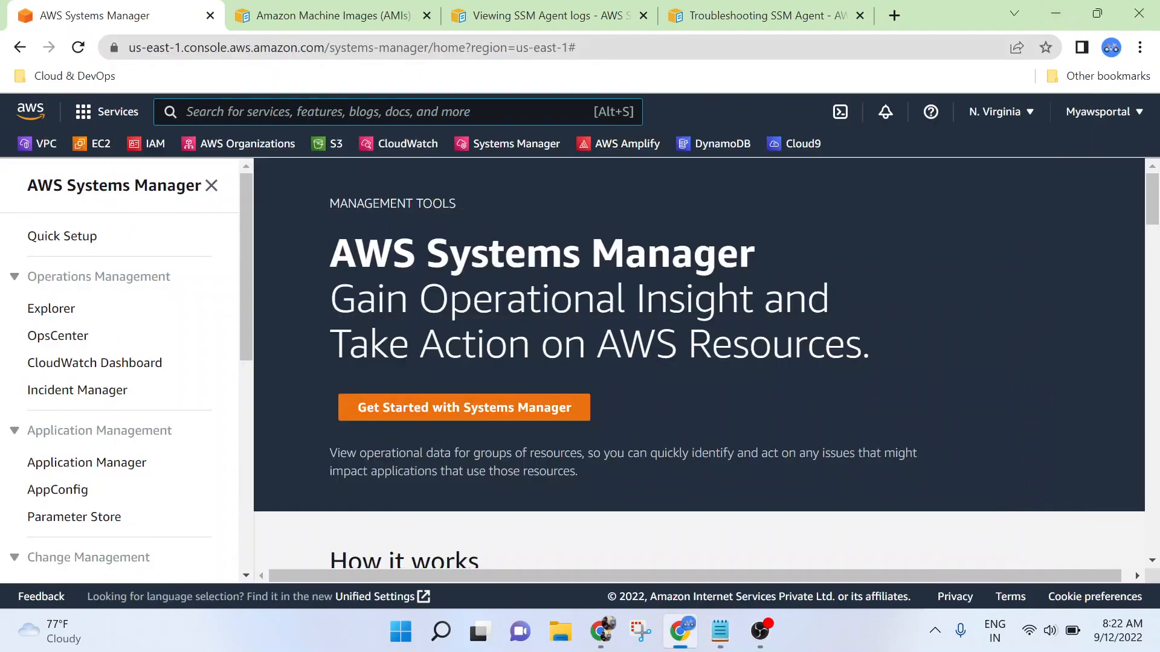
# Open the launch form for a new EC2 instance from the running instances list and dismiss the new launch experience notice.
pyautogui.scroll(-2, 363, 374)
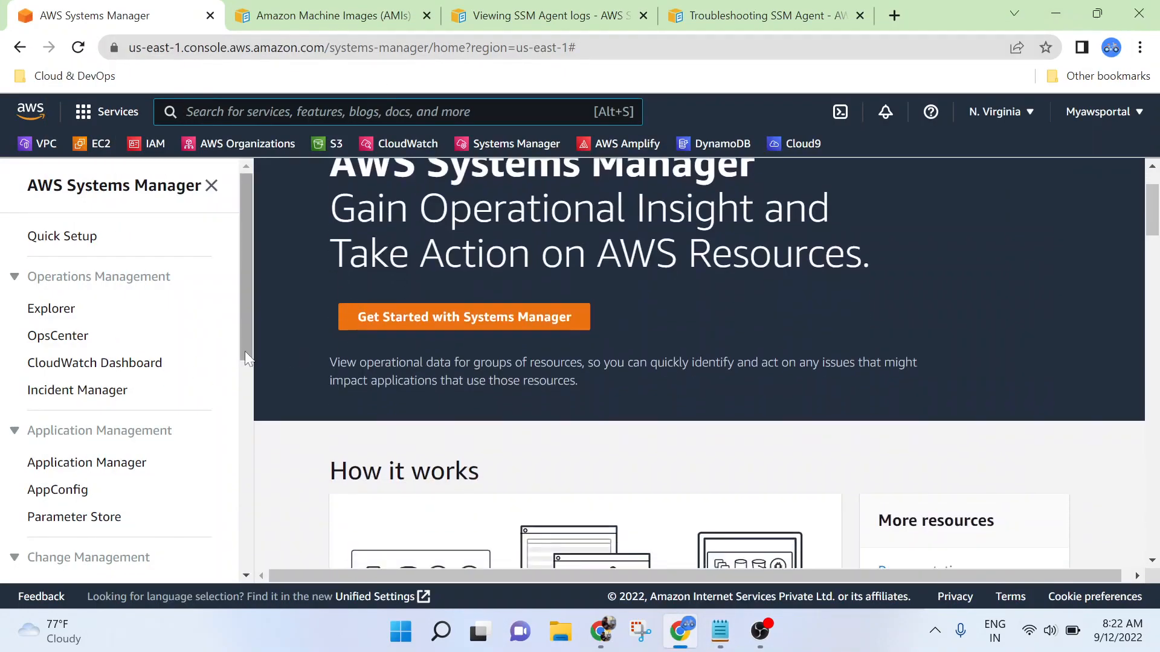
pyautogui.scroll(2, 329, 394)
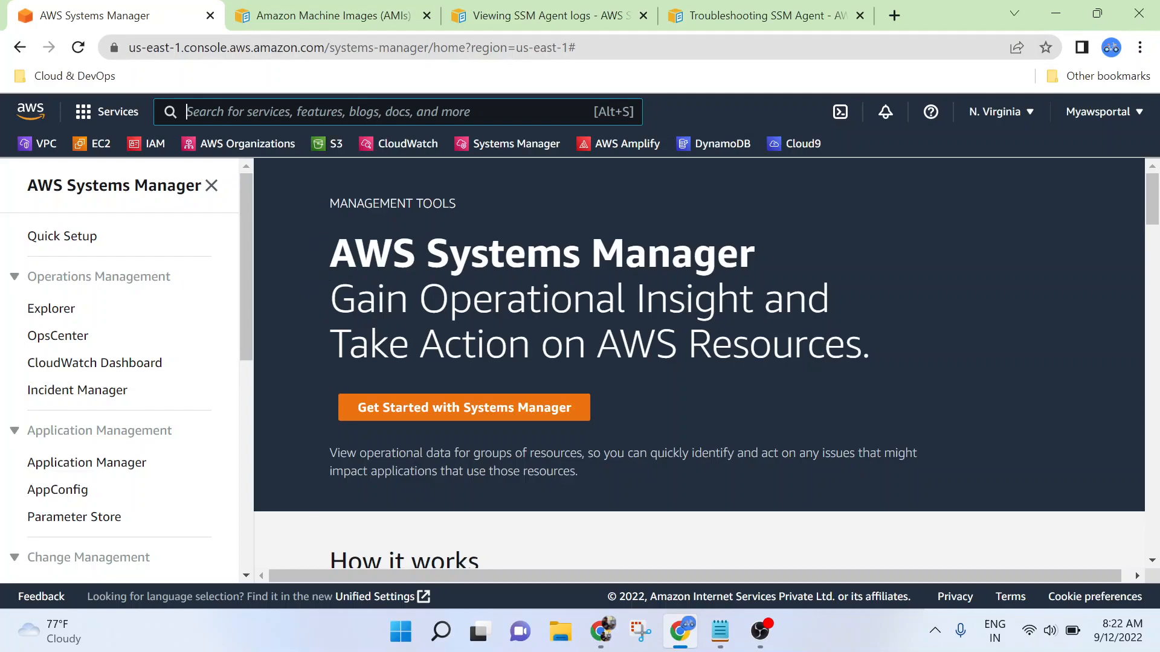
pyautogui.click(100, 148)
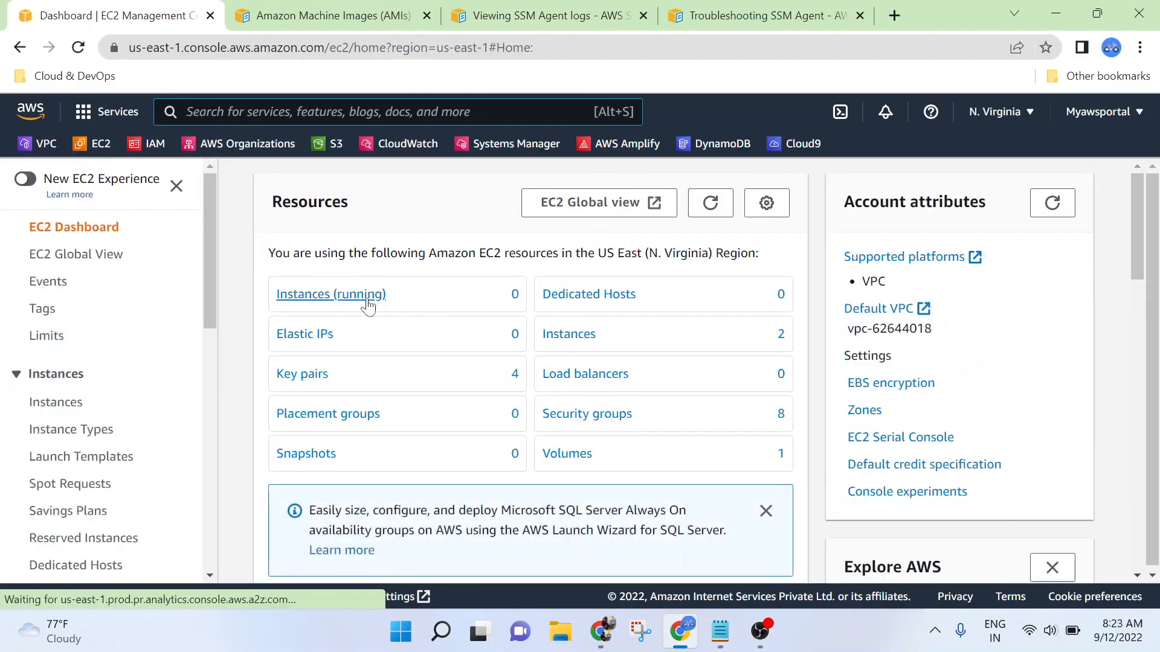
pyautogui.click(332, 296)
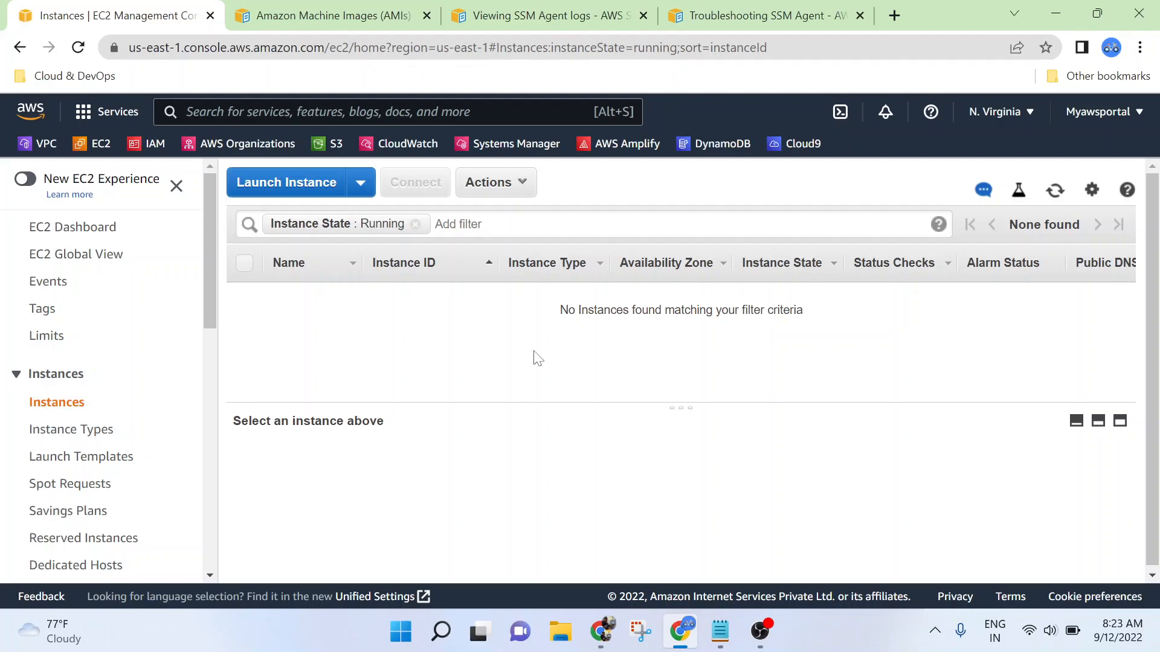
pyautogui.click(331, 185)
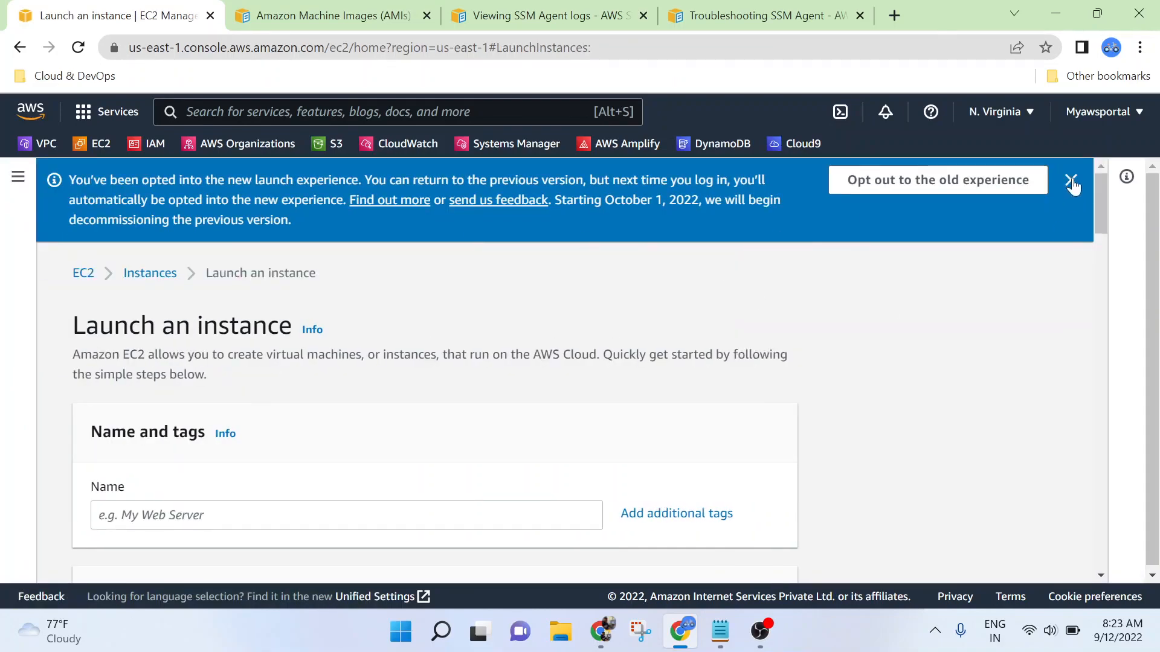
pyautogui.click(1071, 180)
pyautogui.scroll(-5, 396, 345)
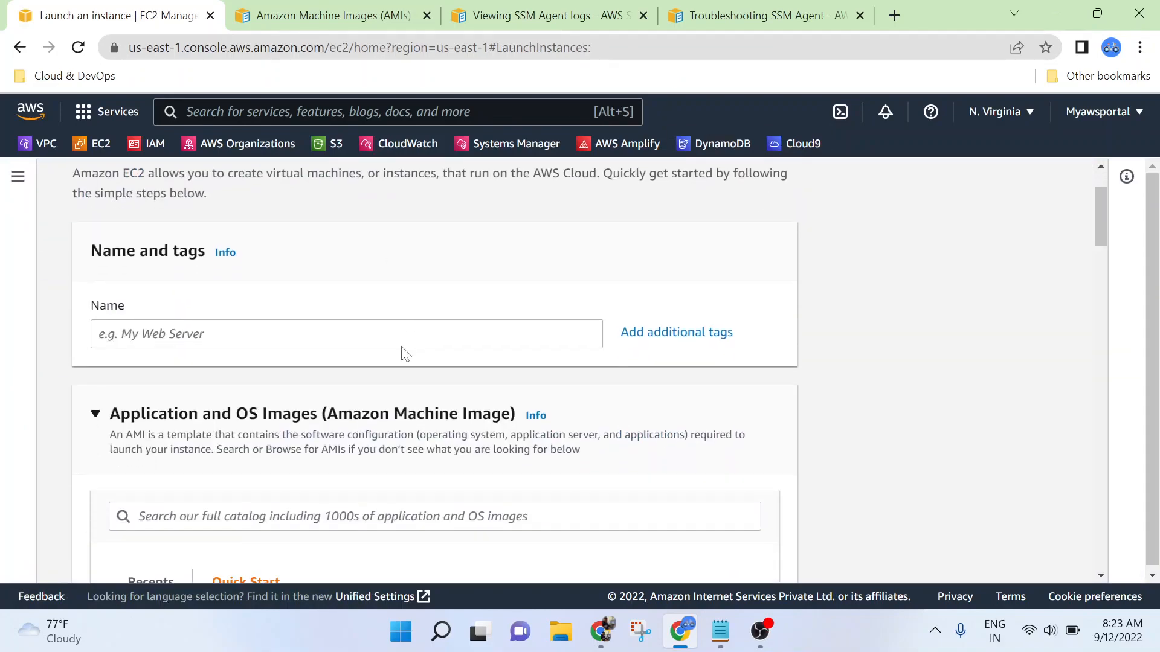
pyautogui.scroll(5, 435, 363)
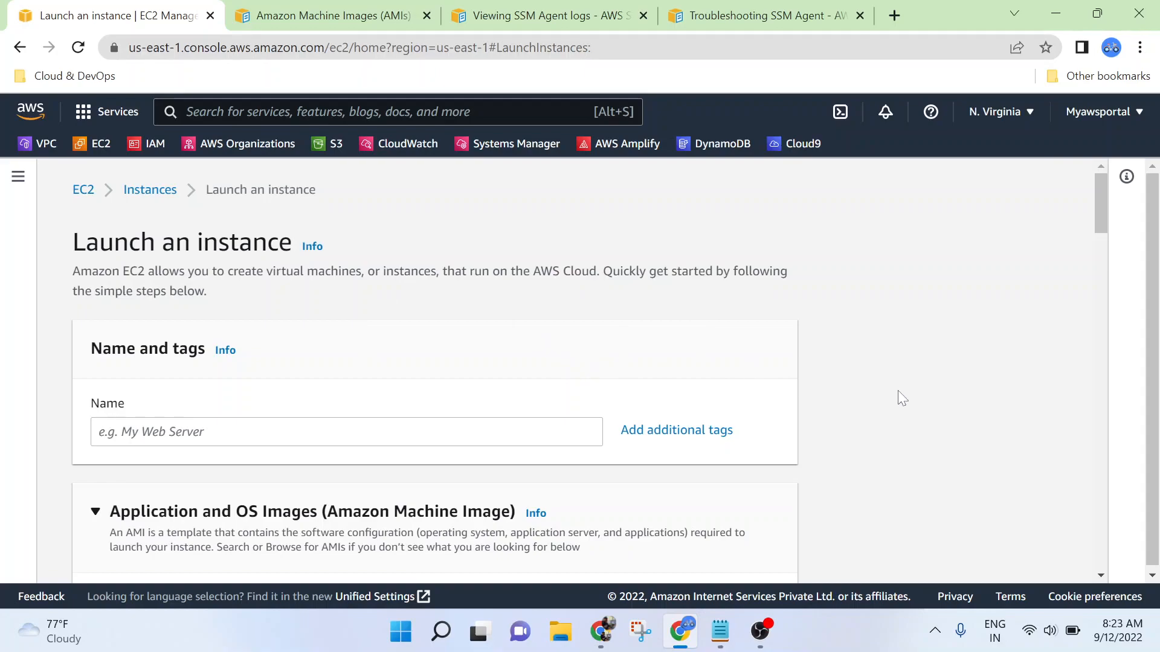
pyautogui.scroll(-5, 897, 411)
pyautogui.scroll(-15, 823, 359)
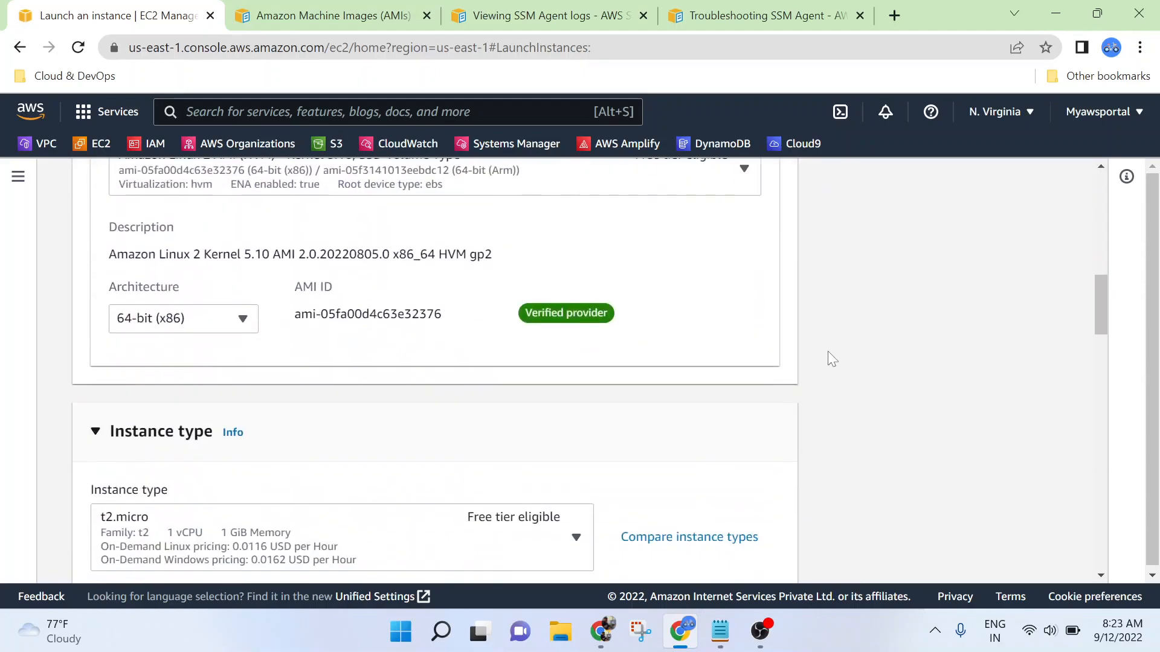
pyautogui.scroll(-5, 833, 369)
pyautogui.scroll(20, 833, 369)
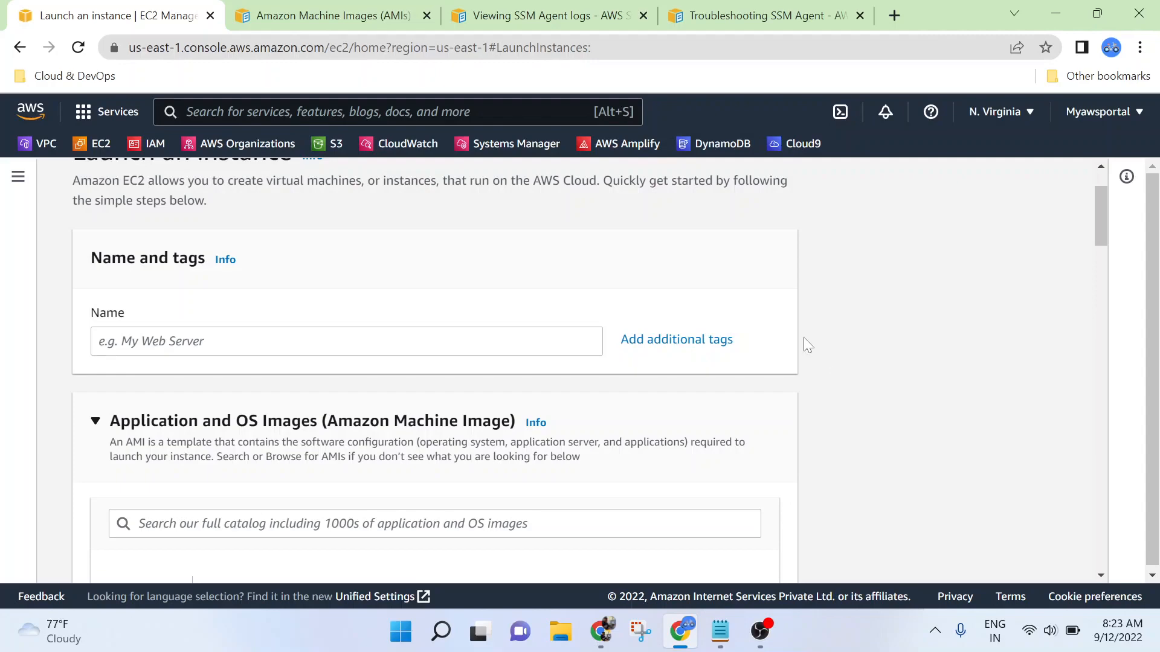
# Open the IAM console in a separate browser tab and go to its list of roles.
pyautogui.rightClick(158, 150)
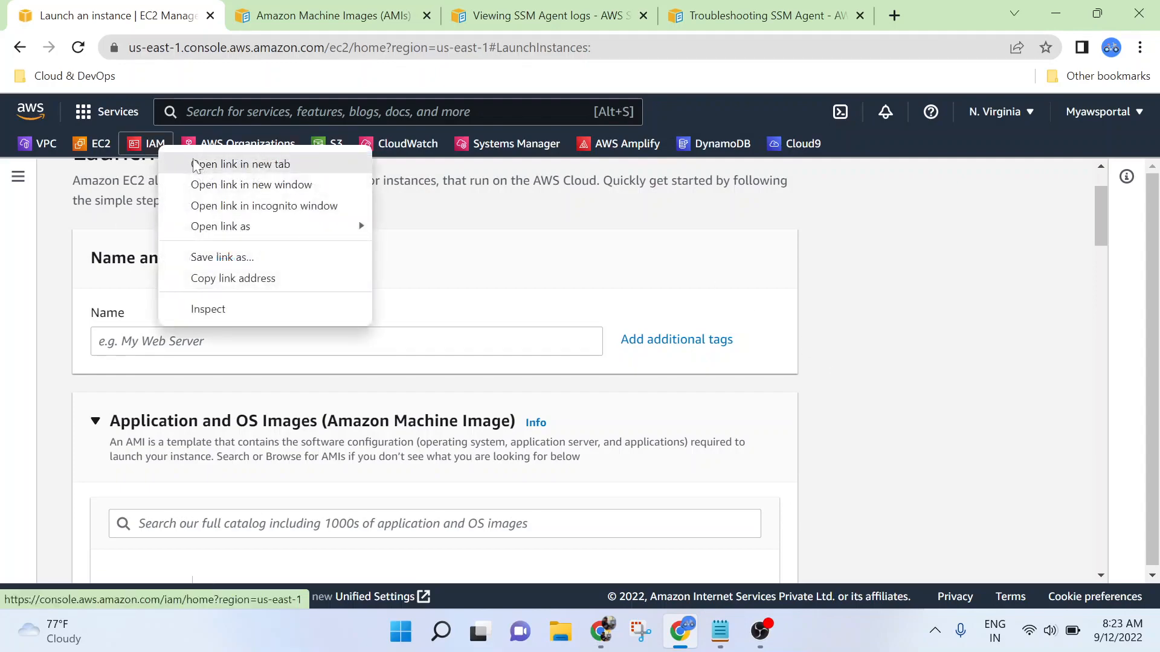
pyautogui.click(224, 162)
pyautogui.click(276, 13)
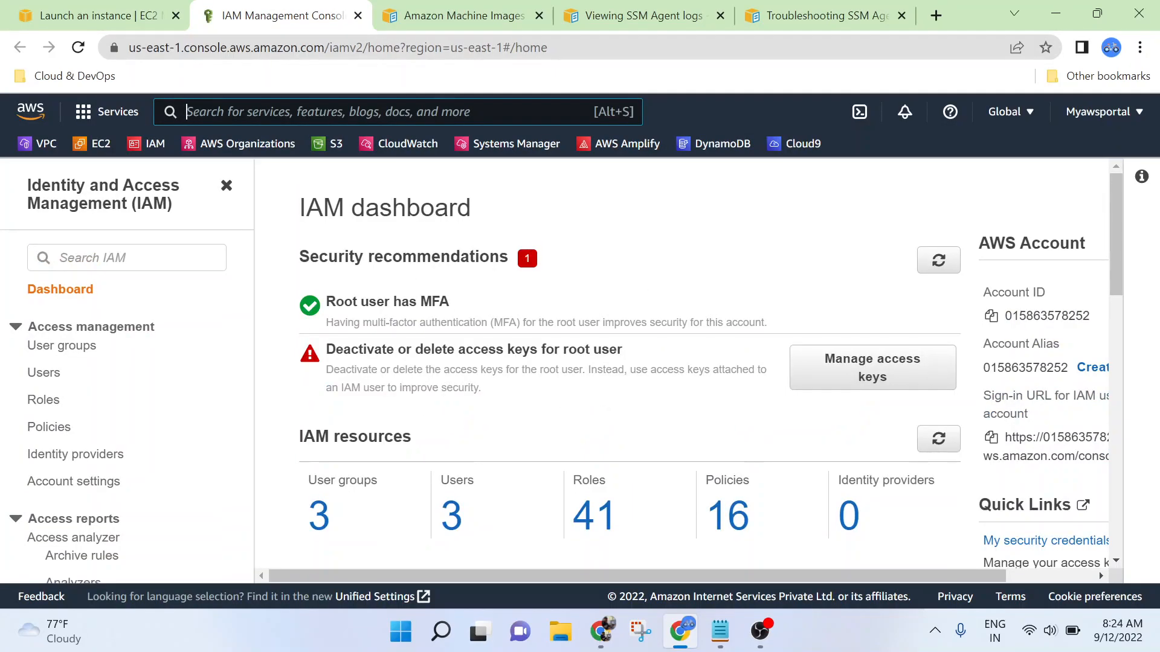
pyautogui.scroll(-4, 541, 389)
pyautogui.scroll(3, 645, 323)
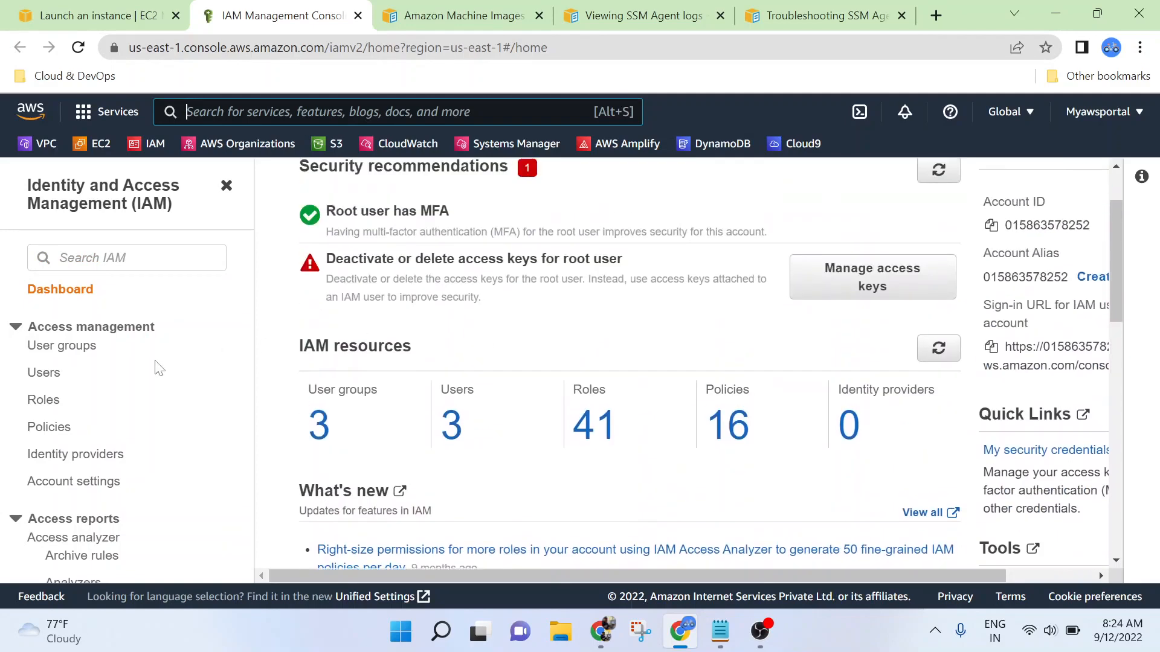
pyautogui.click(43, 406)
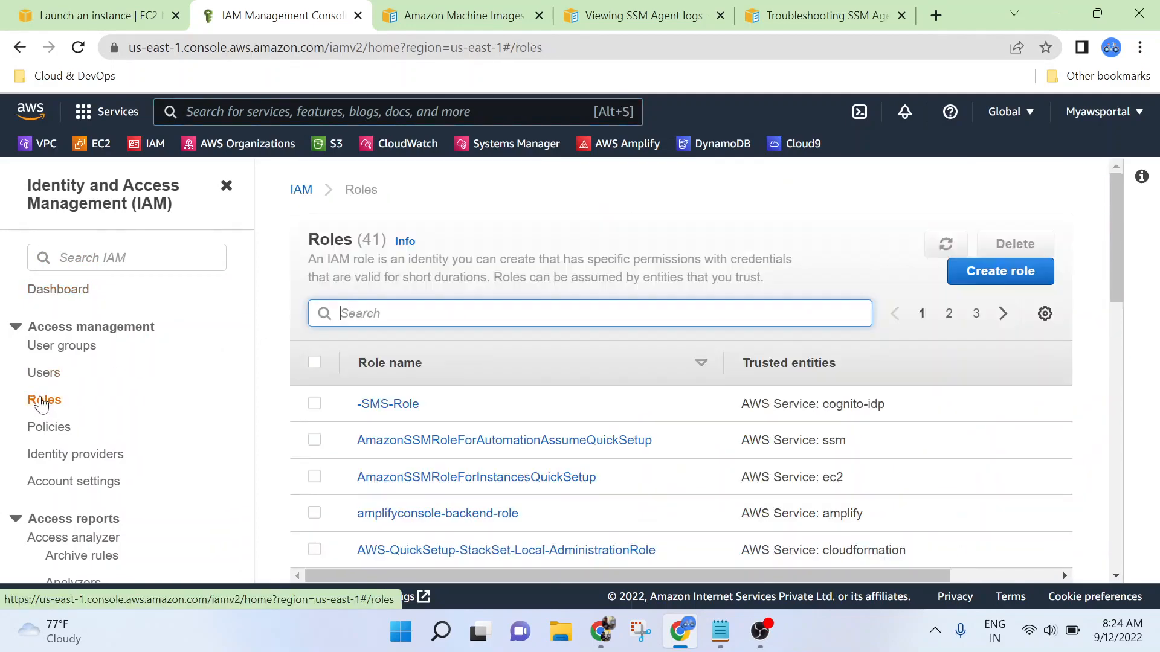
# Start creating an IAM role with AWS service as the trusted entity type and EC2 as the use case.
pyautogui.click(1006, 273)
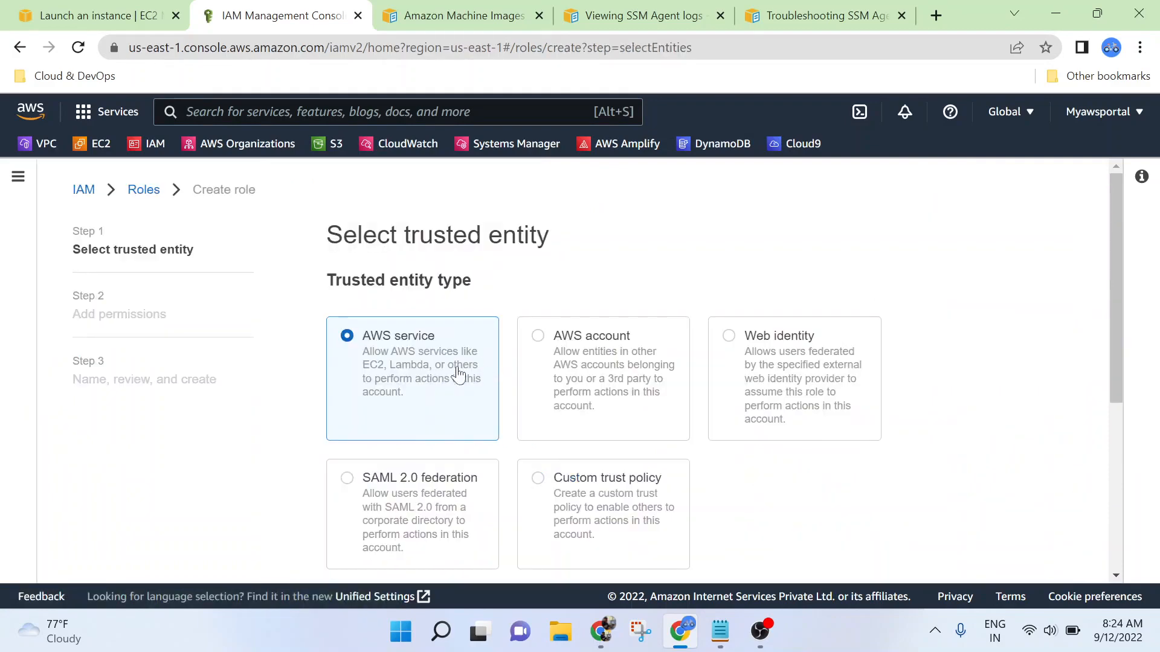
pyautogui.scroll(-3, 457, 375)
pyautogui.click(333, 502)
pyautogui.scroll(-2, 755, 432)
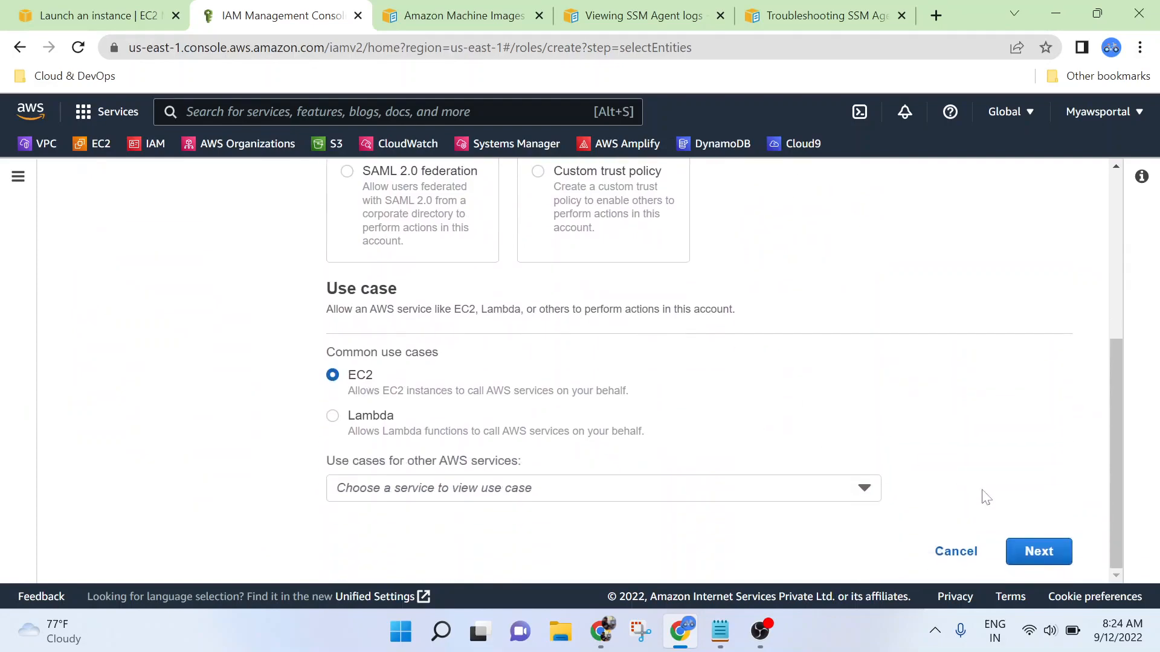
pyautogui.click(1039, 551)
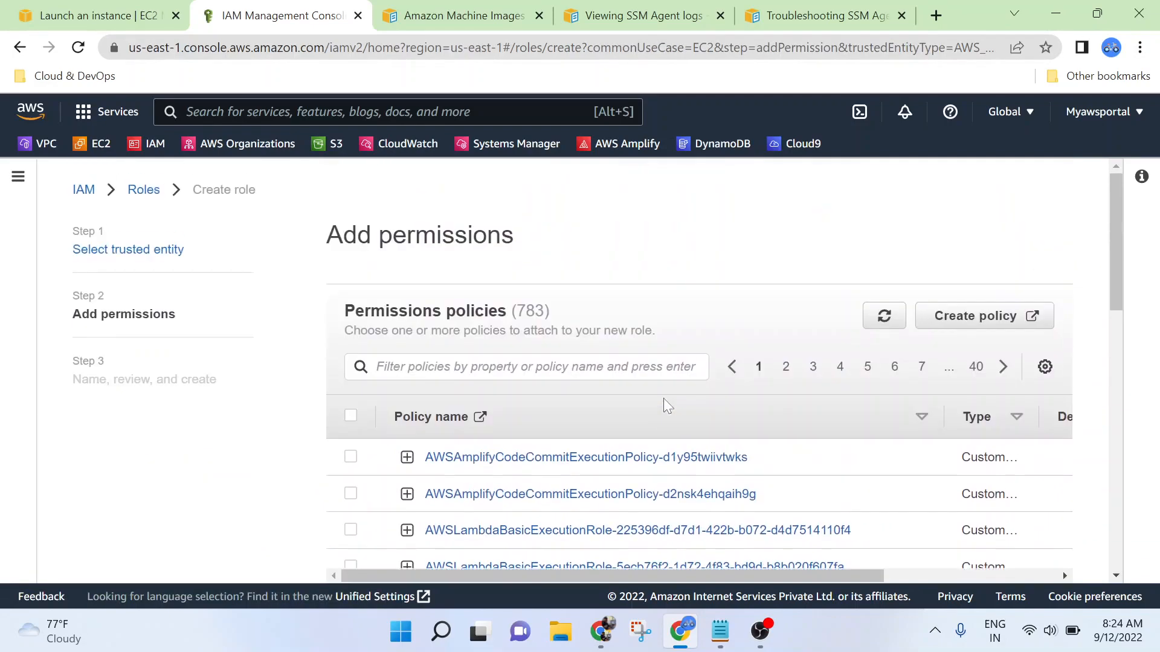
# Filter the permissions policies by "amazonssm" and select the AmazonSSMManagedInstanceCore policy for the new role.
pyautogui.click(526, 367)
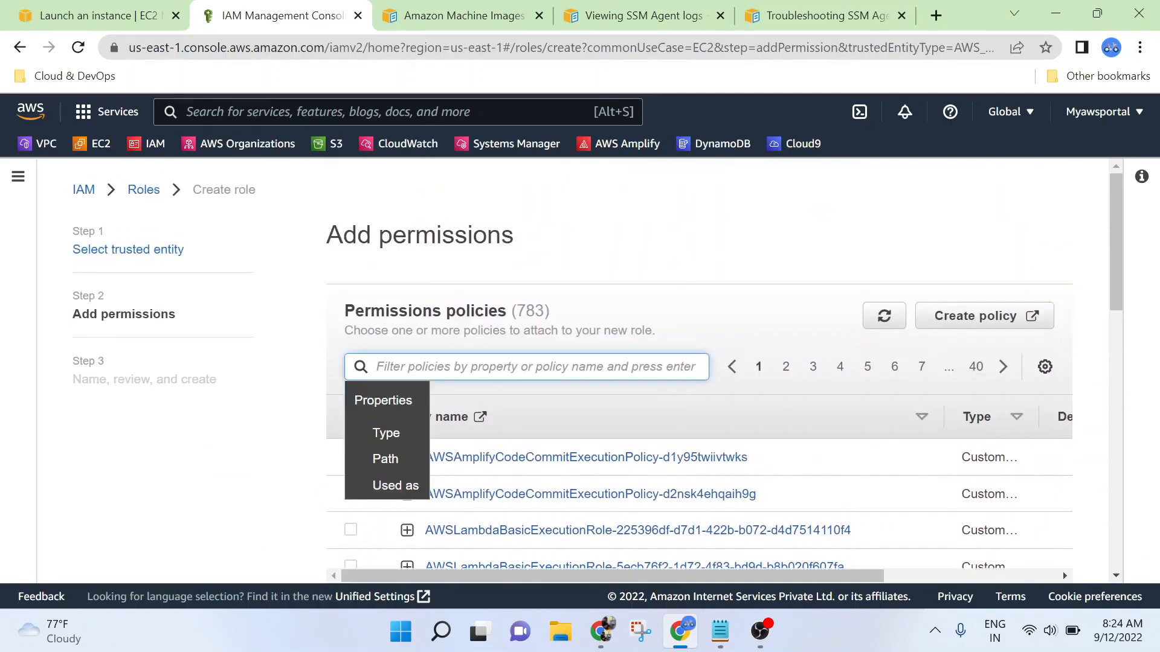
pyautogui.write('amazo')
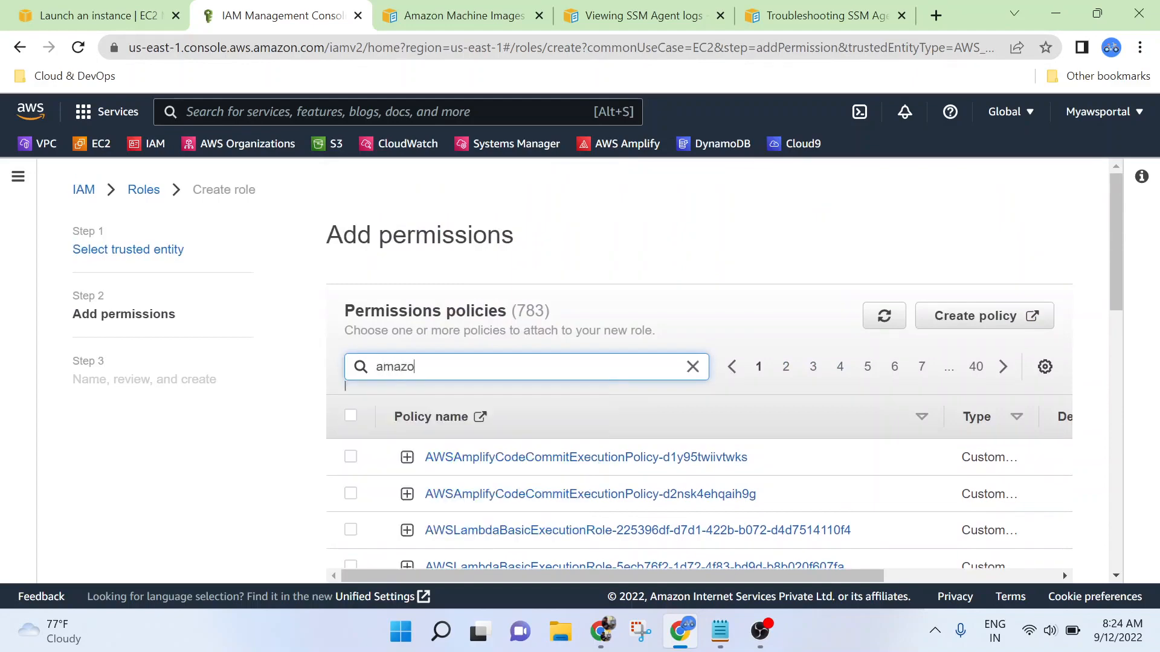
pyautogui.write('nssm')
pyautogui.scroll(-8, 551, 375)
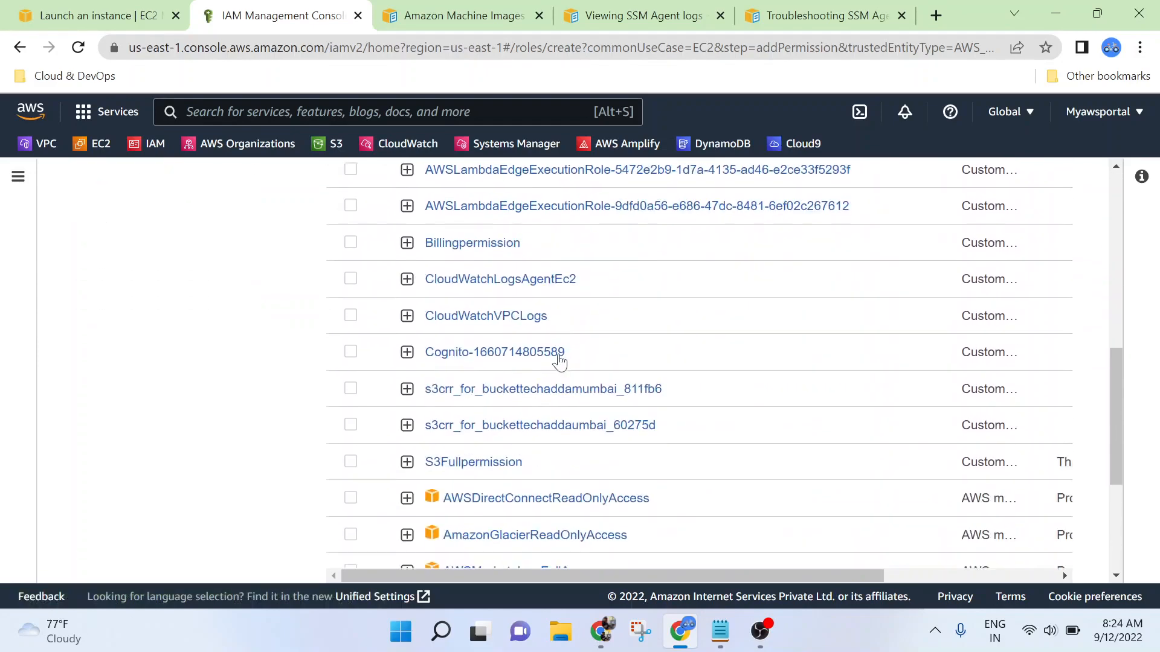
pyautogui.scroll(-3, 694, 440)
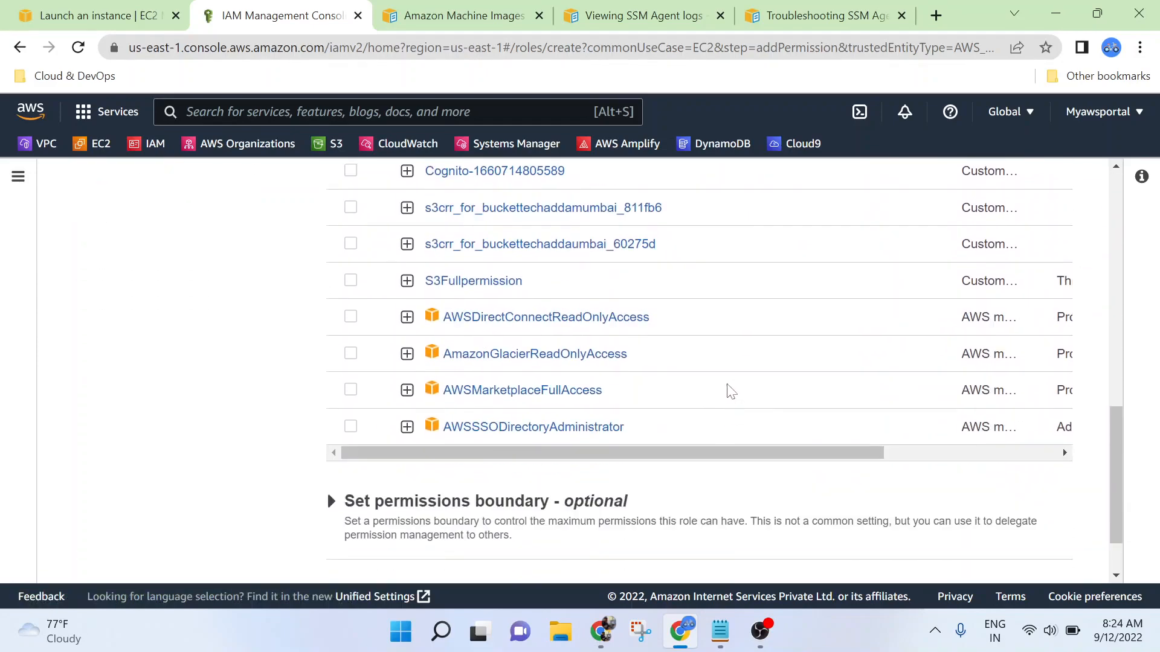
pyautogui.scroll(1, 749, 386)
pyautogui.scroll(10, 749, 386)
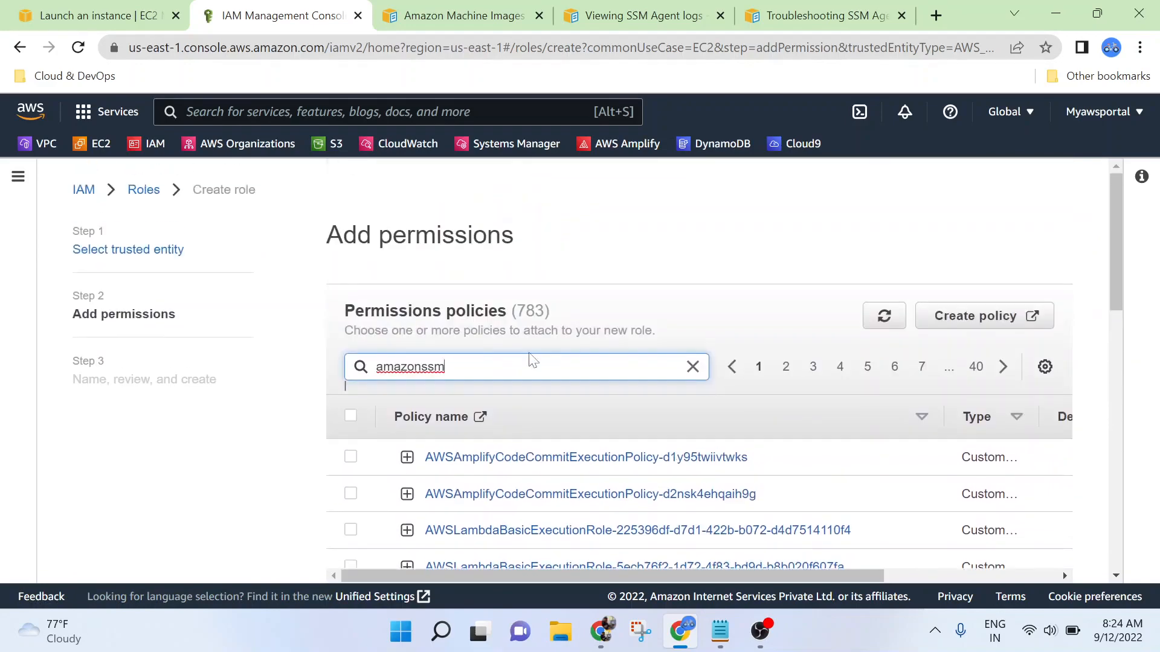
pyautogui.press('Return')
pyautogui.scroll(-1, 753, 508)
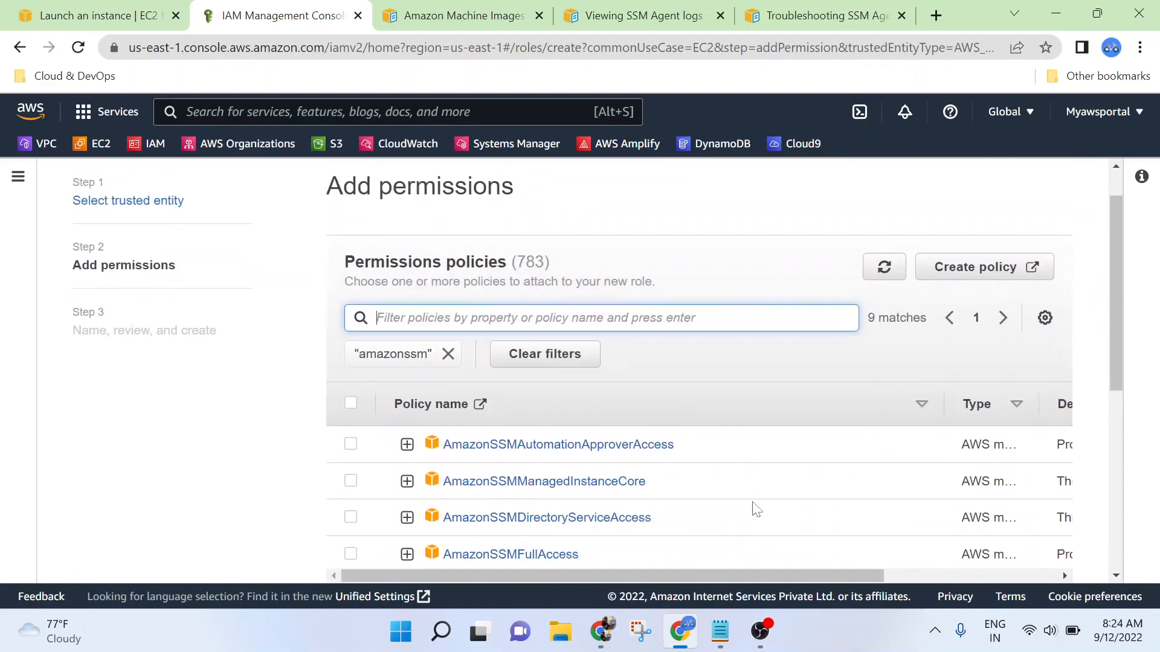
pyautogui.click(353, 442)
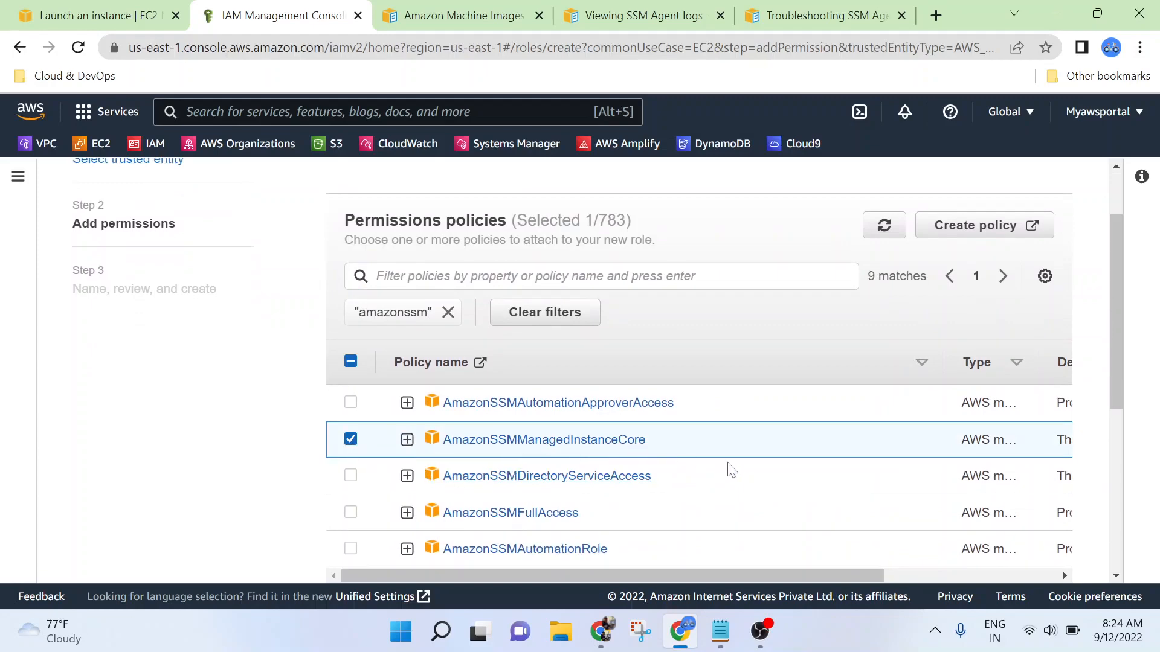
pyautogui.scroll(-6, 731, 478)
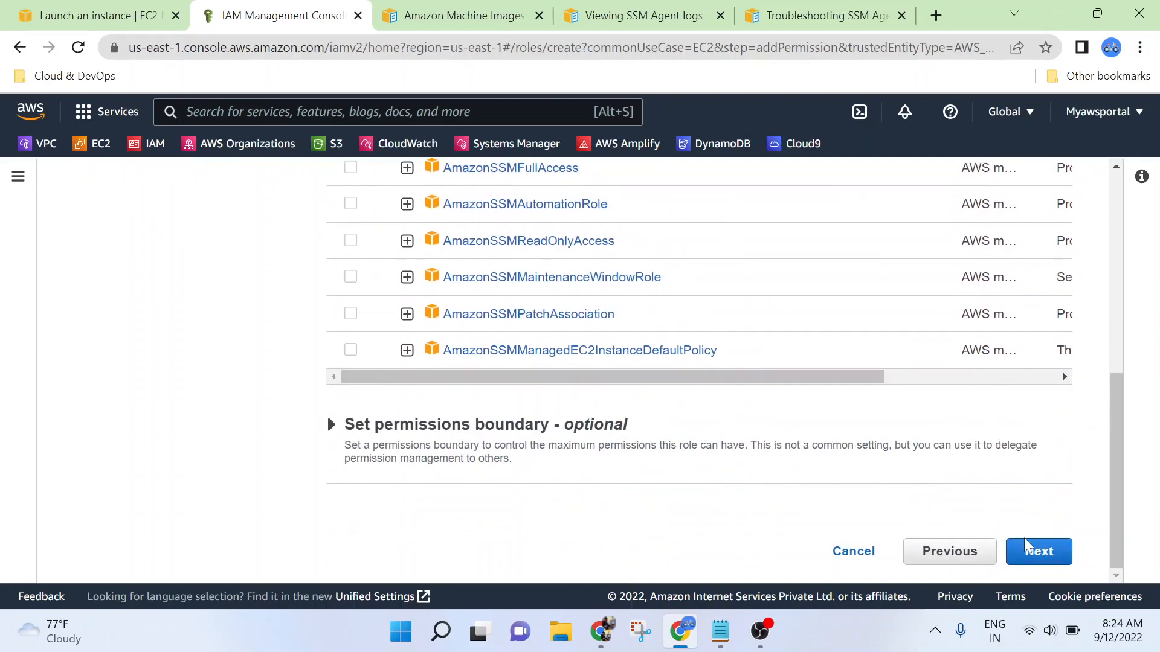
# Name the role ec2-ssm, review its trusted entities and permissions, and create it.
pyautogui.click(1038, 553)
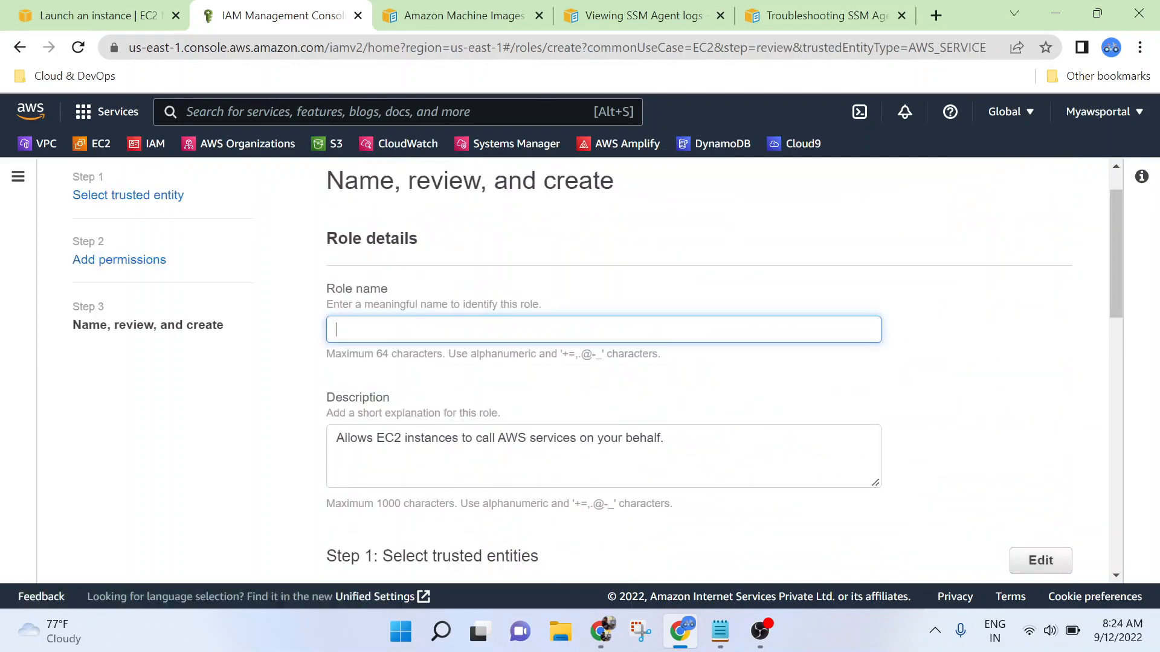
pyautogui.write('ec2-ssm')
pyautogui.scroll(-3, 712, 409)
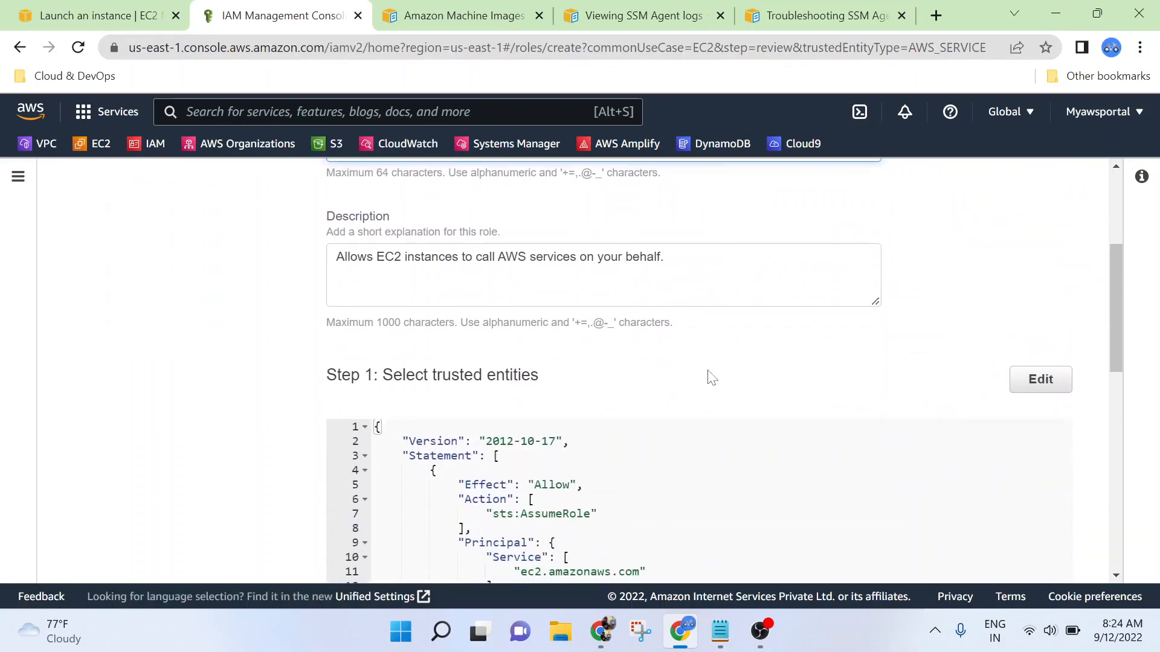
pyautogui.scroll(-10, 712, 377)
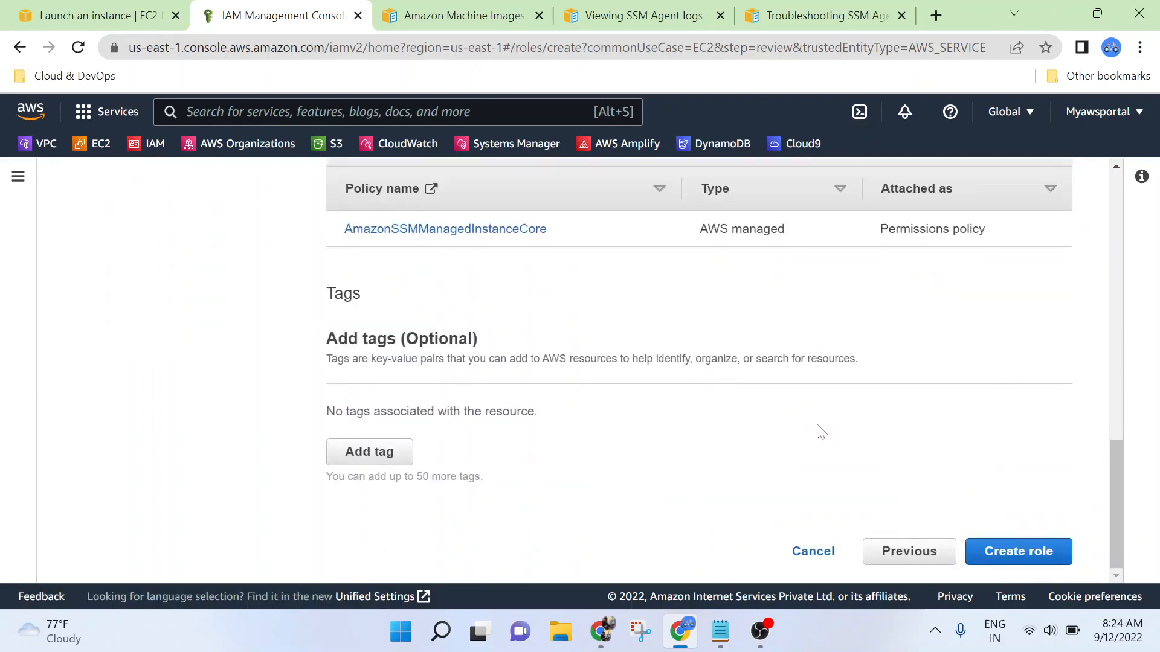
pyautogui.scroll(10, 818, 433)
pyautogui.scroll(3, 868, 377)
pyautogui.scroll(-3, 868, 377)
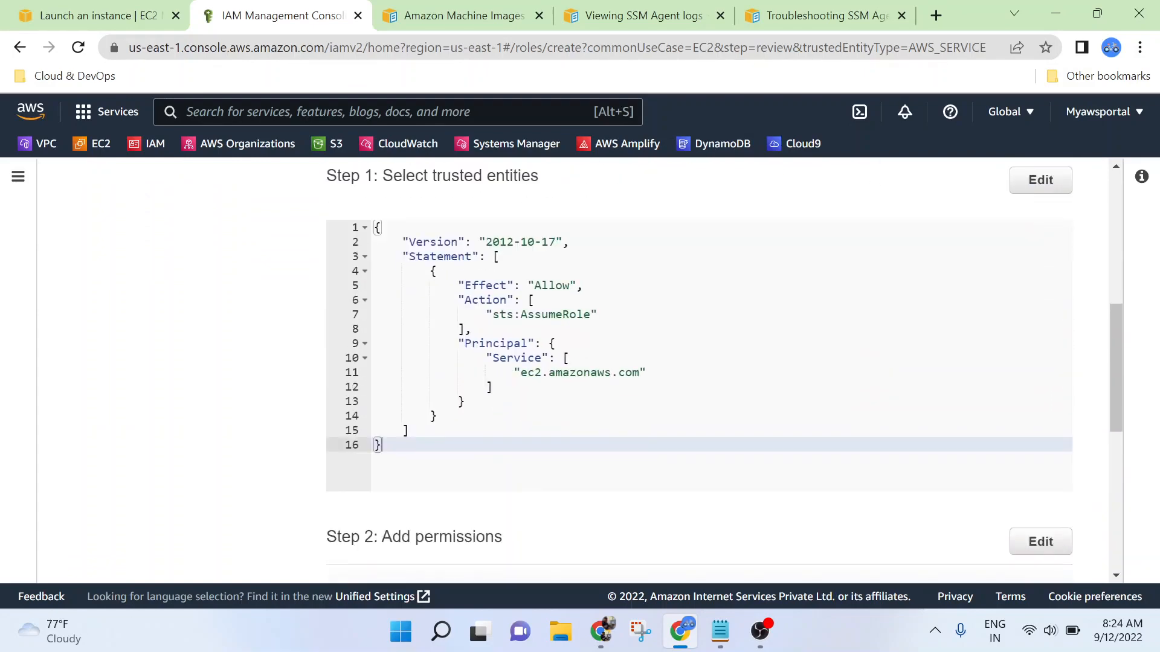
pyautogui.scroll(-8, 789, 380)
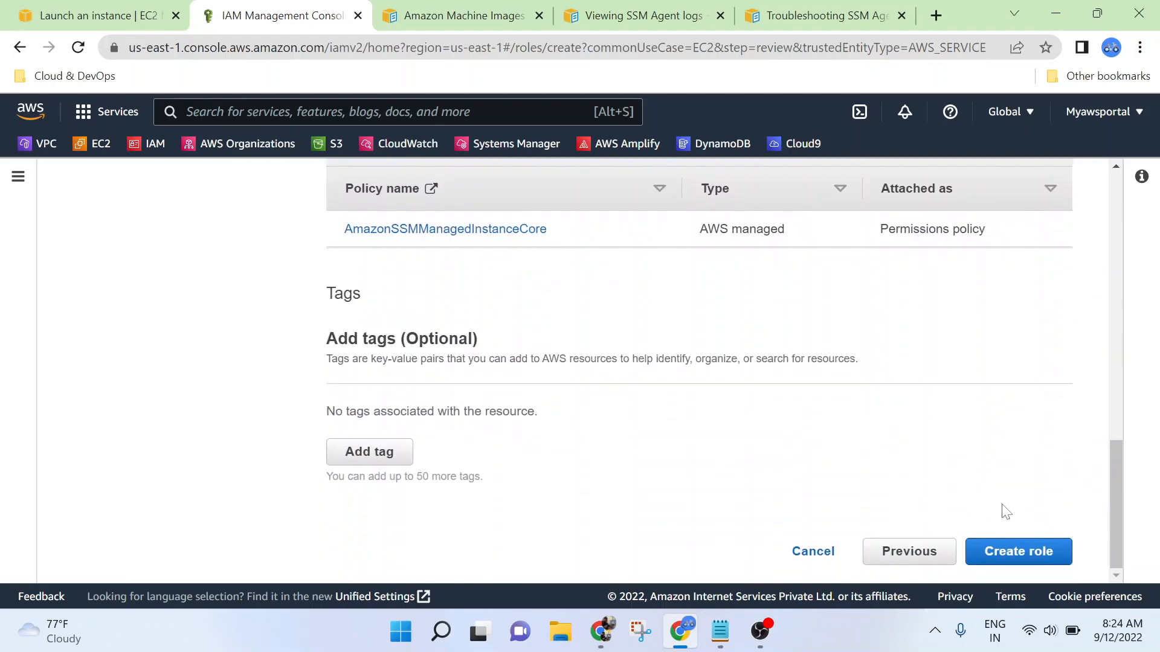
pyautogui.click(1020, 552)
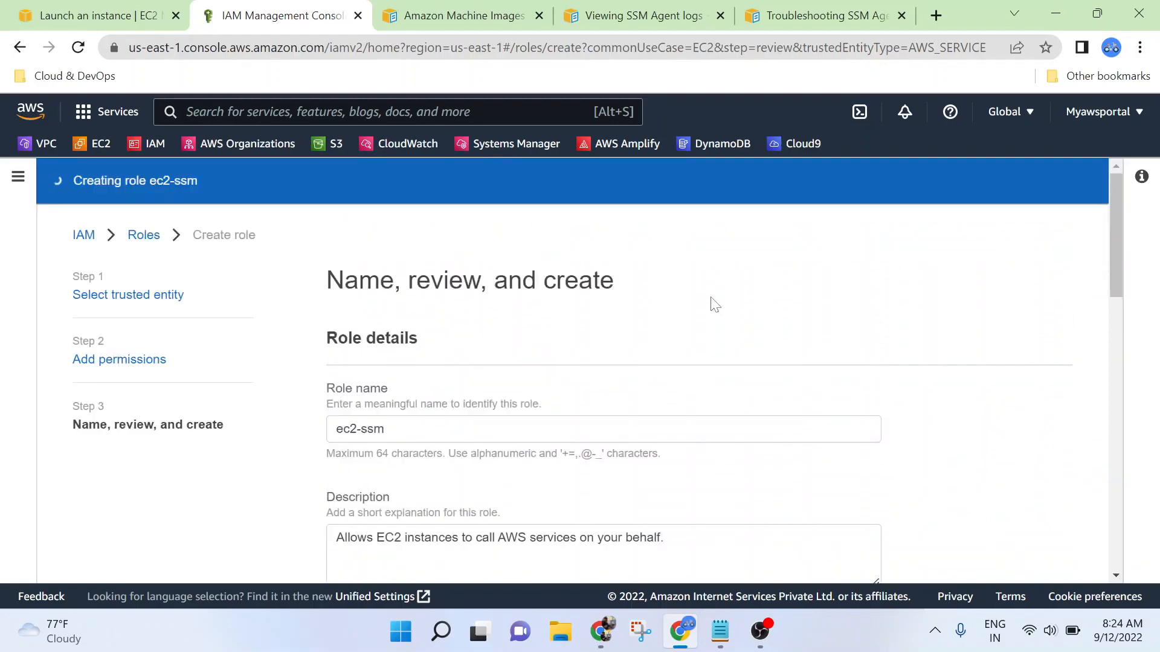
pyautogui.scroll(-3, 659, 387)
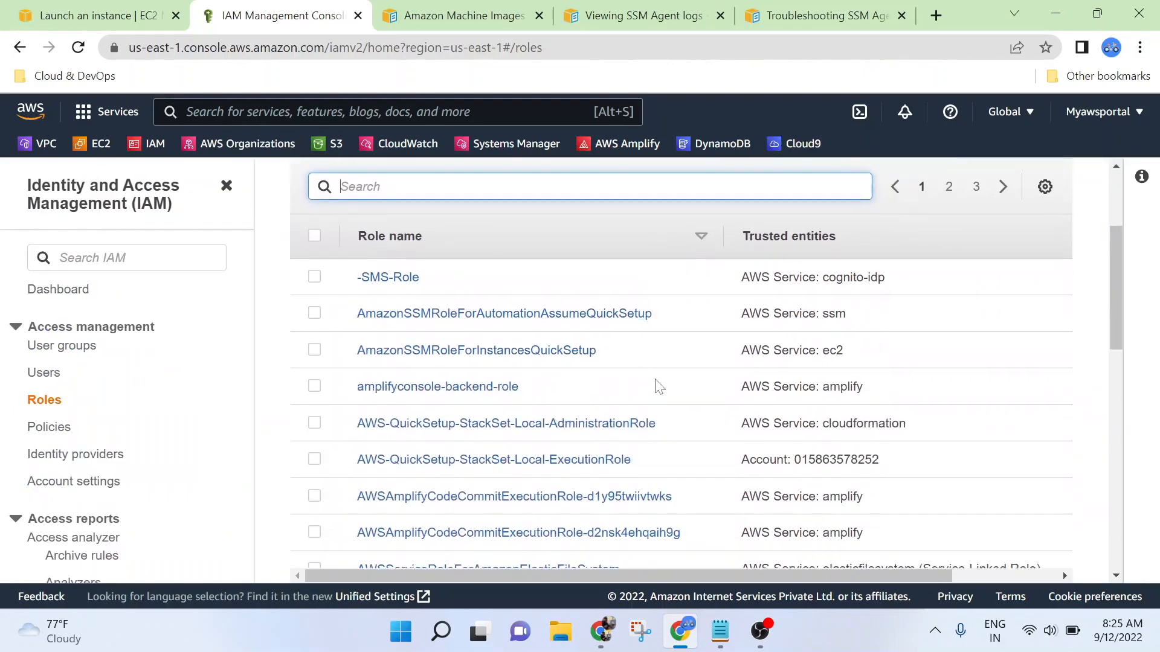
pyautogui.scroll(-5, 659, 393)
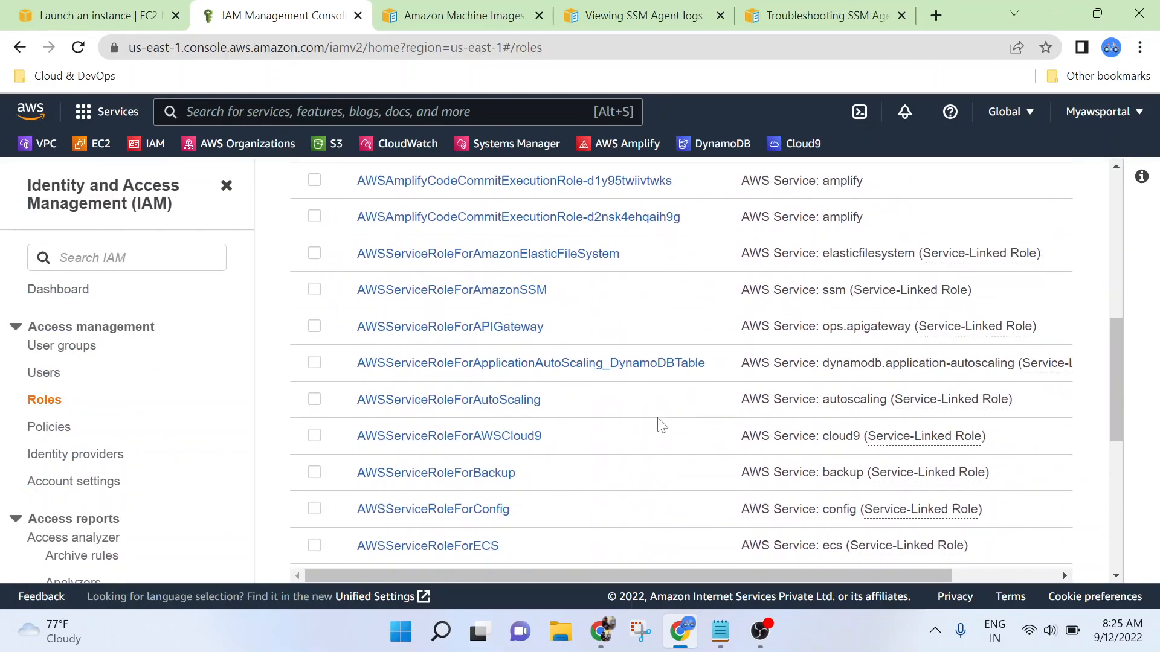
pyautogui.scroll(-4, 662, 426)
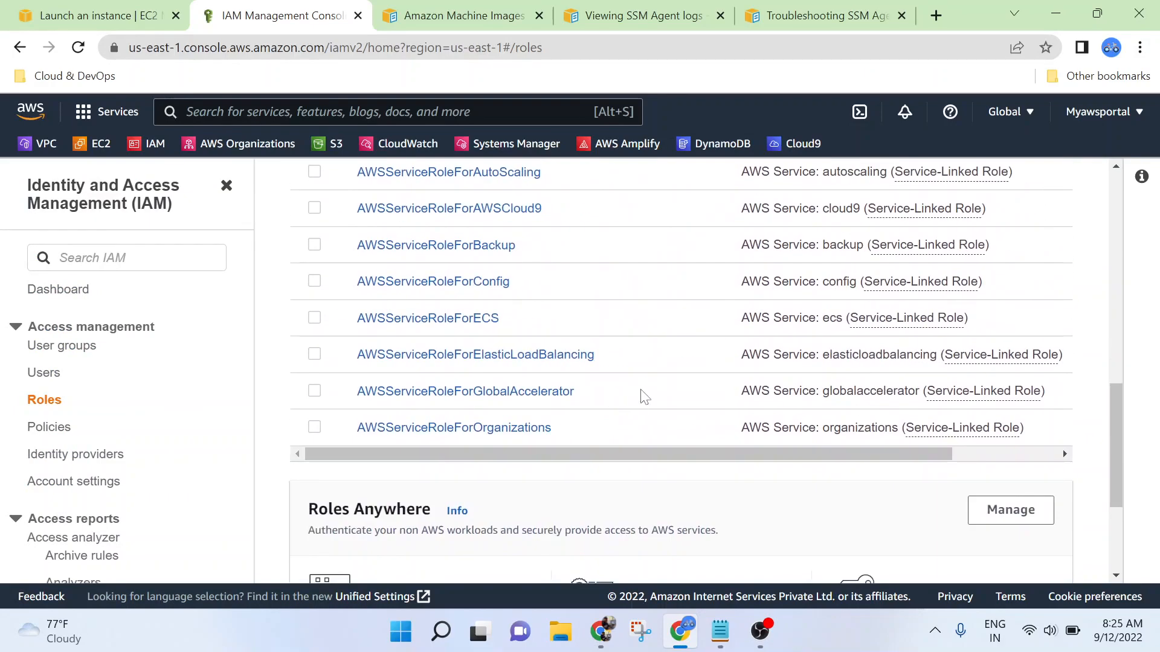
# Return to the EC2 launch form and name the new instance ec2-ssm.
pyautogui.click(66, 17)
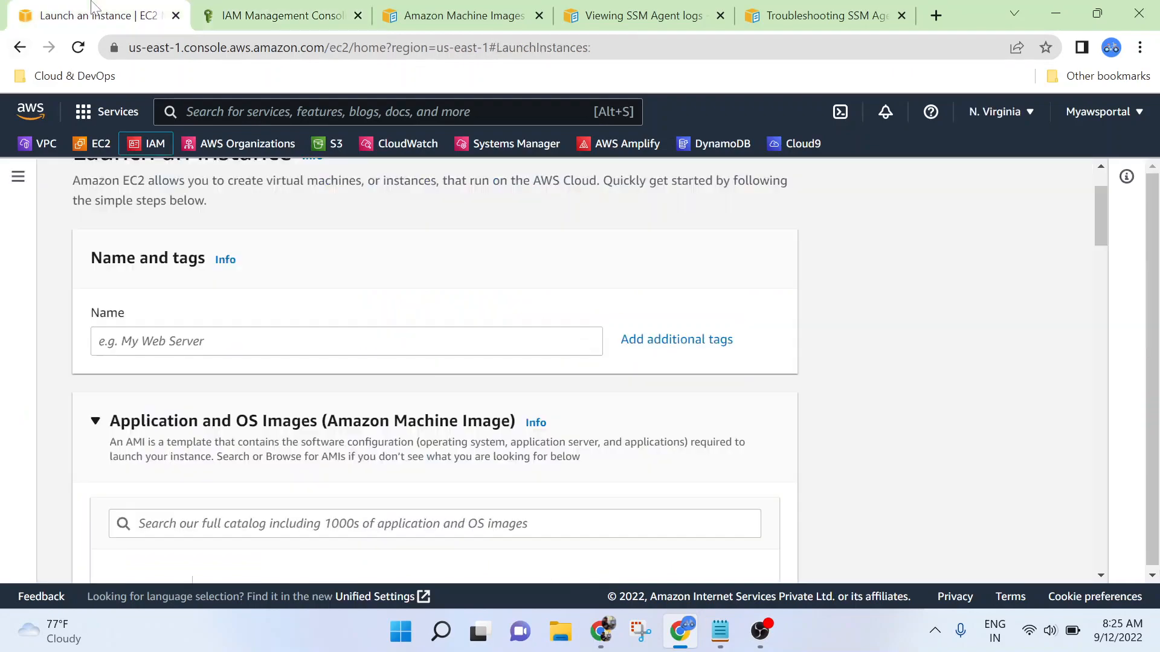
pyautogui.click(192, 340)
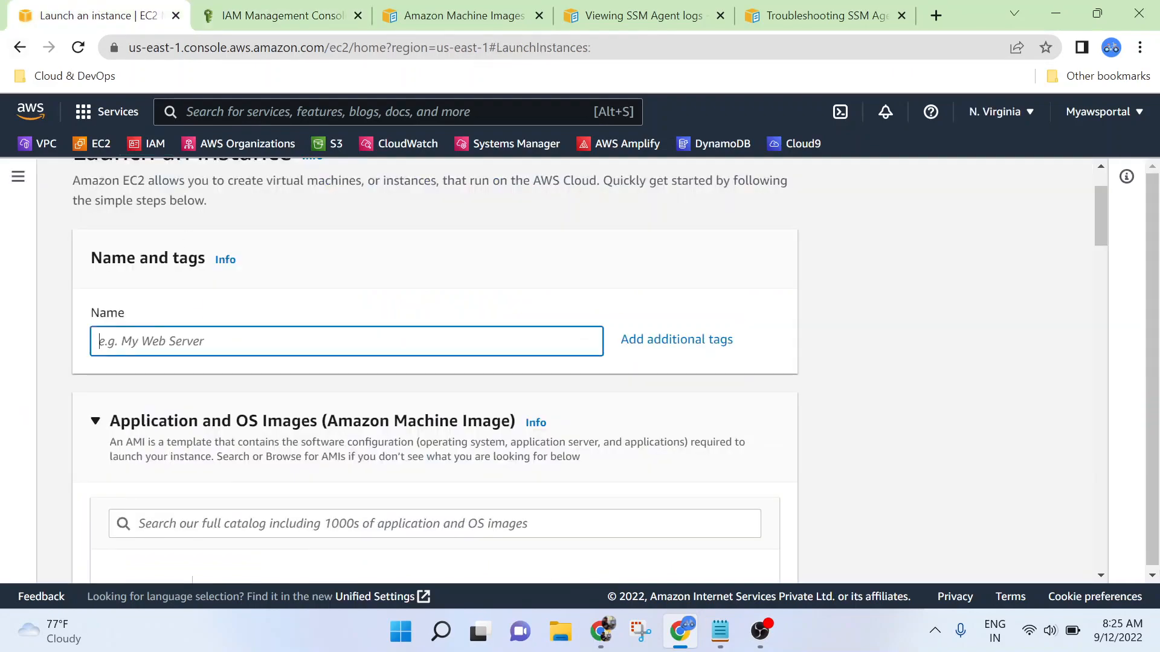
pyautogui.write('ec2')
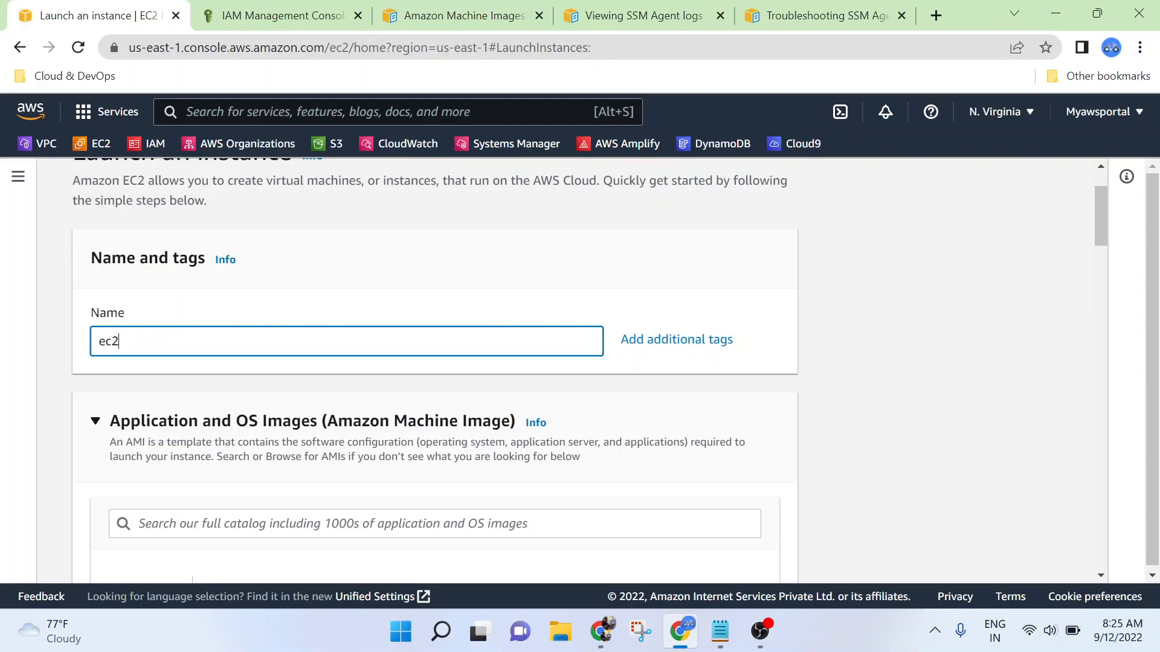
pyautogui.write('-ssm')
# Create a new RSA key pair named ec2-ssm in .pem format for the instance login.
pyautogui.scroll(-6, 205, 363)
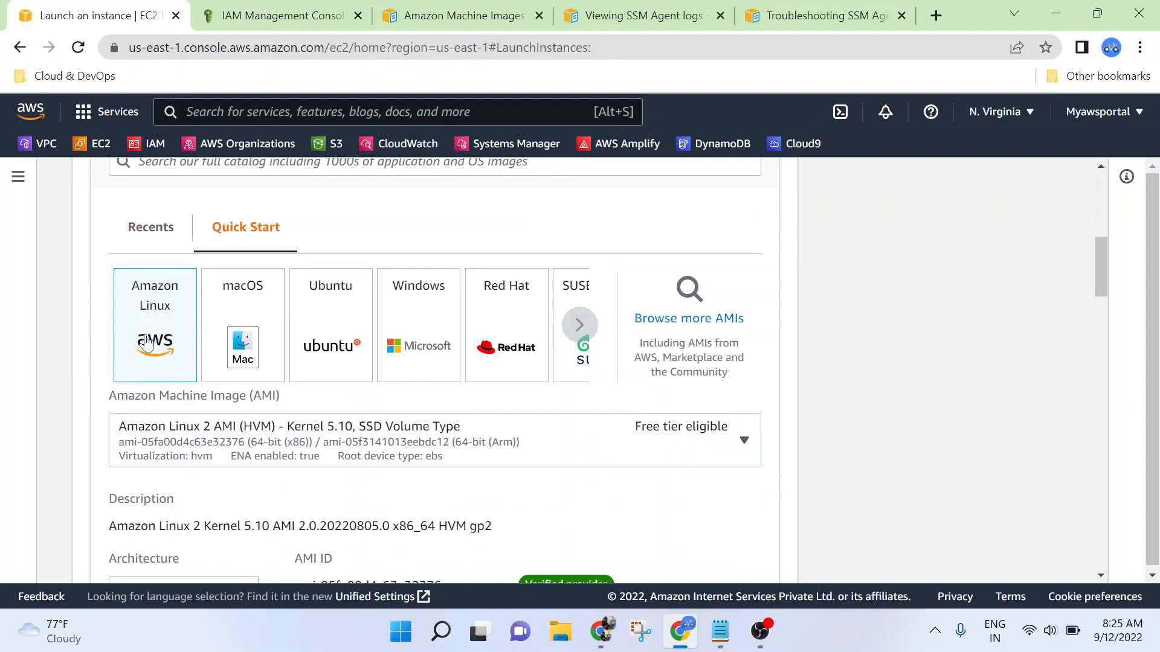
pyautogui.scroll(-2, 154, 338)
pyautogui.scroll(-4, 611, 365)
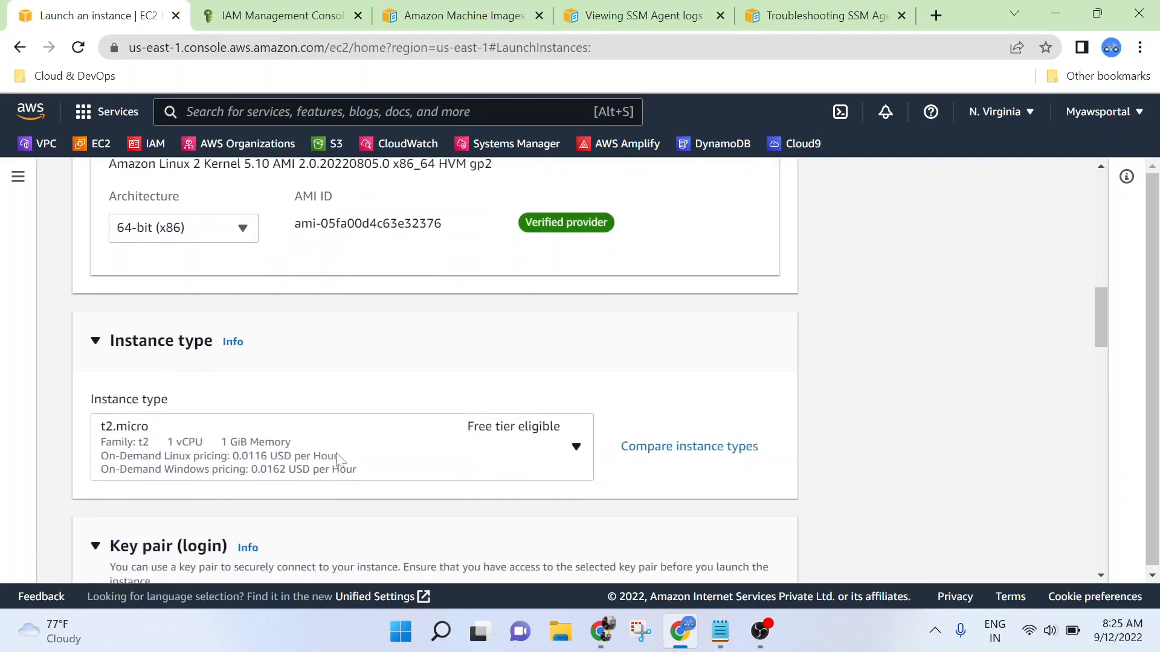
pyautogui.scroll(-3, 420, 435)
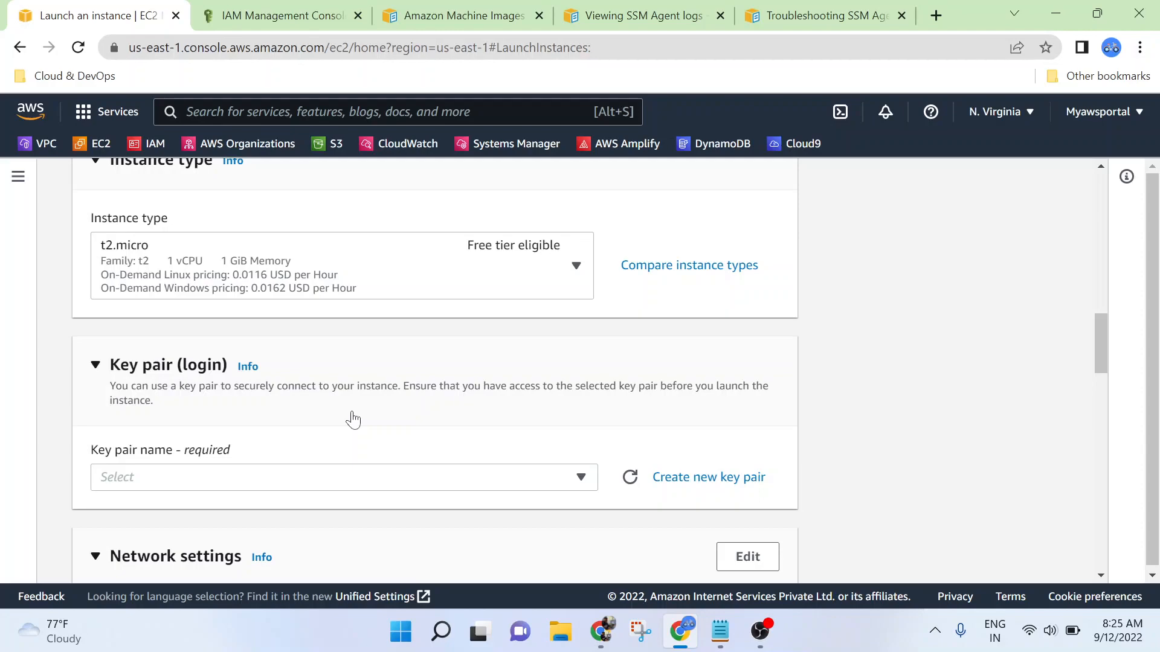
pyautogui.click(582, 480)
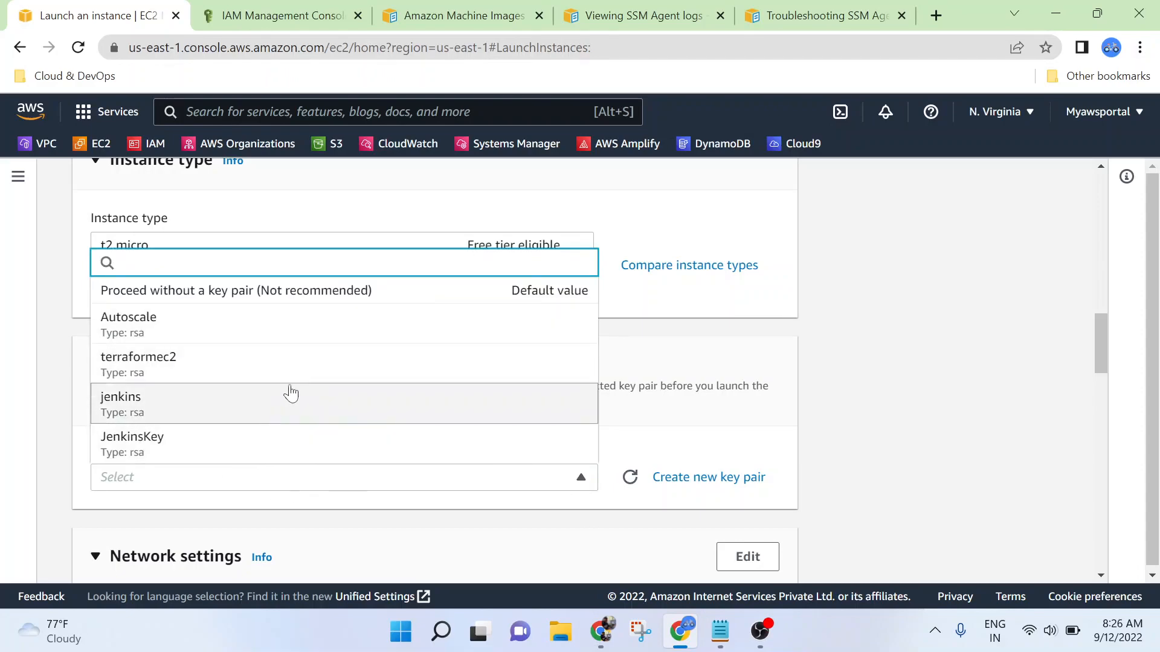
pyautogui.click(684, 481)
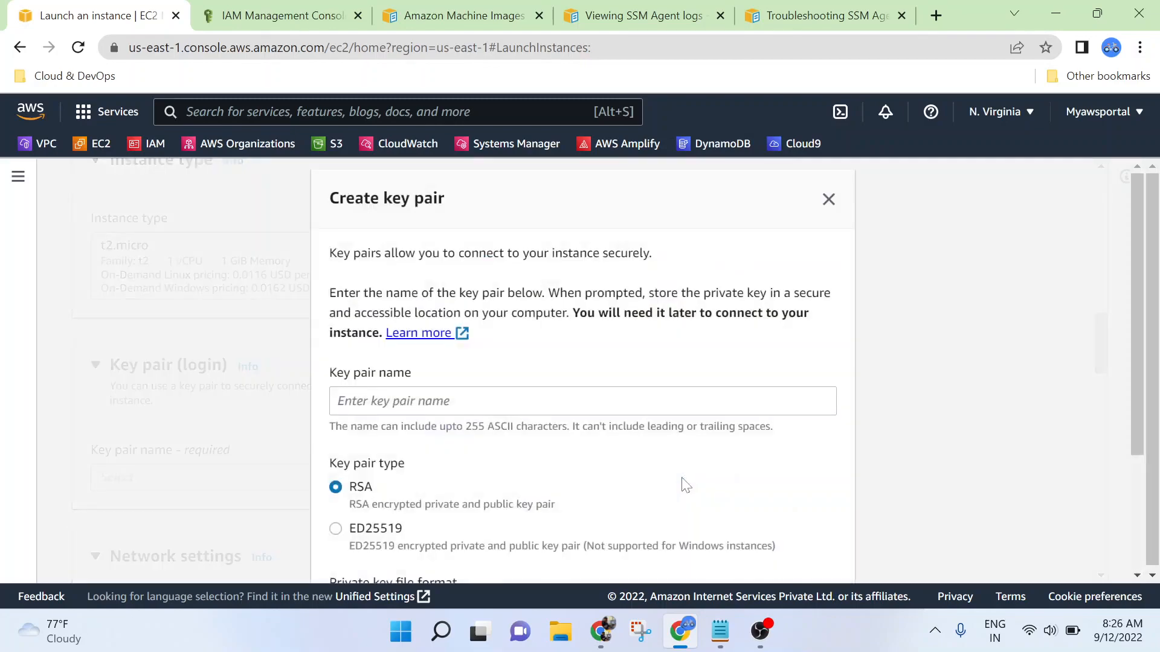
pyautogui.click(508, 401)
pyautogui.write('ec-ssm')
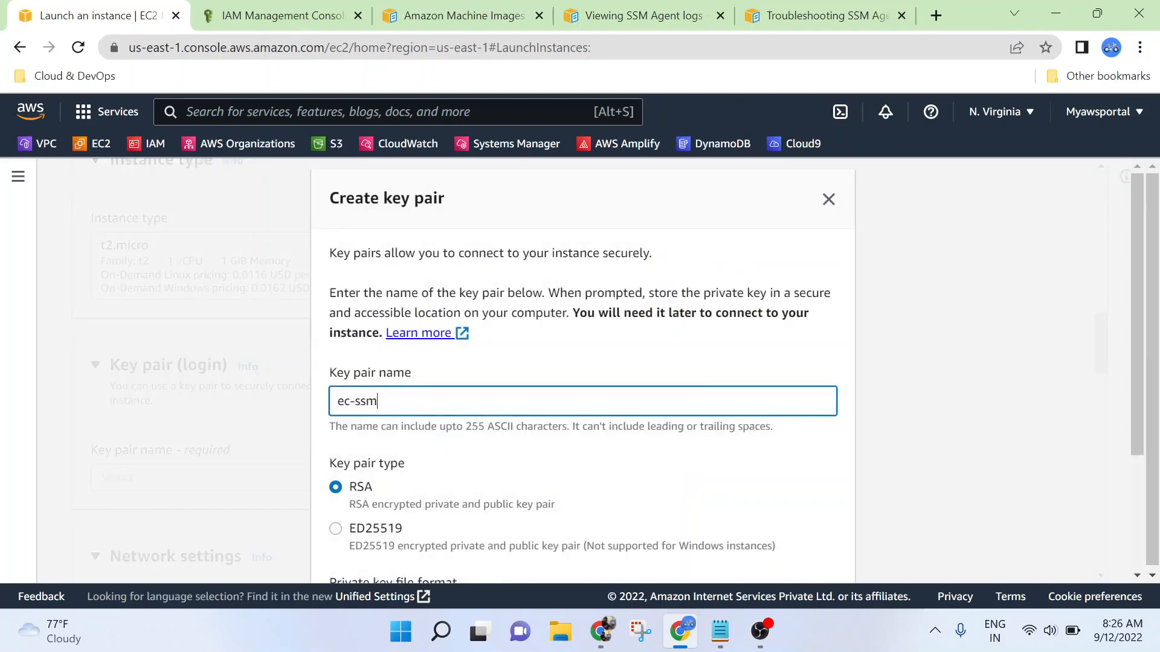
pyautogui.scroll(-3, 517, 443)
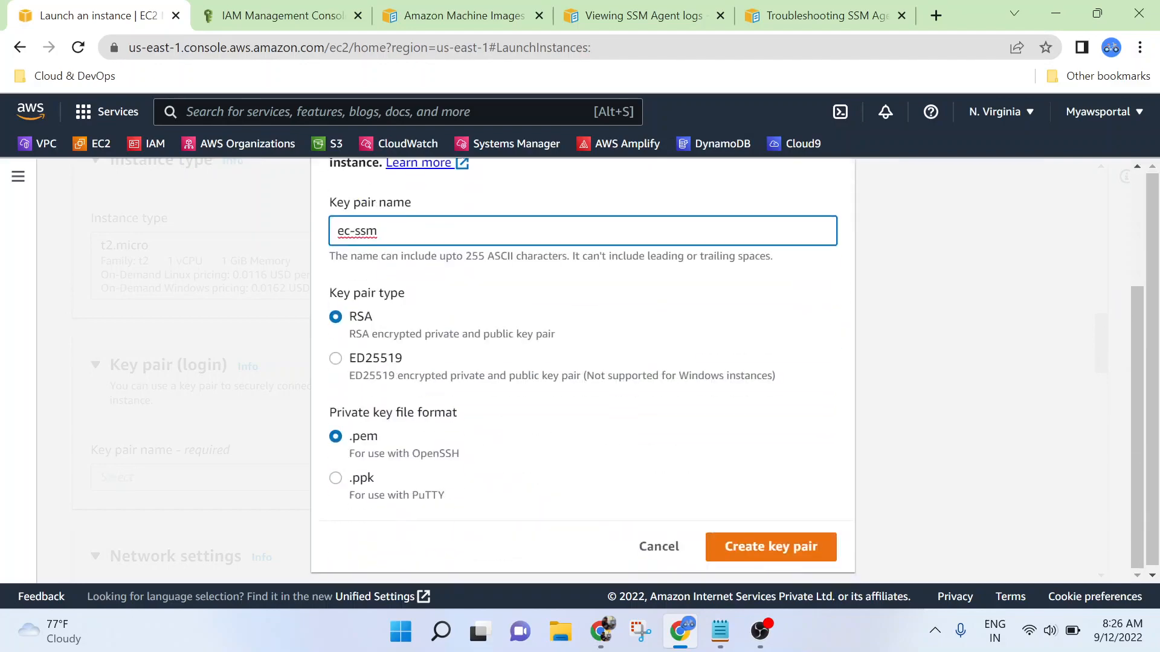
pyautogui.press('Left')
pyautogui.press('Left')
pyautogui.press('Left')
pyautogui.press('Left')
pyautogui.write('2')
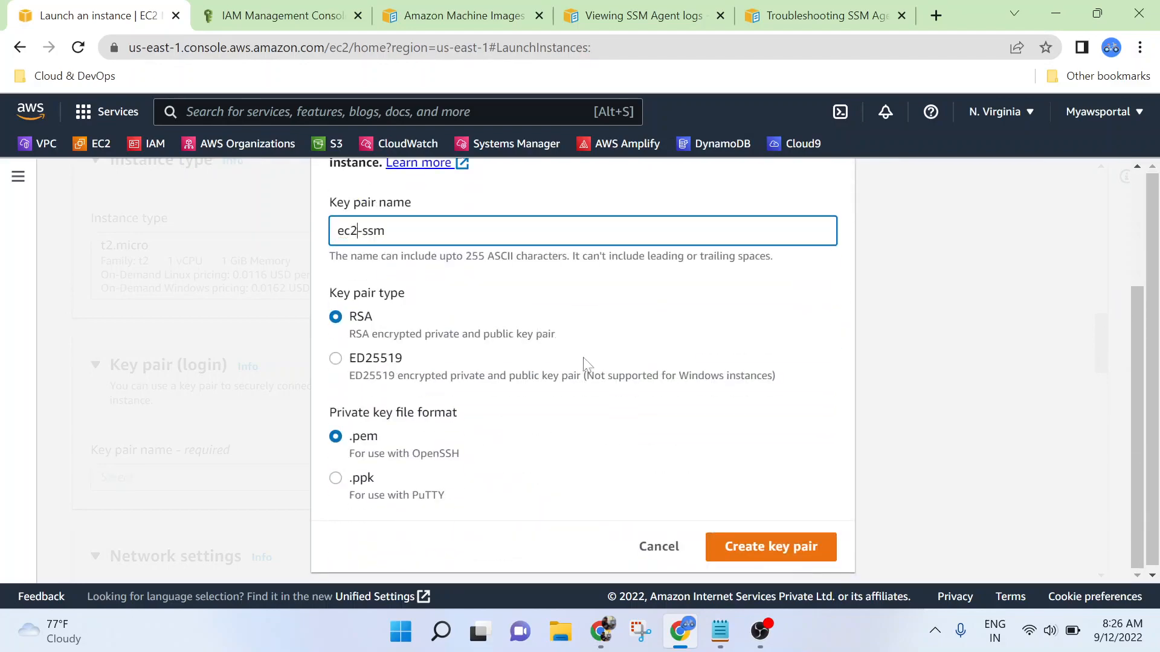
pyautogui.click(778, 553)
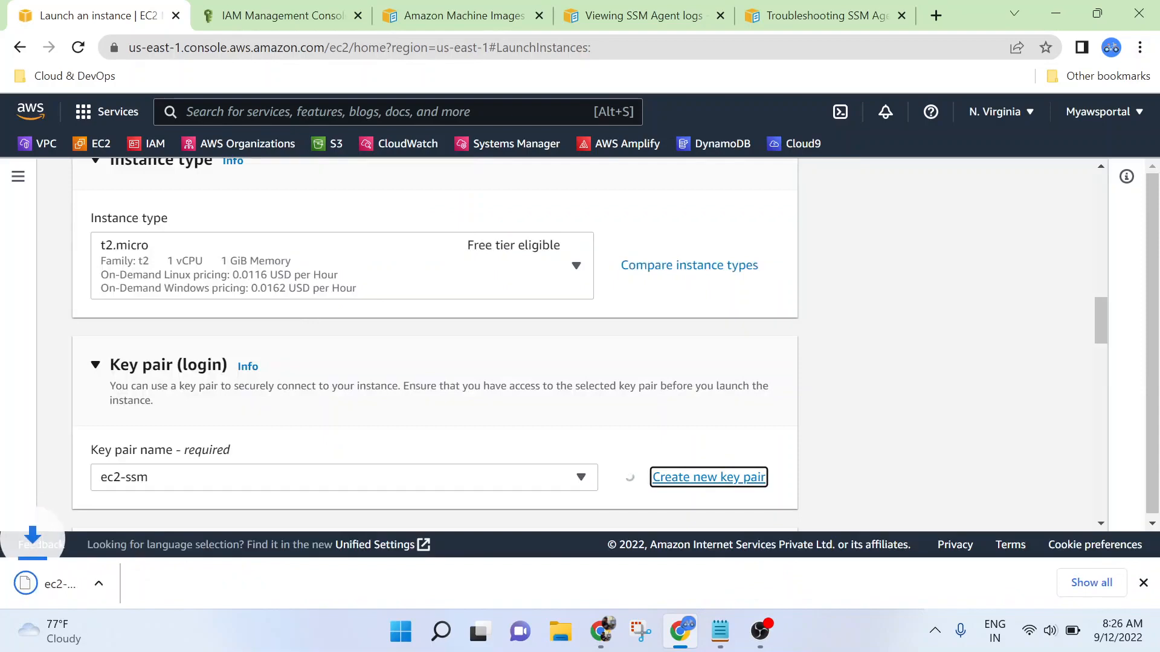
# Expand the instance's advanced details and assign ec2-ssm as the IAM instance profile.
pyautogui.scroll(-3, 477, 441)
pyautogui.scroll(-2, 488, 408)
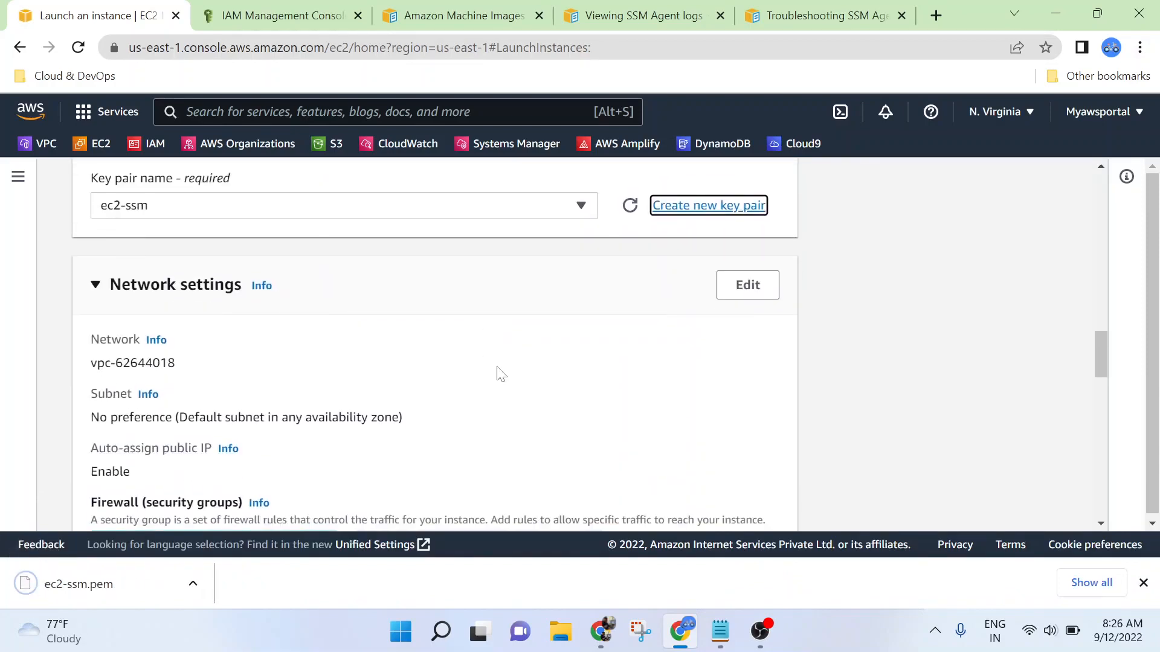
pyautogui.scroll(-3, 500, 370)
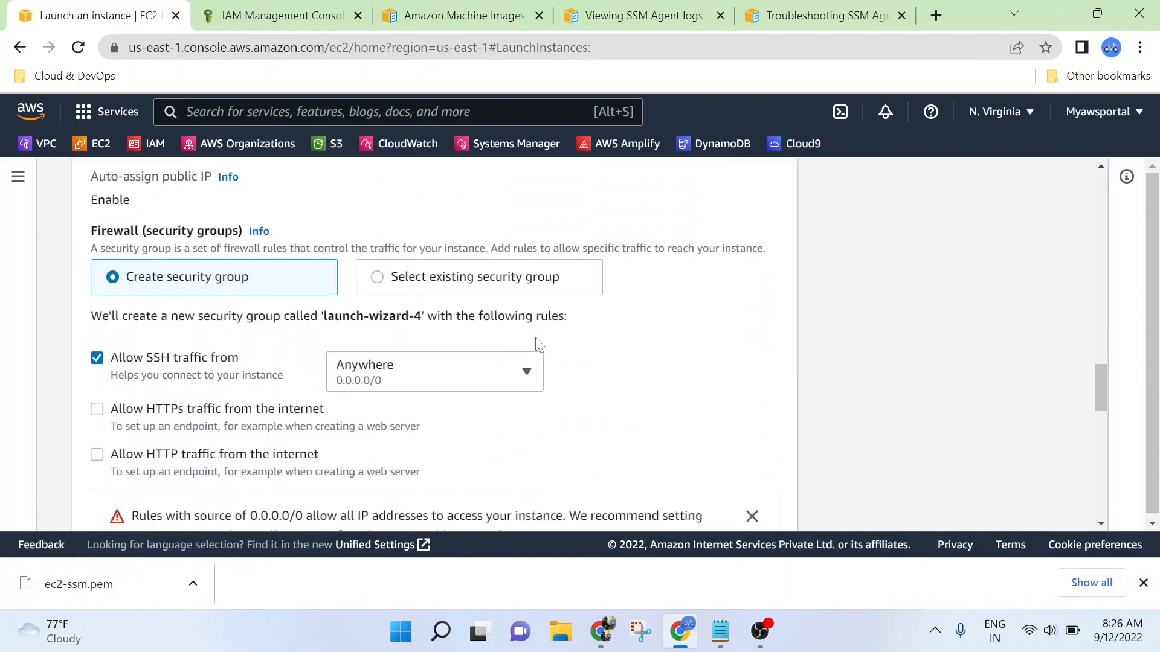
pyautogui.scroll(-1, 595, 357)
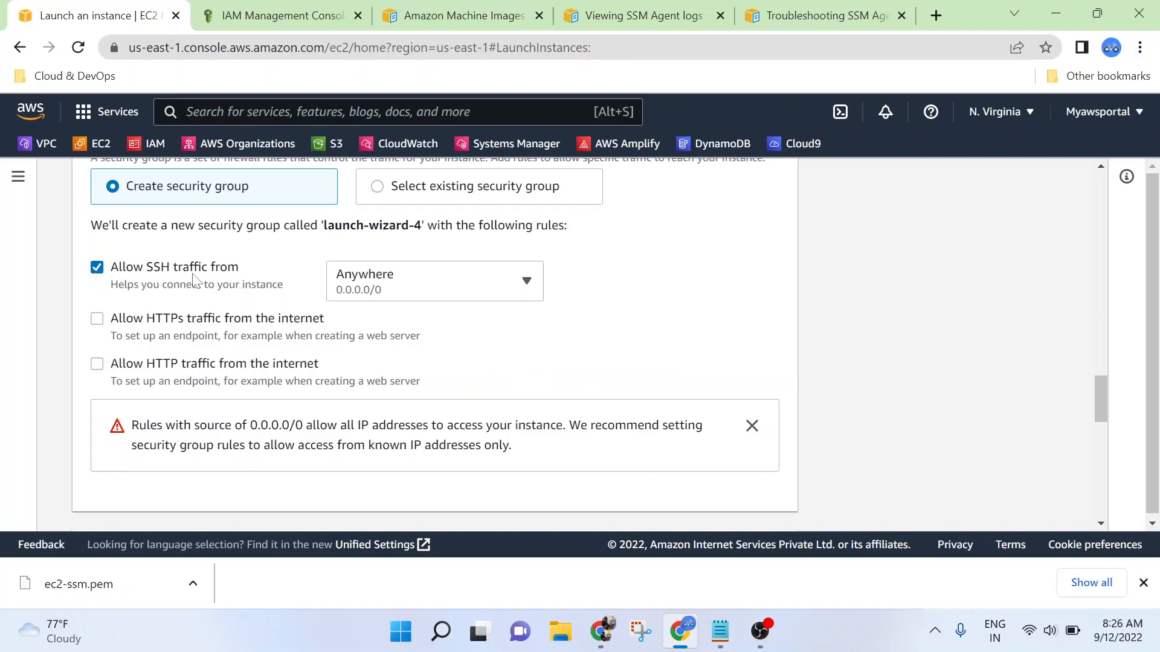
pyautogui.scroll(-5, 486, 350)
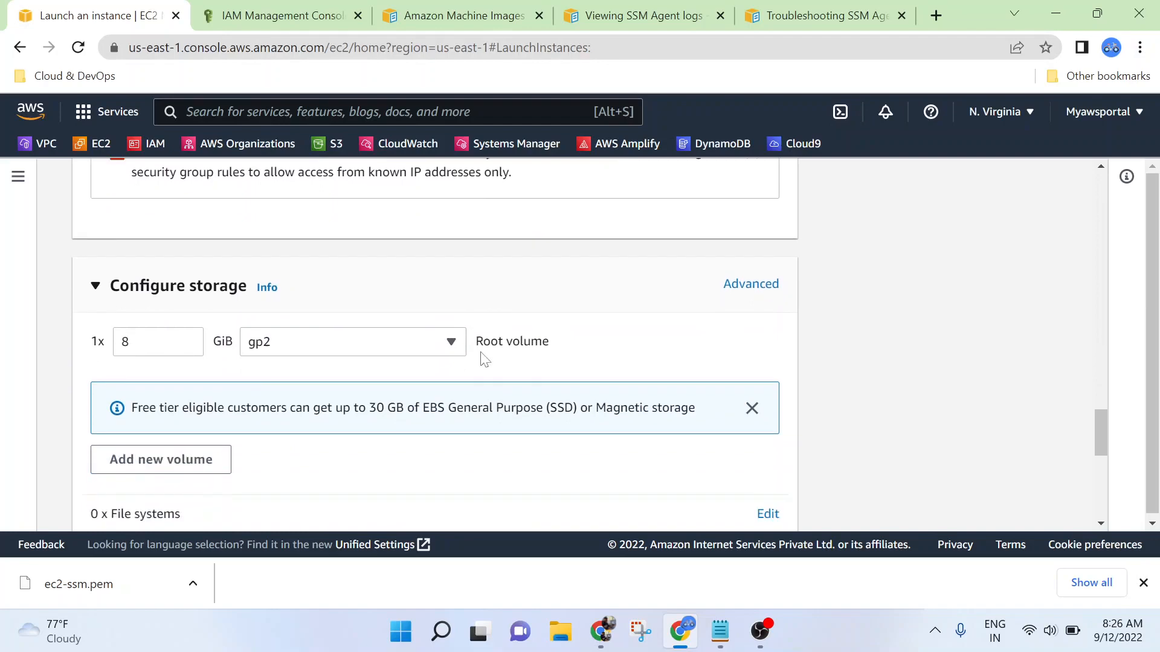
pyautogui.scroll(-8, 485, 360)
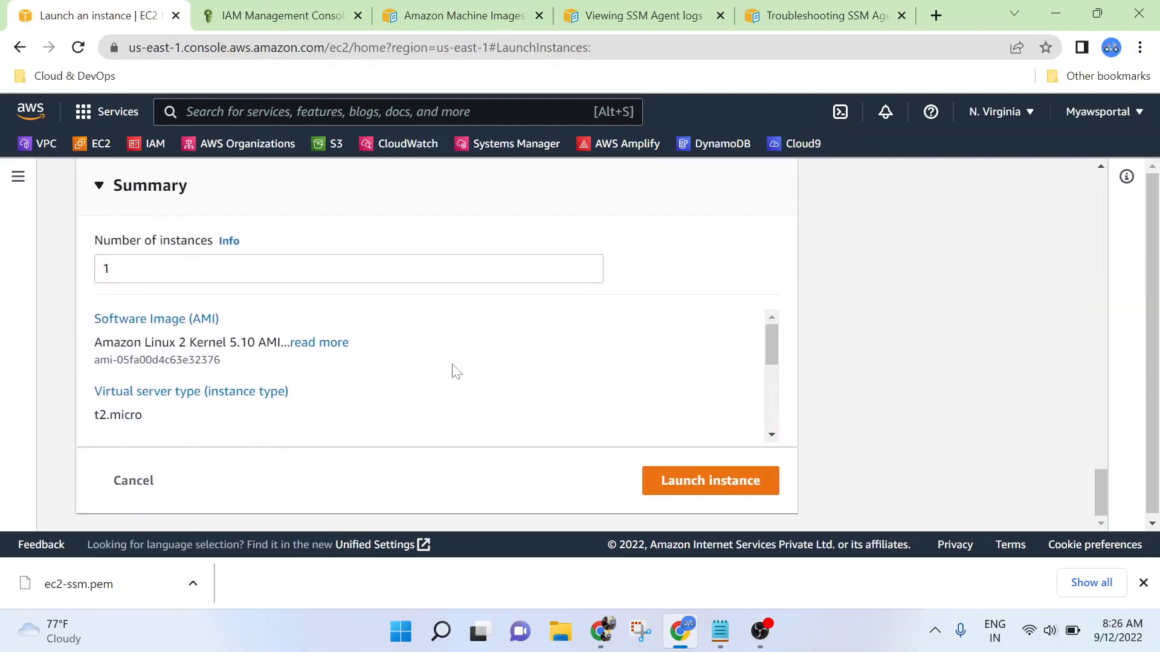
pyautogui.scroll(3, 456, 373)
pyautogui.click(181, 296)
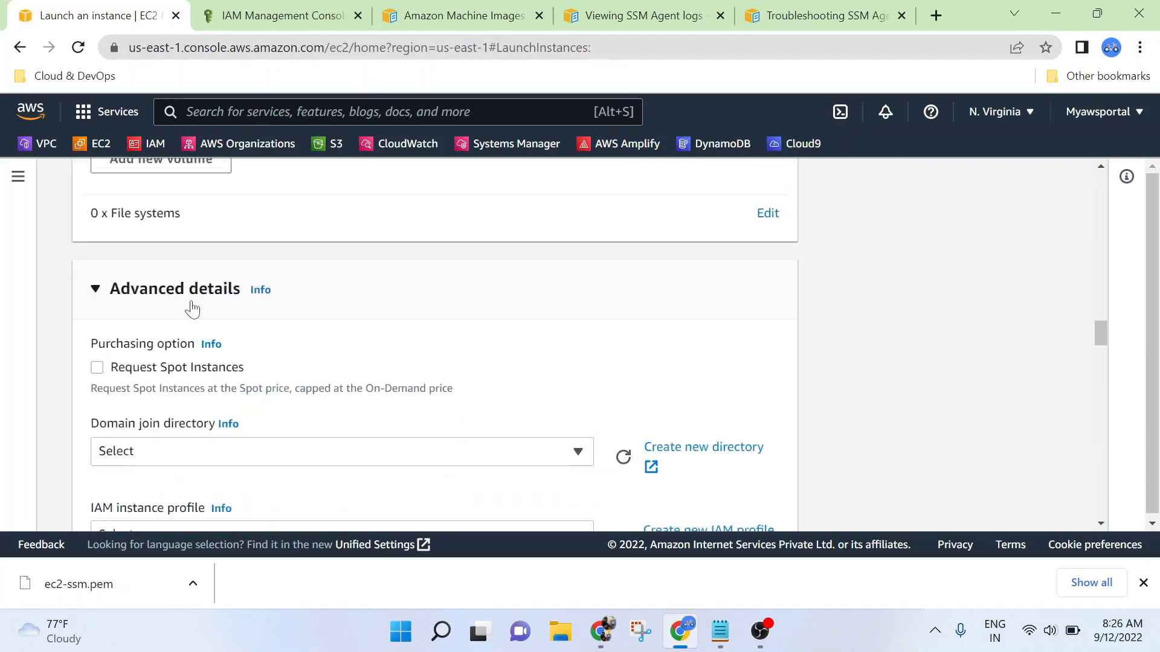
pyautogui.scroll(-3, 435, 368)
pyautogui.click(577, 355)
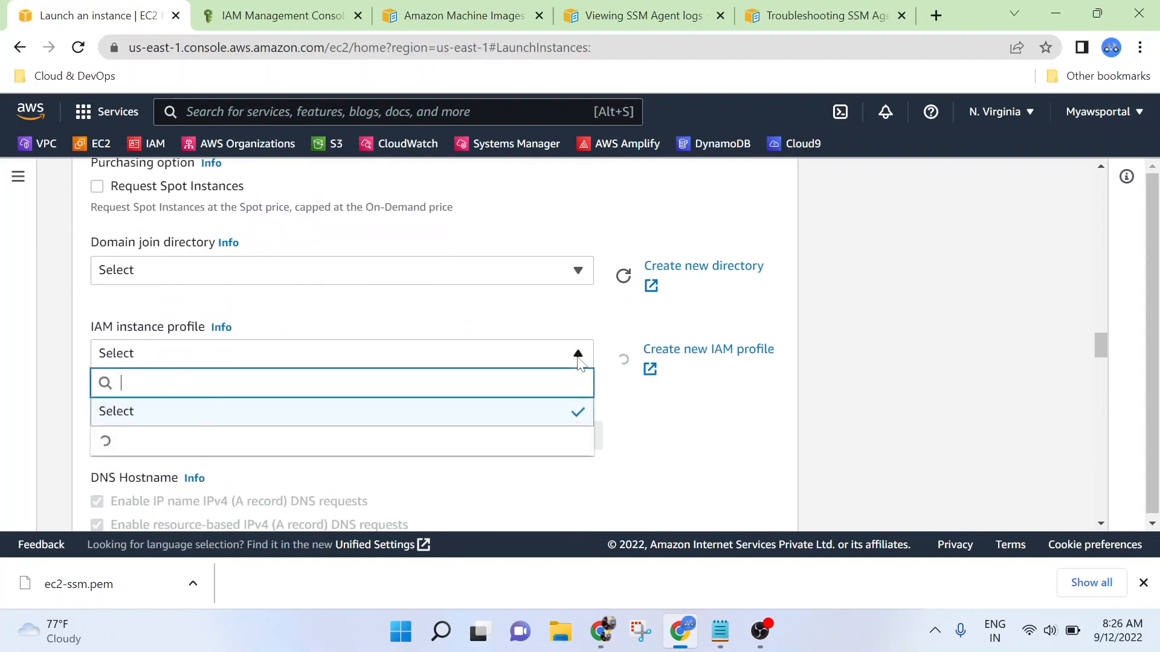
pyautogui.scroll(-2, 450, 444)
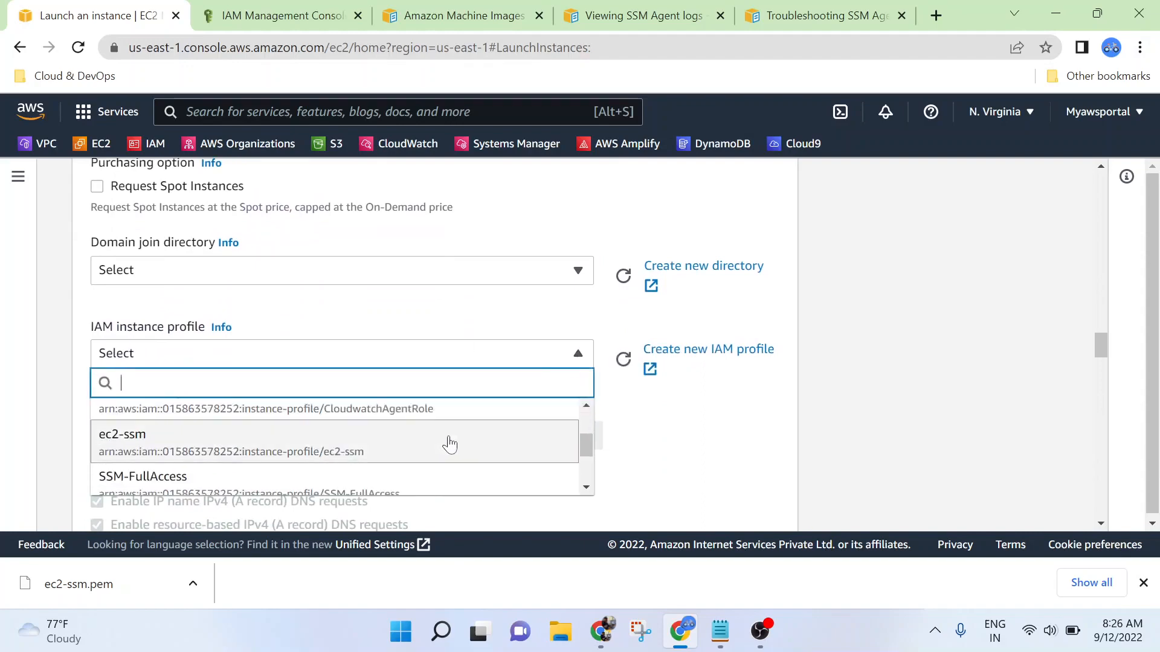
pyautogui.click(309, 446)
# Launch the configured EC2 instance.
pyautogui.scroll(-10, 592, 409)
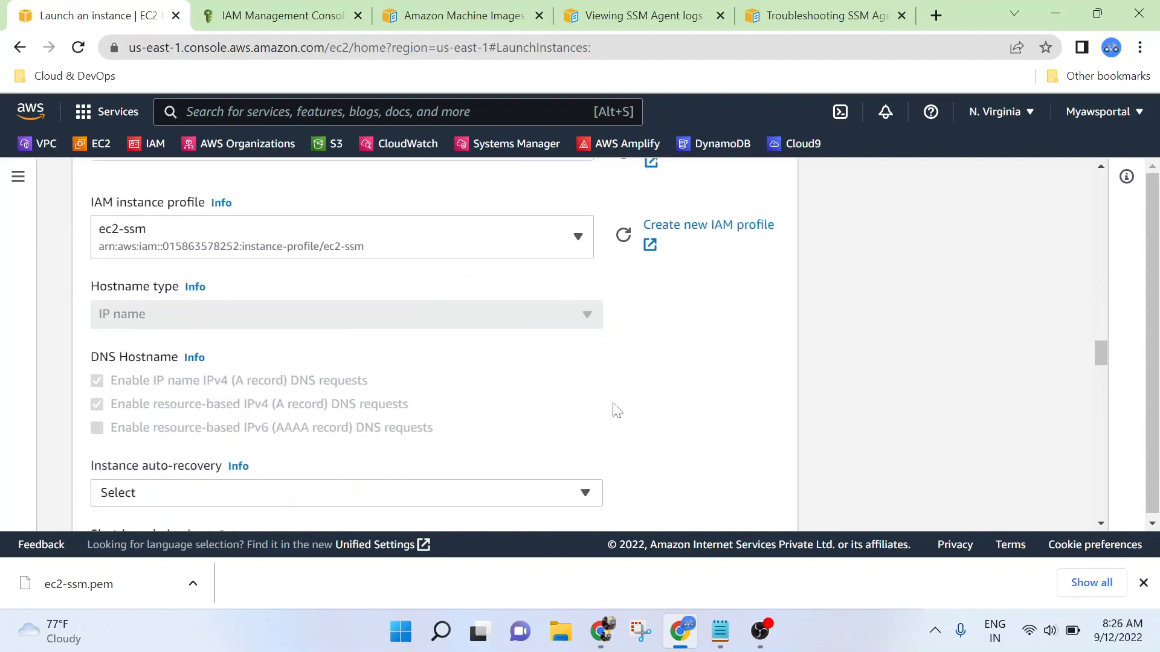
pyautogui.scroll(-15, 672, 389)
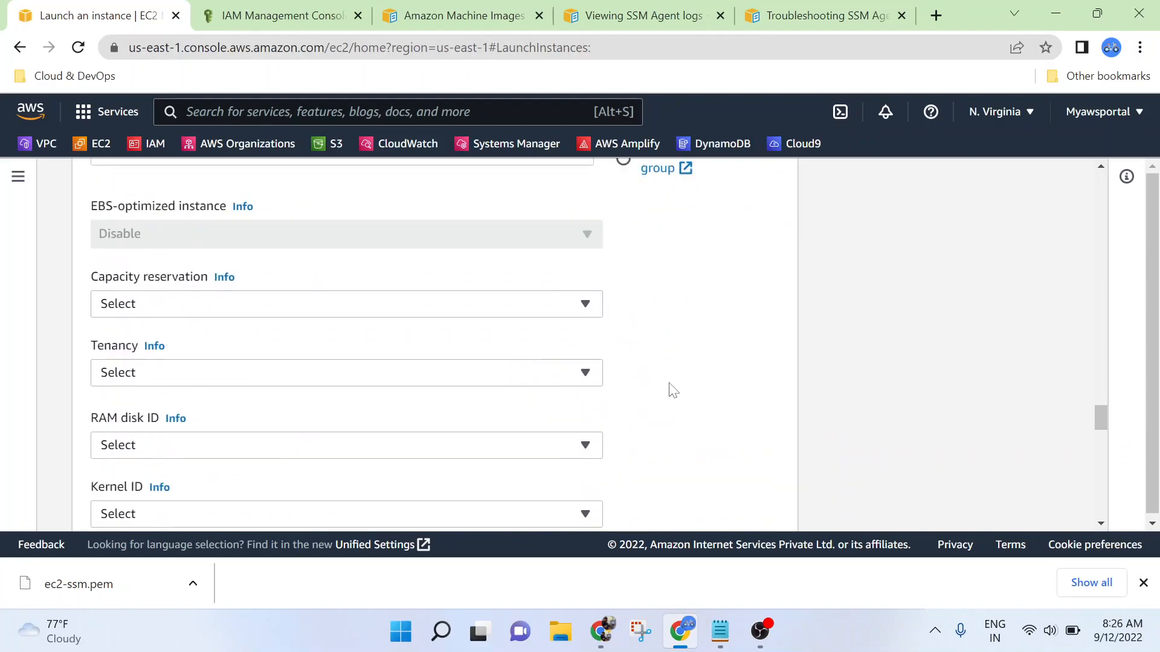
pyautogui.scroll(-3, 672, 390)
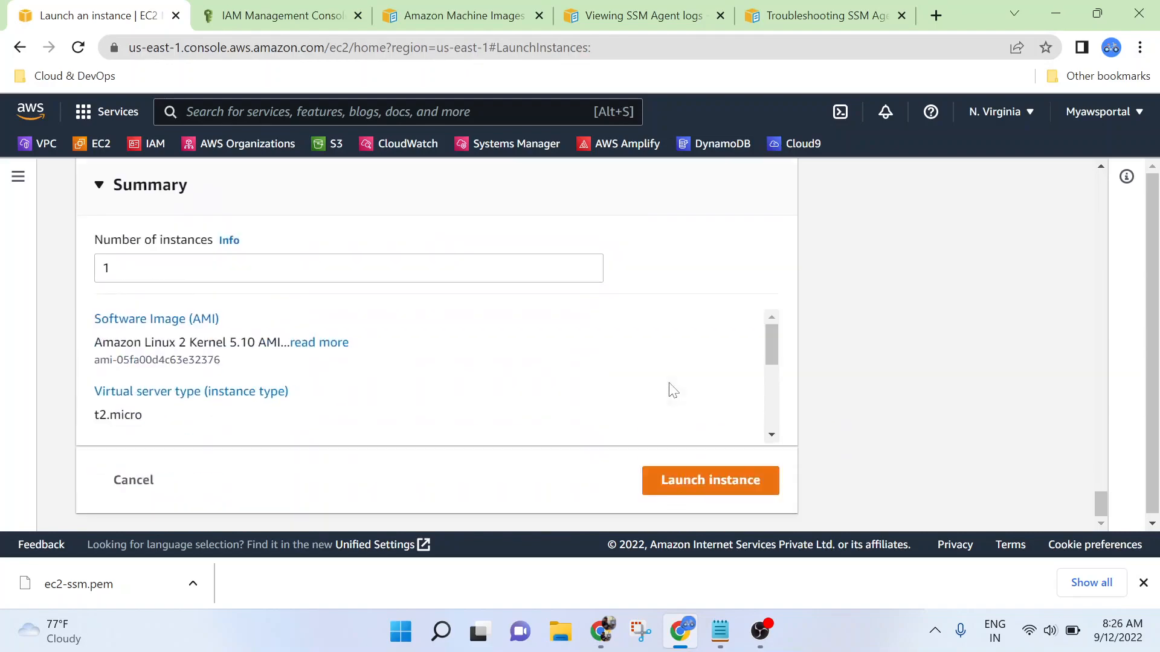
pyautogui.click(706, 481)
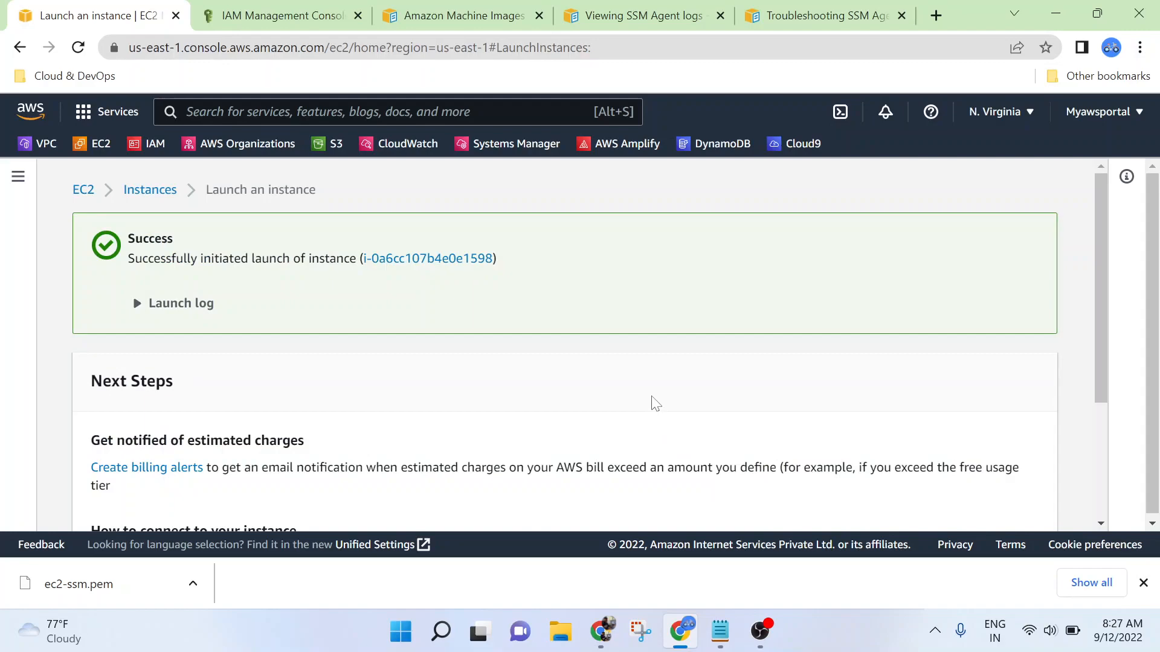
# Check the documentation on AMIs with SSM Agent preinstalled, highlighting Amazon Linux 2 and the phrase "SSM Agent is preinstalled".
pyautogui.click(492, 15)
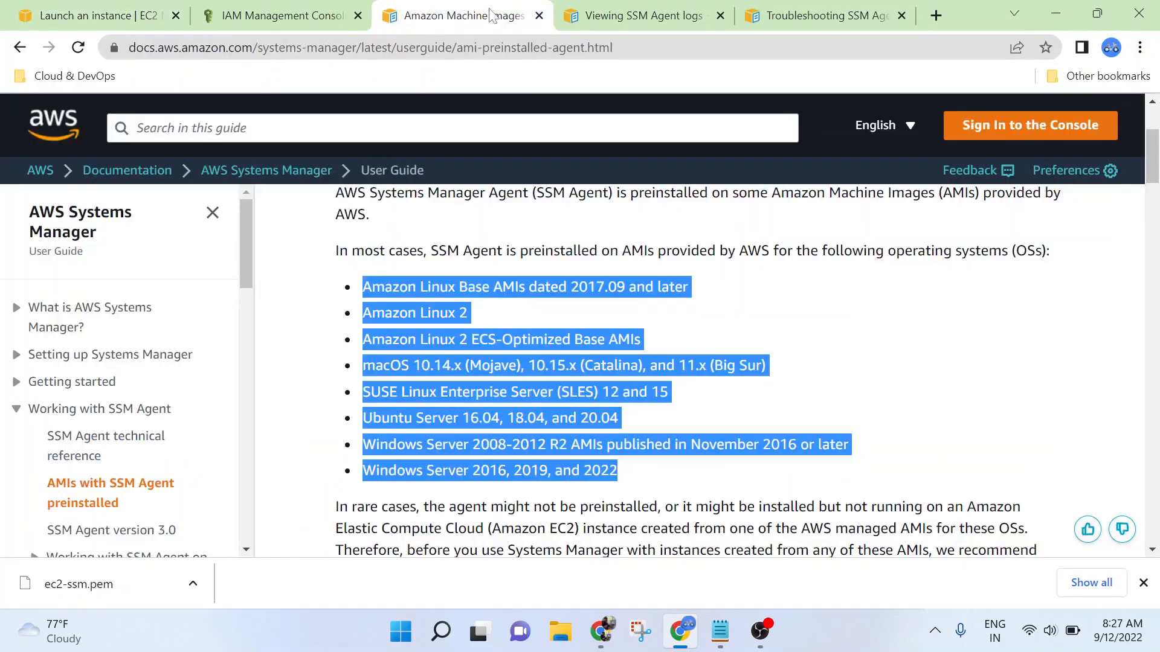
pyautogui.click(727, 361)
pyautogui.moveTo(363, 313); pyautogui.dragTo(491, 316)
pyautogui.click(505, 317)
pyautogui.moveTo(431, 251); pyautogui.dragTo(598, 251)
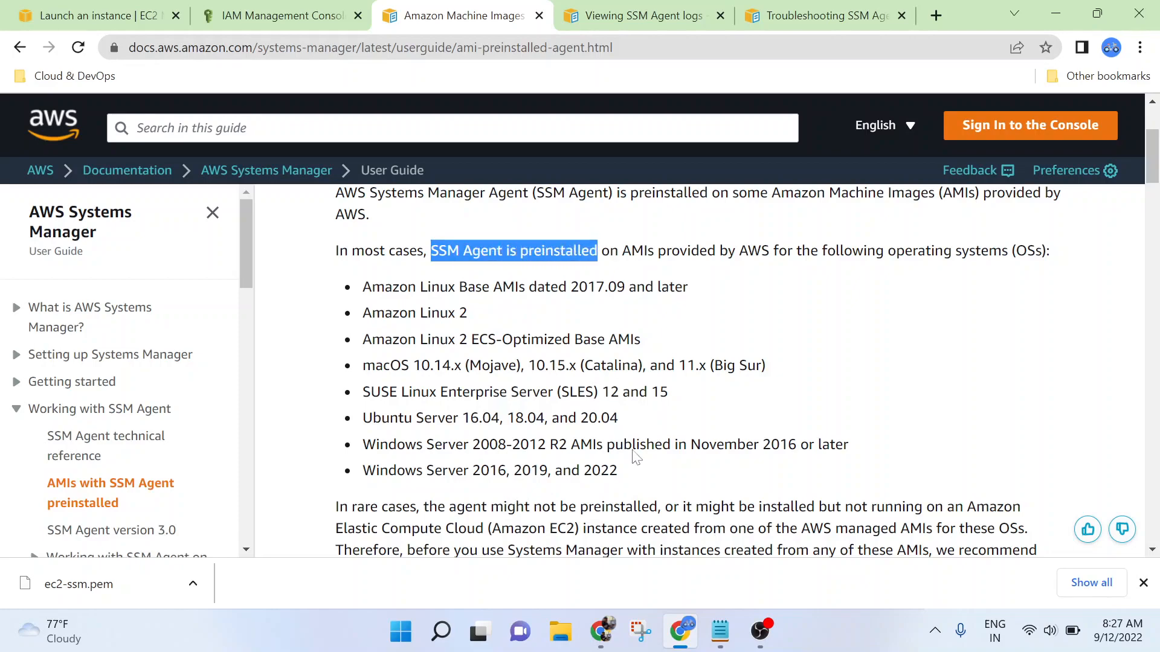
# Return to the EC2 console, open the instances list and refresh it to check the new ec2-ssm instance's state.
pyautogui.click(106, 9)
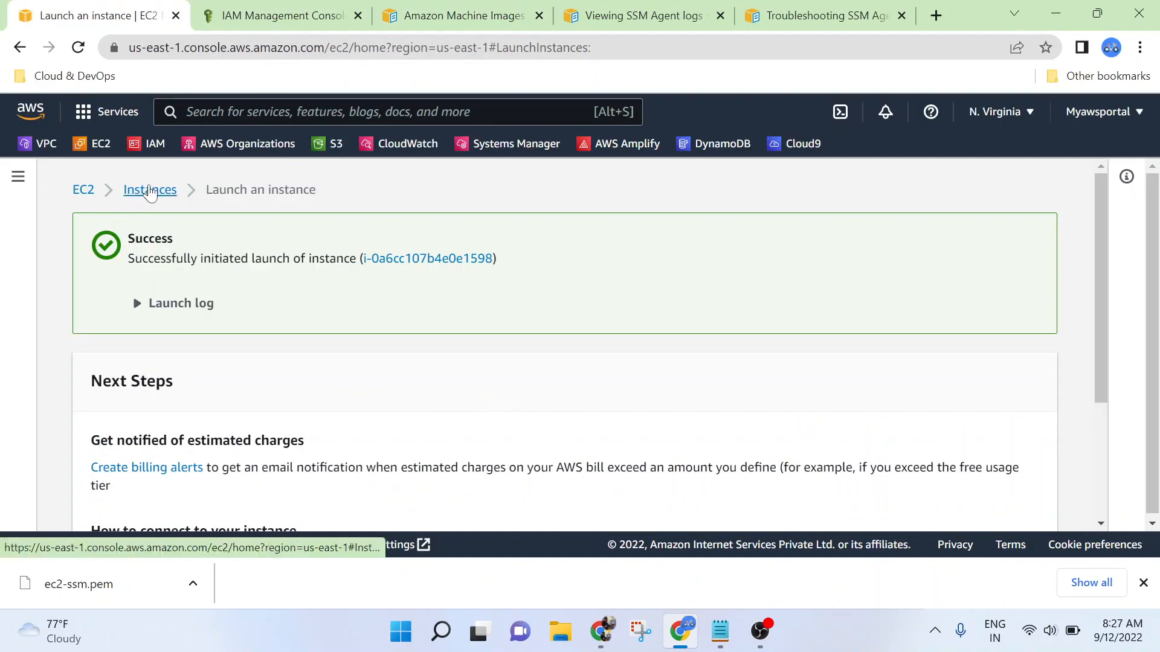
pyautogui.click(150, 191)
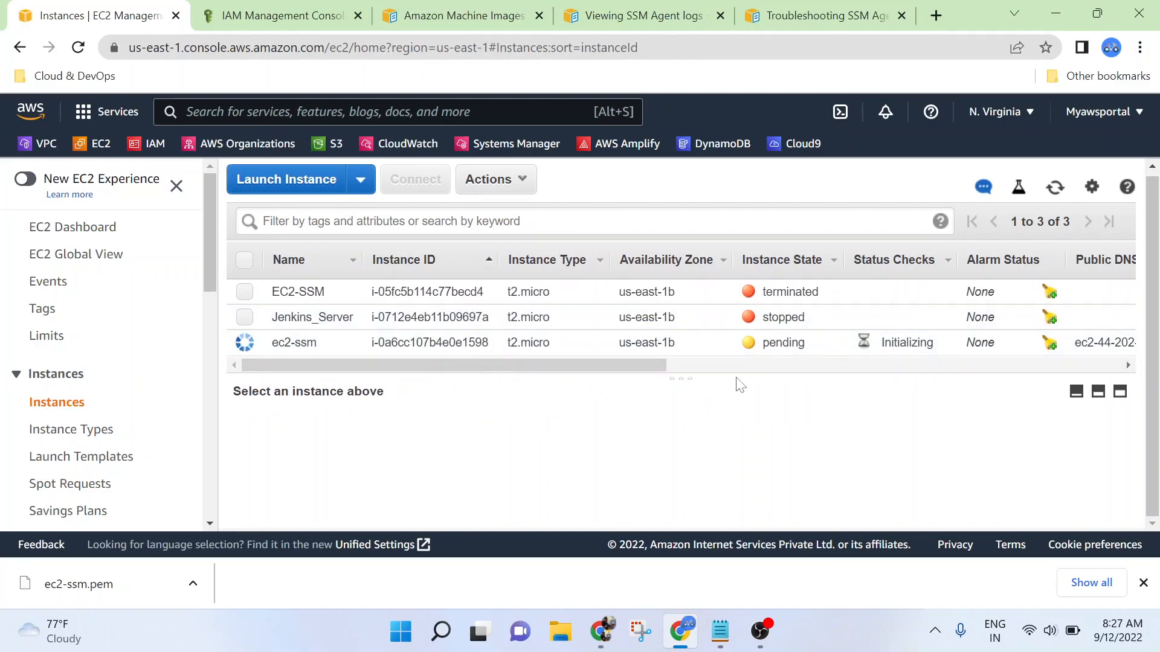
pyautogui.moveTo(518, 366); pyautogui.dragTo(461, 370)
pyautogui.click(1055, 188)
pyautogui.click(1056, 188)
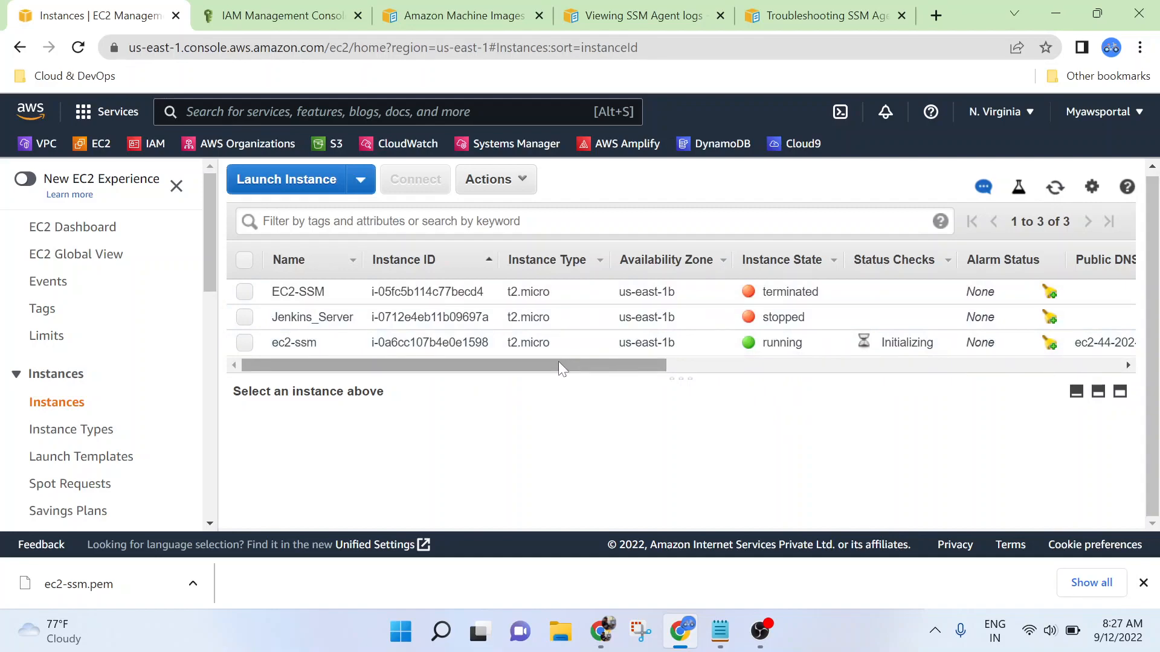
# Select the ec2-ssm instance, review its standalone SSH client connection instructions, and close them.
pyautogui.click(244, 343)
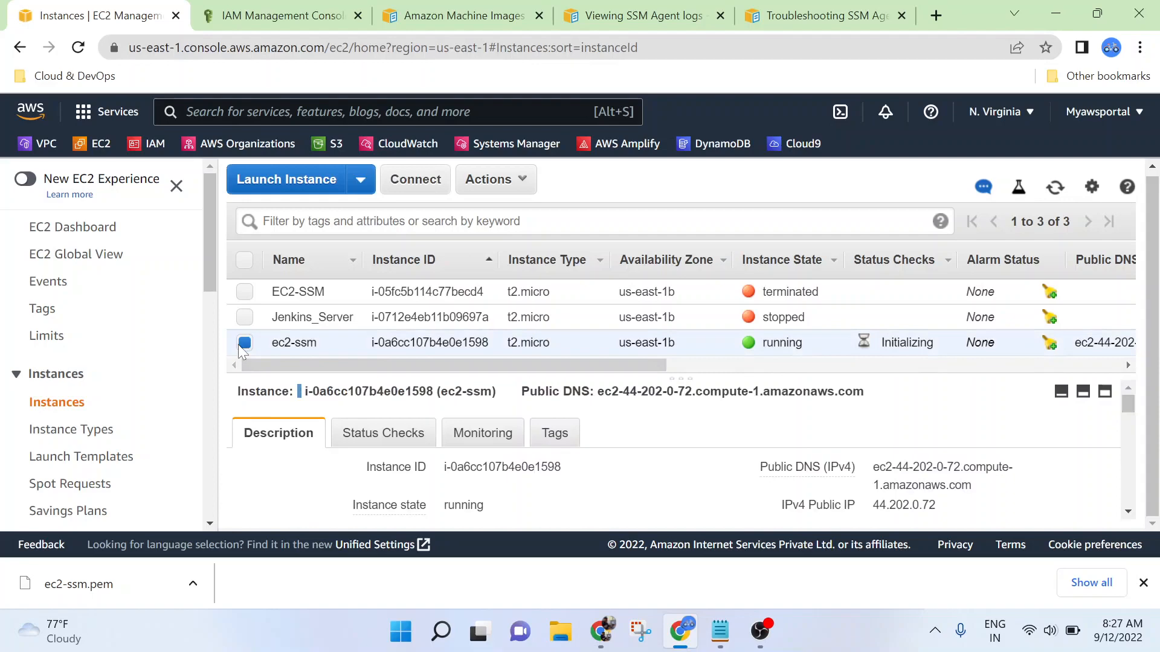
pyautogui.click(415, 180)
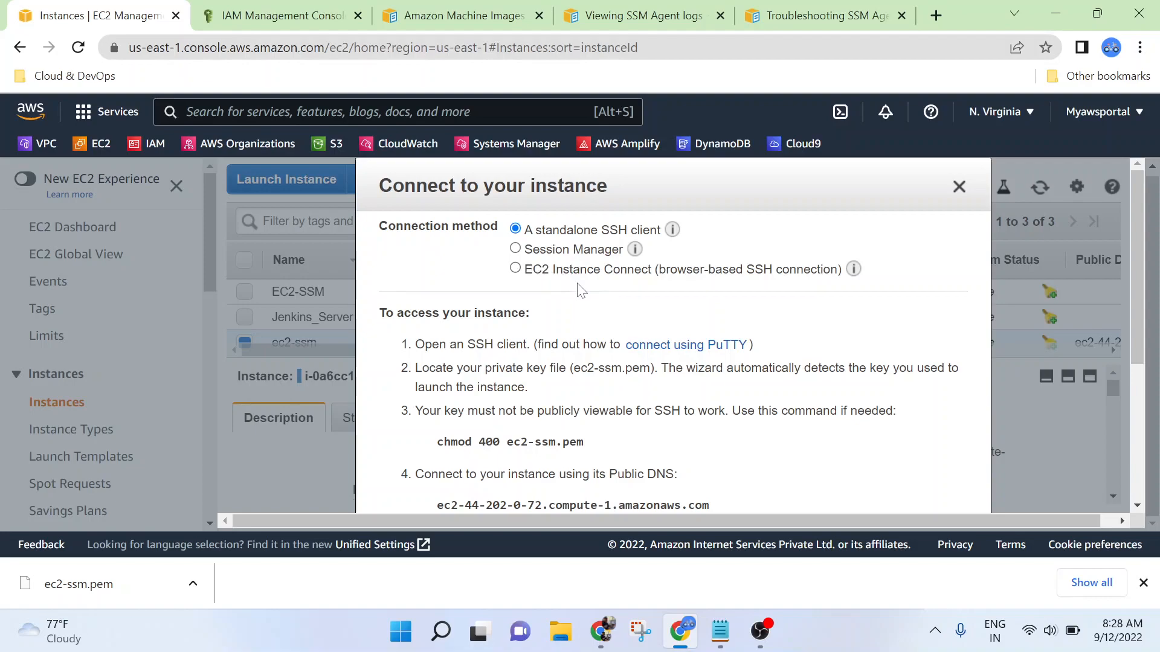
pyautogui.scroll(-4, 614, 389)
pyautogui.scroll(3, 624, 393)
pyautogui.scroll(-4, 728, 402)
pyautogui.click(923, 481)
pyautogui.moveTo(343, 365); pyautogui.dragTo(379, 383)
pyautogui.moveTo(489, 367); pyautogui.dragTo(290, 367)
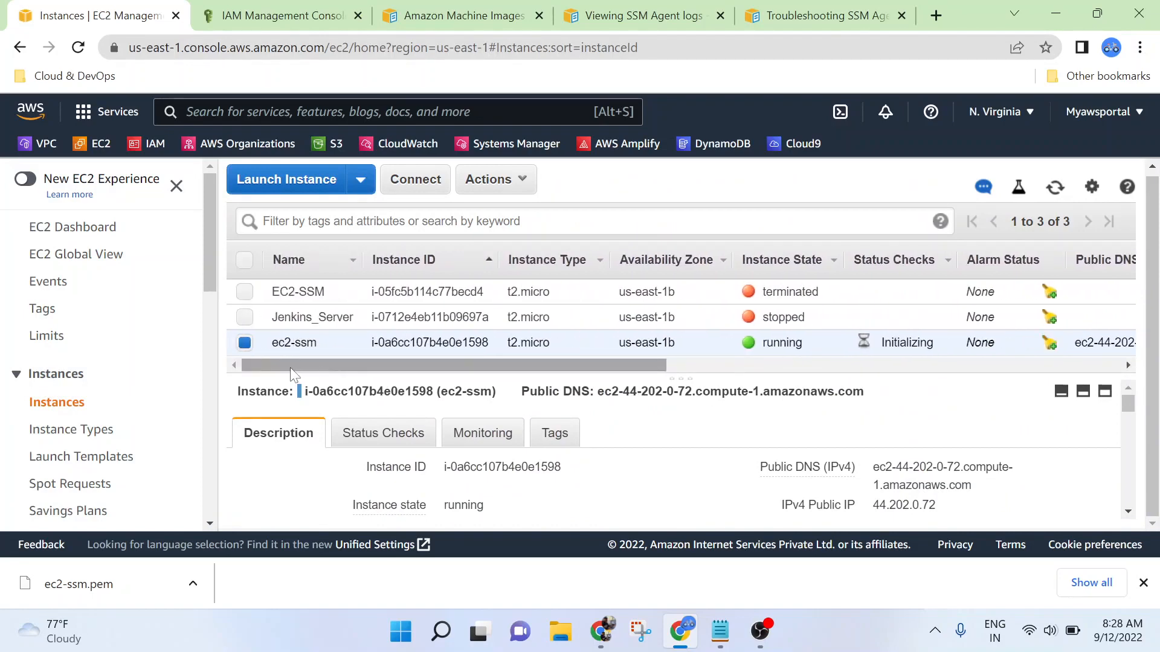
# Connect to the ec2-ssm instance through Session Manager and run ls in its shell.
pyautogui.click(417, 181)
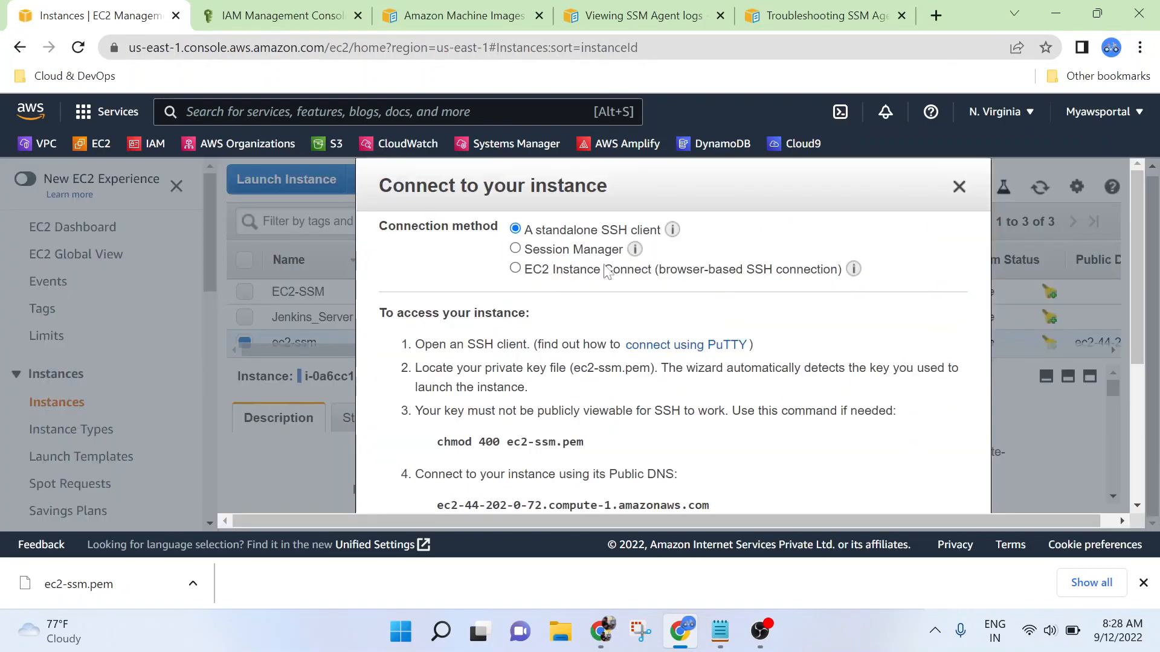
pyautogui.scroll(-5, 622, 296)
pyautogui.scroll(5, 633, 320)
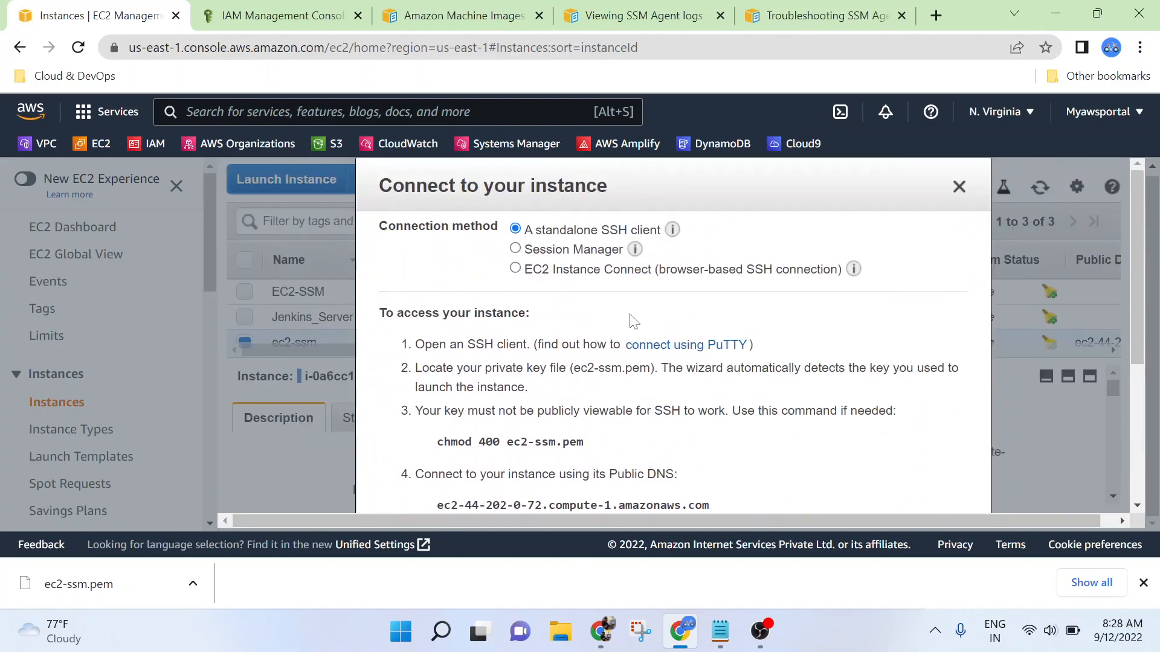
pyautogui.click(514, 249)
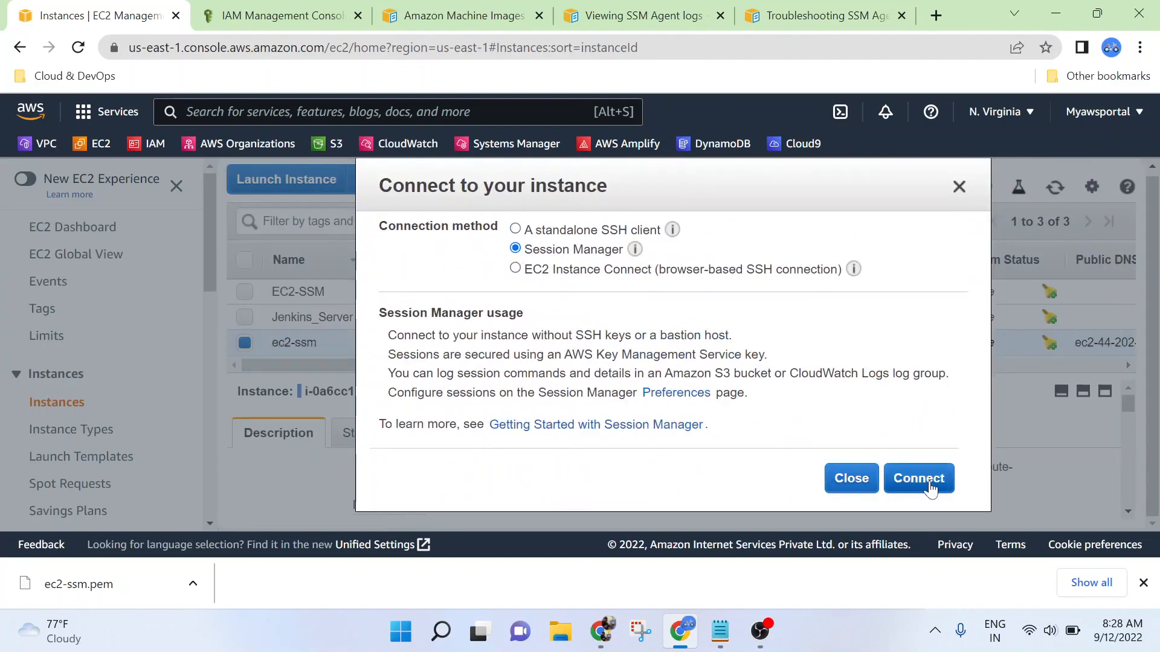
pyautogui.click(919, 479)
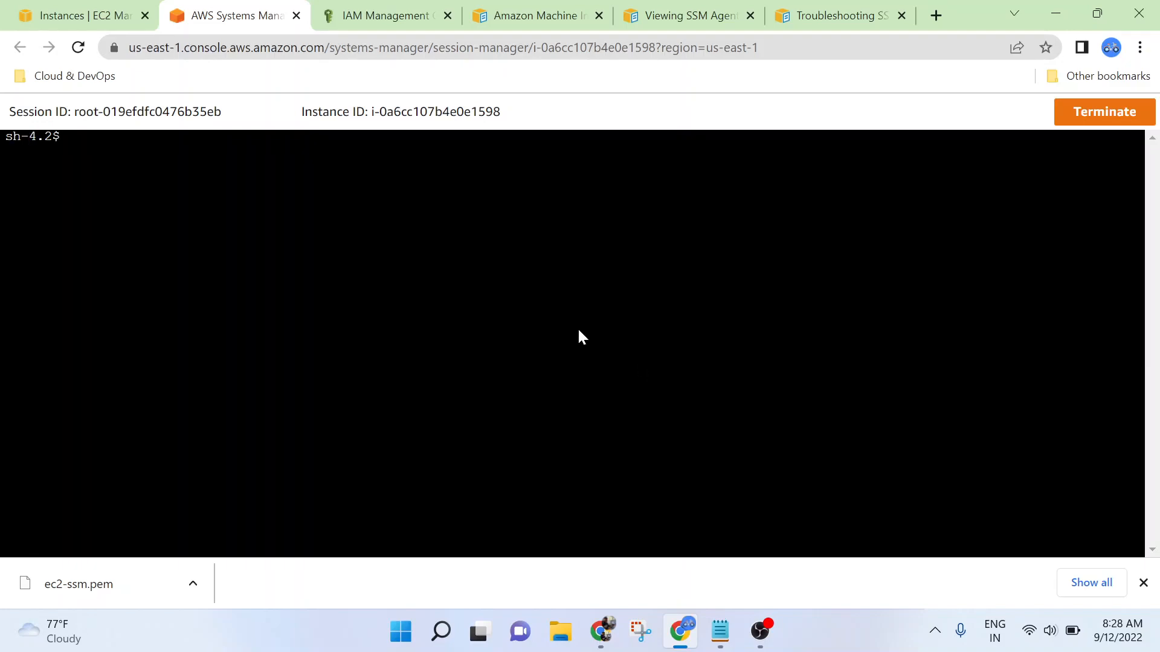
pyautogui.write('ls')
pyautogui.press('Return')
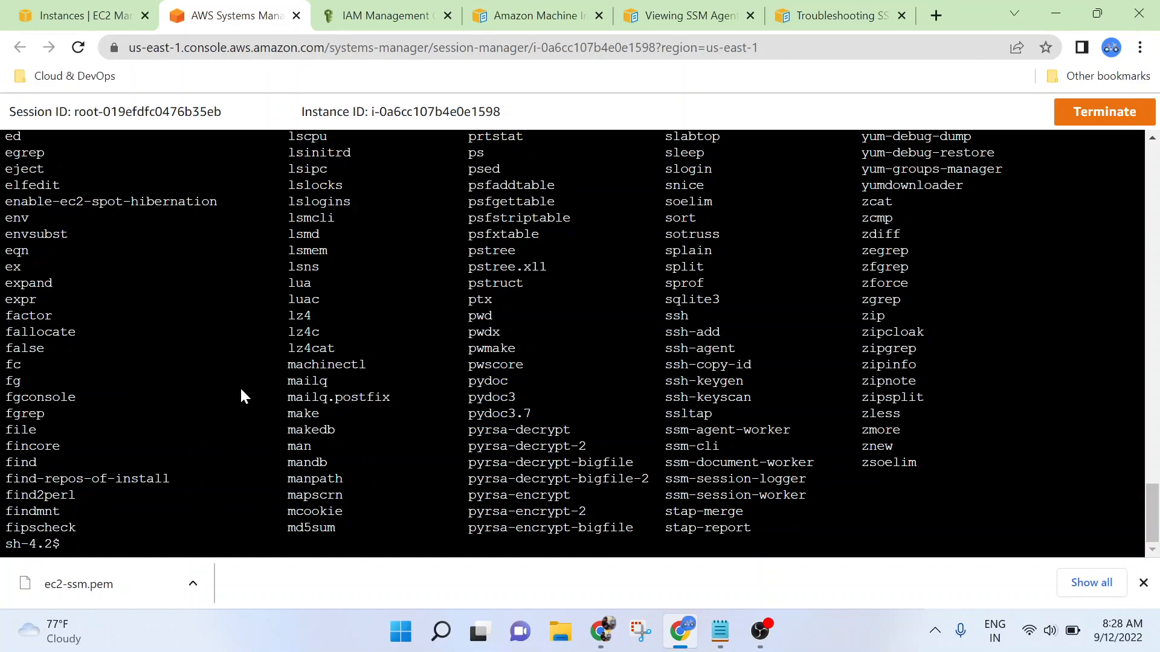
# Look through the documentation pages on viewing SSM Agent logs, AMIs with the agent preinstalled, and troubleshooting SSM Agent.
pyautogui.click(102, 10)
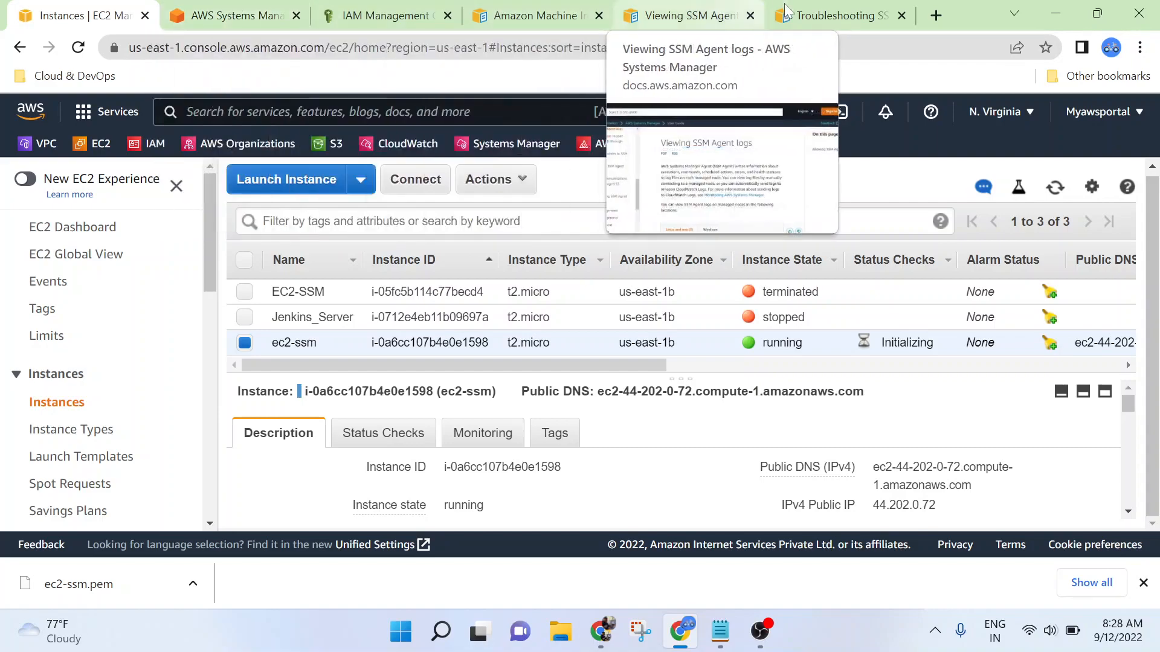
pyautogui.click(683, 8)
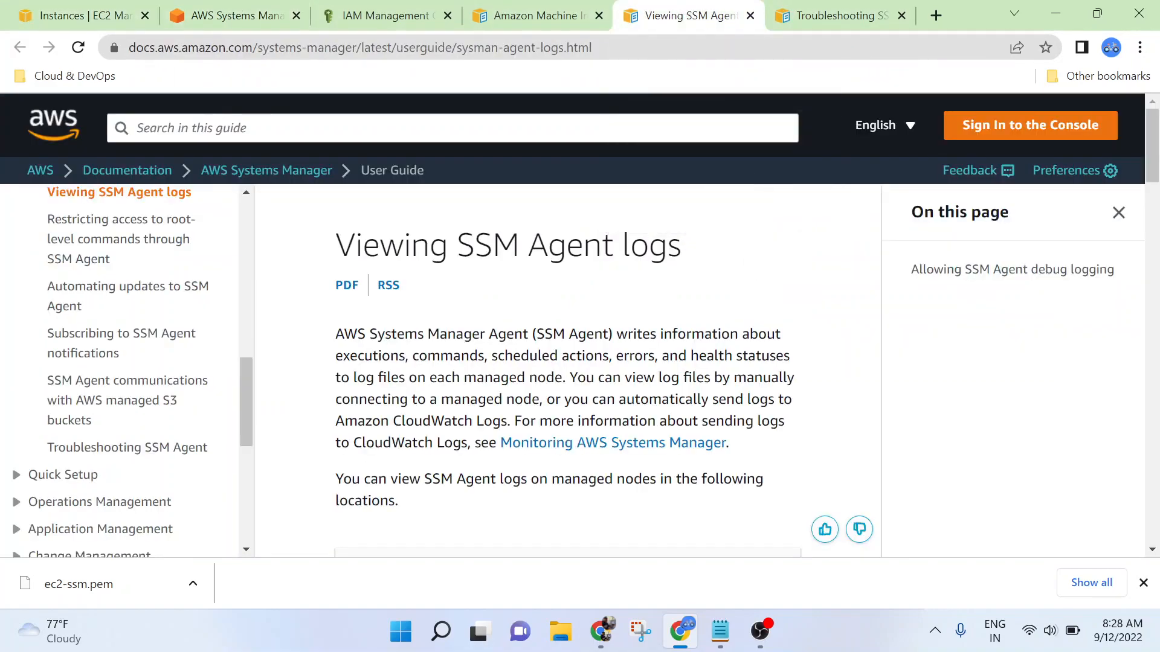
pyautogui.scroll(-8, 715, 375)
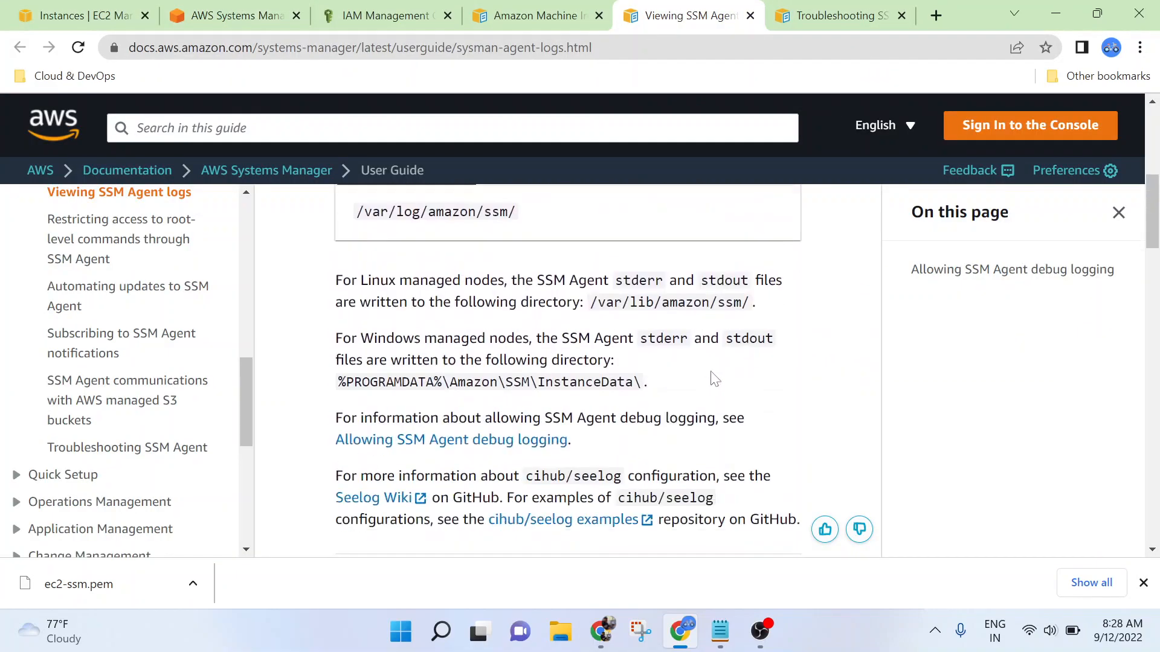
pyautogui.scroll(6, 715, 375)
pyautogui.click(552, 12)
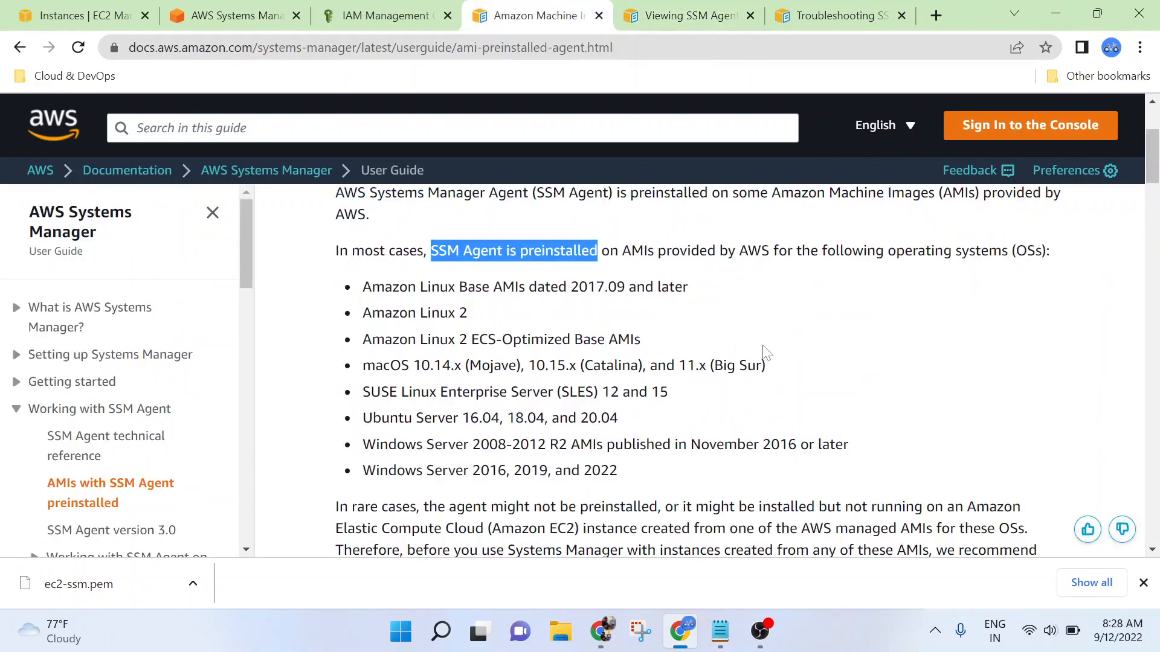
pyautogui.scroll(3, 764, 349)
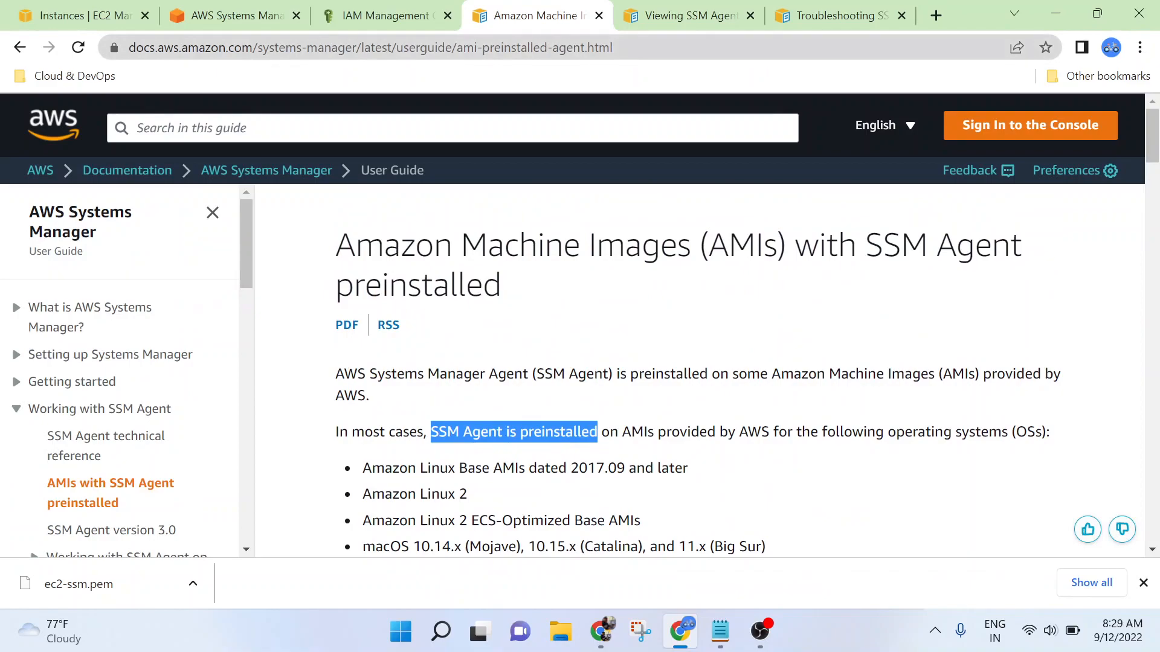
pyautogui.click(845, 14)
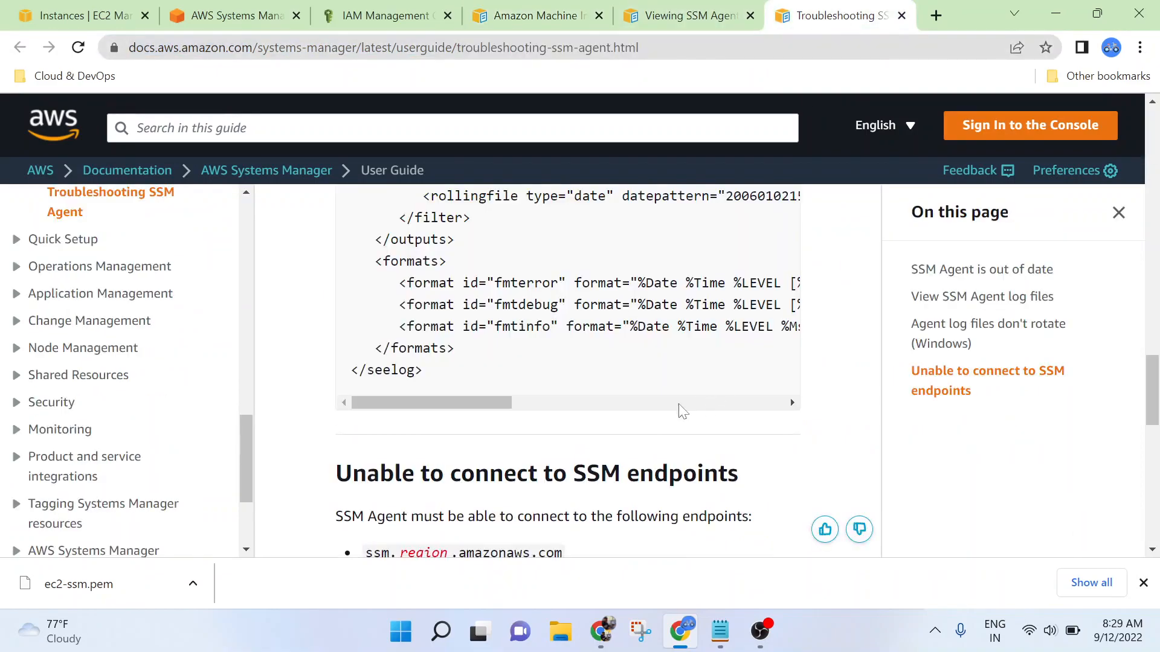
pyautogui.scroll(-9, 684, 410)
pyautogui.scroll(8, 712, 406)
pyautogui.scroll(6, 715, 402)
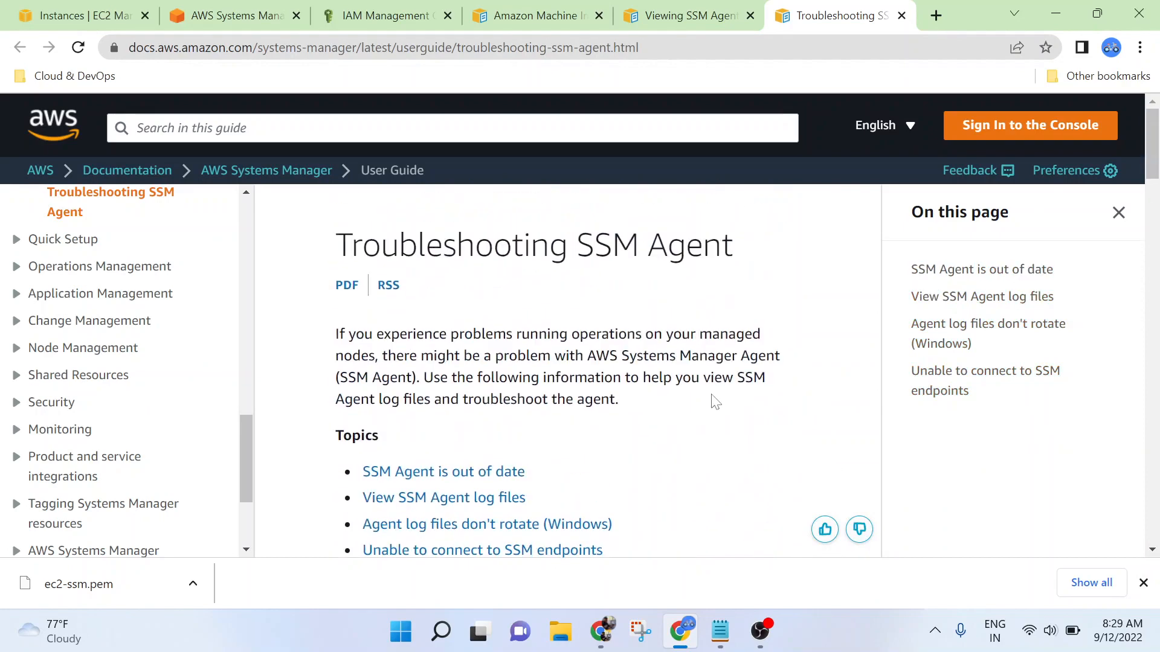
pyautogui.scroll(-4, 647, 388)
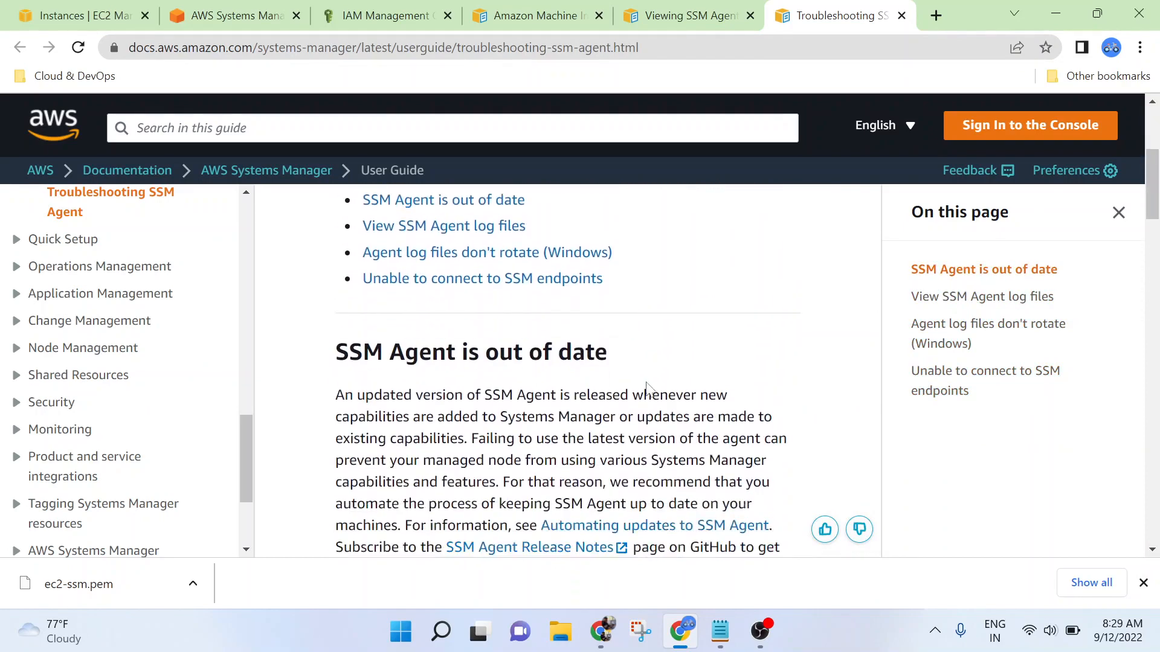
# Run systemctl status amazon-ssm-agent in the instance's Session Manager shell and highlight the service's active state in the output.
pyautogui.click(219, 13)
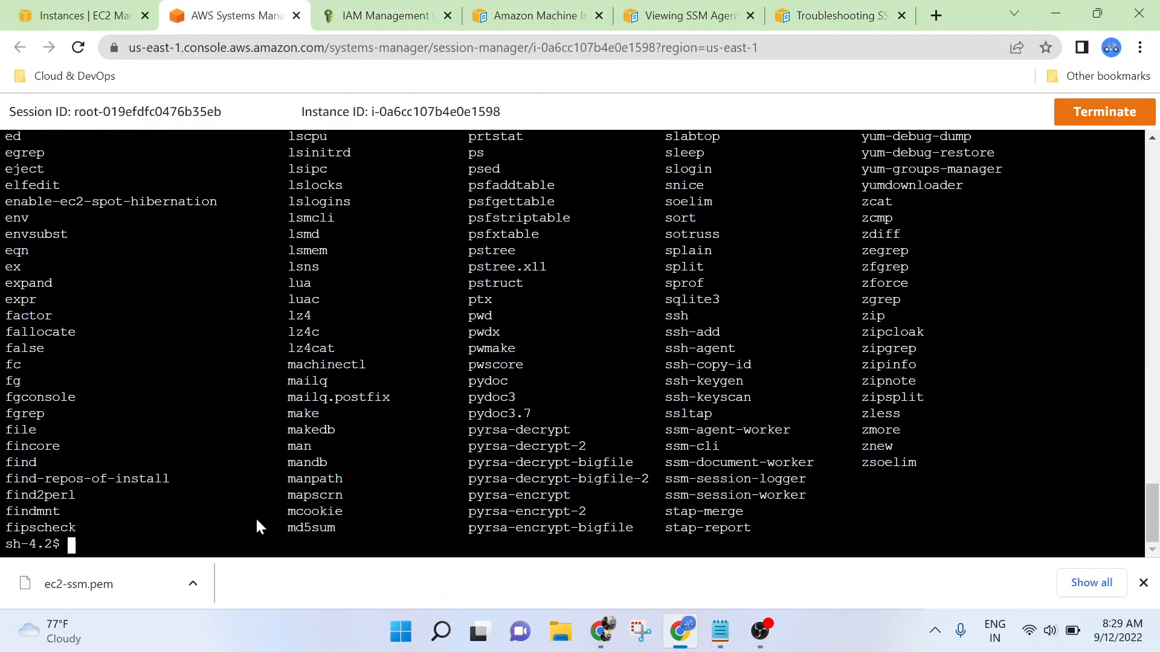
pyautogui.write('system')
pyautogui.write('ctl status')
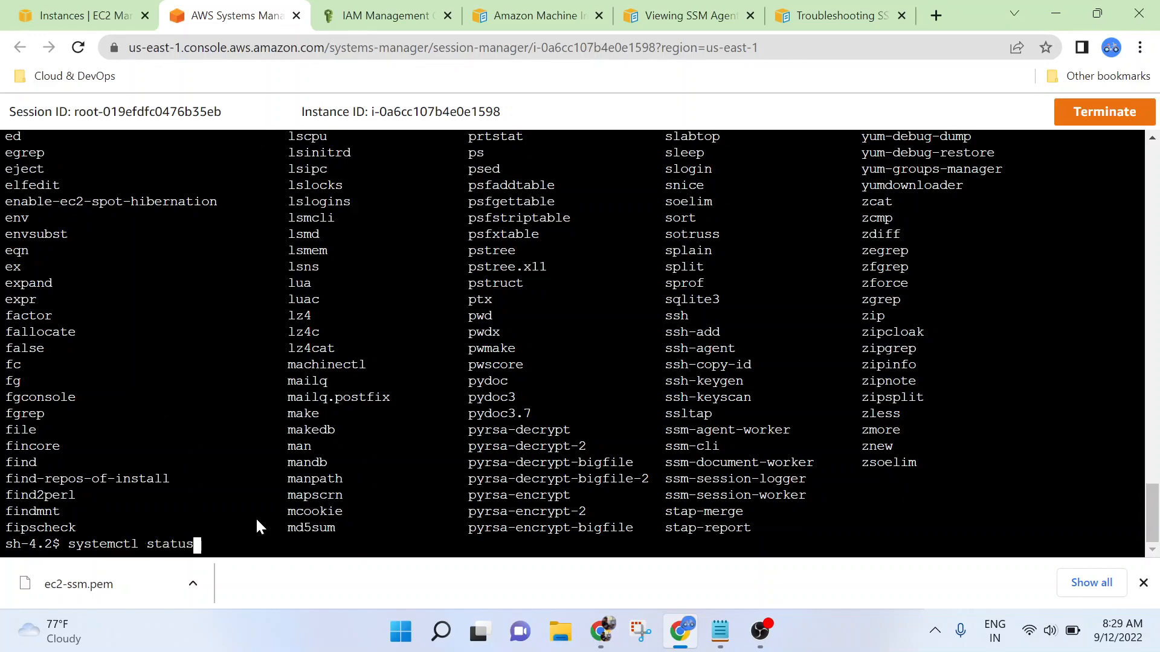
pyautogui.write(' amazon-ssm-a')
pyautogui.write('nt')
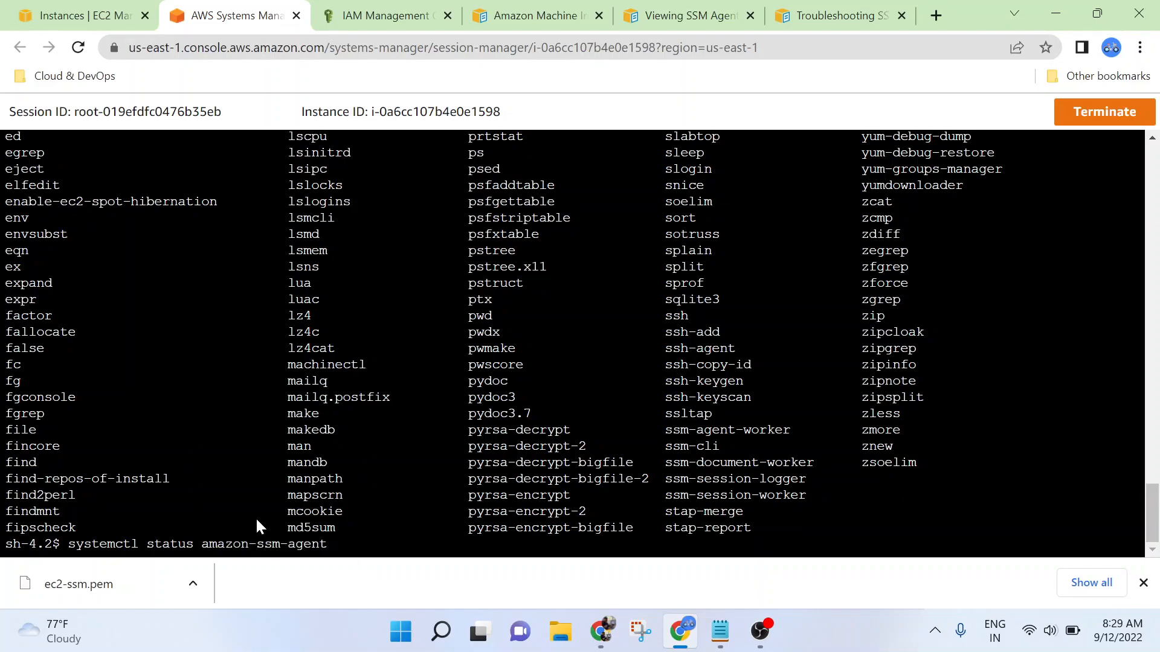
pyautogui.press('Return')
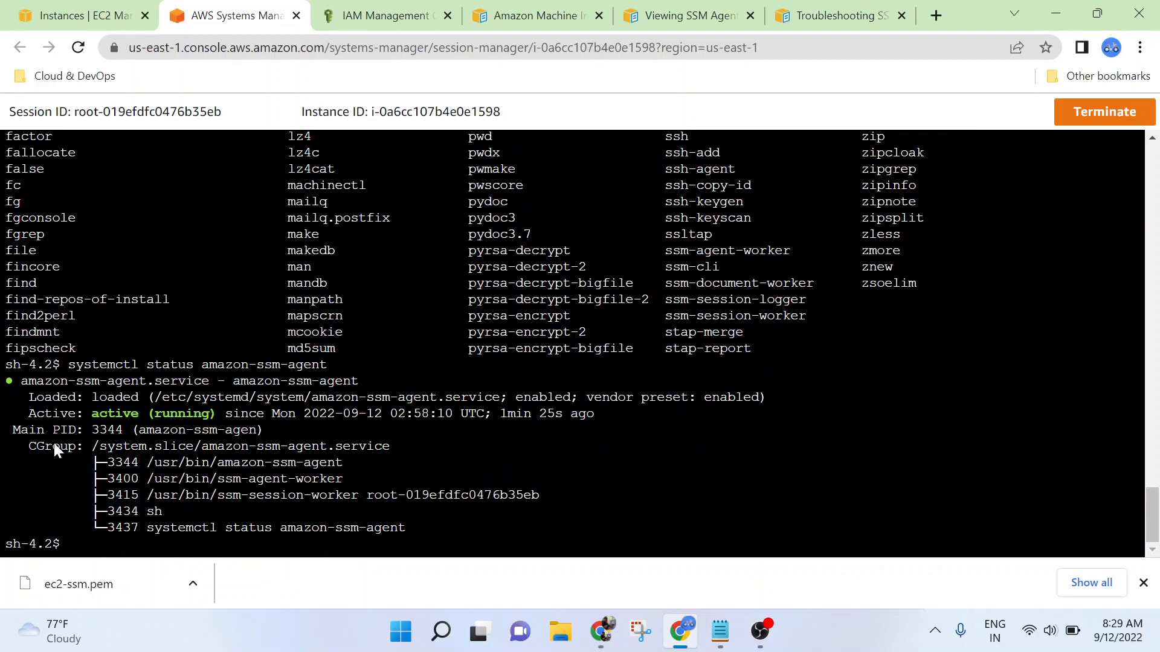
pyautogui.moveTo(91, 414); pyautogui.dragTo(226, 419)
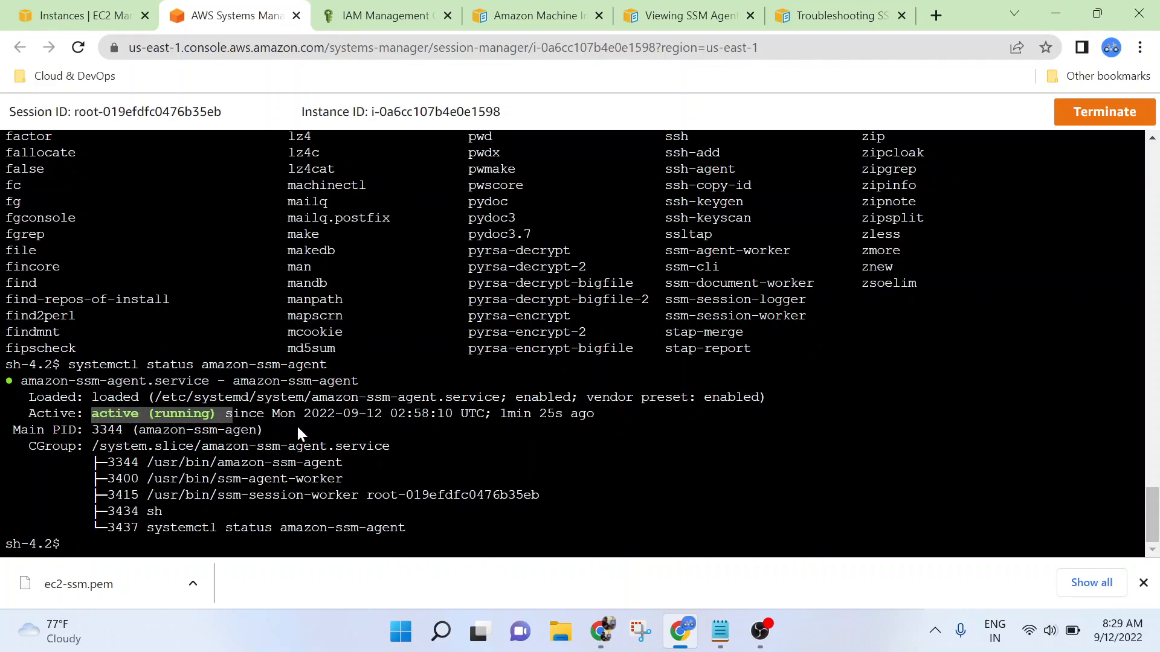
pyautogui.click(189, 459)
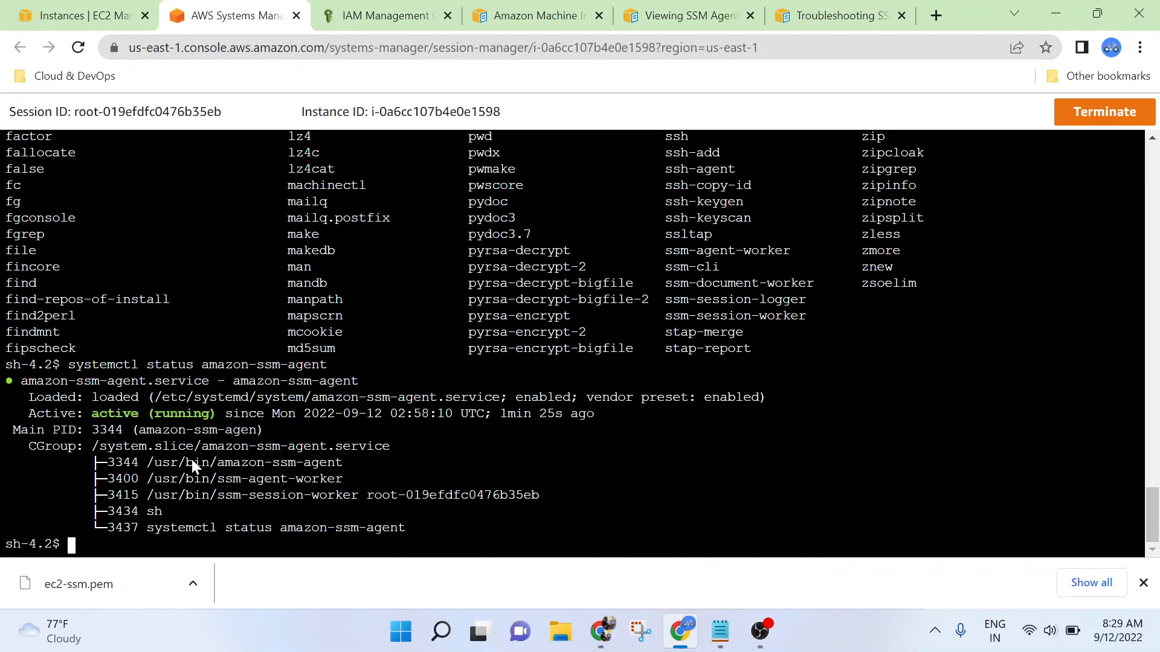
pyautogui.moveTo(89, 413); pyautogui.dragTo(137, 408)
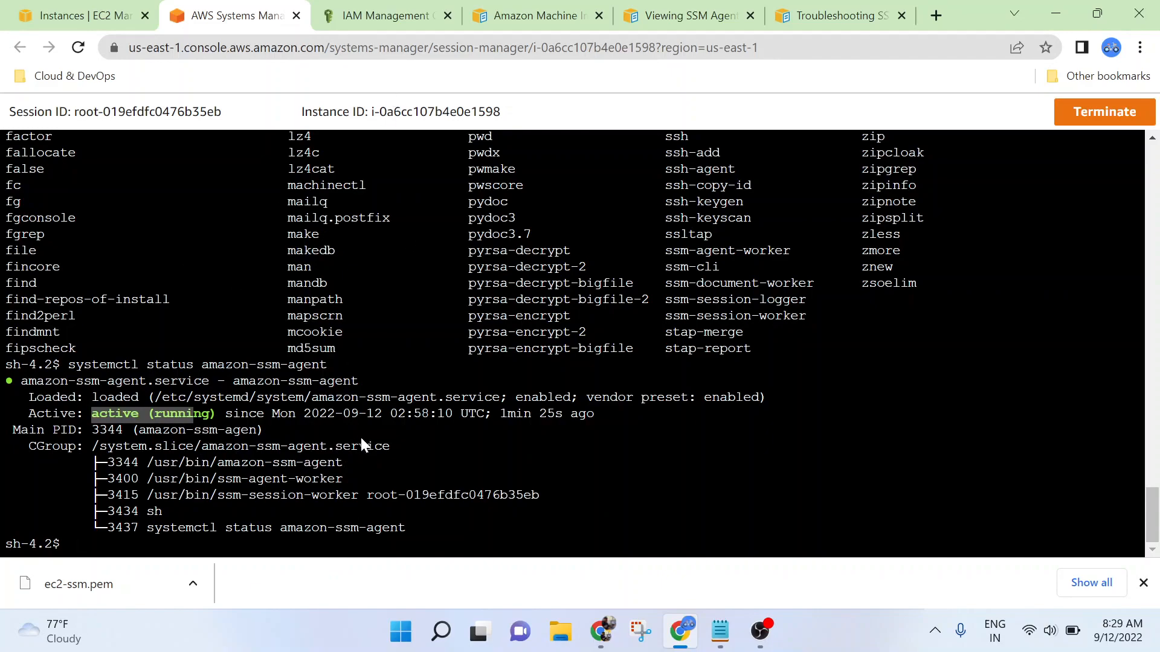
pyautogui.scroll(8, 469, 383)
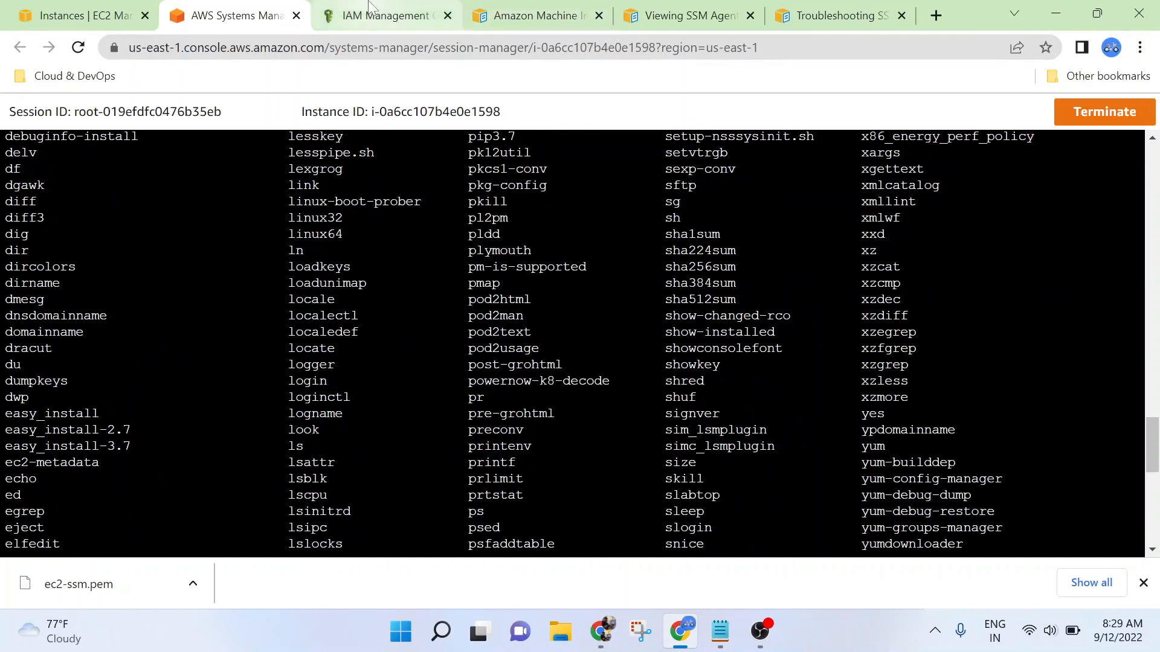
# Go from the EC2 instances list to the Systems Manager console and close the browser tab with the shell session.
pyautogui.click(534, 15)
pyautogui.click(85, 15)
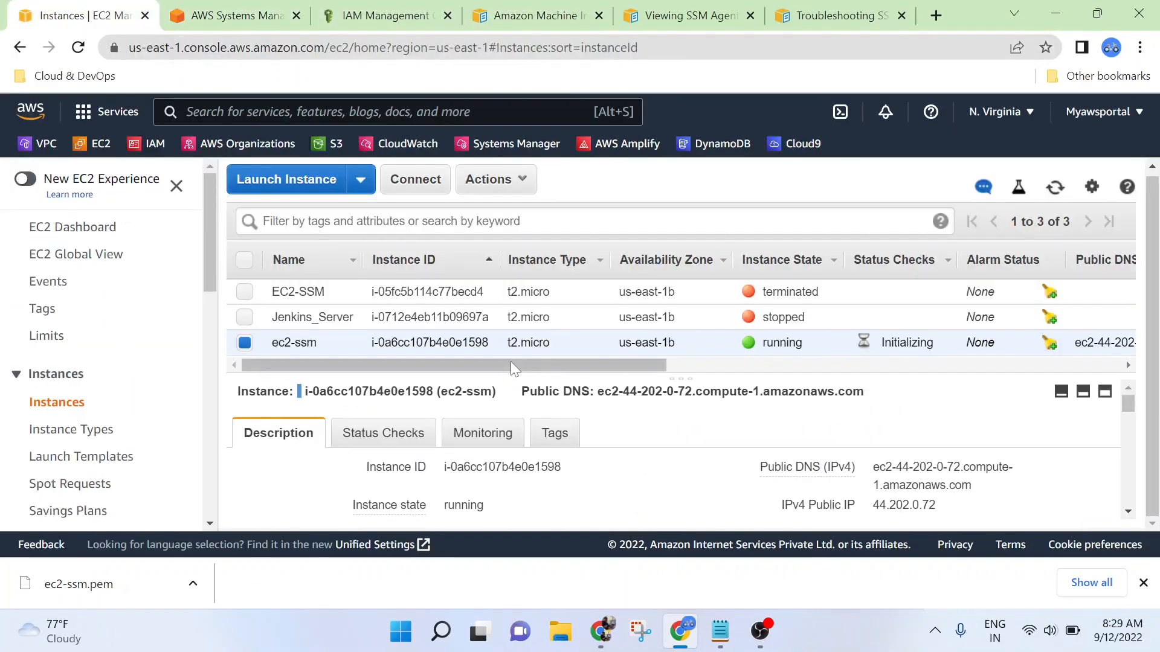
pyautogui.hscroll(5, 344, 364)
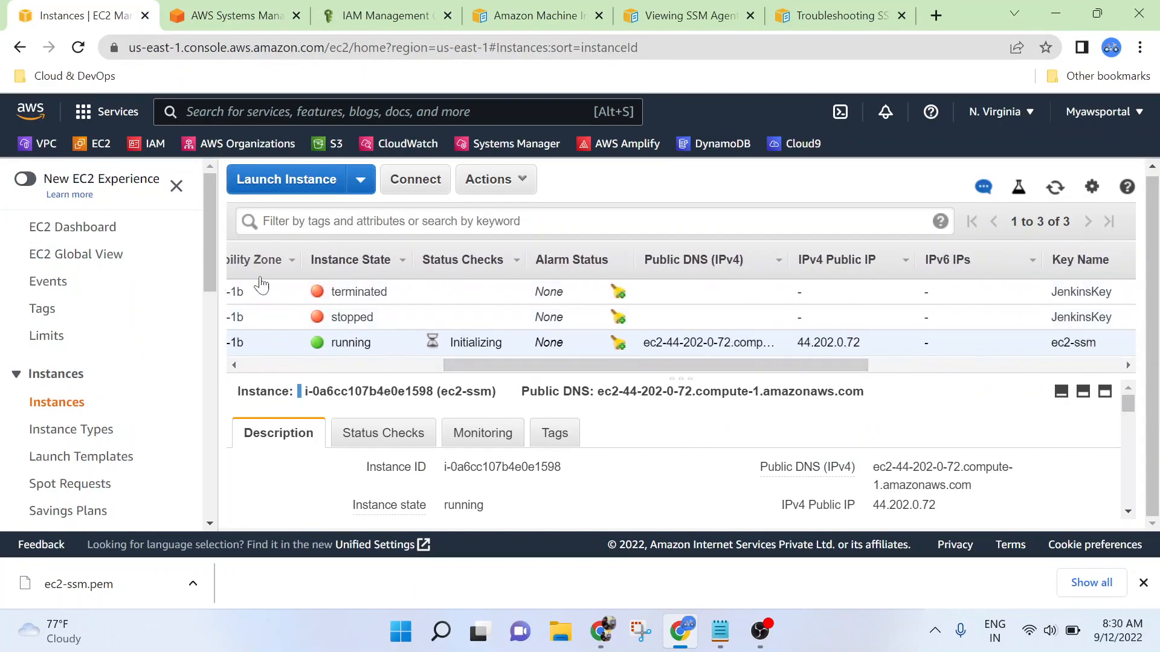
pyautogui.click(517, 147)
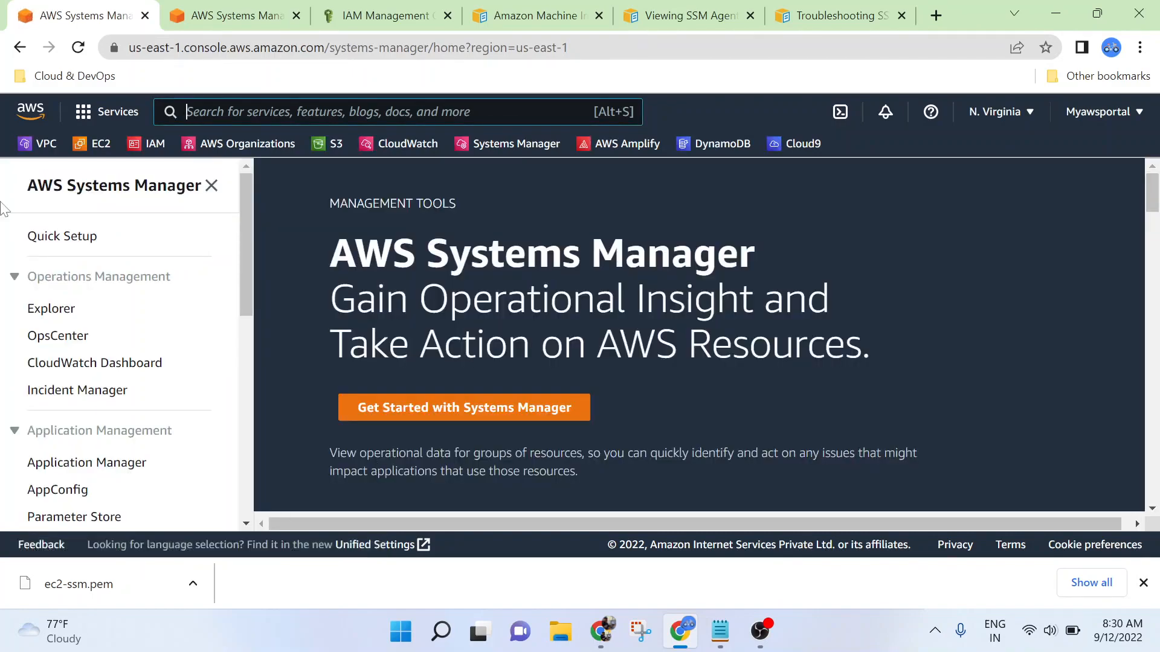
pyautogui.click(296, 16)
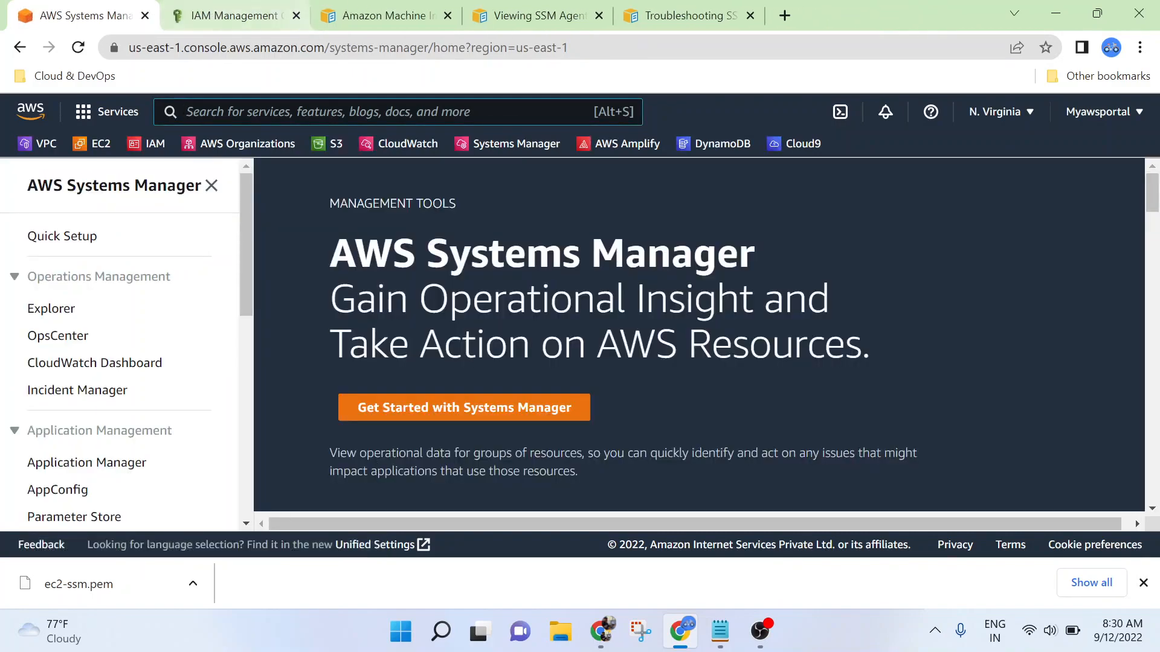
# Open Fleet Manager under Node Management and check the managed nodes, highlighting the ec2-ssm node's state.
pyautogui.scroll(-5, 165, 353)
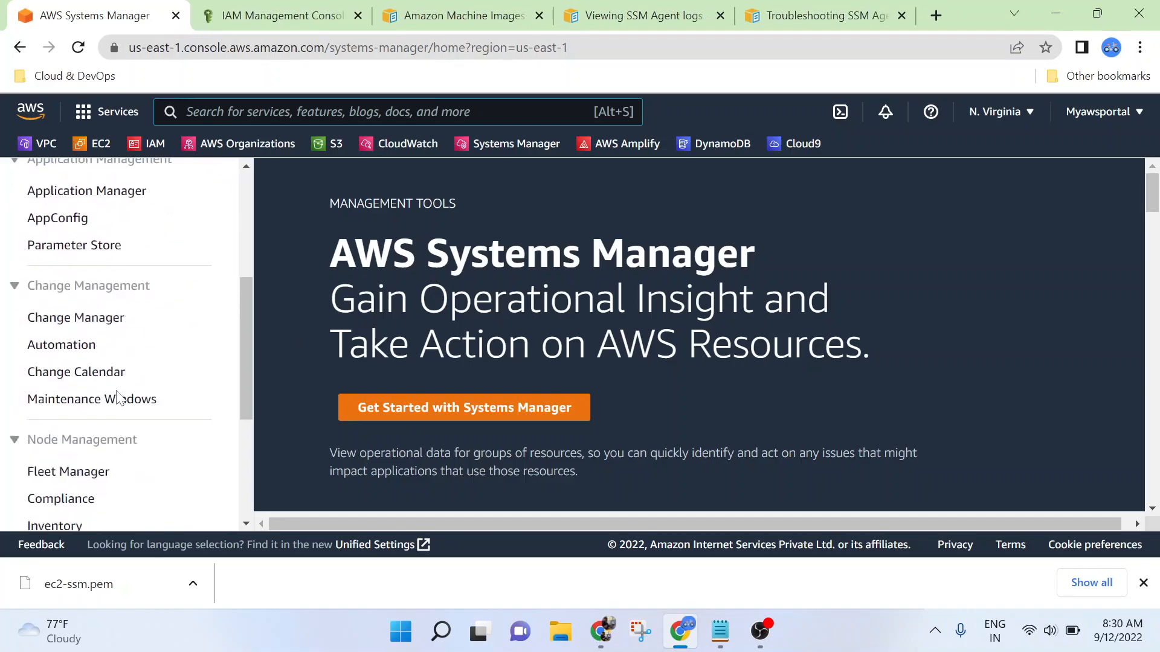
pyautogui.scroll(-2, 71, 384)
pyautogui.click(51, 387)
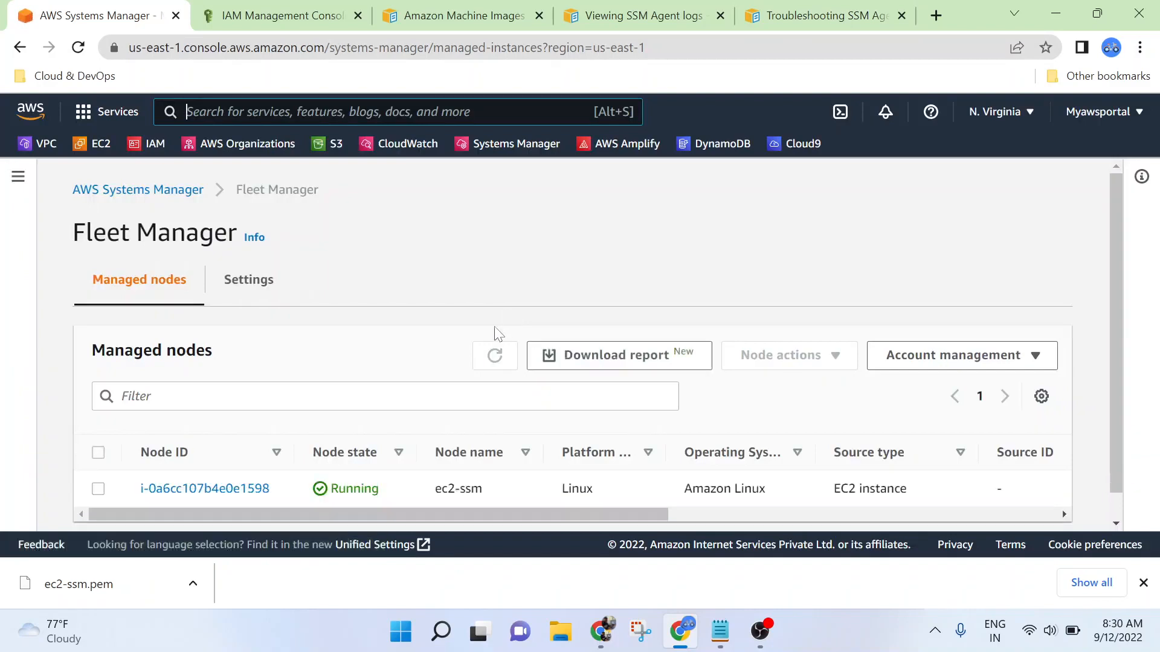
pyautogui.scroll(-1, 428, 372)
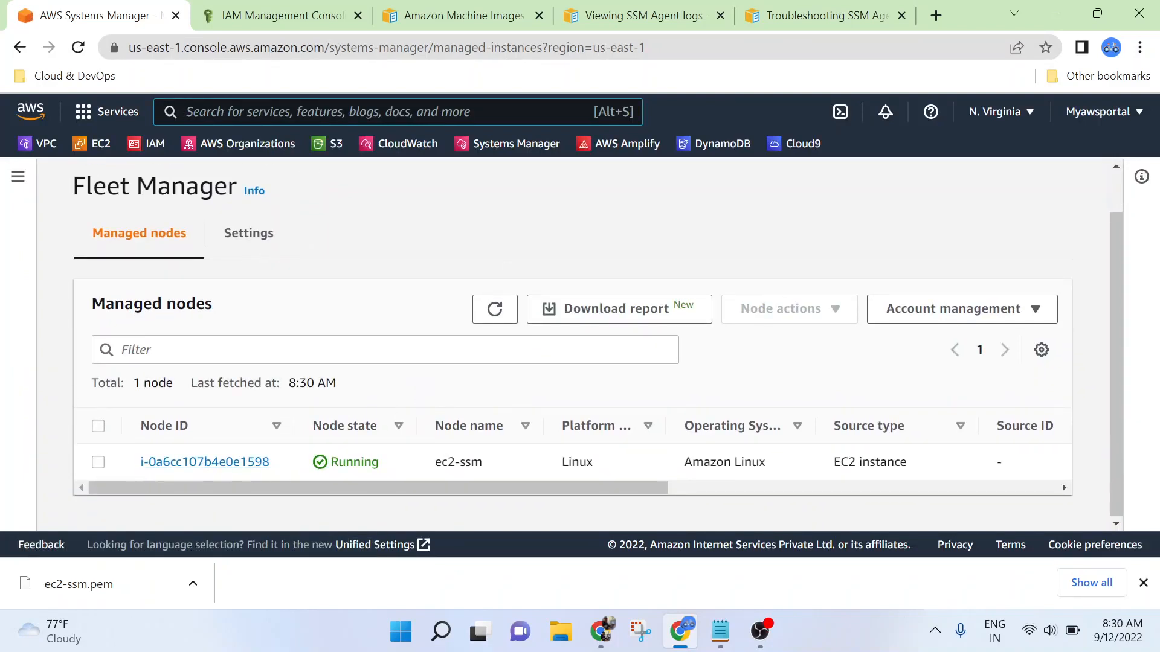
pyautogui.moveTo(392, 472); pyautogui.dragTo(330, 470)
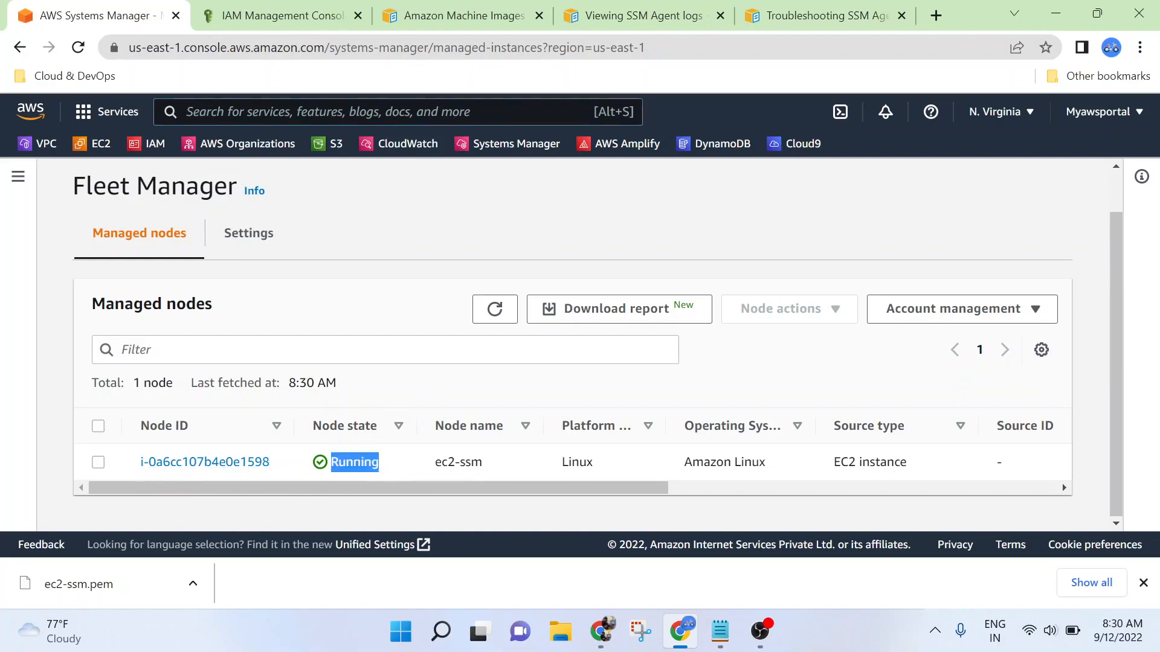
# Highlight the ec2-ssm node's name, platform, operating system, SSM Agent ping status and agent version in the managed nodes list.
pyautogui.moveTo(499, 466); pyautogui.dragTo(424, 470)
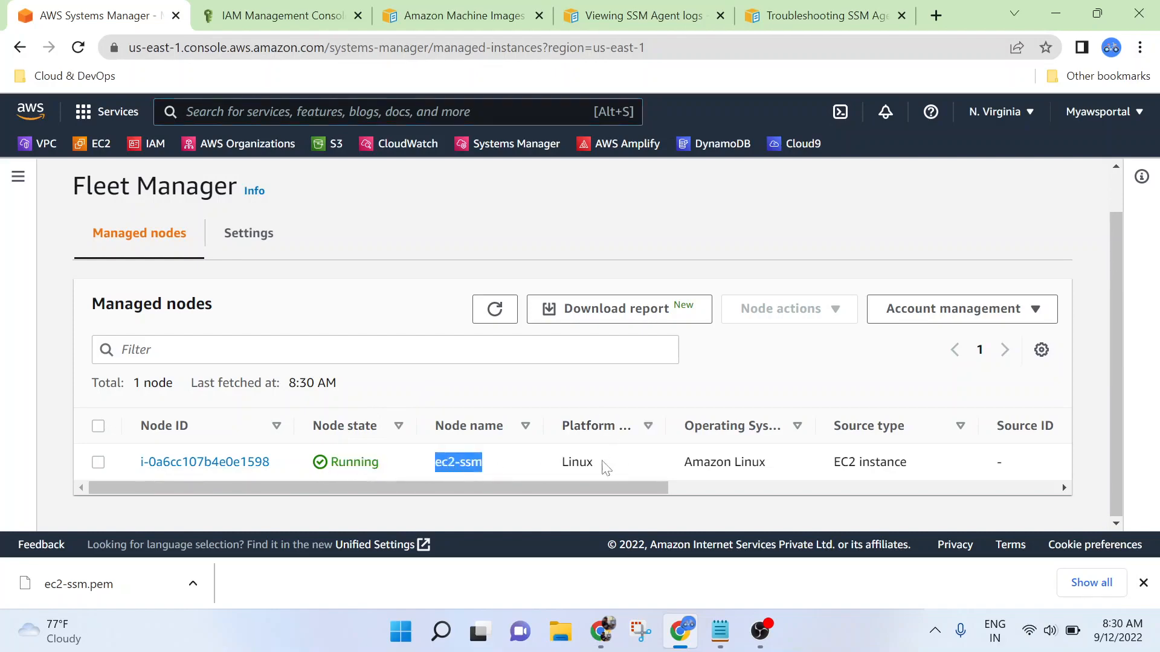
pyautogui.moveTo(604, 468); pyautogui.dragTo(560, 471)
pyautogui.moveTo(776, 467); pyautogui.dragTo(679, 470)
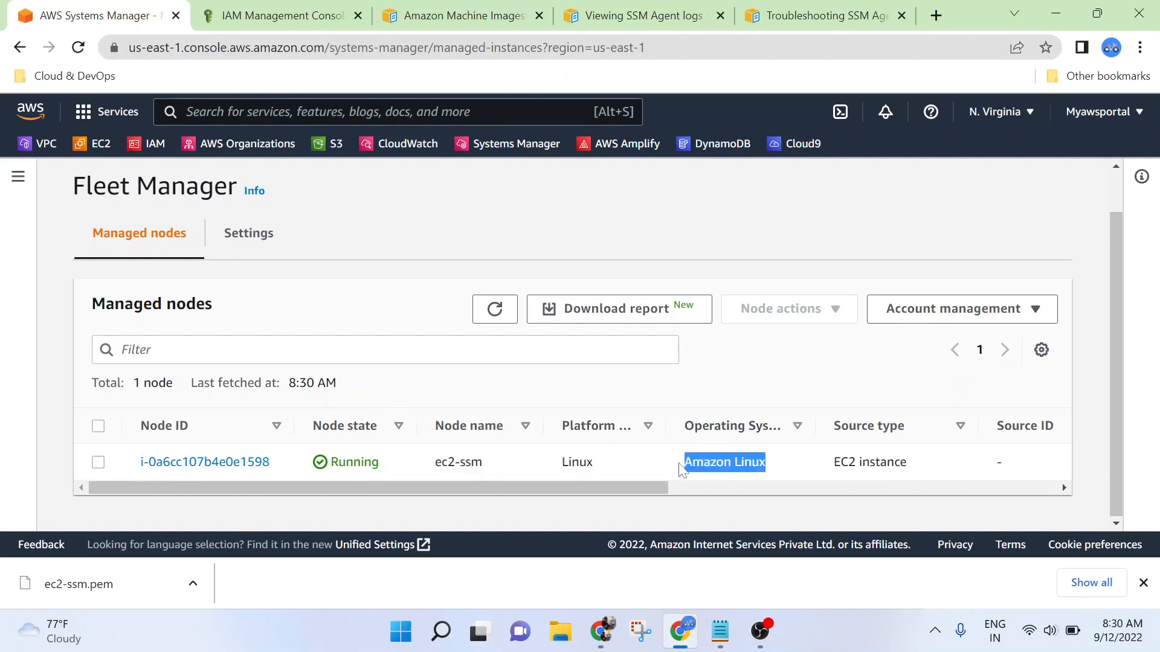
pyautogui.moveTo(640, 491); pyautogui.dragTo(908, 502)
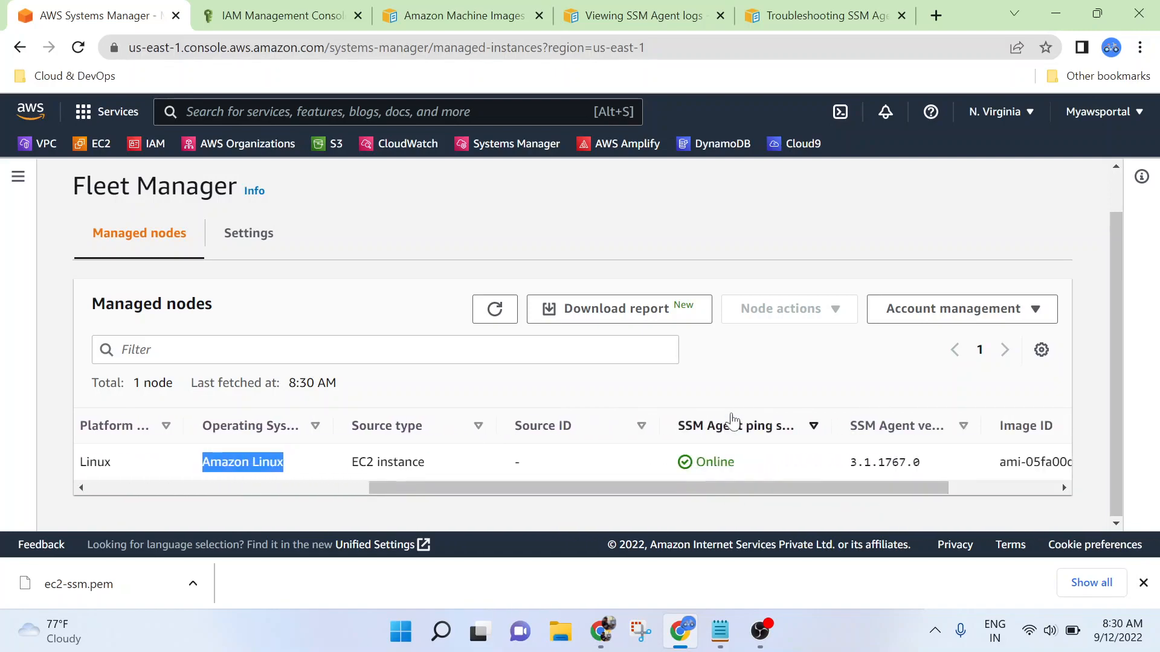
pyautogui.moveTo(757, 465); pyautogui.dragTo(661, 468)
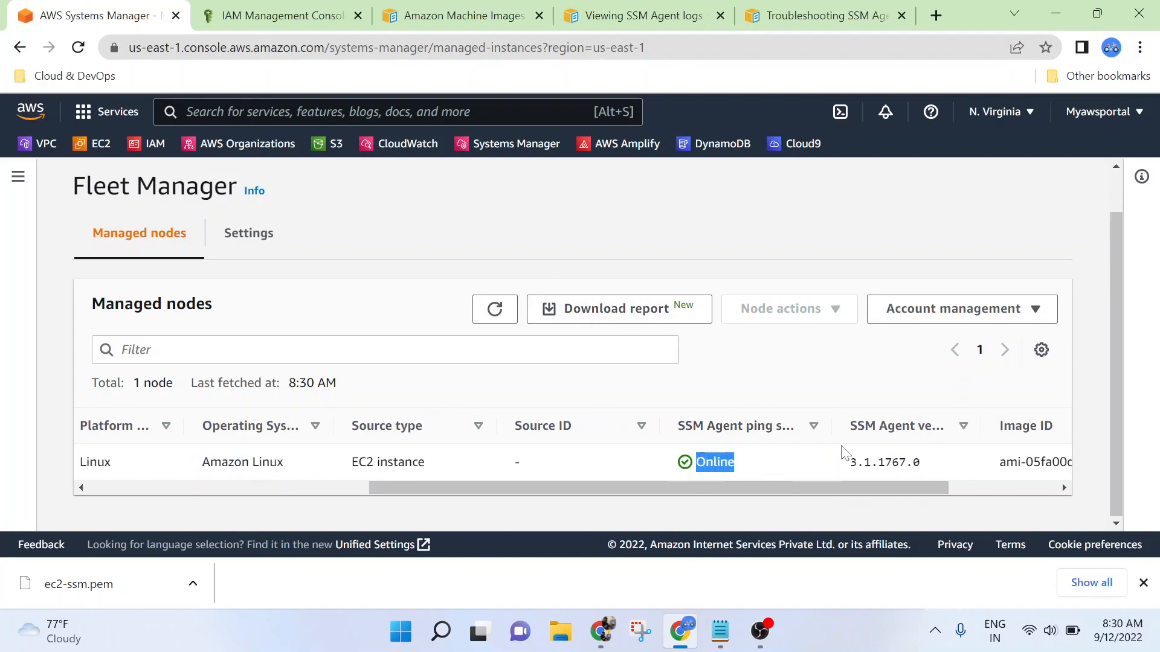
pyautogui.moveTo(849, 462); pyautogui.dragTo(953, 470)
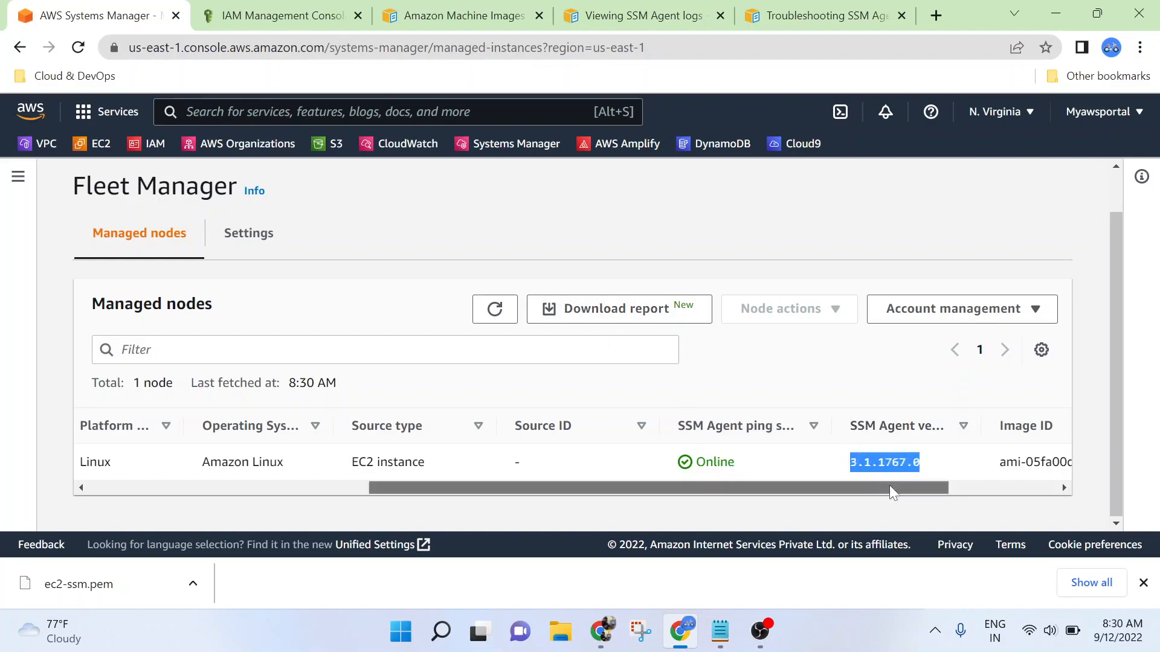
pyautogui.hscroll(3, 882, 483)
pyautogui.moveTo(885, 488); pyautogui.dragTo(393, 490)
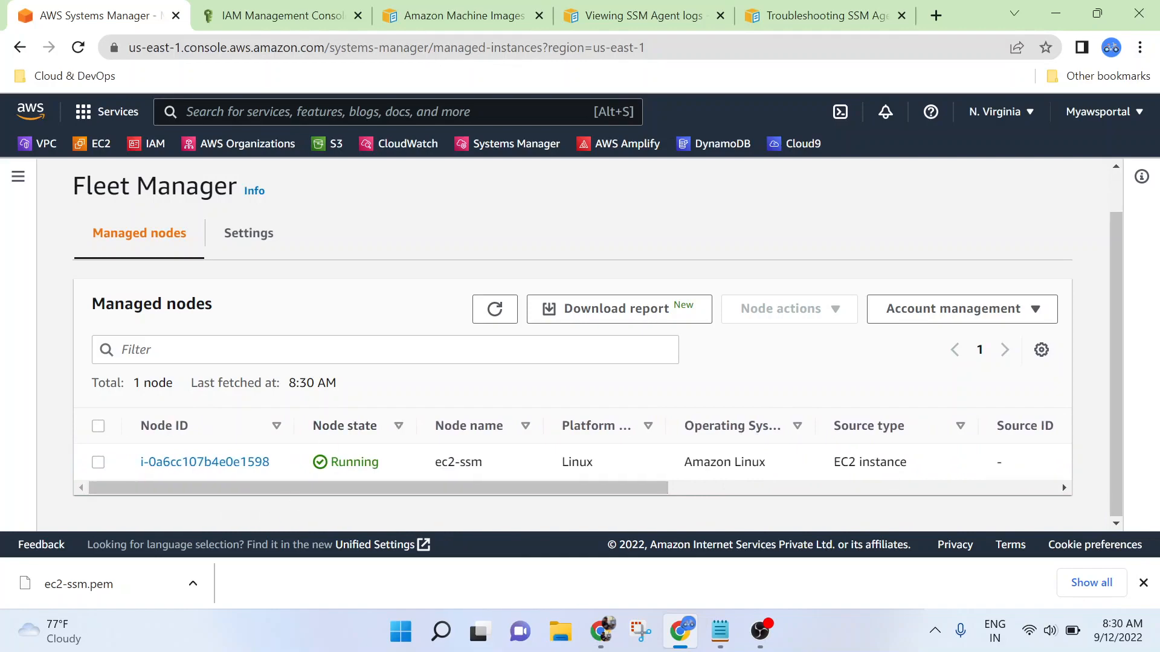
# Open the Fleet Manager settings and highlight the Agent auto update section heading.
pyautogui.click(18, 176)
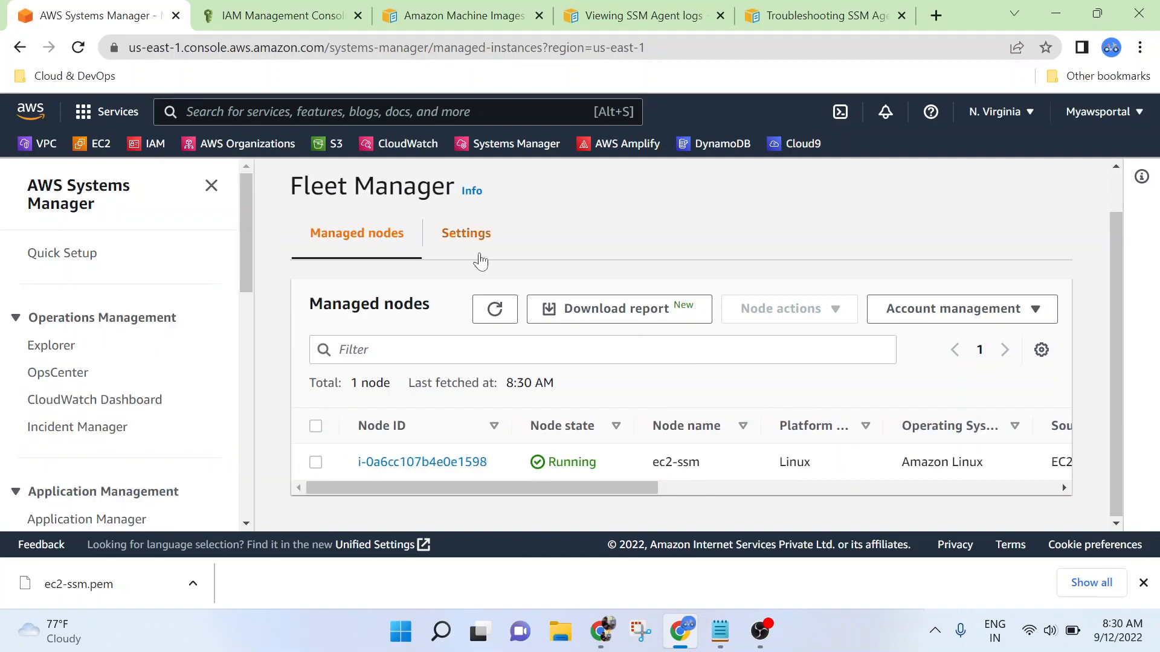
pyautogui.click(467, 235)
pyautogui.scroll(-3, 568, 344)
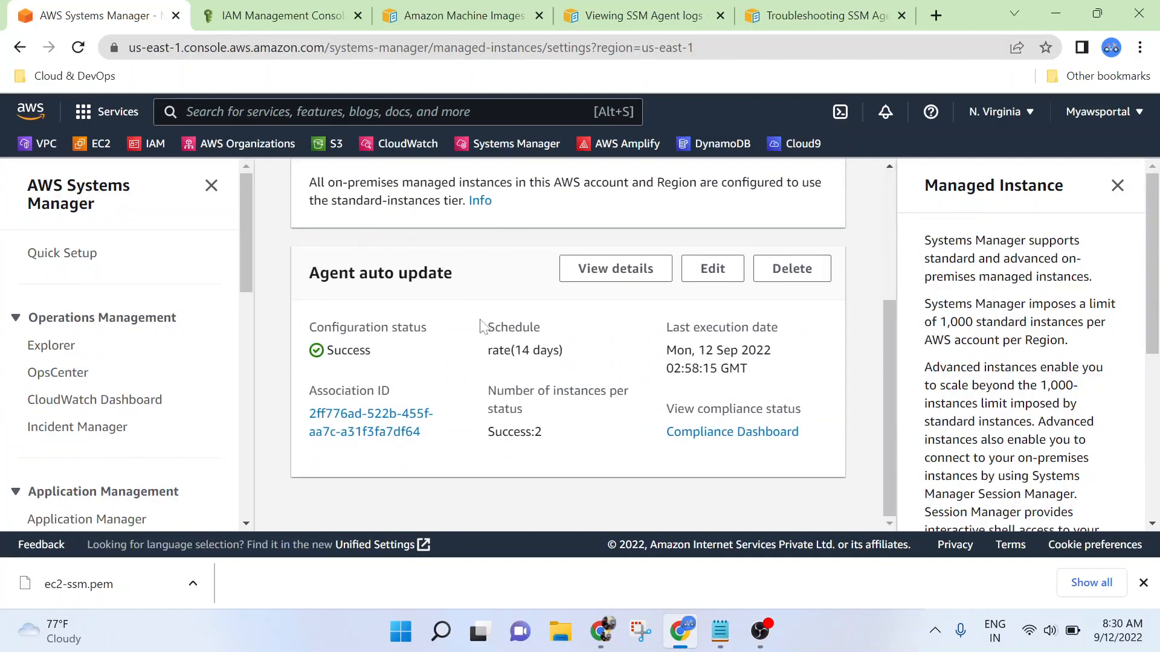
pyautogui.moveTo(310, 273); pyautogui.dragTo(471, 288)
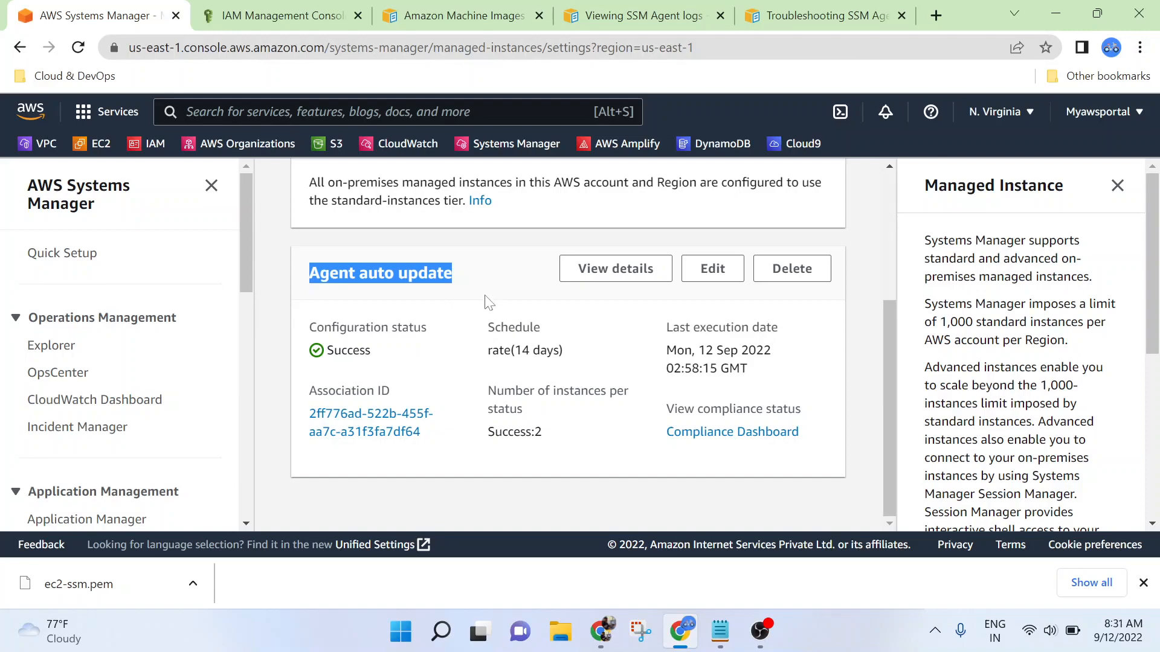
# Open Session Manager under Node Management and examine the list of active sessions.
pyautogui.scroll(-7, 190, 348)
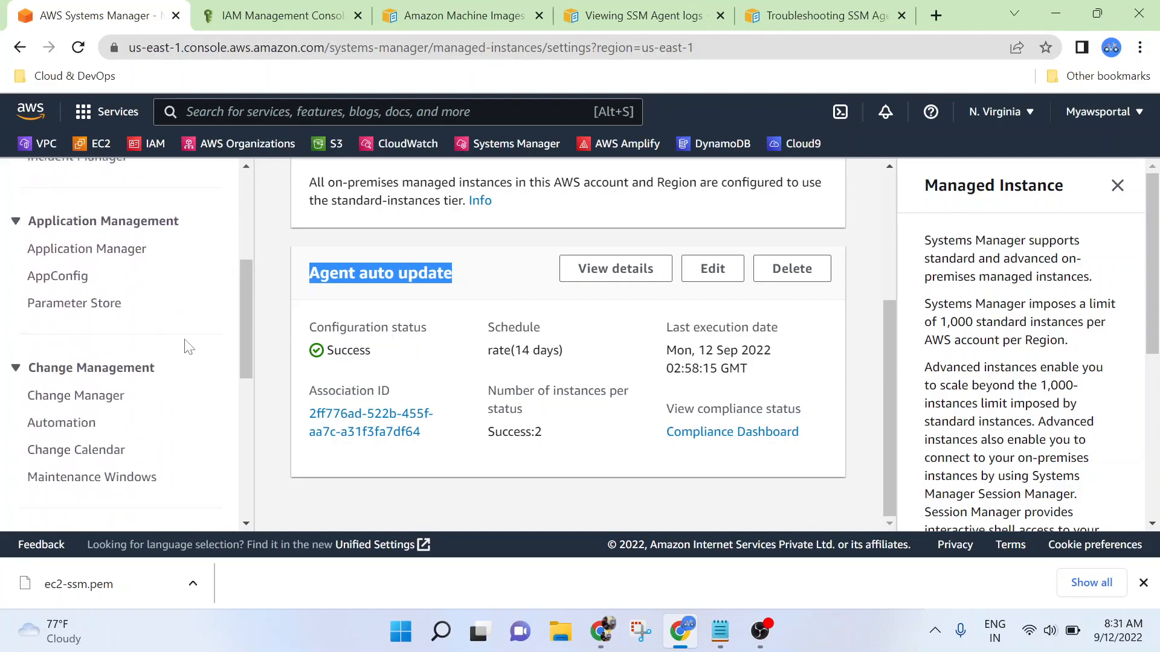
pyautogui.scroll(-2, 190, 347)
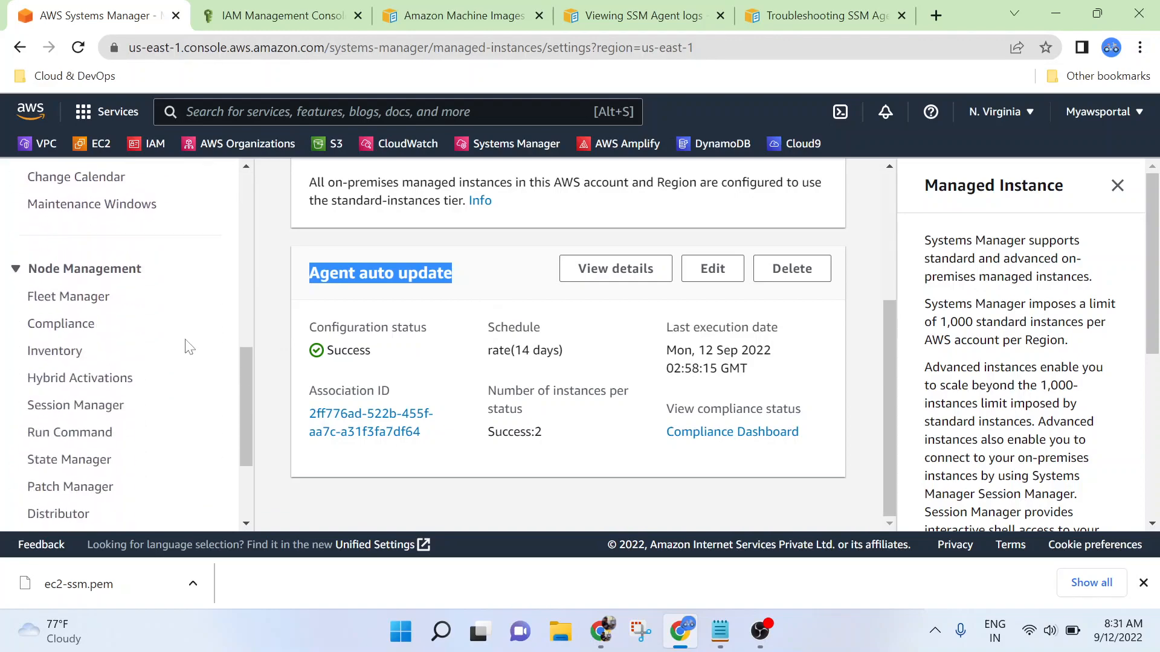
pyautogui.scroll(-3, 181, 346)
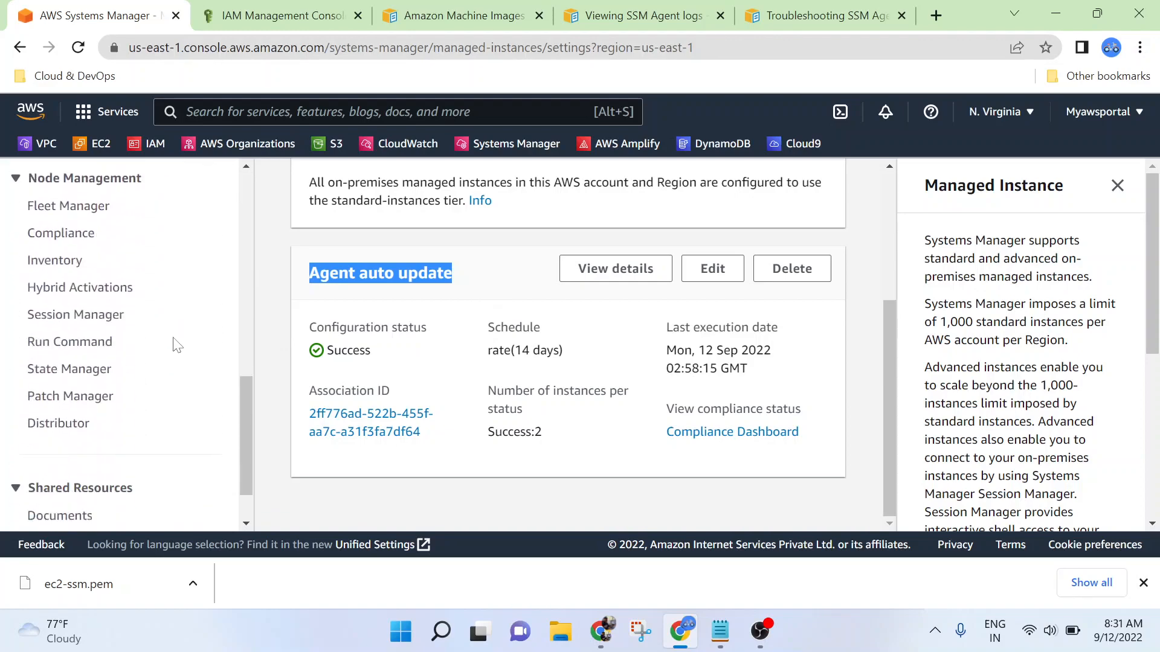
pyautogui.click(58, 321)
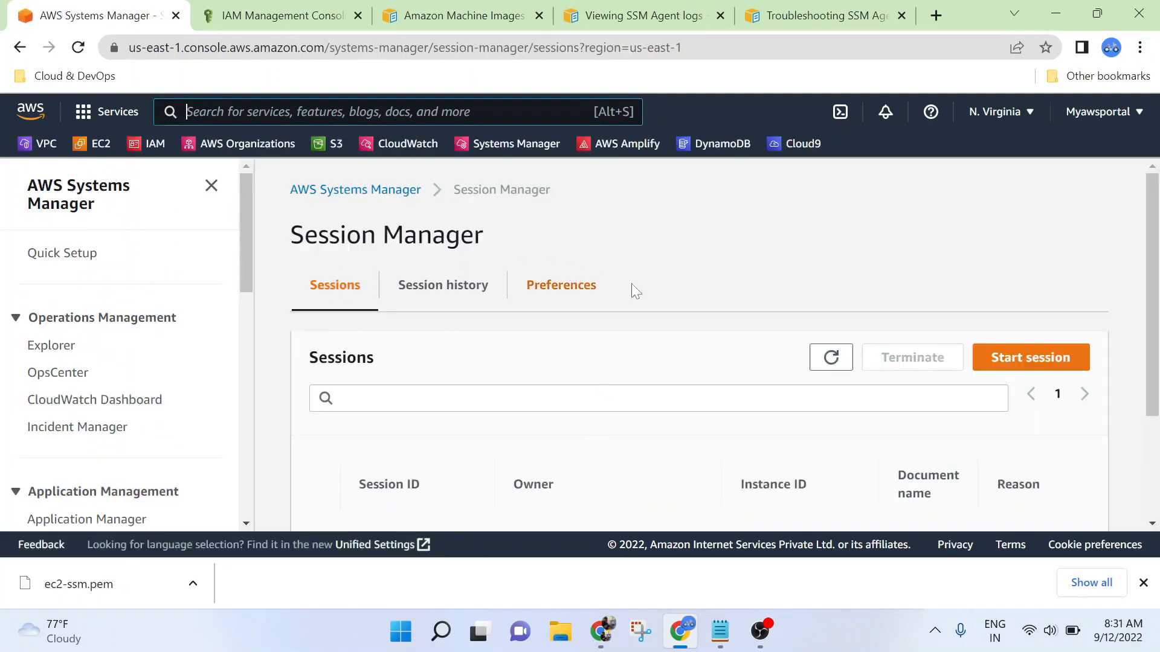
pyautogui.scroll(-2, 628, 397)
pyautogui.scroll(-1, 628, 397)
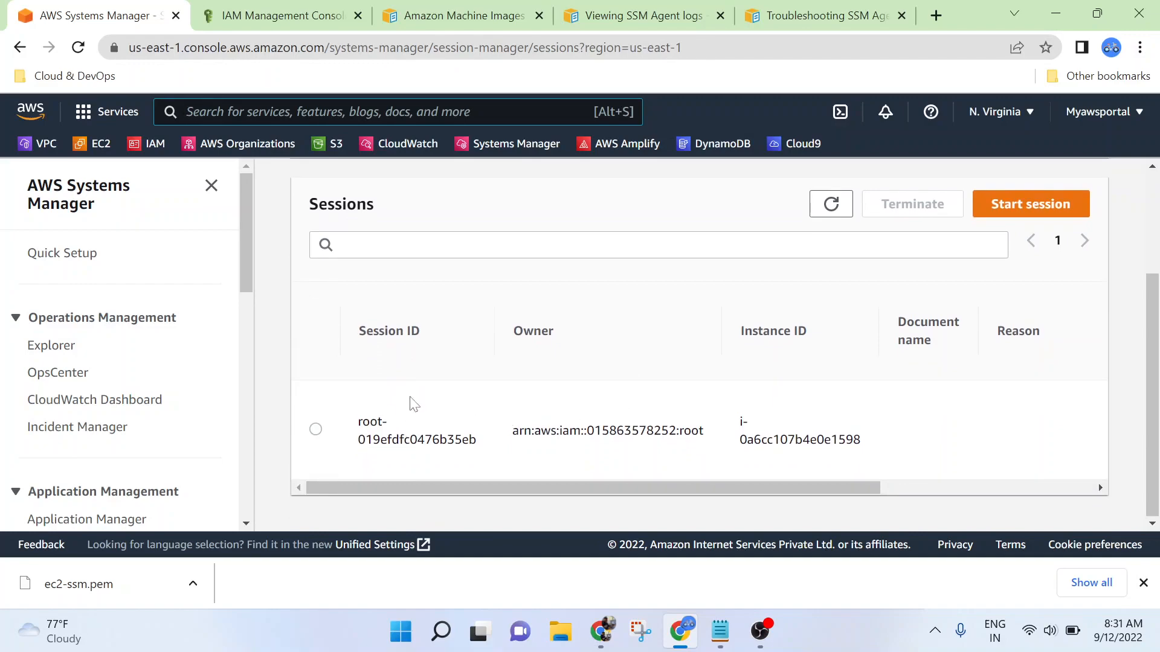
pyautogui.moveTo(533, 483); pyautogui.dragTo(433, 481)
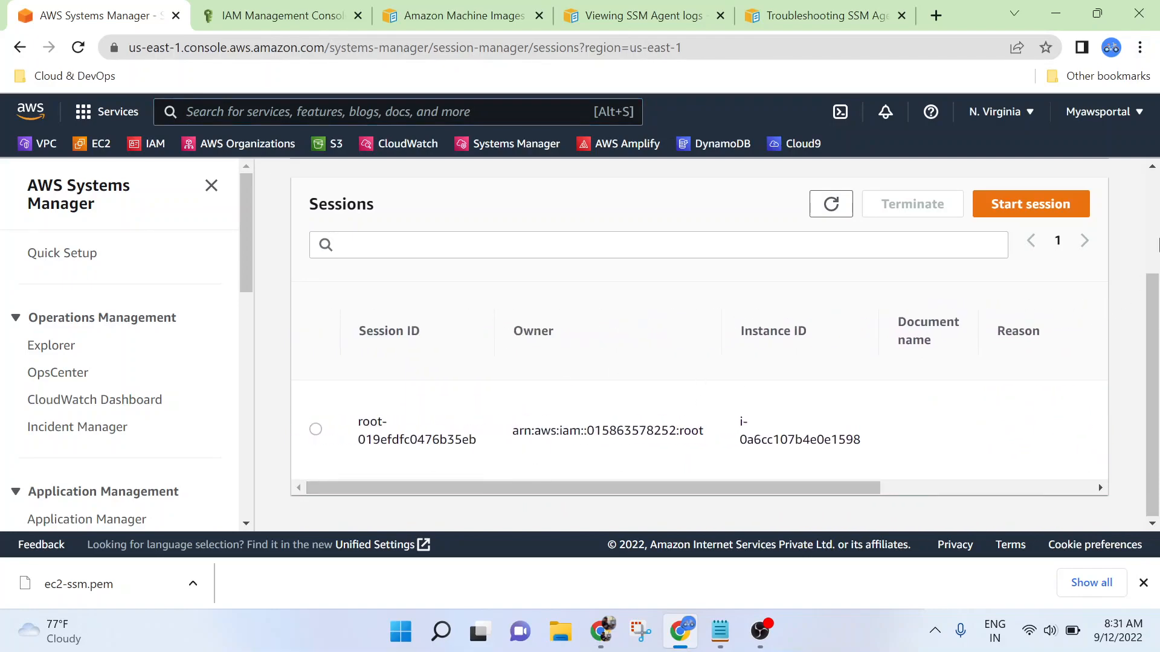
pyautogui.scroll(3, 592, 414)
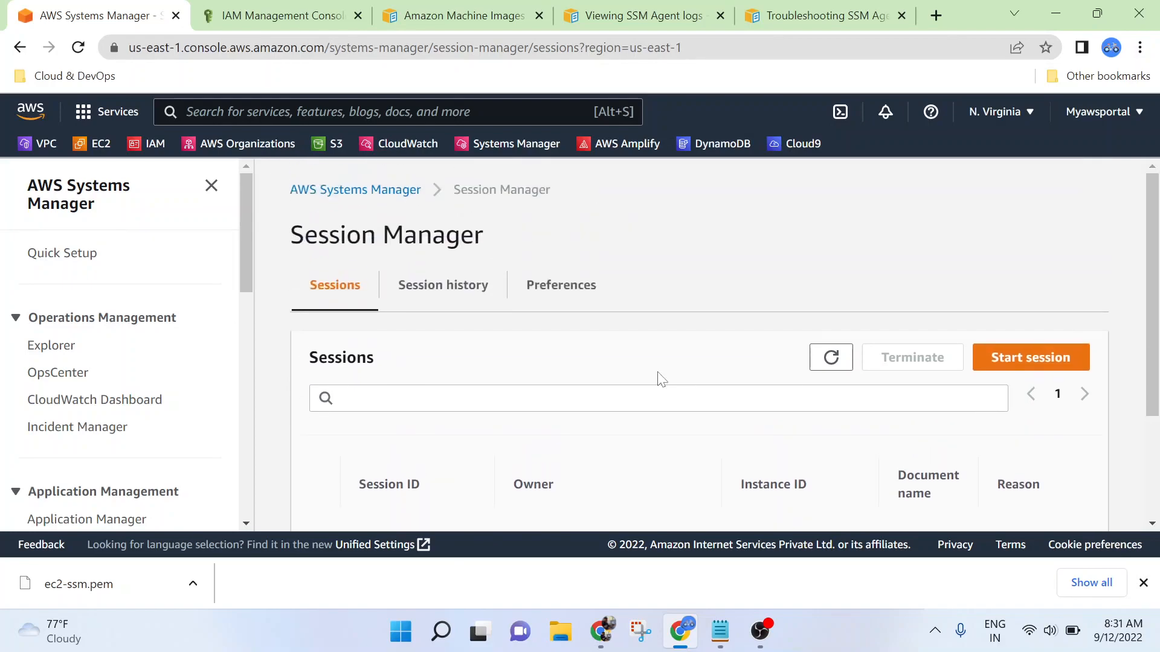
# Open the Session Manager session history and look through the past sessions.
pyautogui.click(445, 287)
pyautogui.scroll(-6, 610, 381)
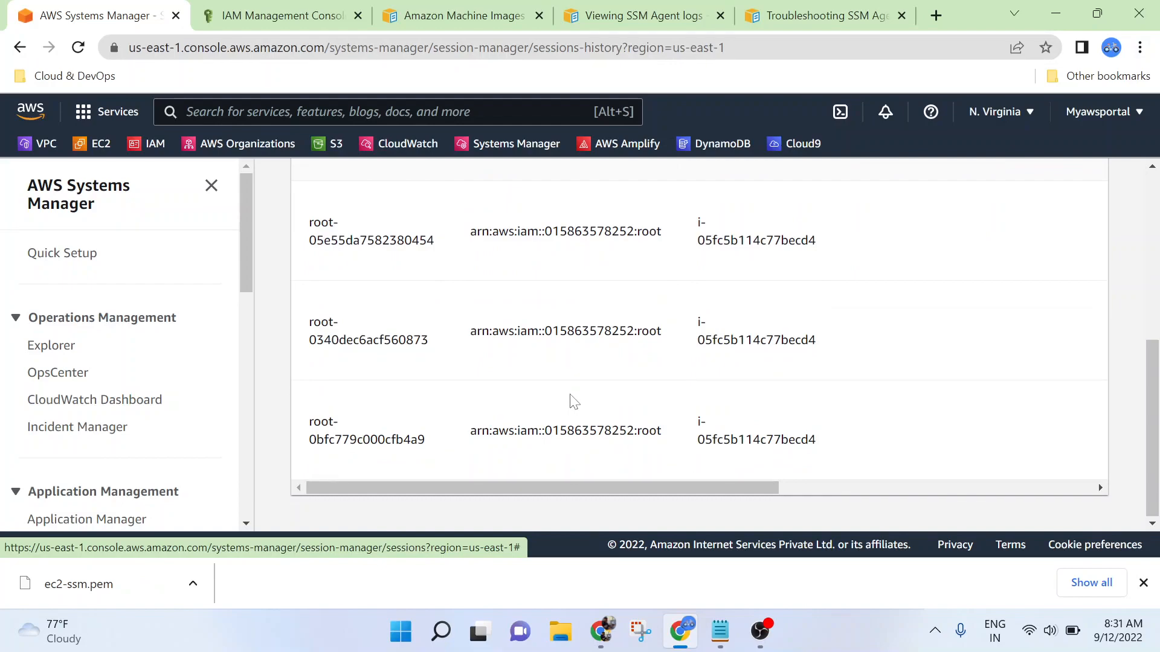
pyautogui.scroll(1, 572, 401)
pyautogui.scroll(-1, 552, 396)
pyautogui.scroll(2, 552, 396)
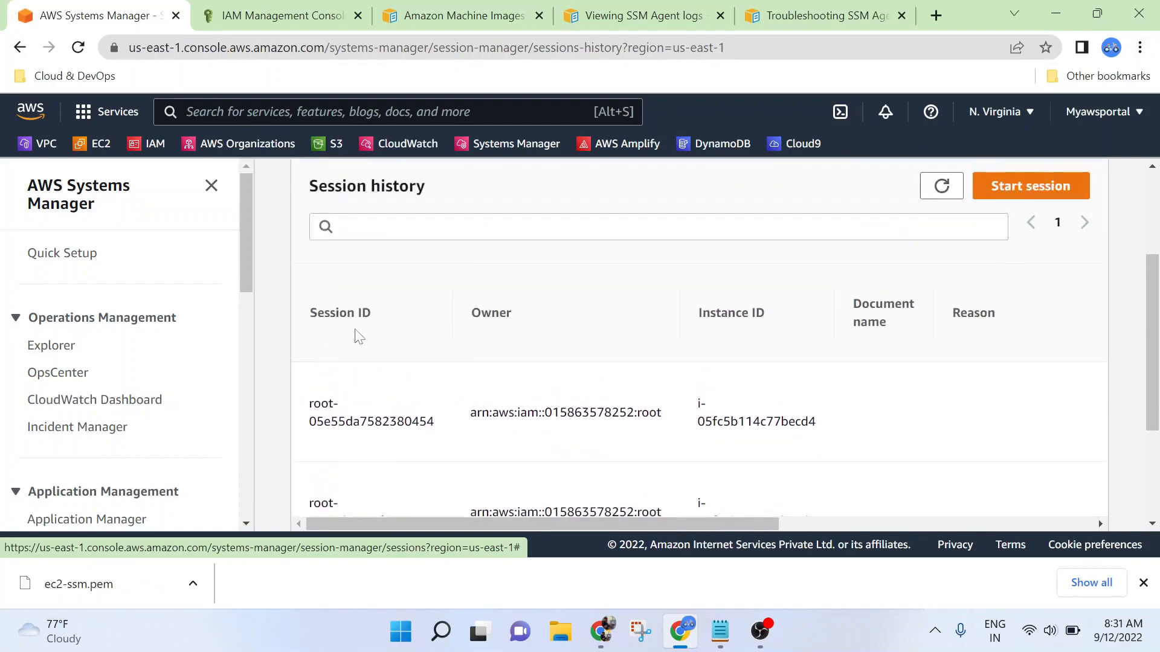
pyautogui.scroll(-3, 935, 402)
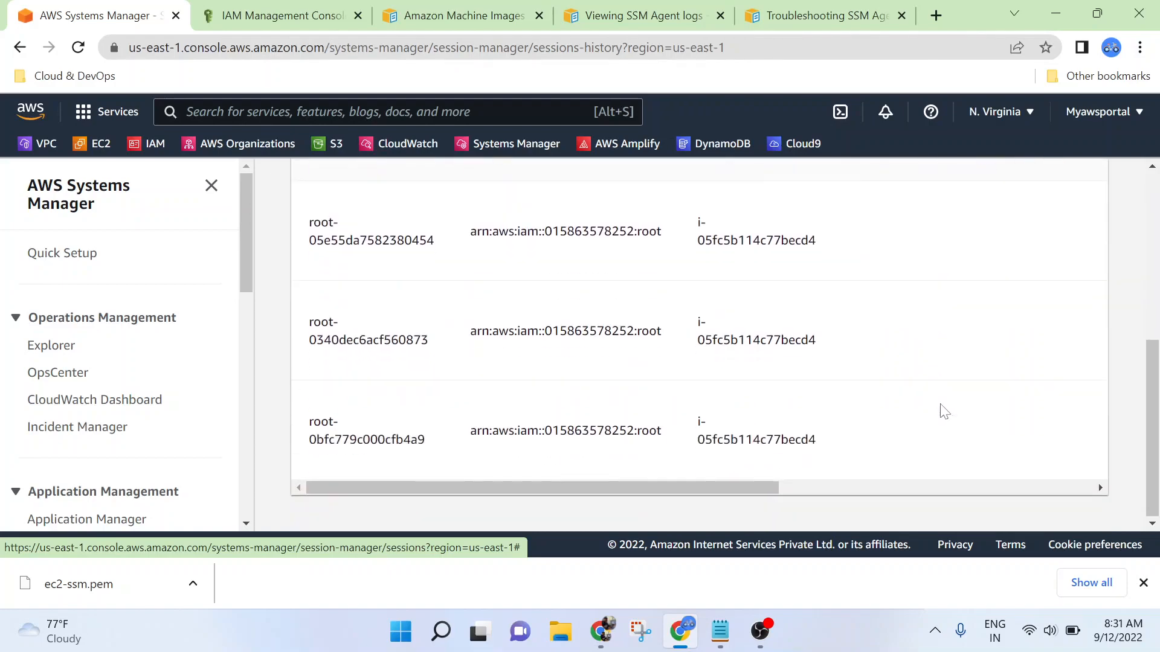
pyautogui.scroll(2, 984, 387)
pyautogui.scroll(3, 642, 402)
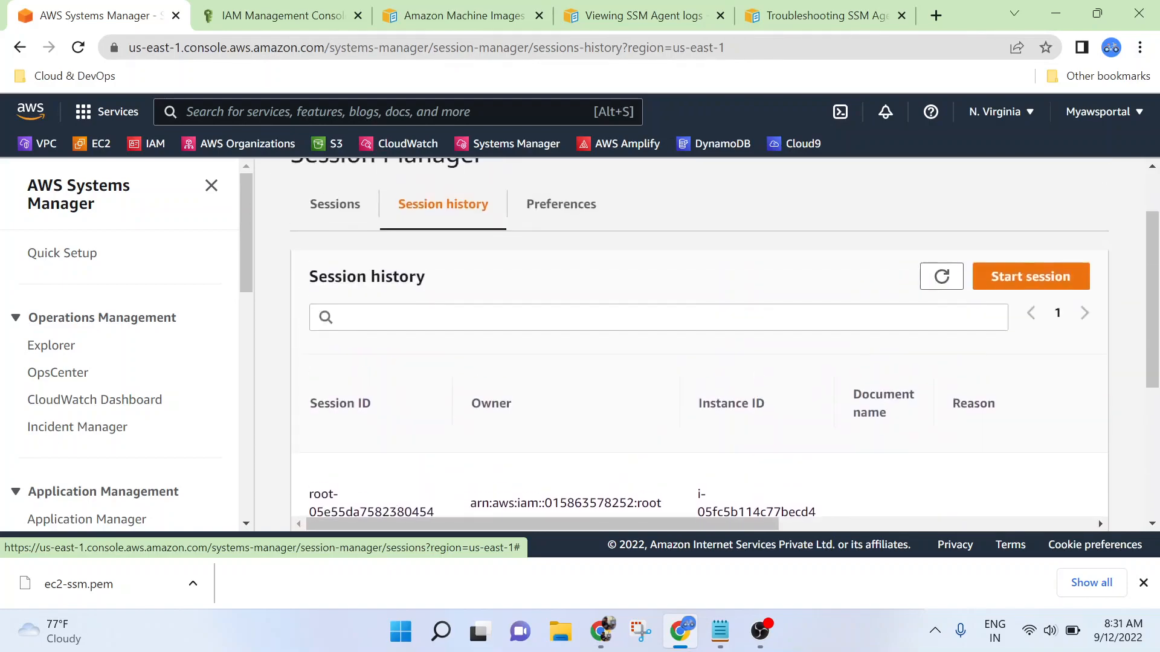
# Review the Session Manager preferences, including the general, CloudWatch logging and S3 logging sections.
pyautogui.click(563, 204)
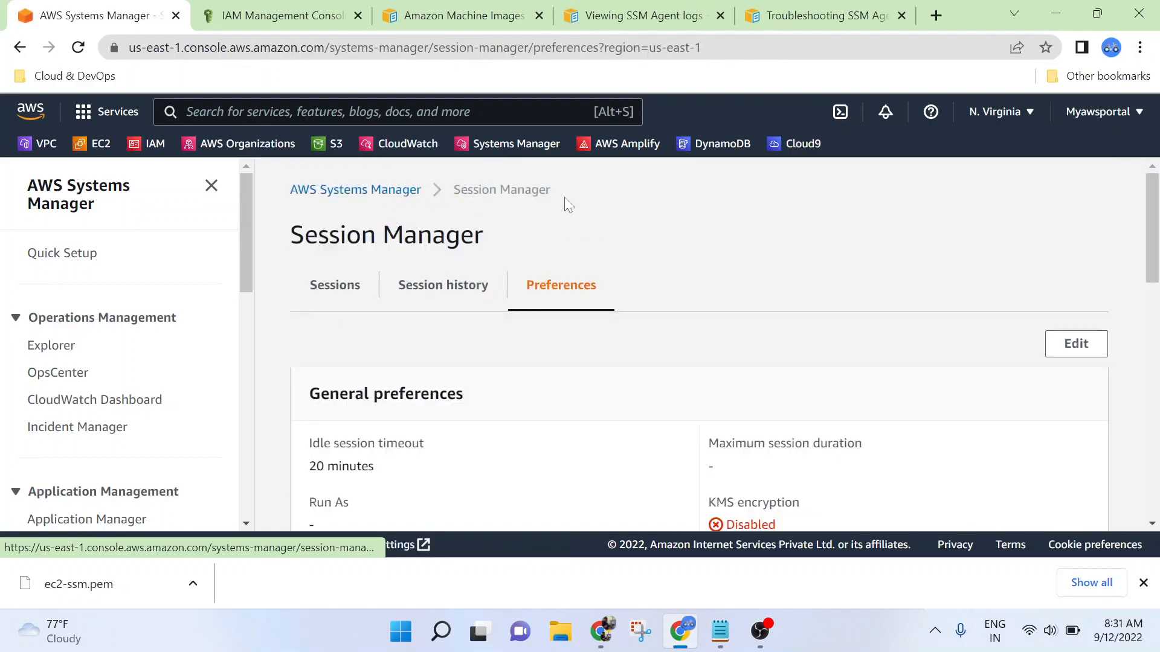
pyautogui.scroll(-3, 544, 419)
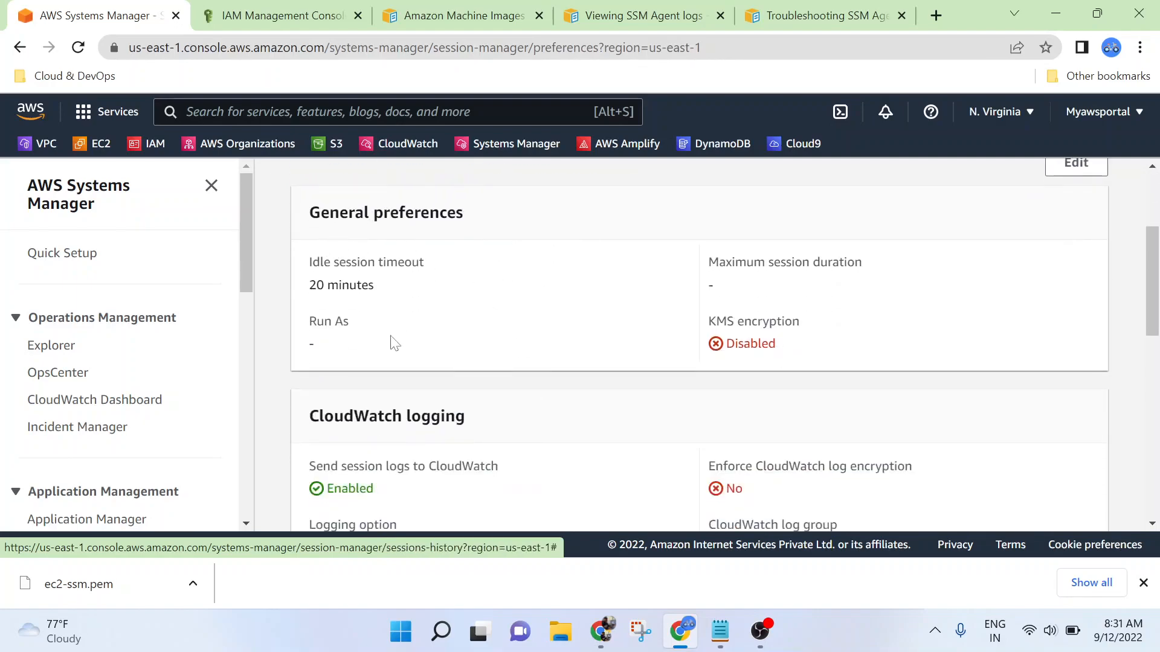
pyautogui.scroll(-1, 518, 360)
pyautogui.scroll(-2, 519, 361)
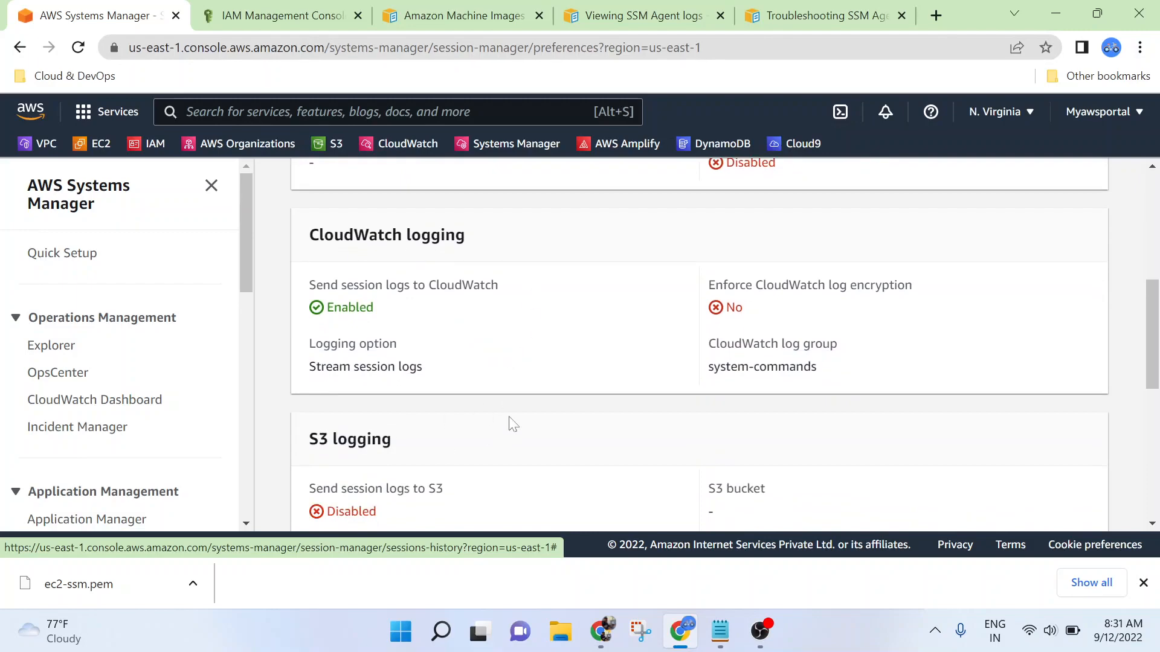
pyautogui.scroll(-4, 520, 386)
pyautogui.scroll(-3, 590, 339)
pyautogui.scroll(2, 590, 342)
pyautogui.scroll(6, 591, 342)
pyautogui.scroll(3, 591, 342)
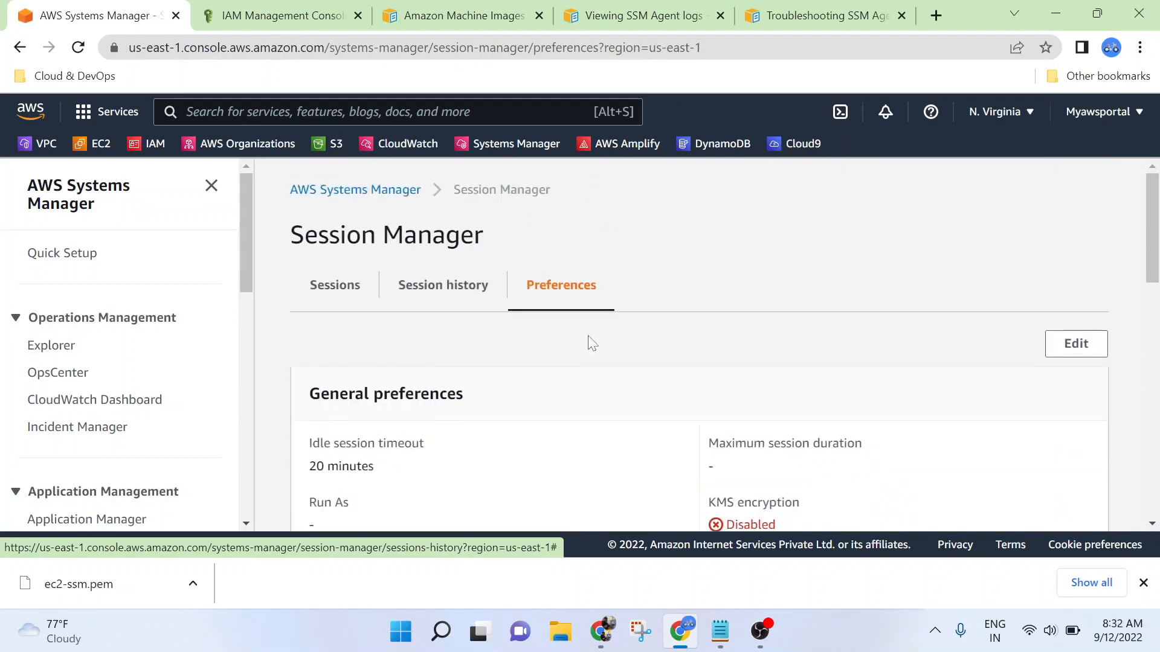
pyautogui.scroll(-4, 591, 342)
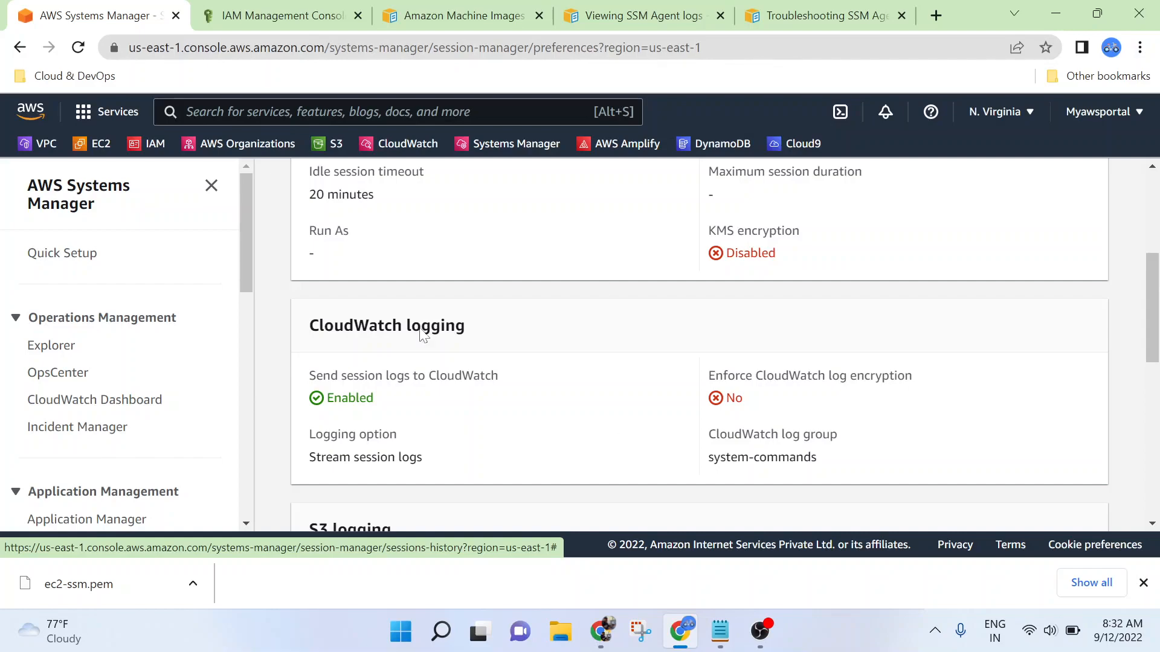
pyautogui.scroll(3, 588, 358)
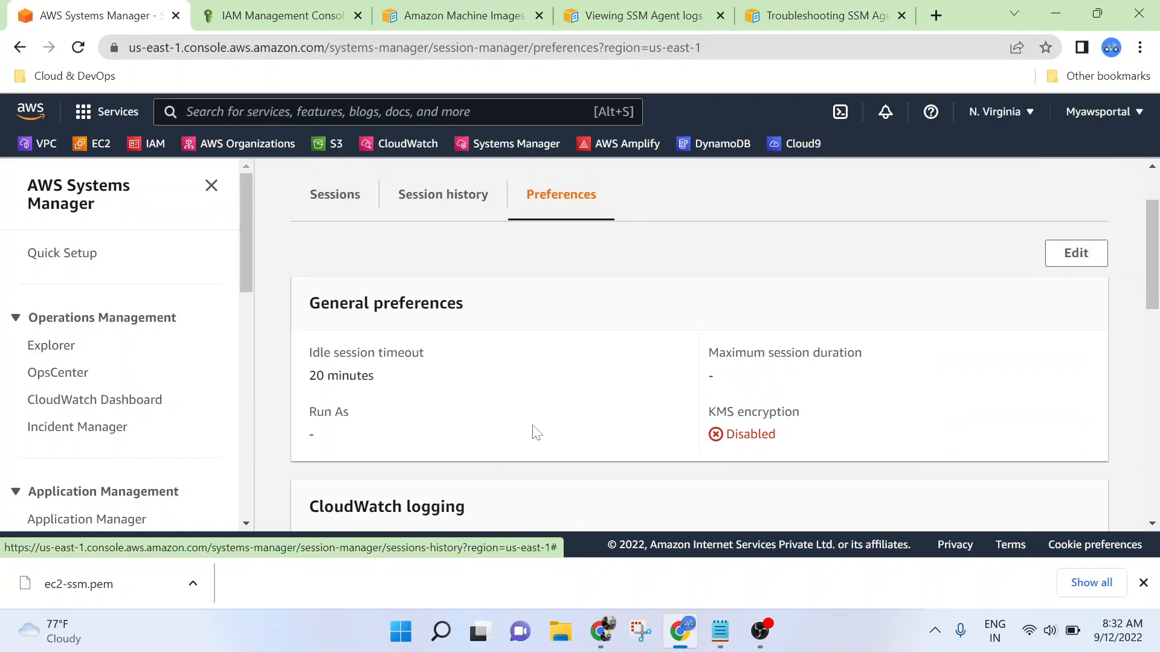
pyautogui.scroll(2, 536, 433)
# Start a new Session Manager session on the ec2-ssm instance, leaving the reason blank.
pyautogui.click(336, 287)
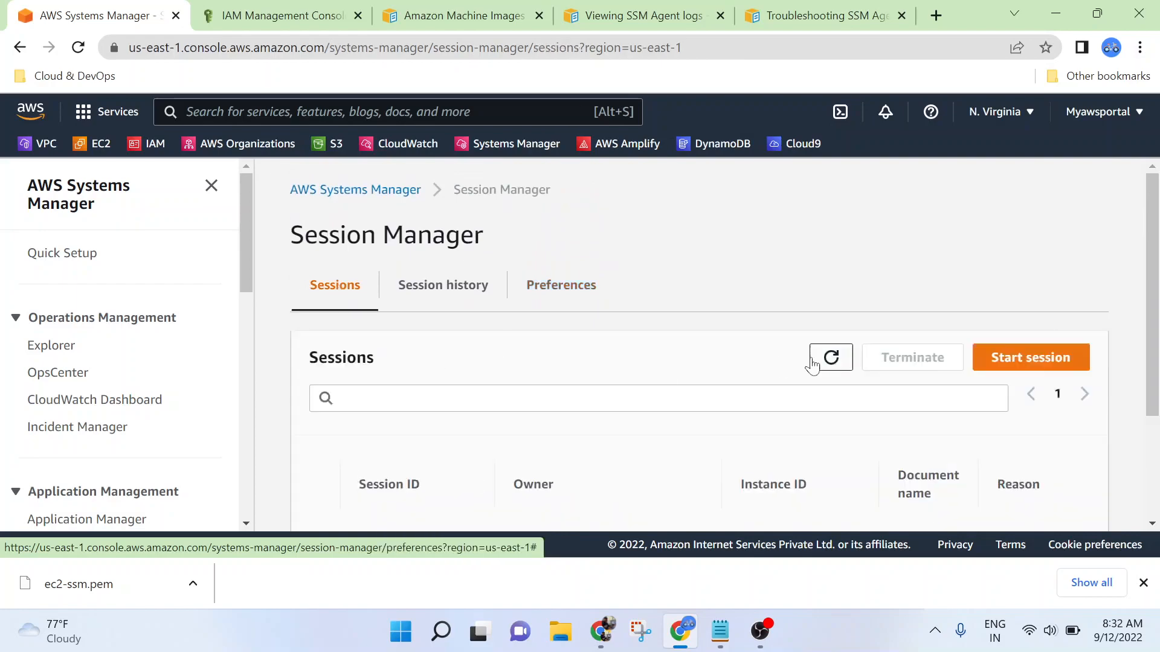
pyautogui.click(1046, 362)
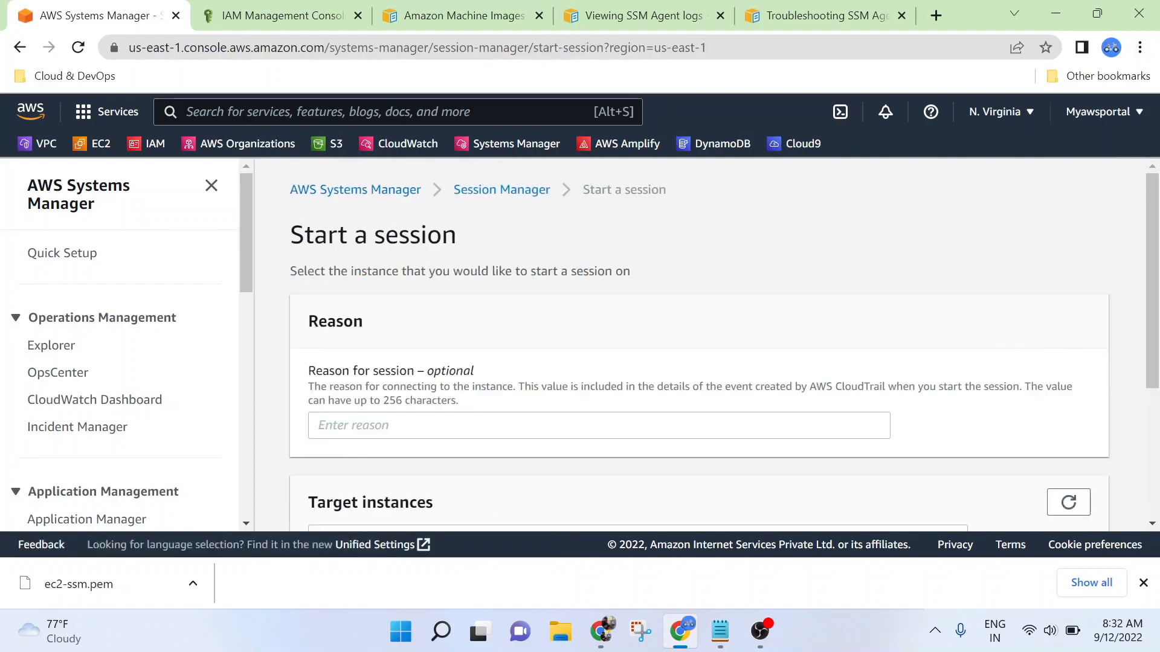
pyautogui.scroll(-4, 568, 414)
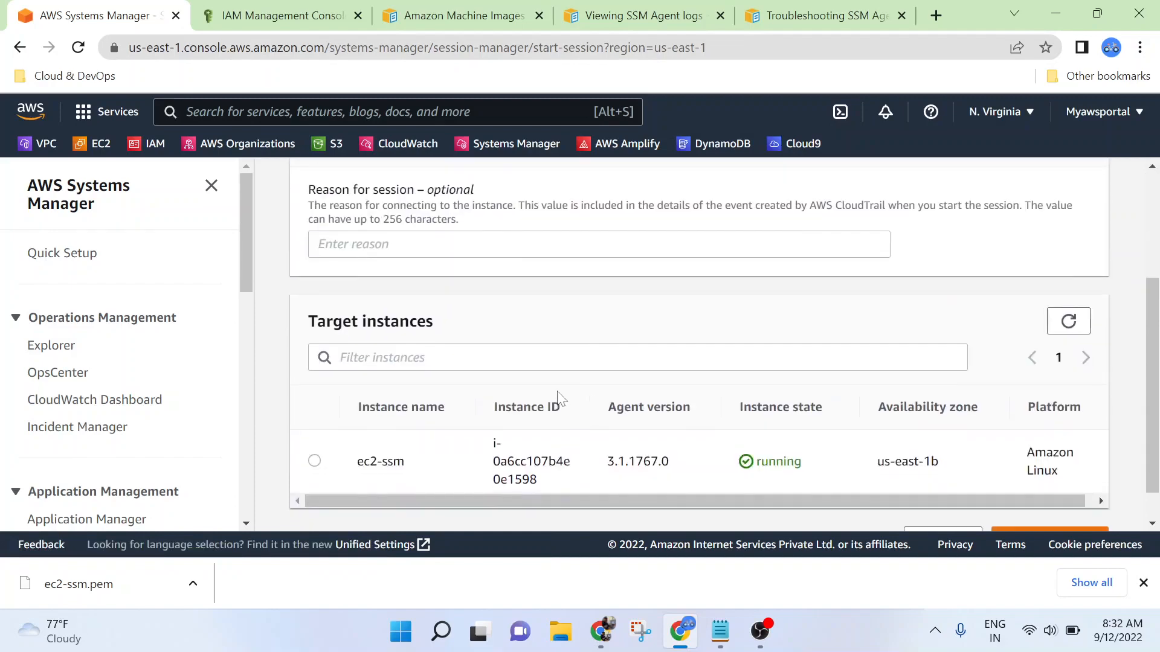
pyautogui.click(315, 421)
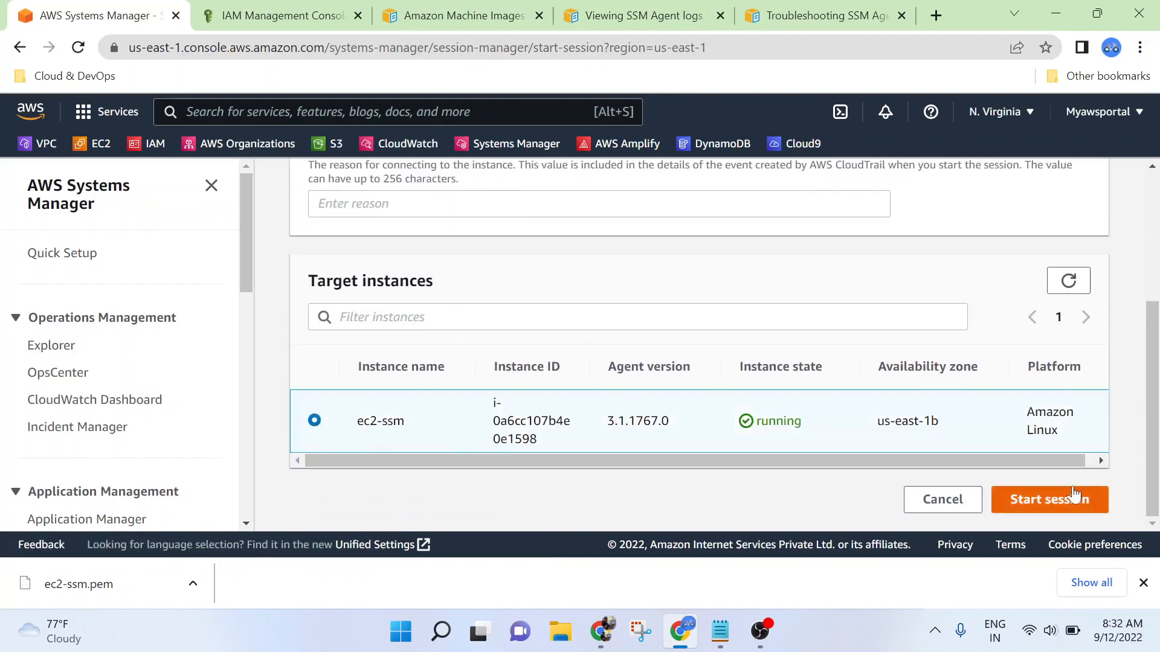
pyautogui.click(1052, 506)
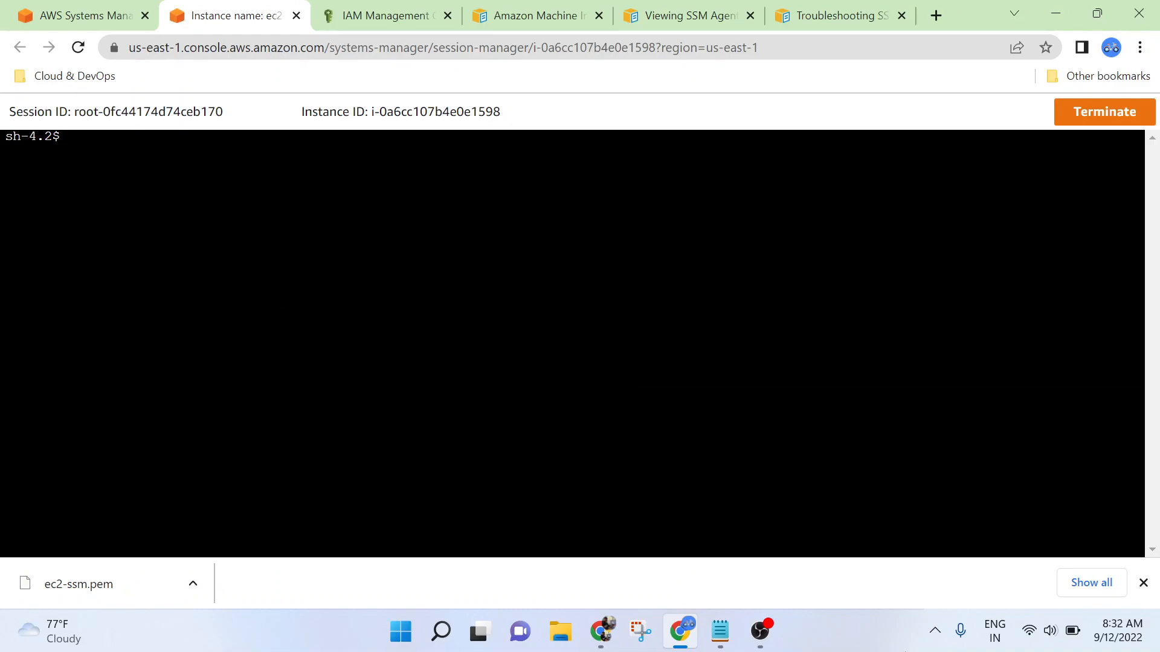
# Run ls and top in the instance's shell to list files and monitor running processes.
pyautogui.write('ls')
pyautogui.press('Return')
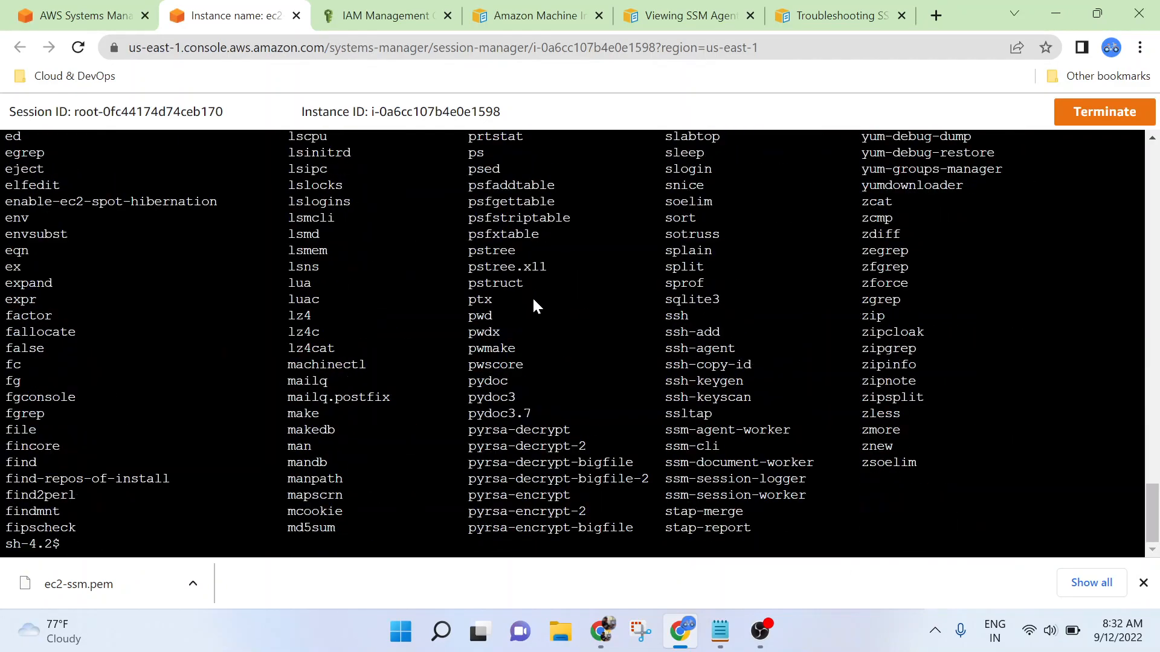
pyautogui.write('top')
pyautogui.press('Return')
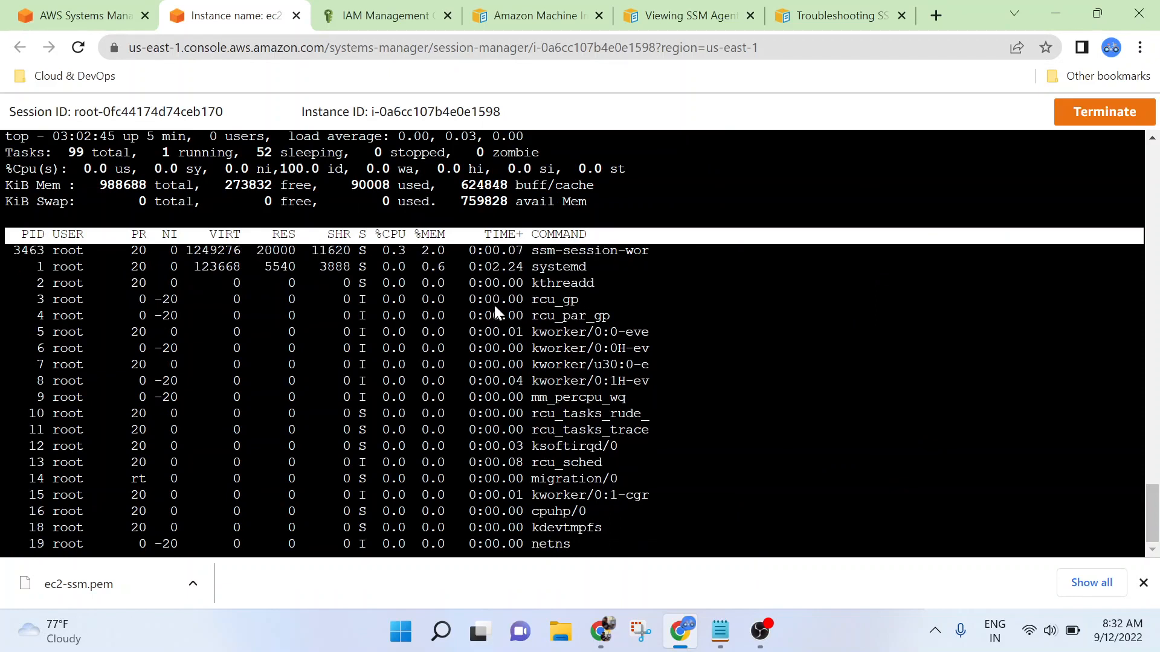
# Terminate the ec2-ssm shell session and confirm the termination.
pyautogui.click(1108, 112)
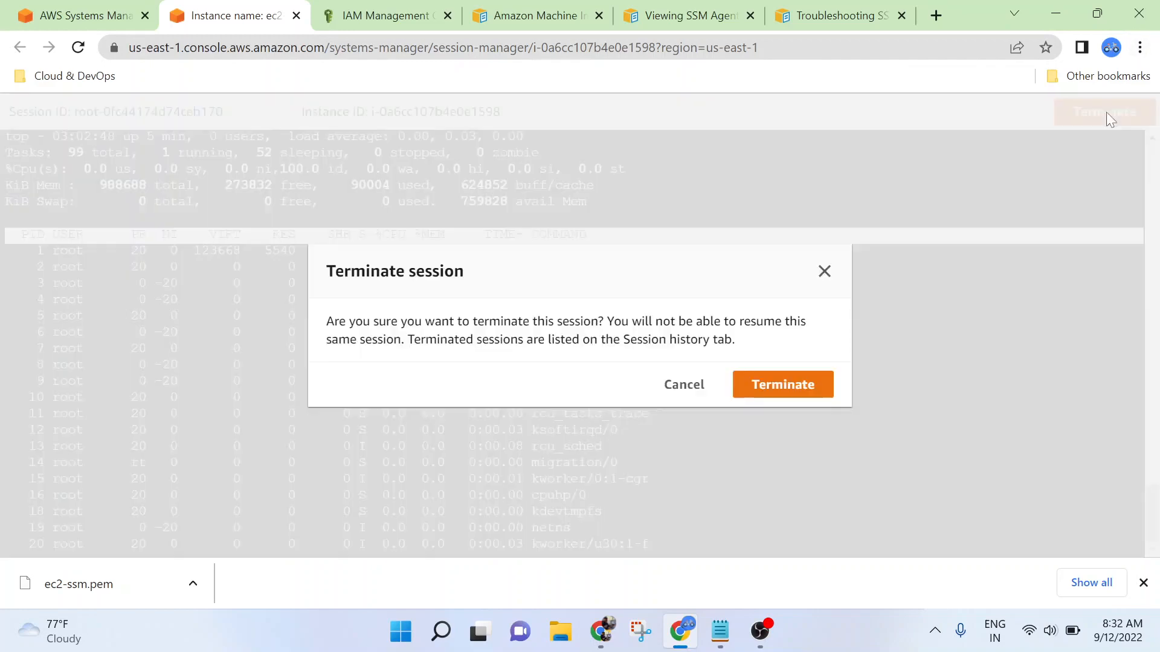
pyautogui.click(809, 393)
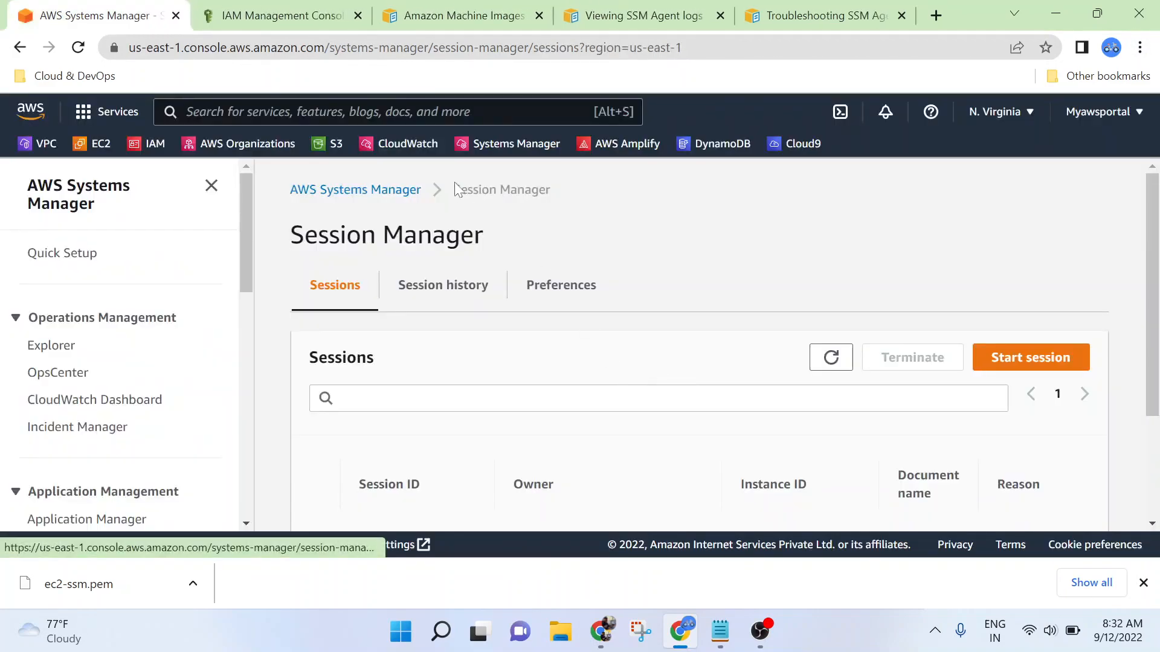
pyautogui.click(290, 9)
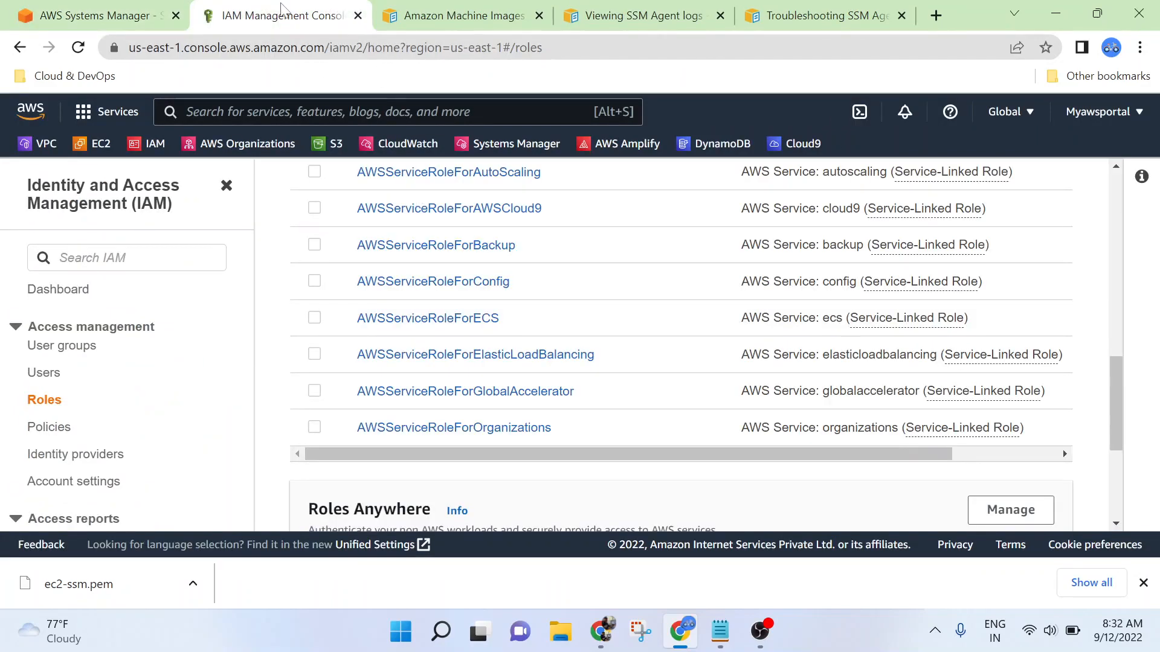
pyautogui.click(157, 9)
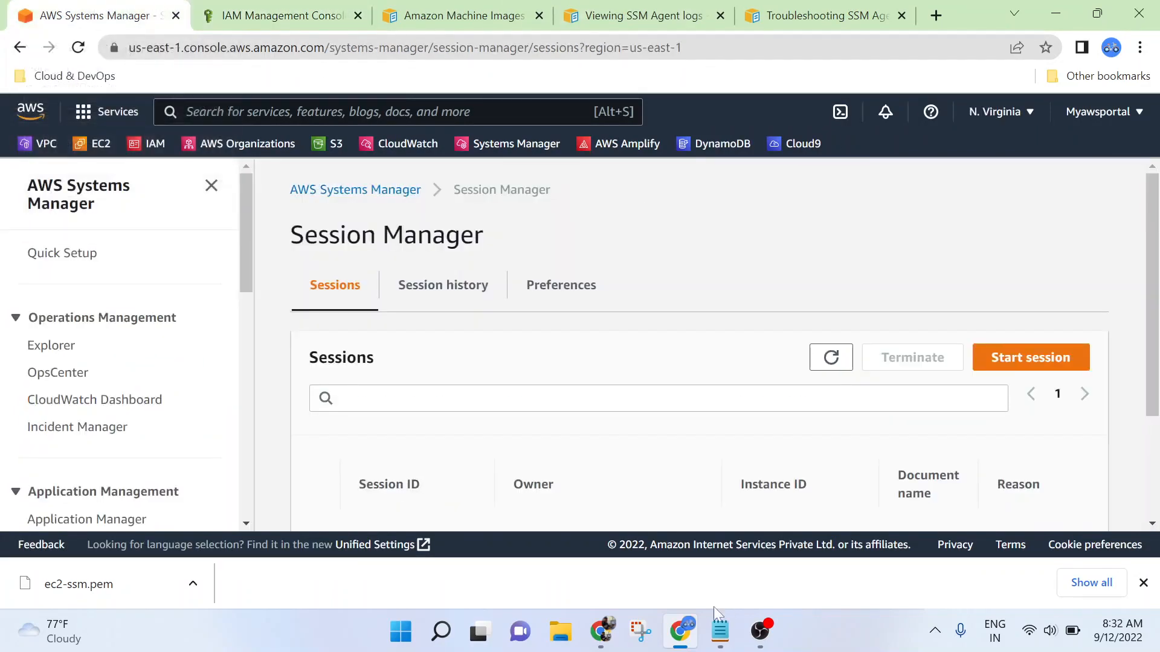
pyautogui.click(299, 9)
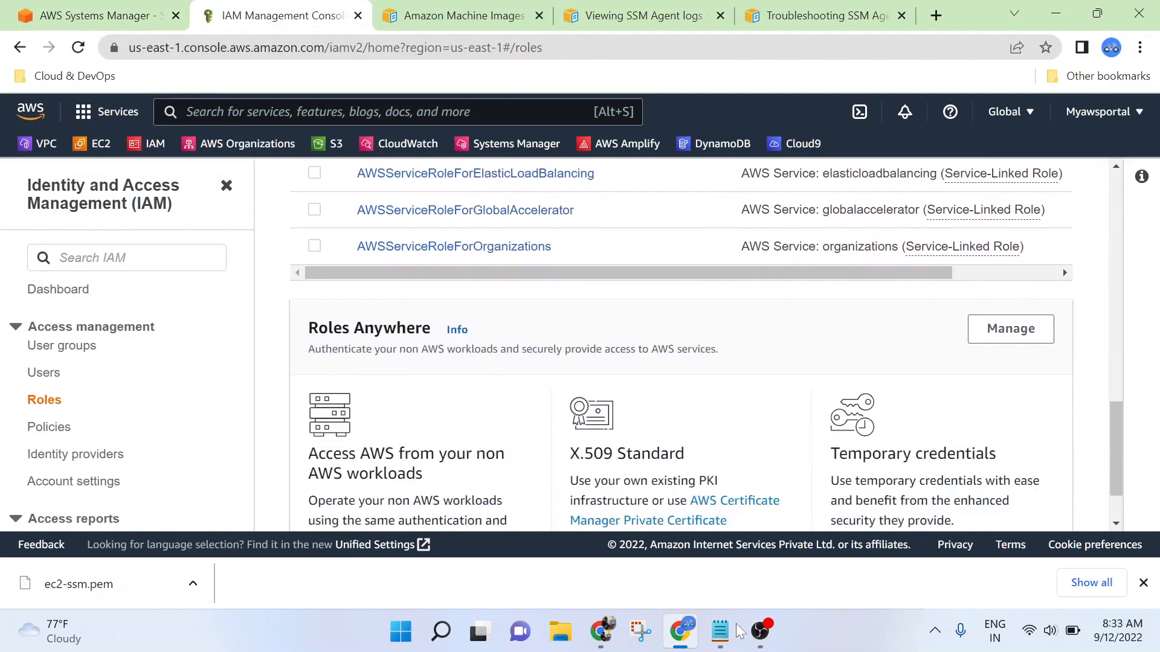
pyautogui.click(760, 640)
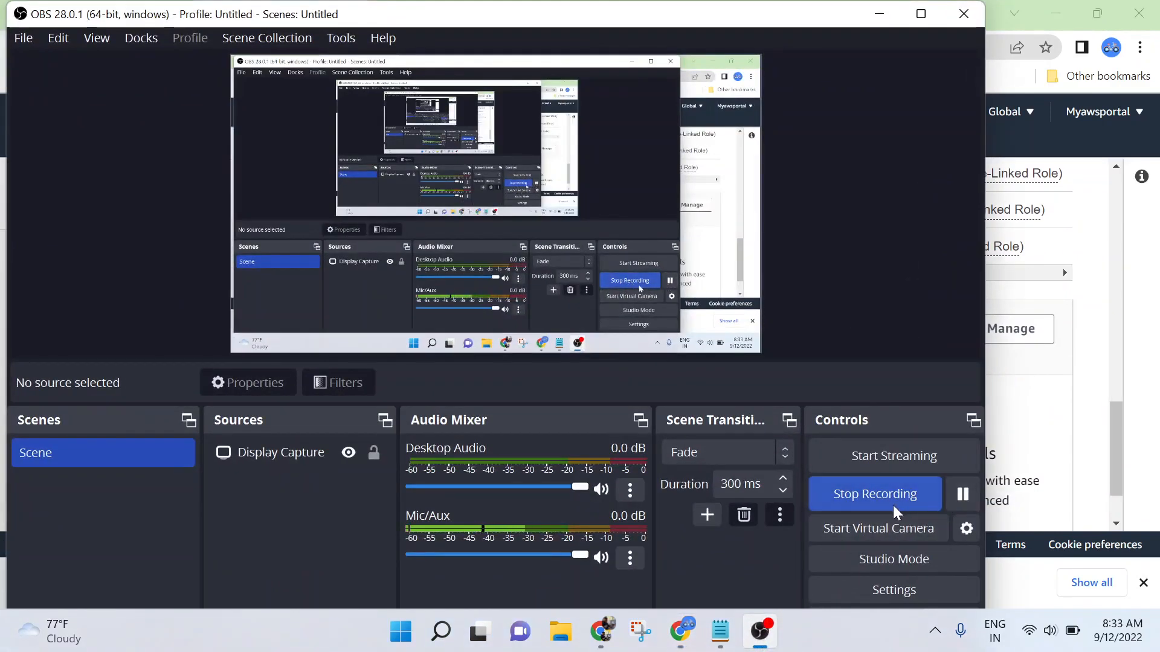
pyautogui.click(879, 14)
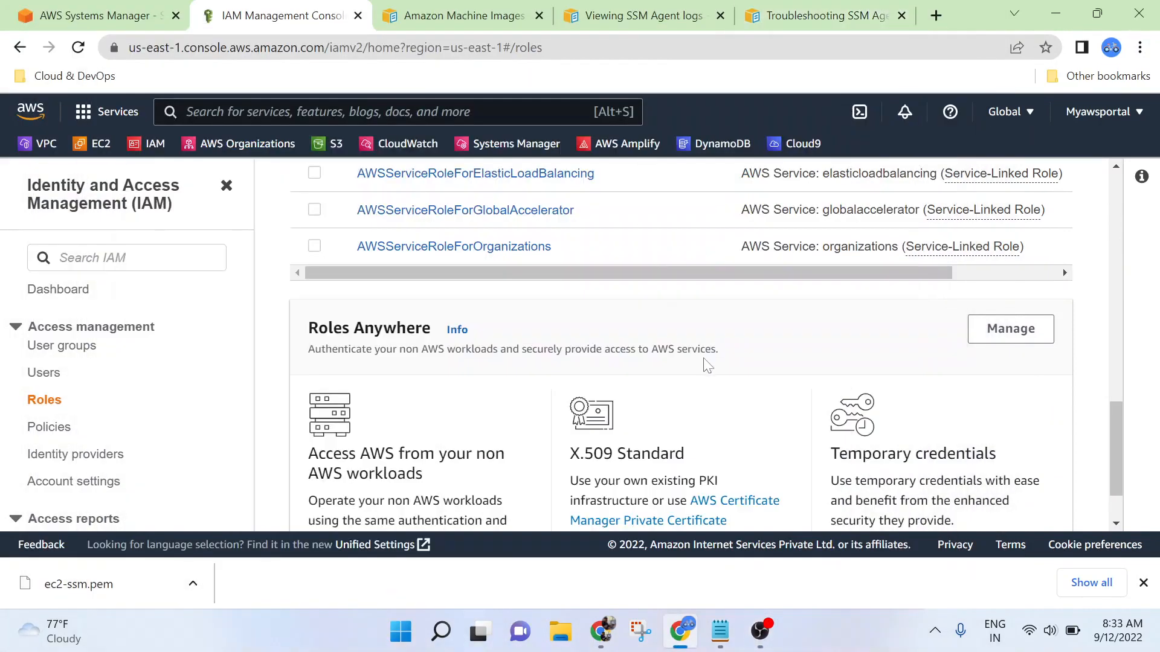
pyautogui.scroll(10, 686, 357)
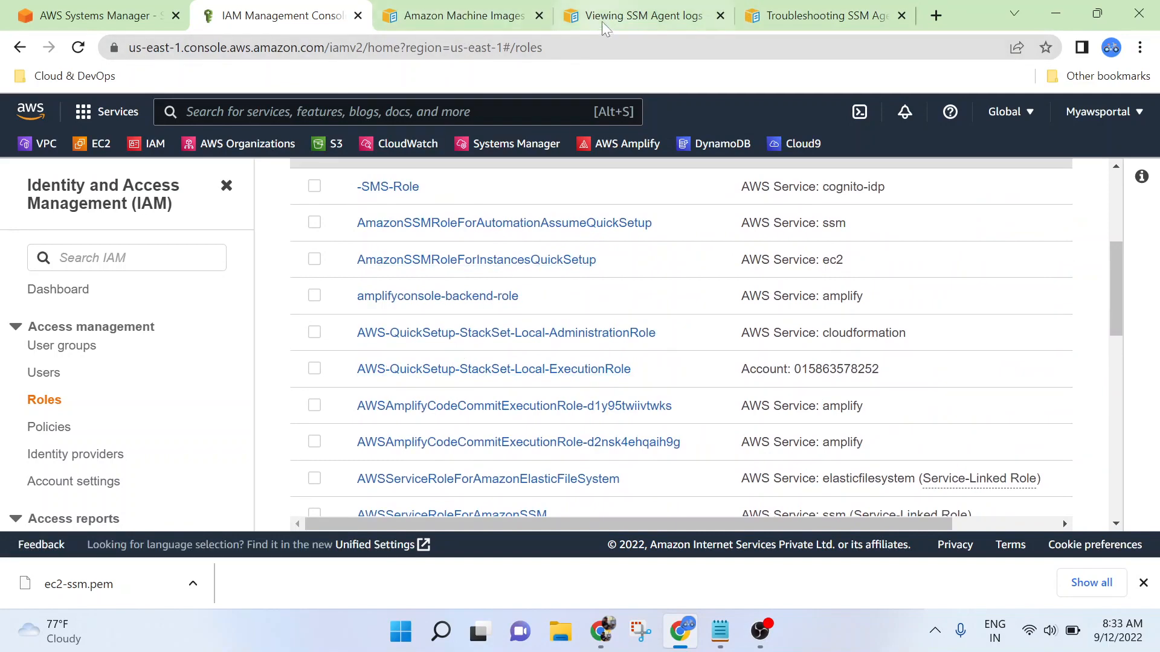
pyautogui.click(479, 15)
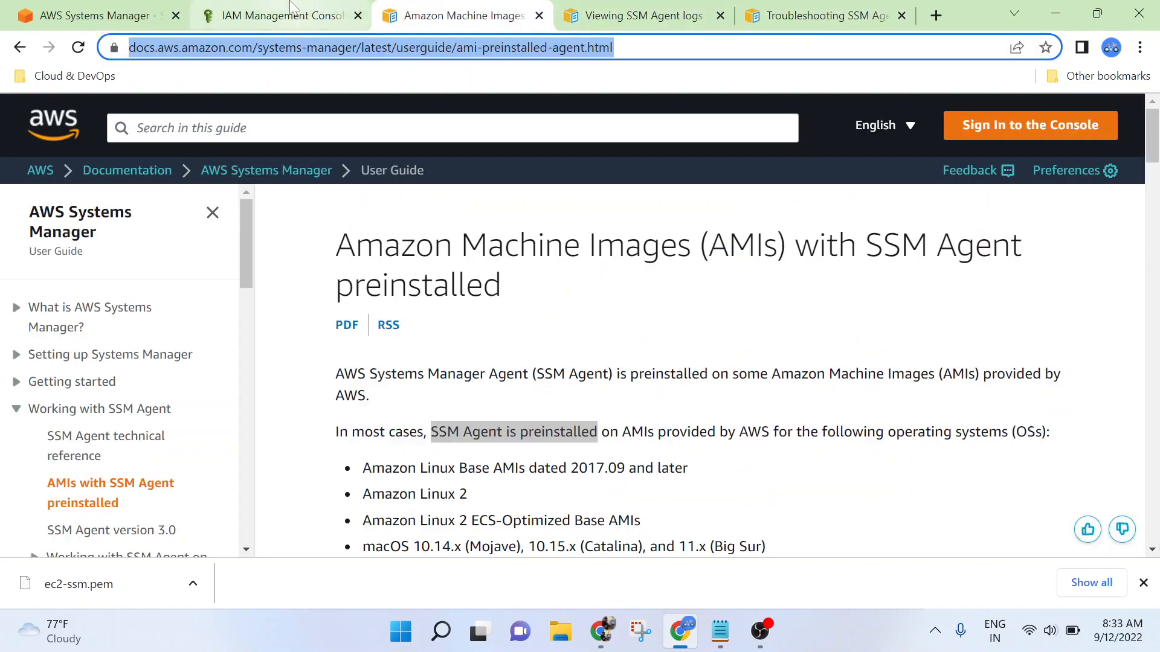
pyautogui.click(271, 15)
# Refresh the Session Manager sessions list and examine the listed session's instance ID, start date and connection status.
pyautogui.click(150, 9)
pyautogui.scroll(-2, 566, 458)
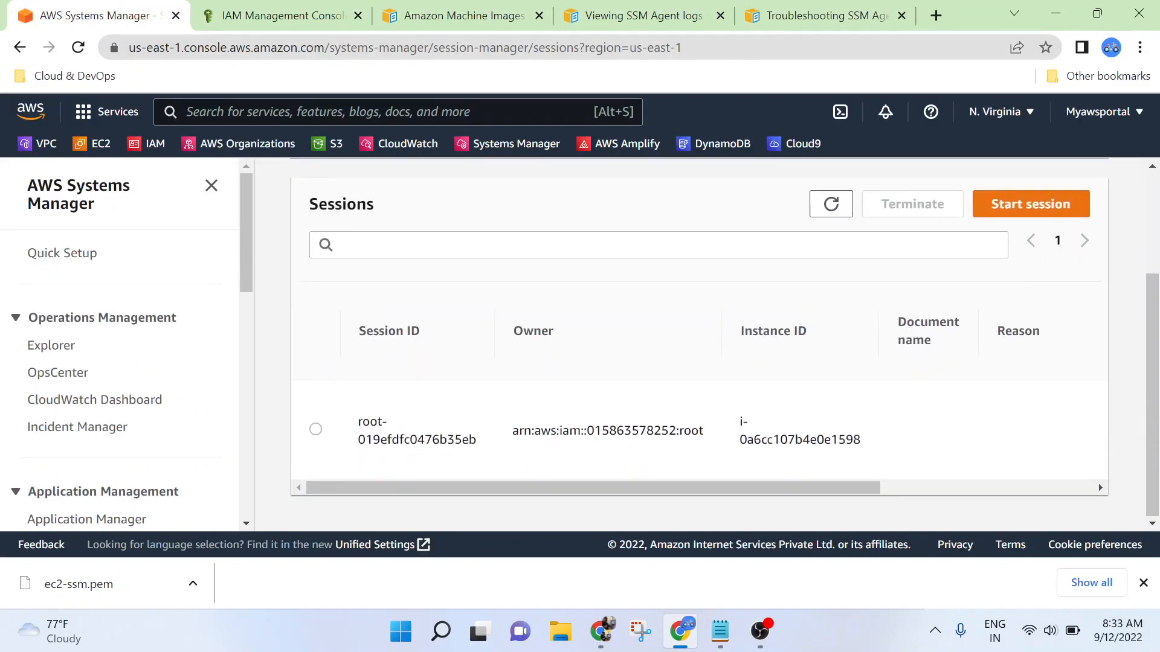
pyautogui.moveTo(610, 476); pyautogui.dragTo(818, 450)
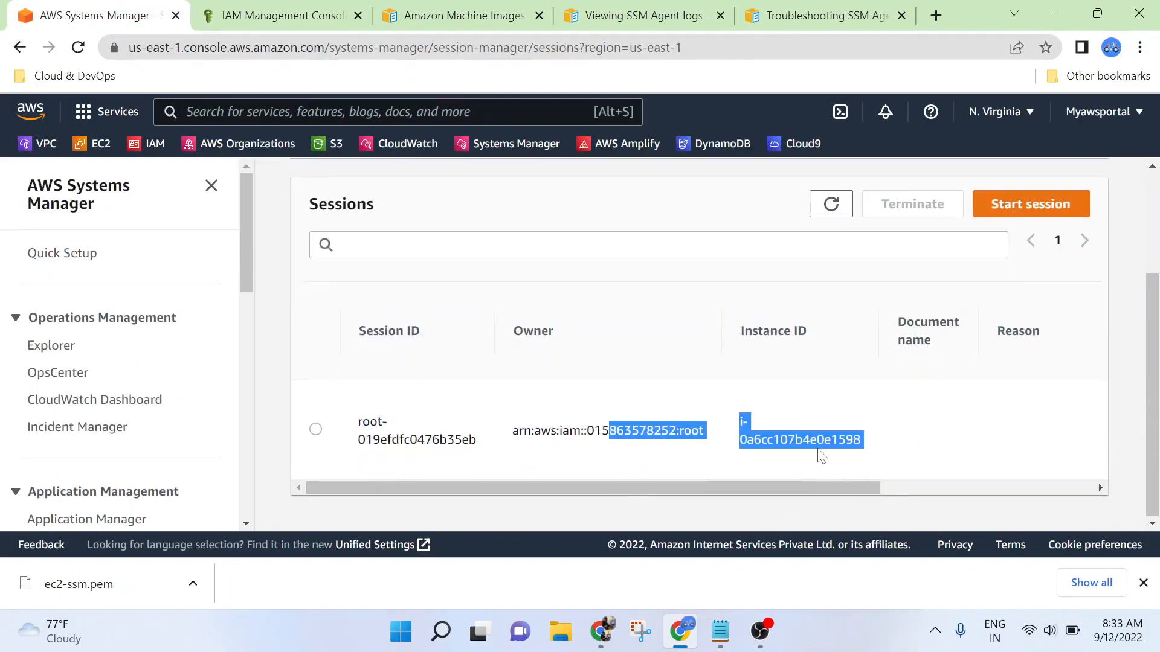
pyautogui.click(837, 205)
pyautogui.click(710, 435)
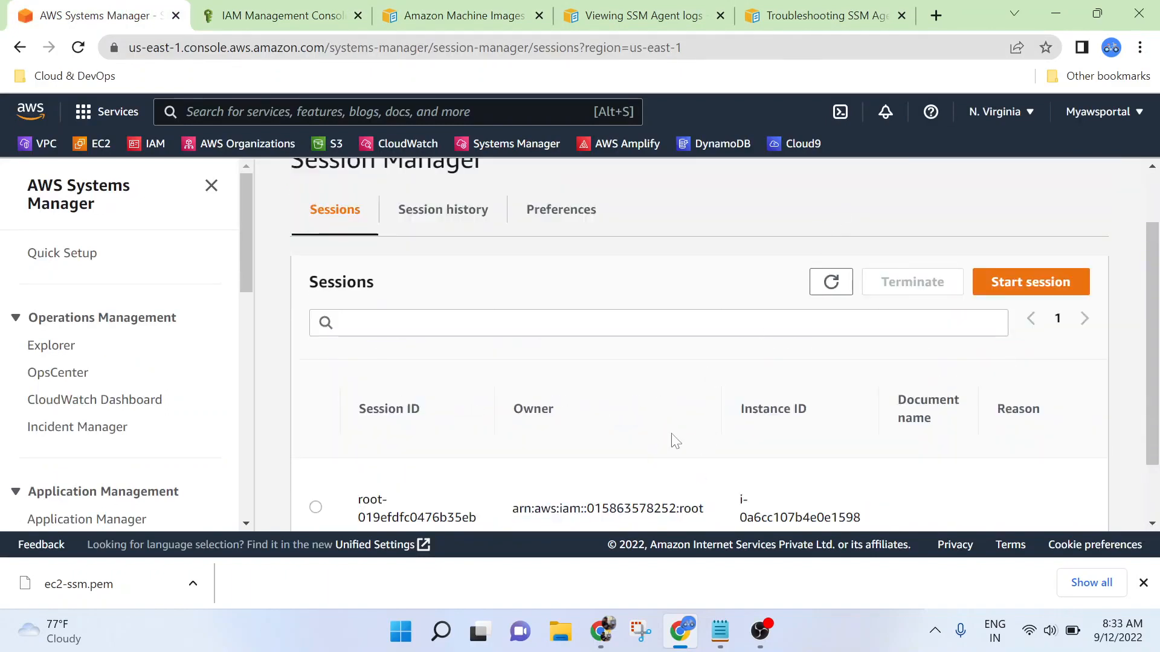
pyautogui.scroll(-2, 674, 438)
pyautogui.moveTo(683, 491); pyautogui.dragTo(948, 504)
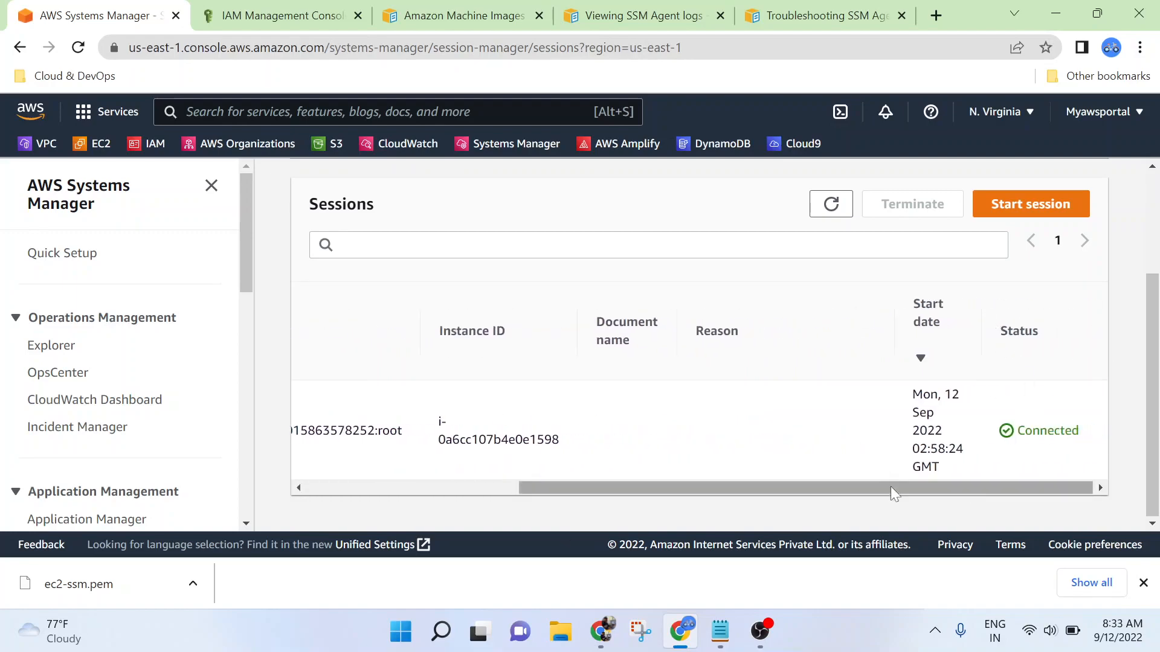
pyautogui.moveTo(890, 487); pyautogui.dragTo(600, 486)
pyautogui.scroll(3, 686, 345)
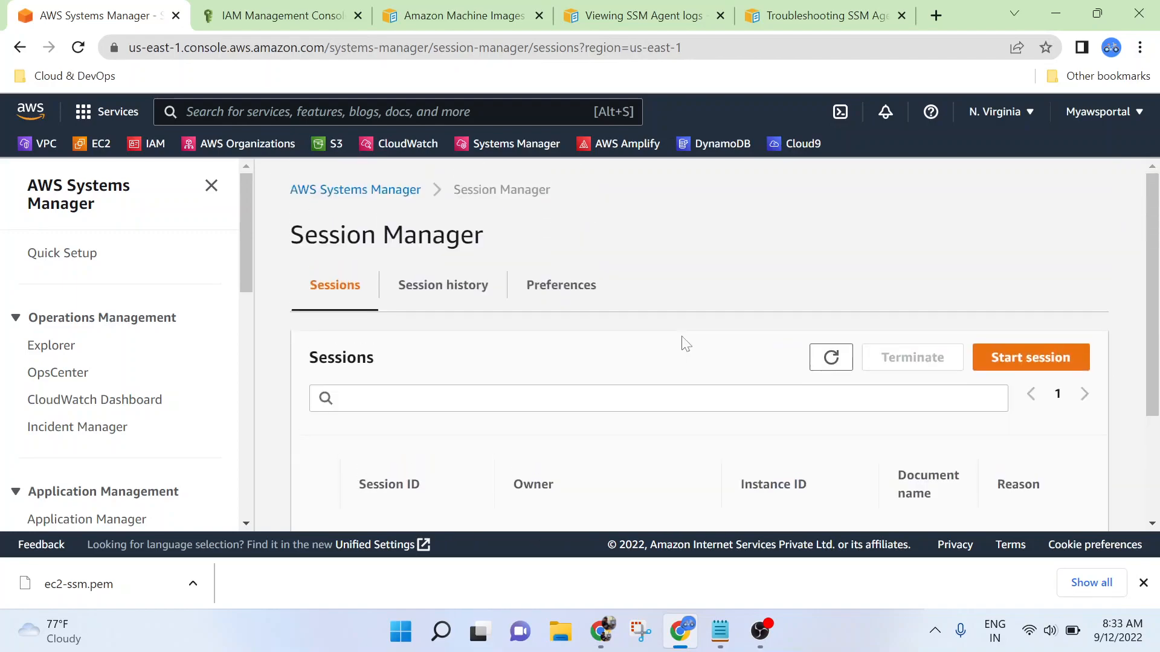
# Examine the statuses and output locations in the session history, and open the CloudWatch logs of the most recent terminated session.
pyautogui.click(456, 291)
pyautogui.scroll(-2, 700, 447)
pyautogui.scroll(-1, 717, 464)
pyautogui.moveTo(684, 525); pyautogui.dragTo(1000, 546)
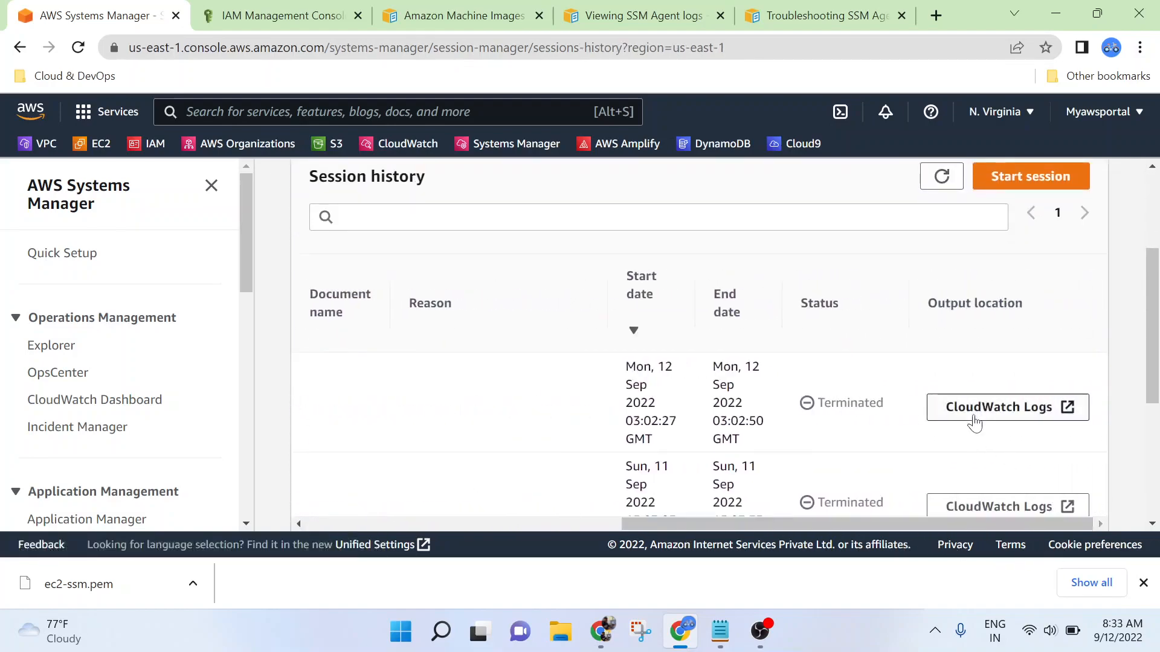
pyautogui.scroll(-3, 997, 387)
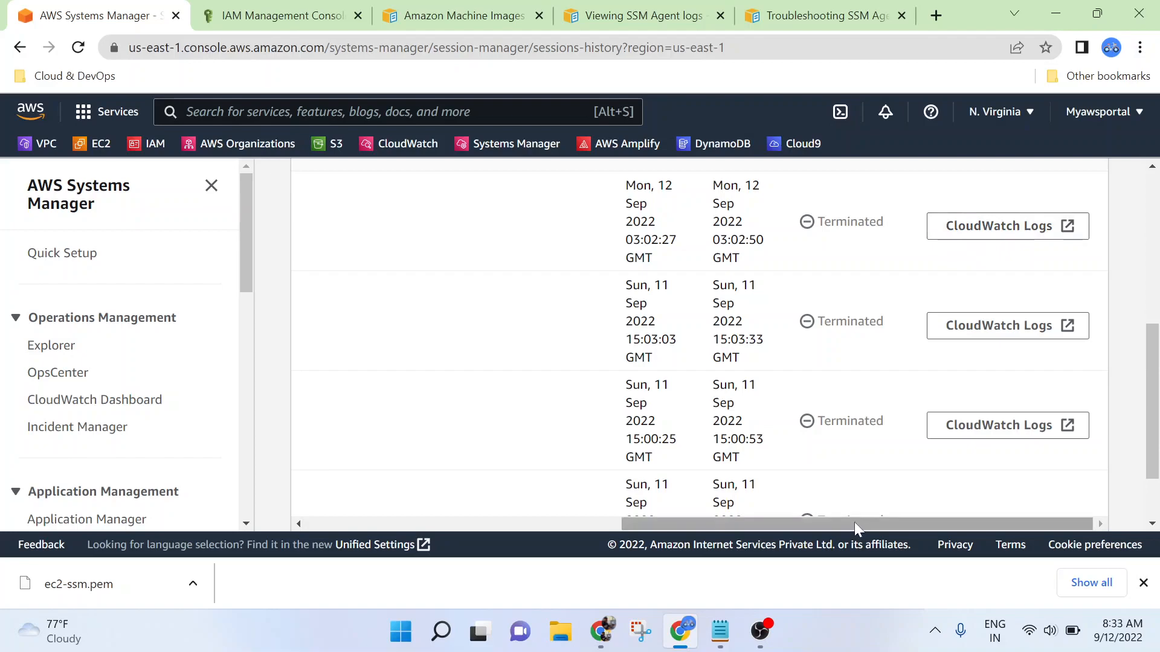
pyautogui.moveTo(854, 522); pyautogui.dragTo(900, 547)
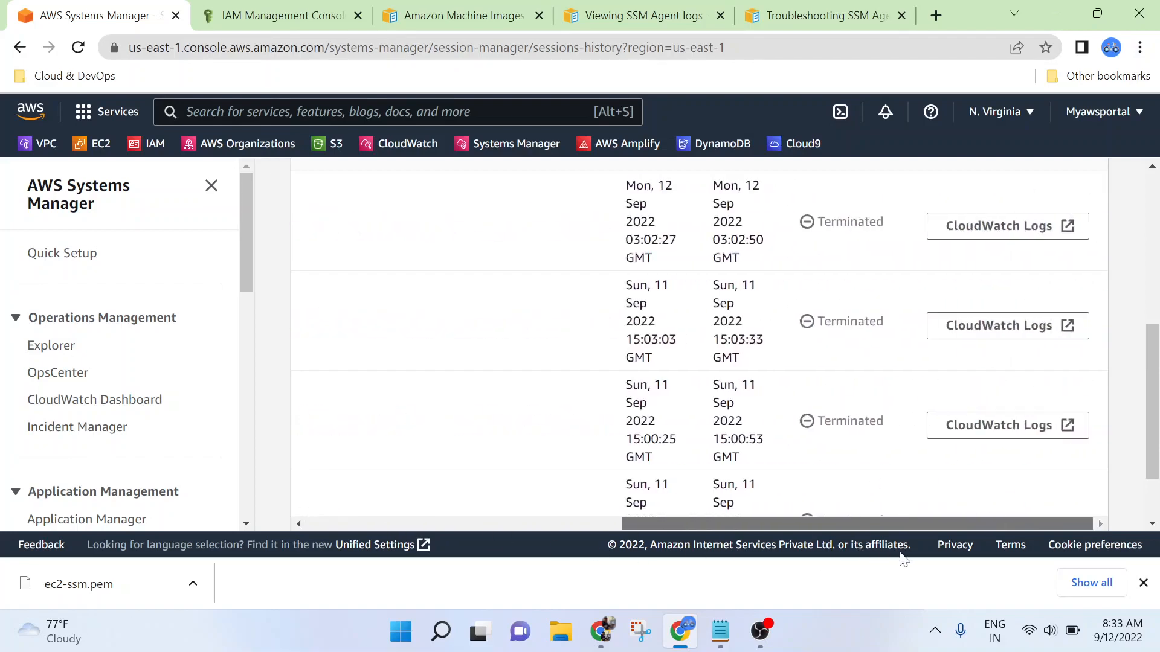
pyautogui.click(987, 230)
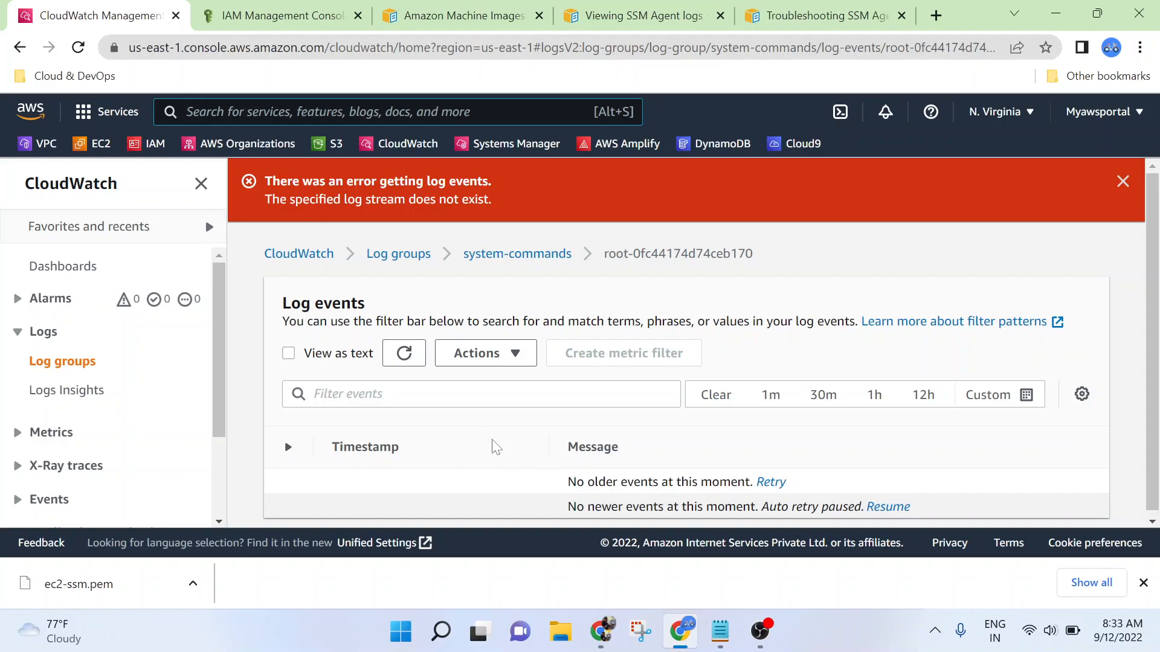
pyautogui.scroll(-1, 496, 448)
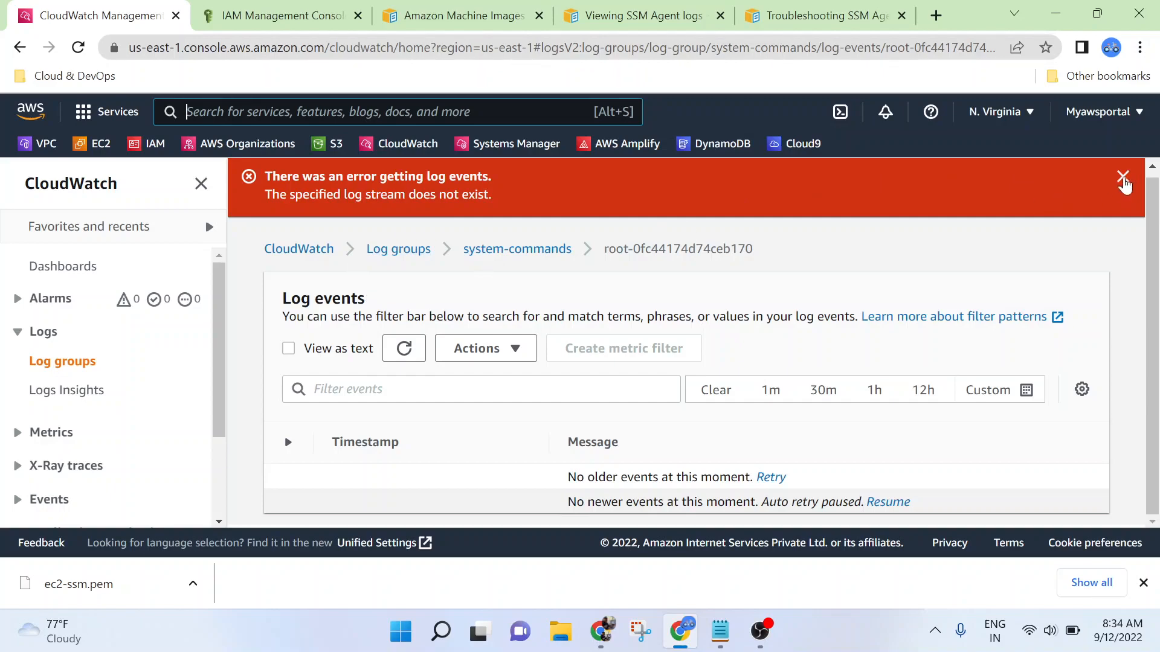
# Search the IAM roles for ec2 and open the ec2-ssm role's permissions policies.
pyautogui.click(279, 9)
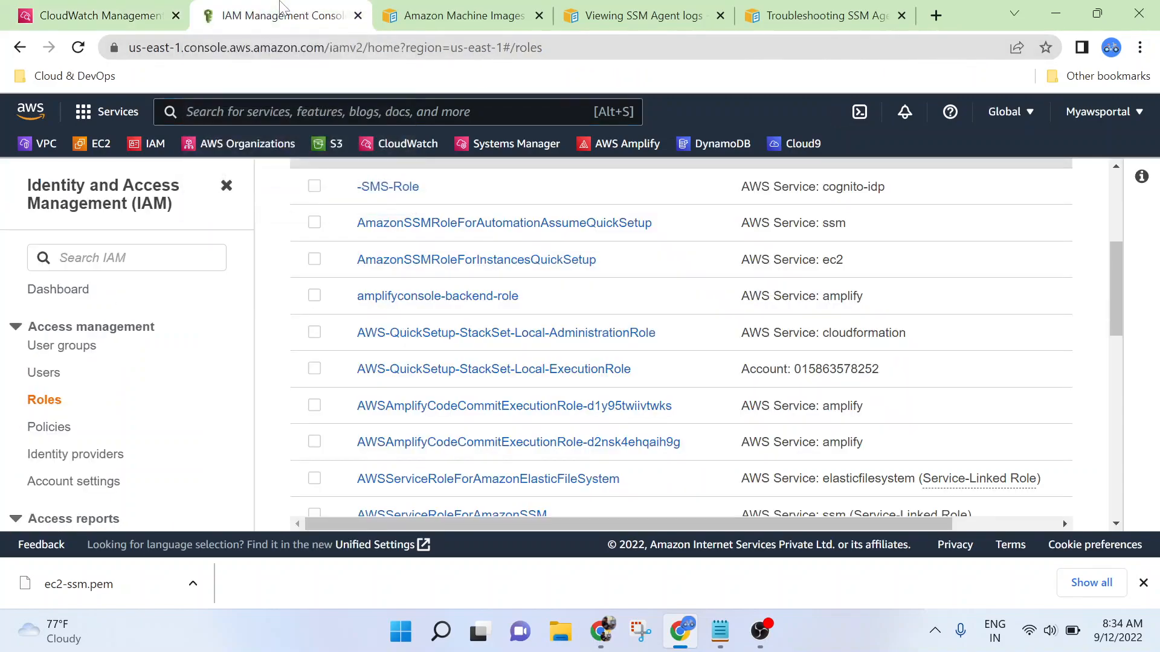
pyautogui.scroll(5, 474, 399)
pyautogui.click(473, 368)
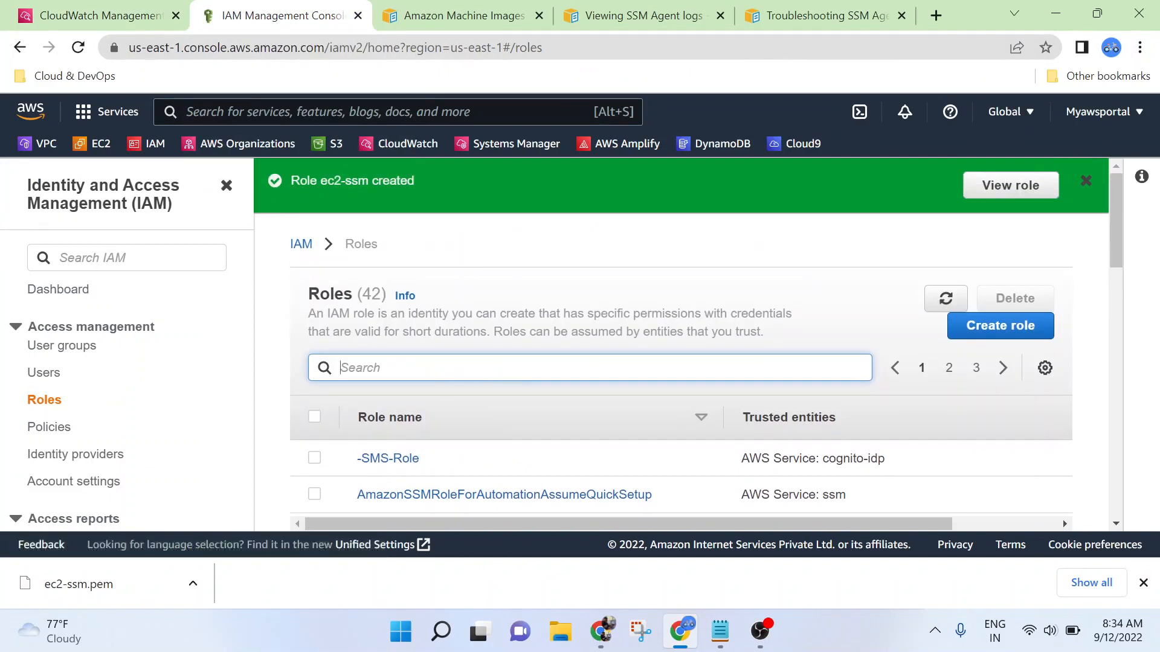
pyautogui.write('ec2')
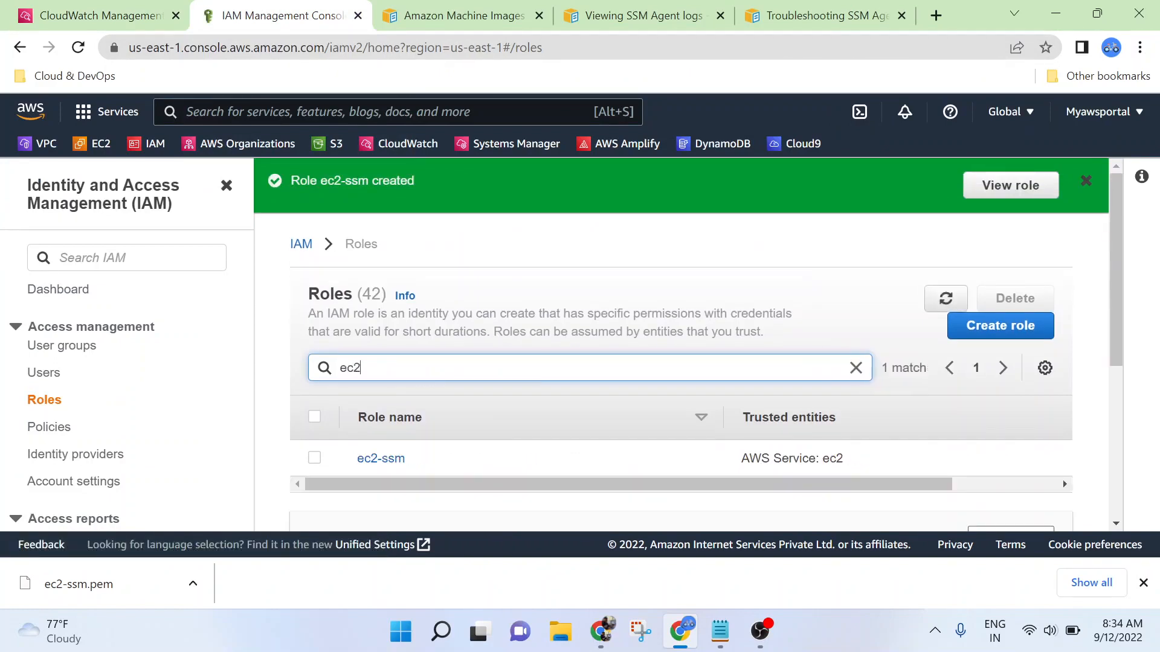
pyautogui.click(384, 460)
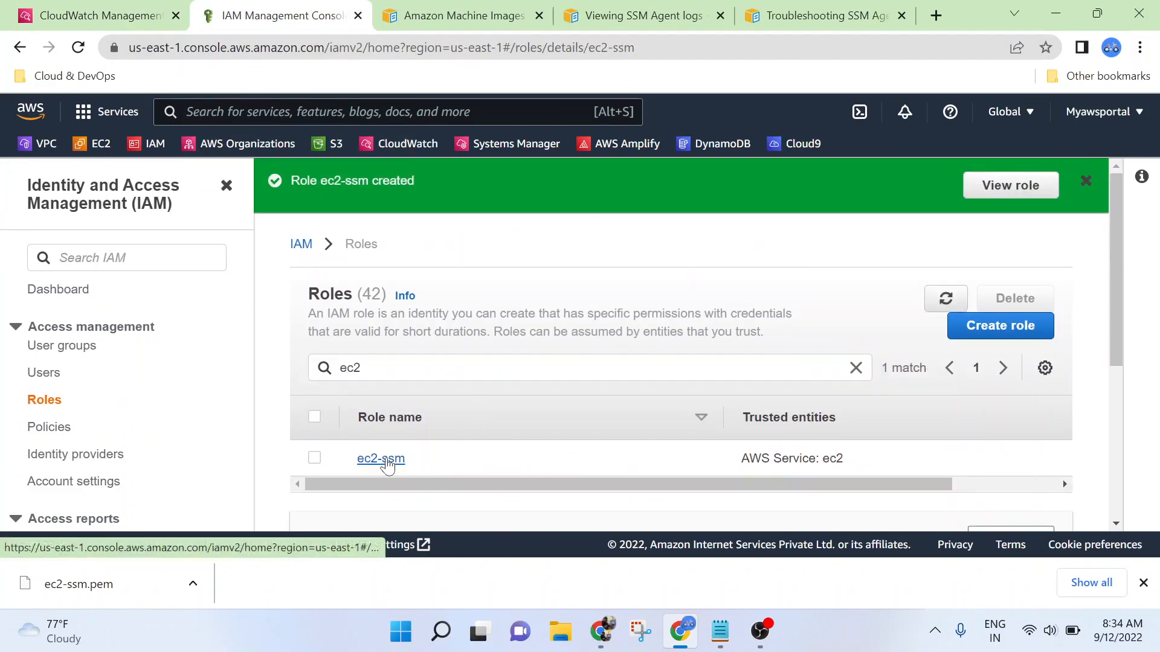
pyautogui.scroll(-6, 390, 465)
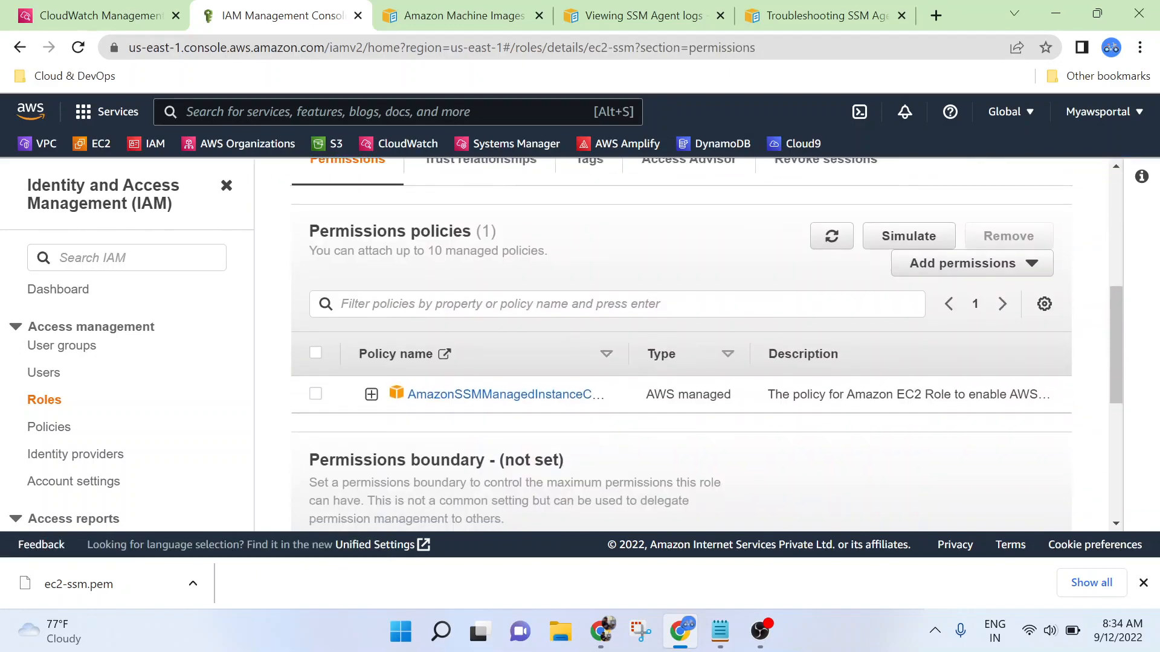
# Filter the ec2-ssm role's attached permissions policies by "cloud" and remove the filter.
pyautogui.click(423, 304)
pyautogui.write('cloud')
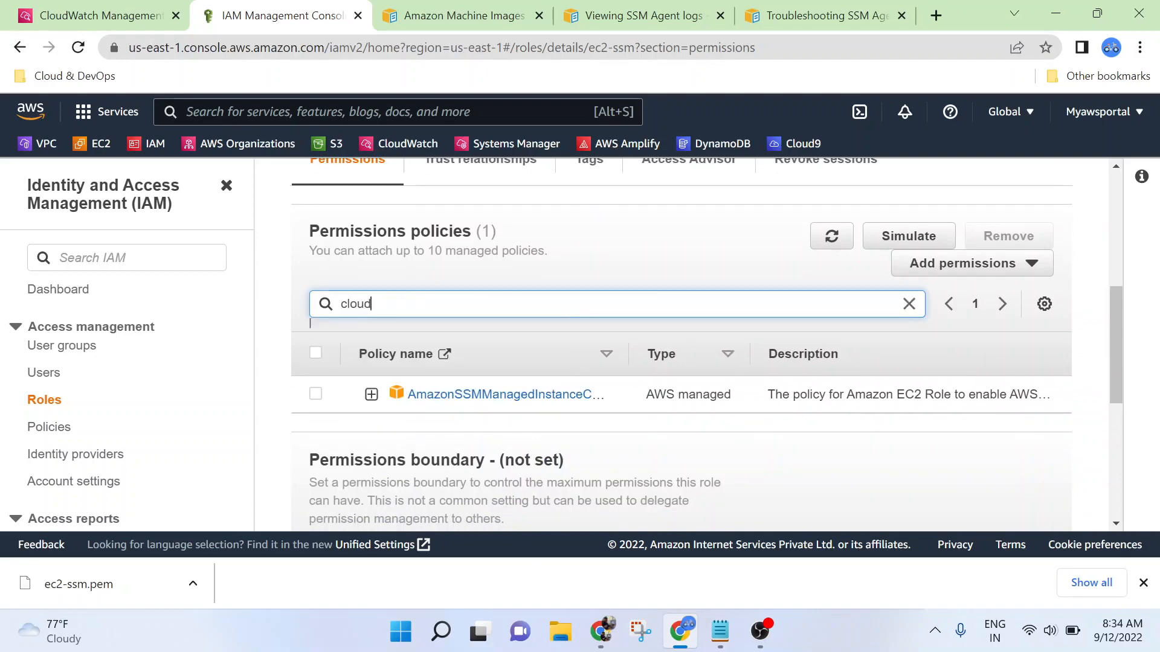
pyautogui.press('Return')
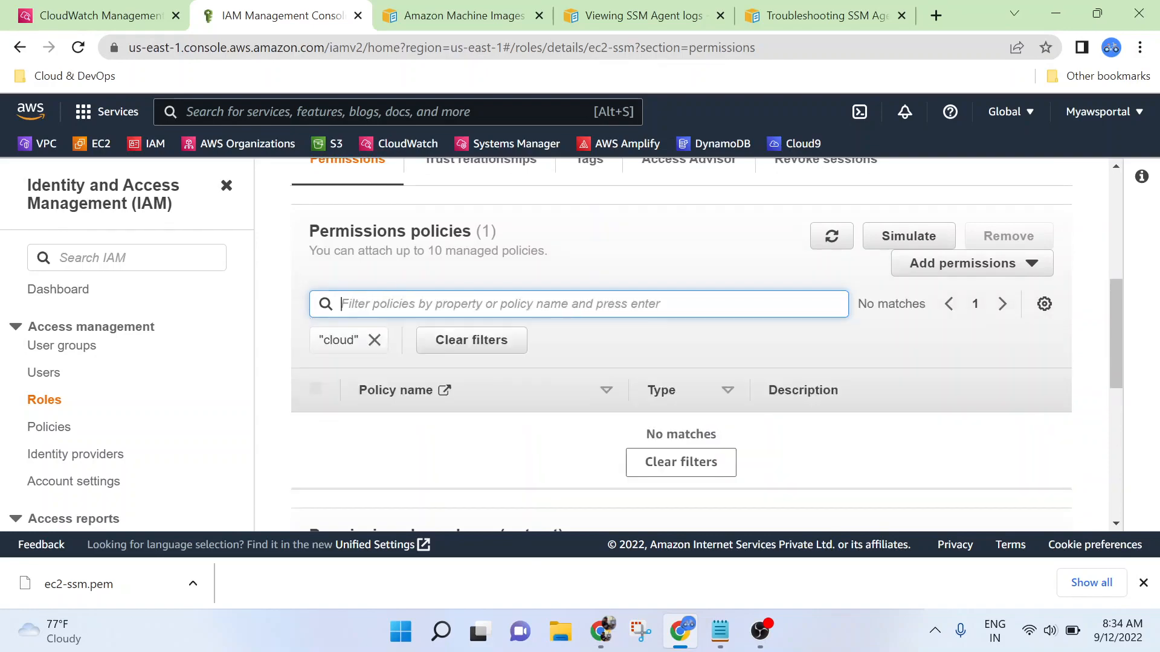
pyautogui.click(374, 341)
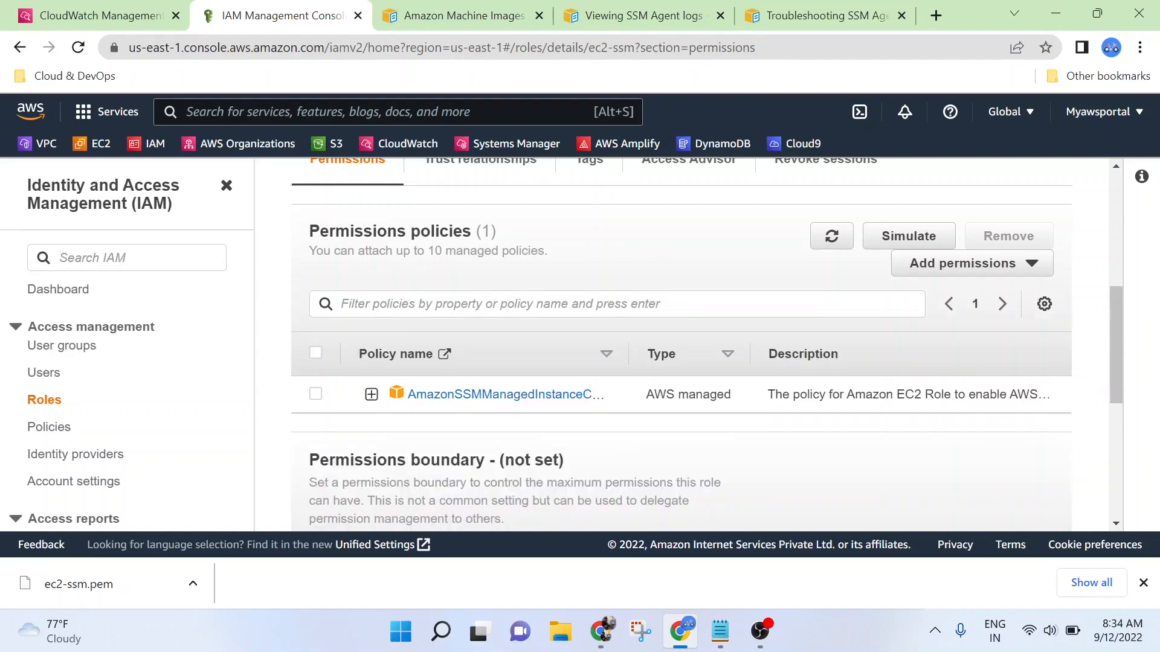
# Filter the role's attached permissions policies by "amazoncloudwatch" and remove the filter.
pyautogui.click(310, 314)
pyautogui.write('amaz')
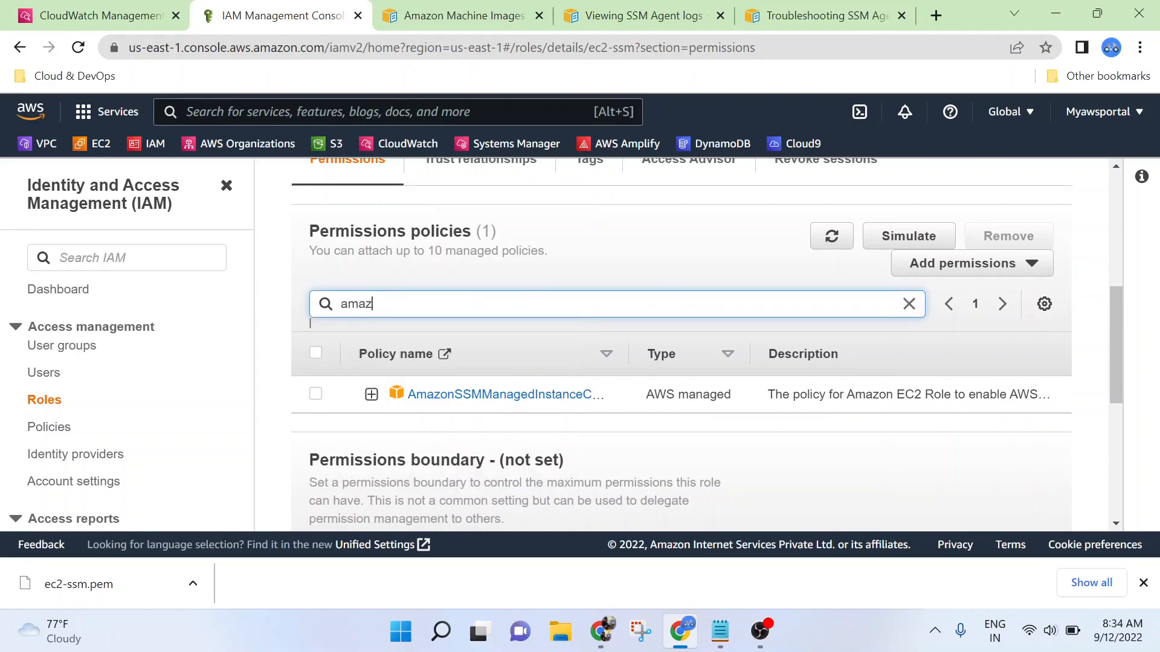
pyautogui.write('oncloudwatch')
pyautogui.press('Return')
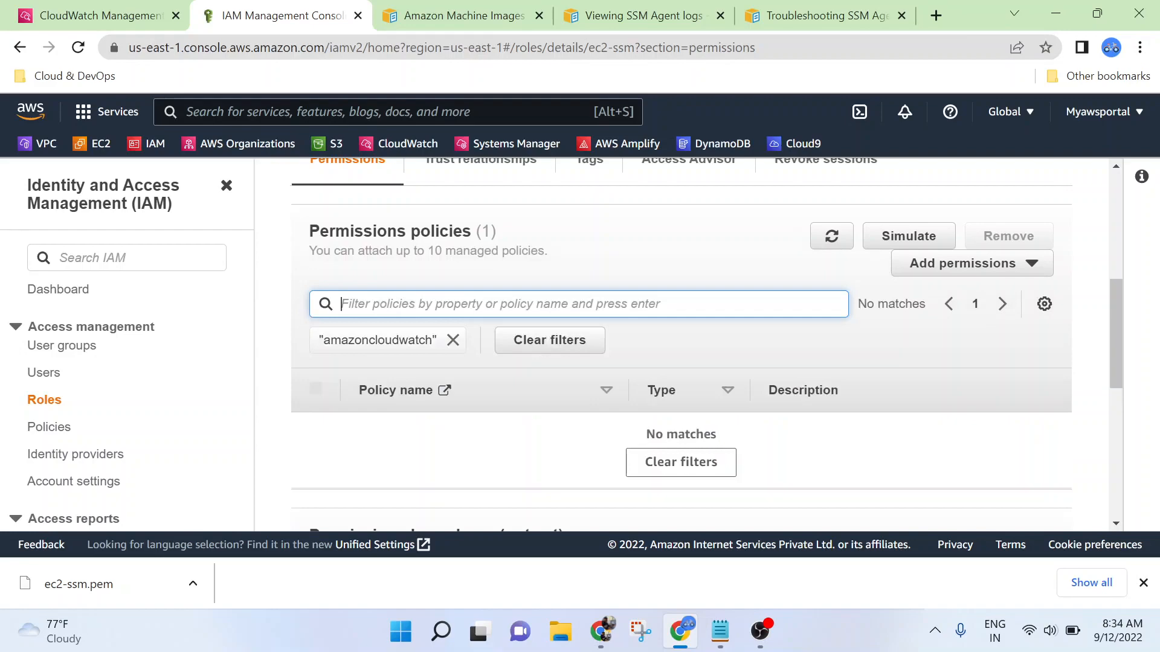
pyautogui.click(453, 339)
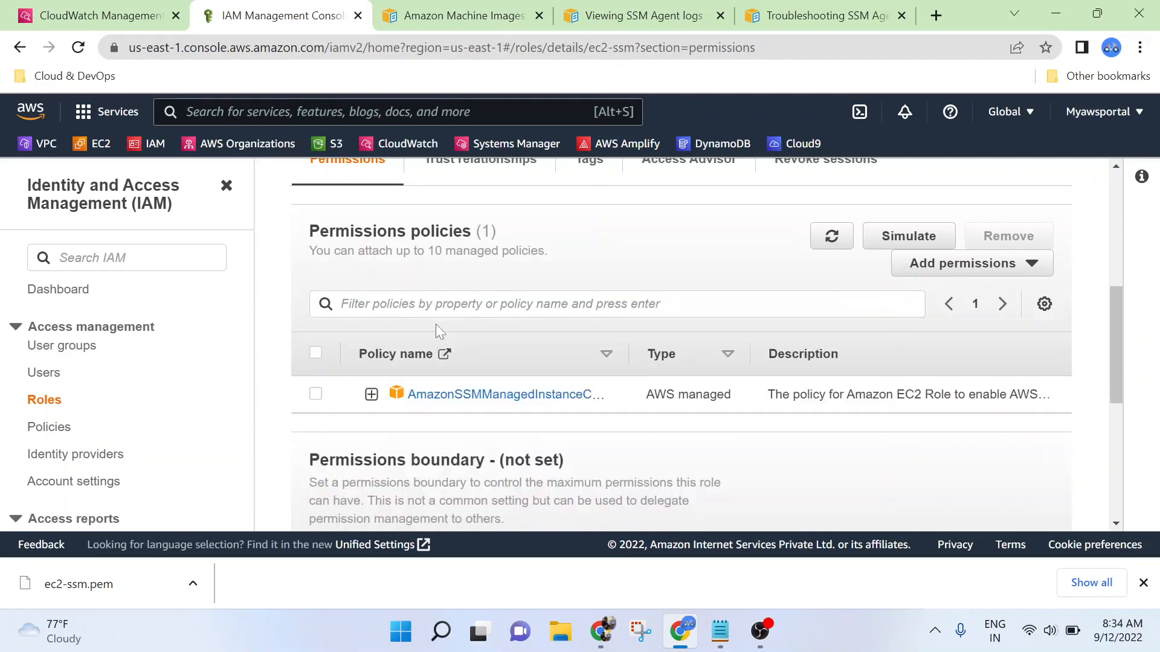
pyautogui.scroll(-1, 438, 325)
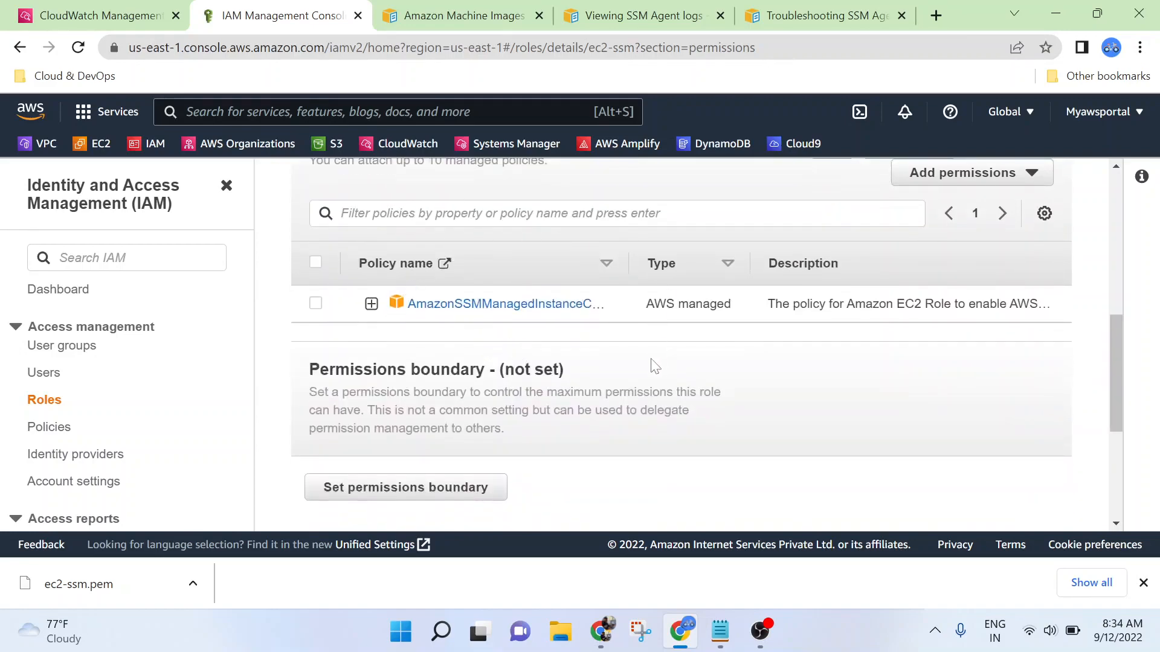
pyautogui.scroll(1, 612, 324)
pyautogui.click(501, 303)
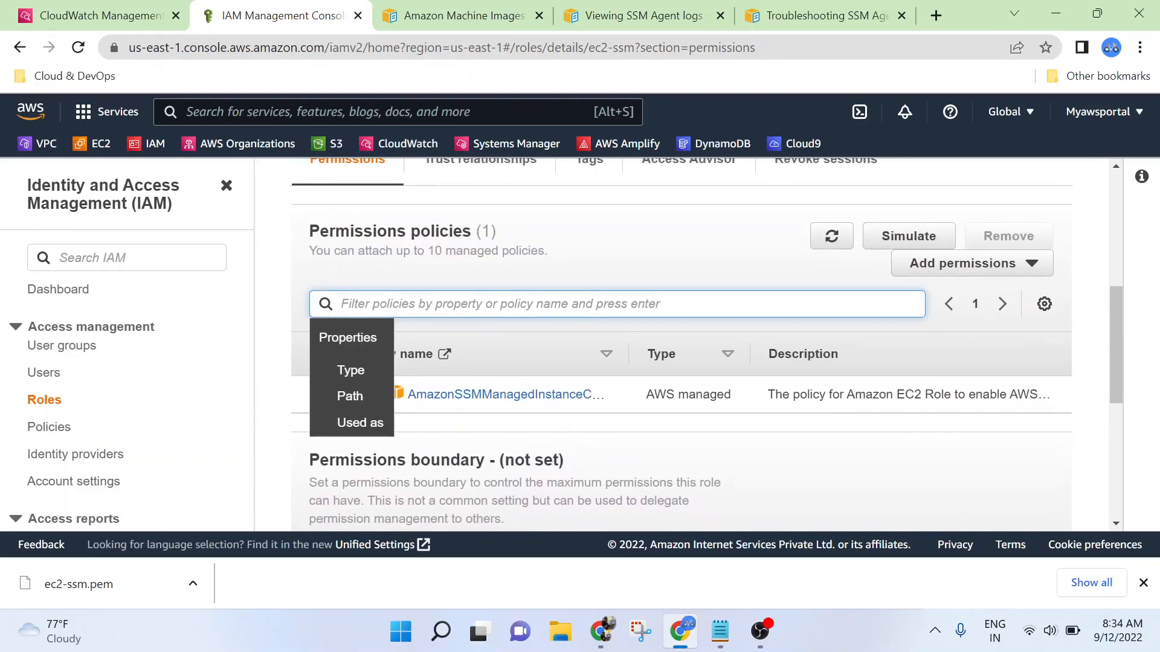
pyautogui.scroll(-2, 785, 408)
pyautogui.scroll(1, 834, 380)
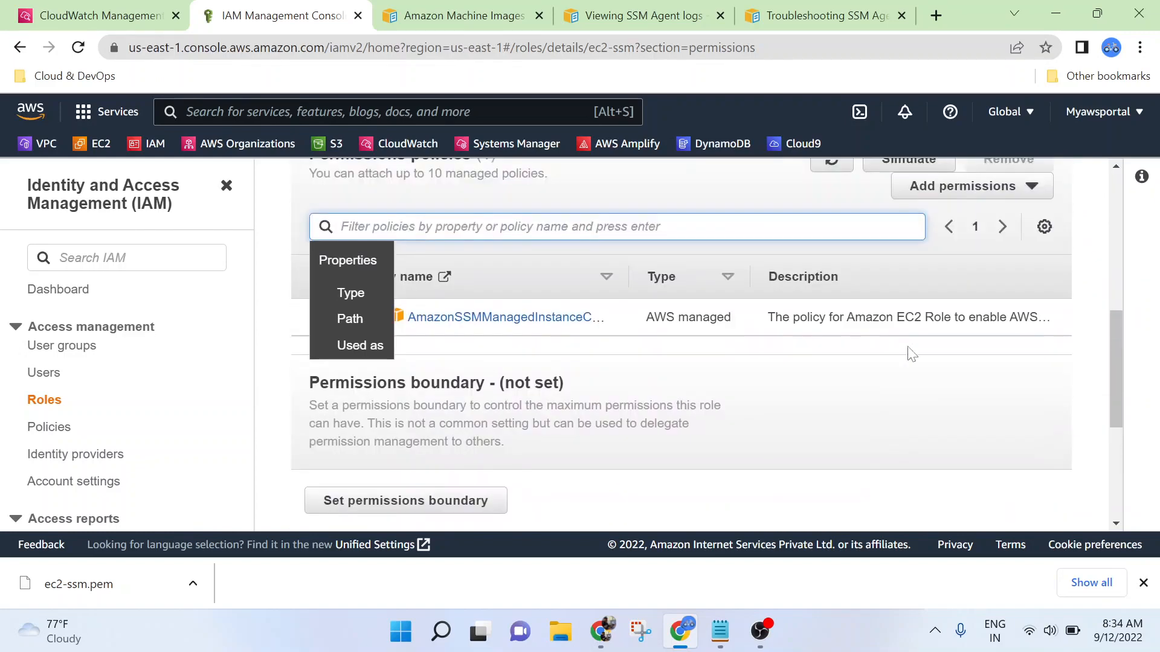
pyautogui.scroll(1, 960, 278)
pyautogui.click(963, 263)
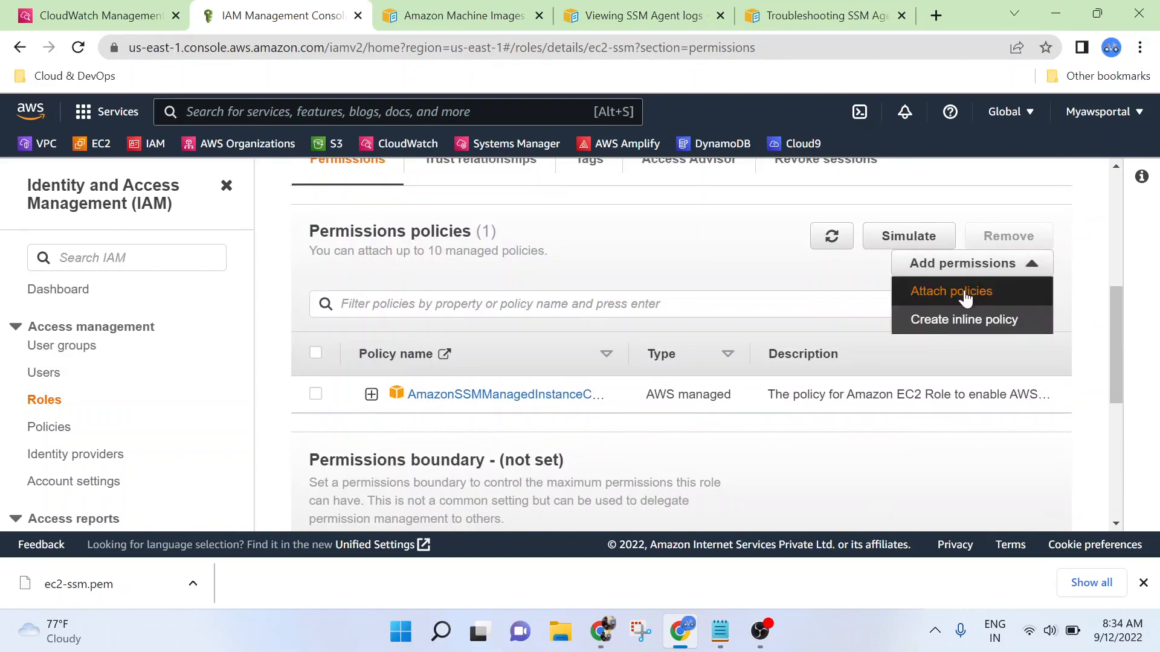
# Search the ec2-ssm role's permissions policies for "amazoncloudwatch" again.
pyautogui.click(617, 304)
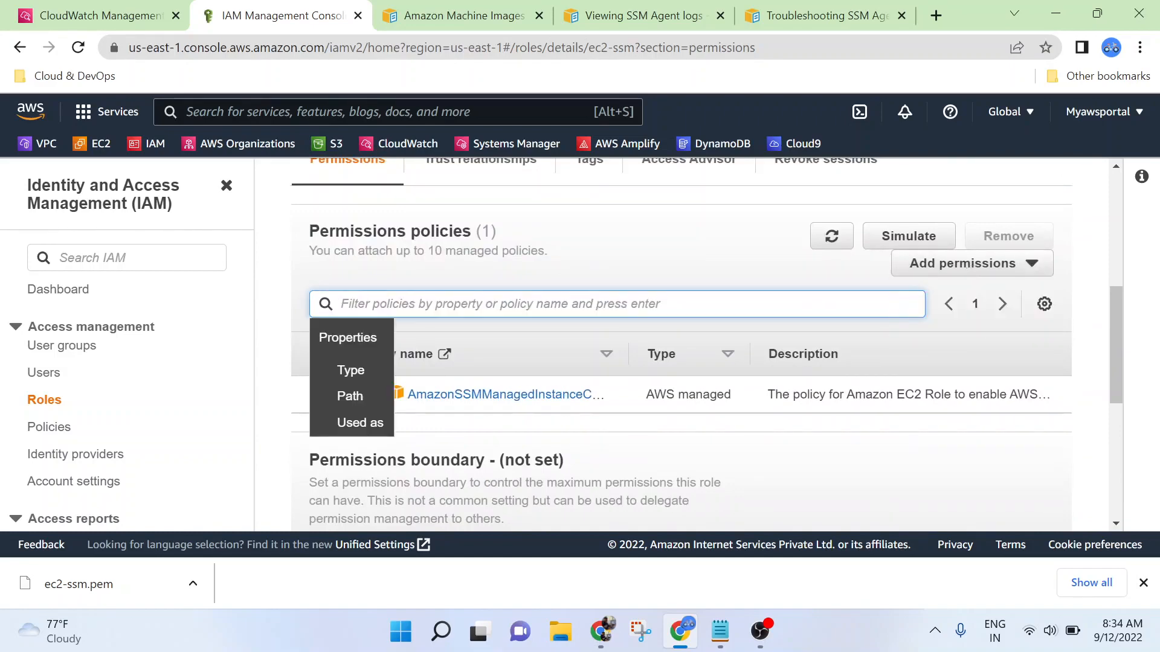
pyautogui.write('amazon')
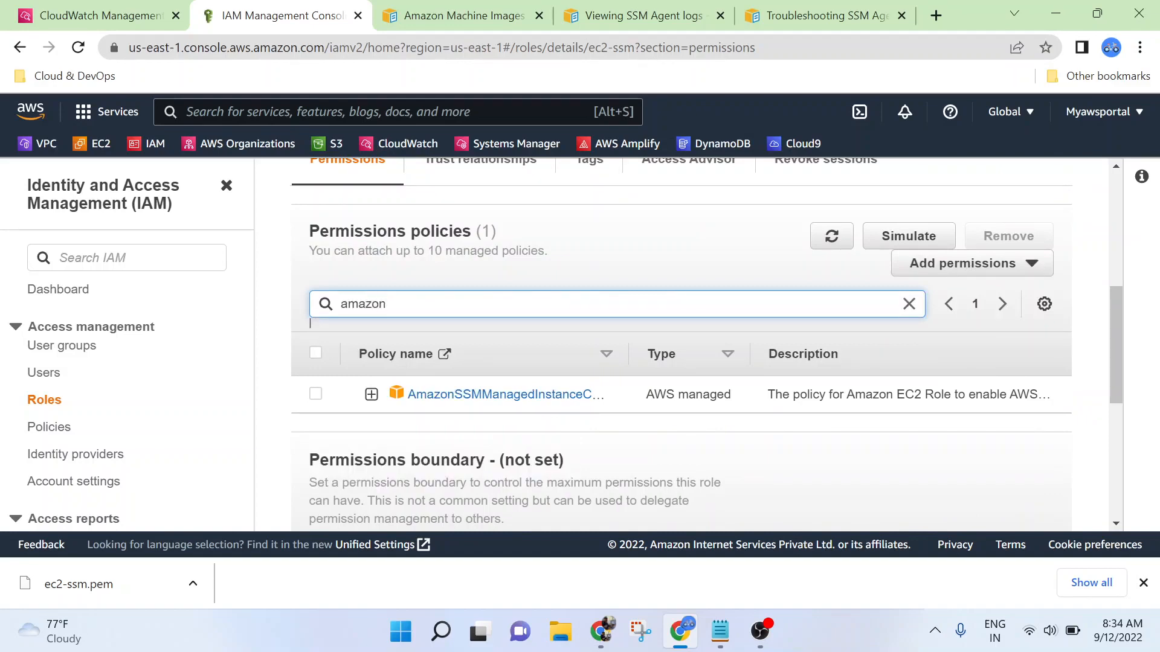
pyautogui.write('cloudwatch')
pyautogui.press('Return')
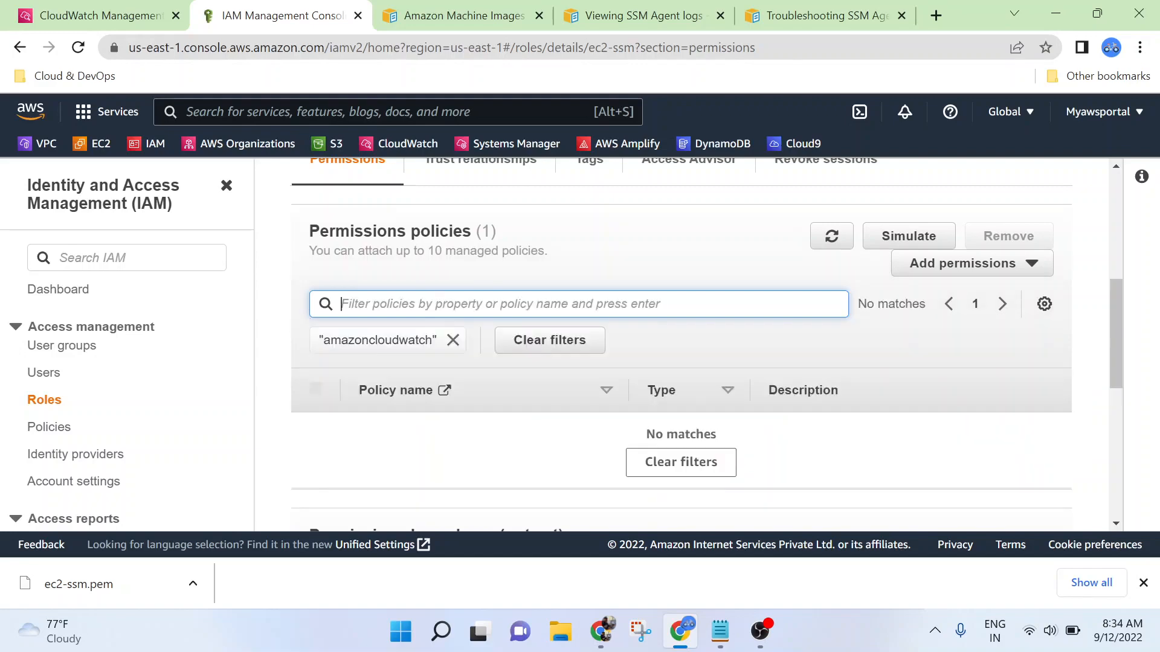
# Remove the "amazoncloudwatch" filter and look over the ec2-ssm role's summary and permissions sections.
pyautogui.click(453, 340)
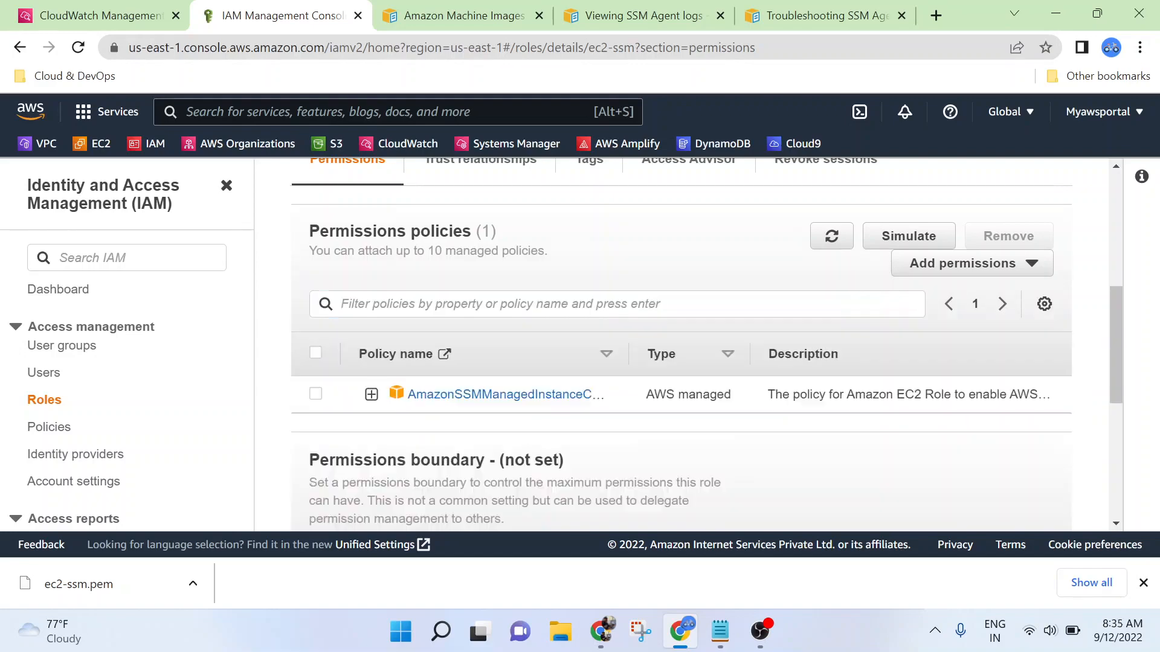
pyautogui.scroll(5, 741, 401)
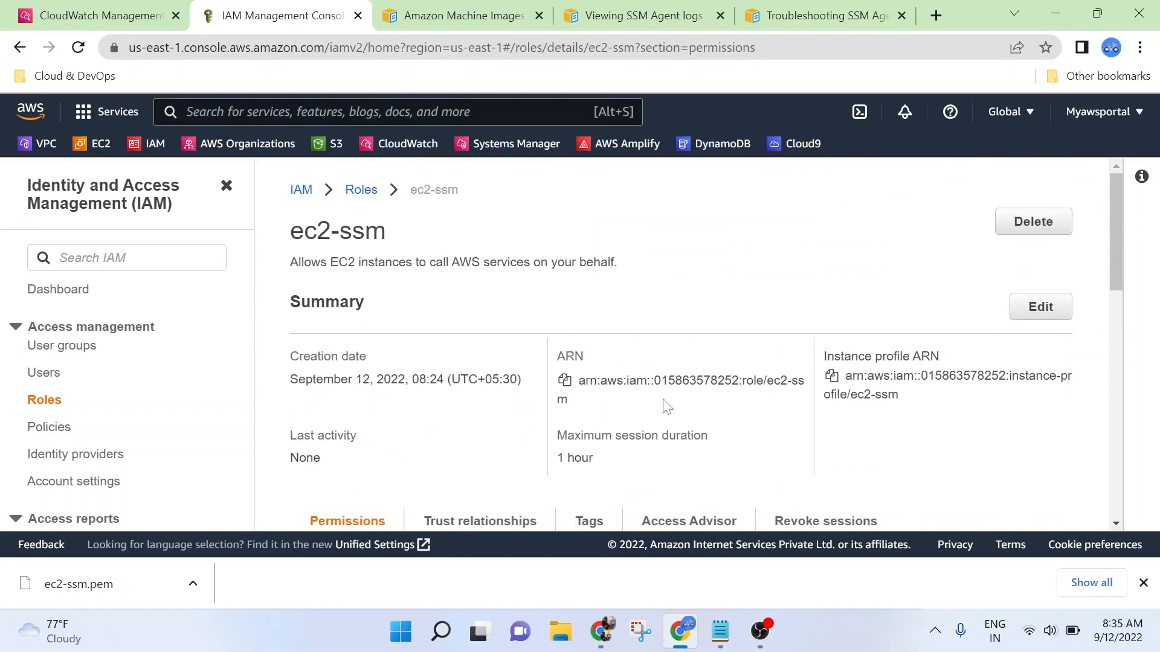
pyautogui.scroll(-8, 657, 405)
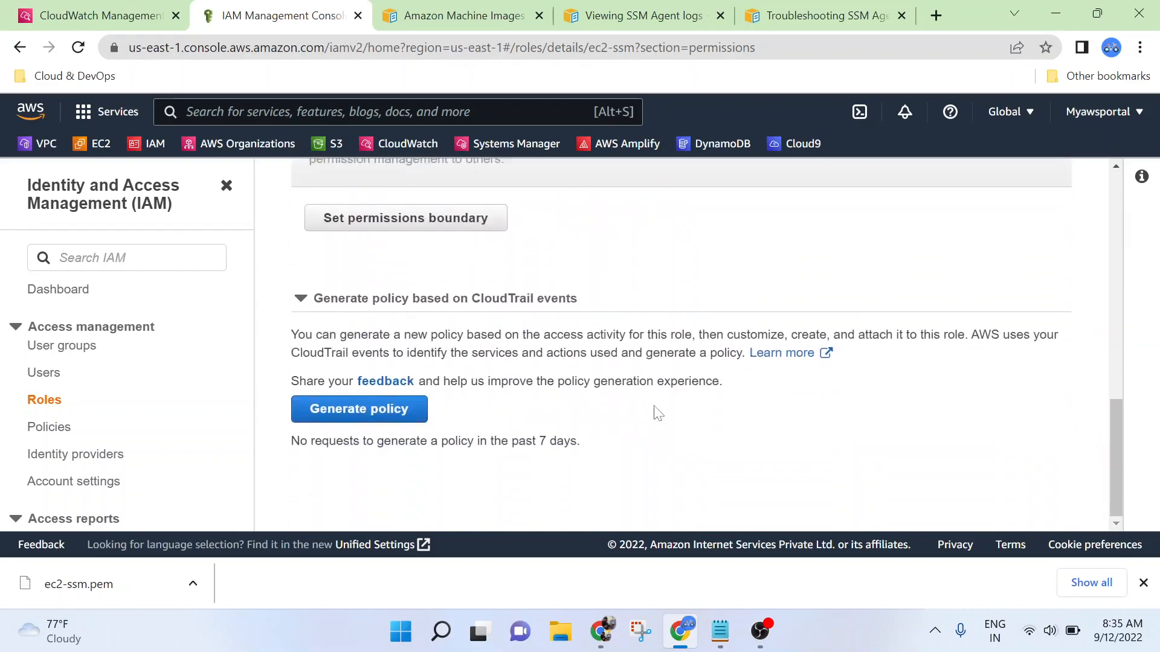
pyautogui.scroll(10, 656, 410)
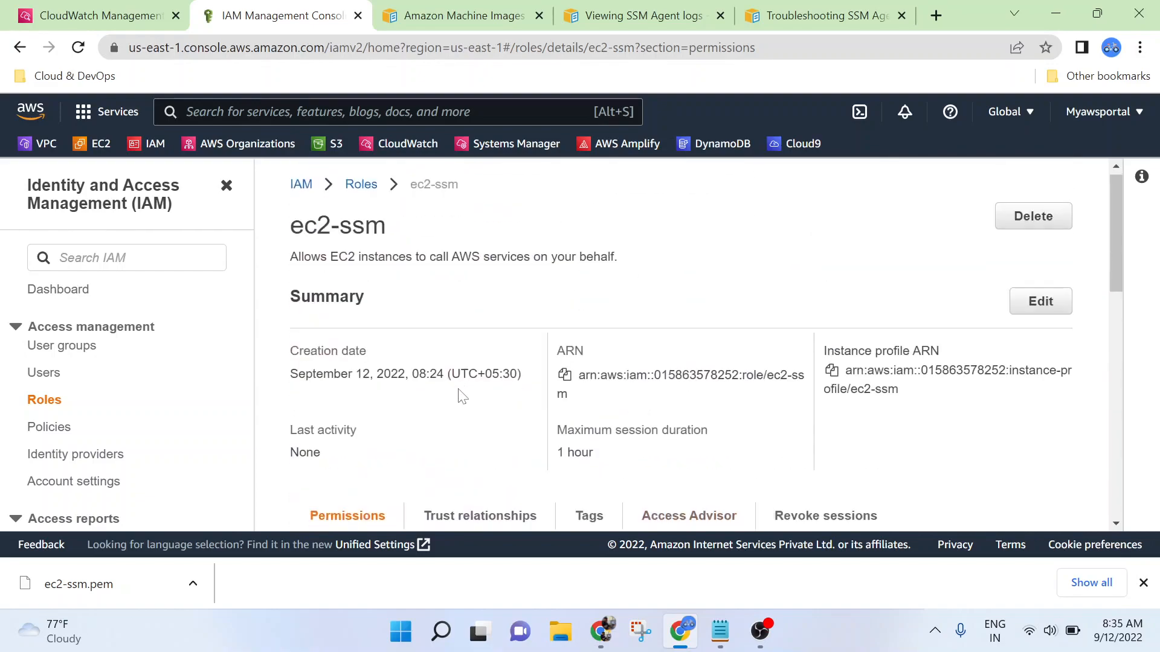
# Filter the ec2-ssm role's attached permissions policies by "amazon" and sort them by policy name.
pyautogui.scroll(-5, 466, 393)
pyautogui.click(500, 394)
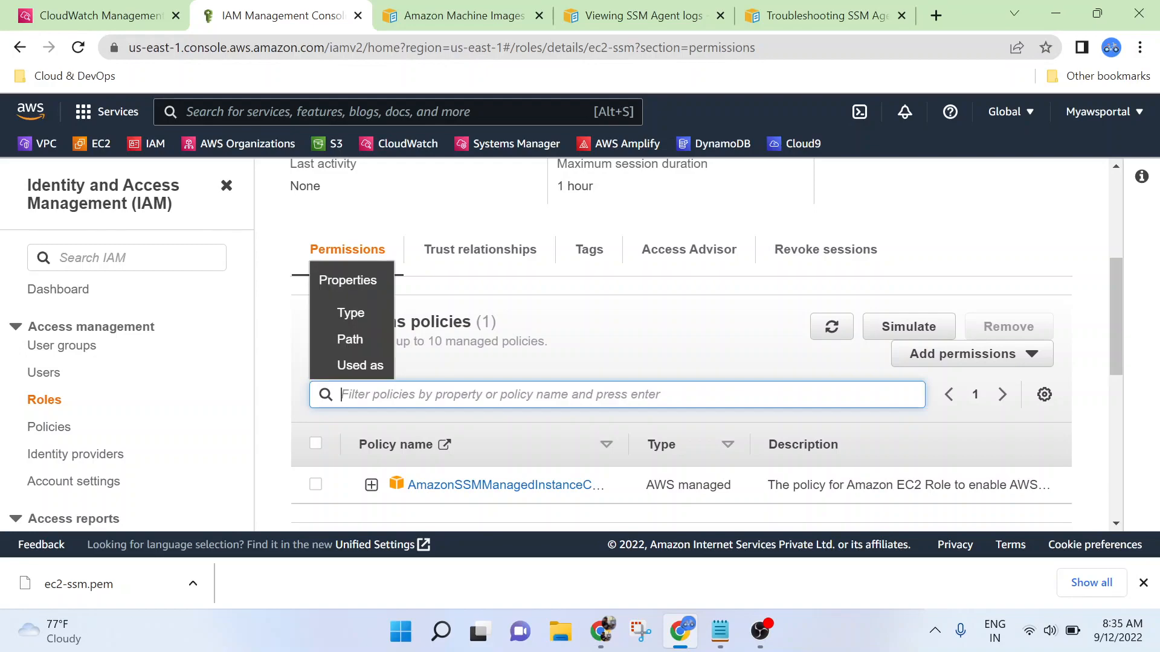
pyautogui.write('am')
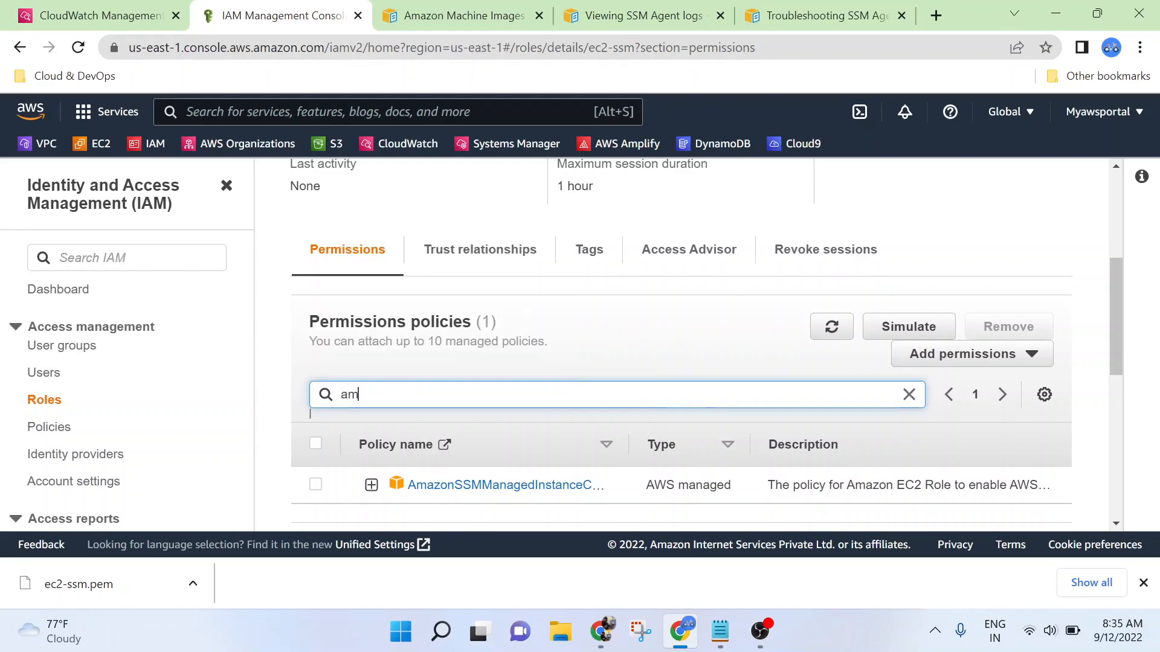
pyautogui.write('azon')
pyautogui.press('Return')
pyautogui.scroll(-4, 613, 386)
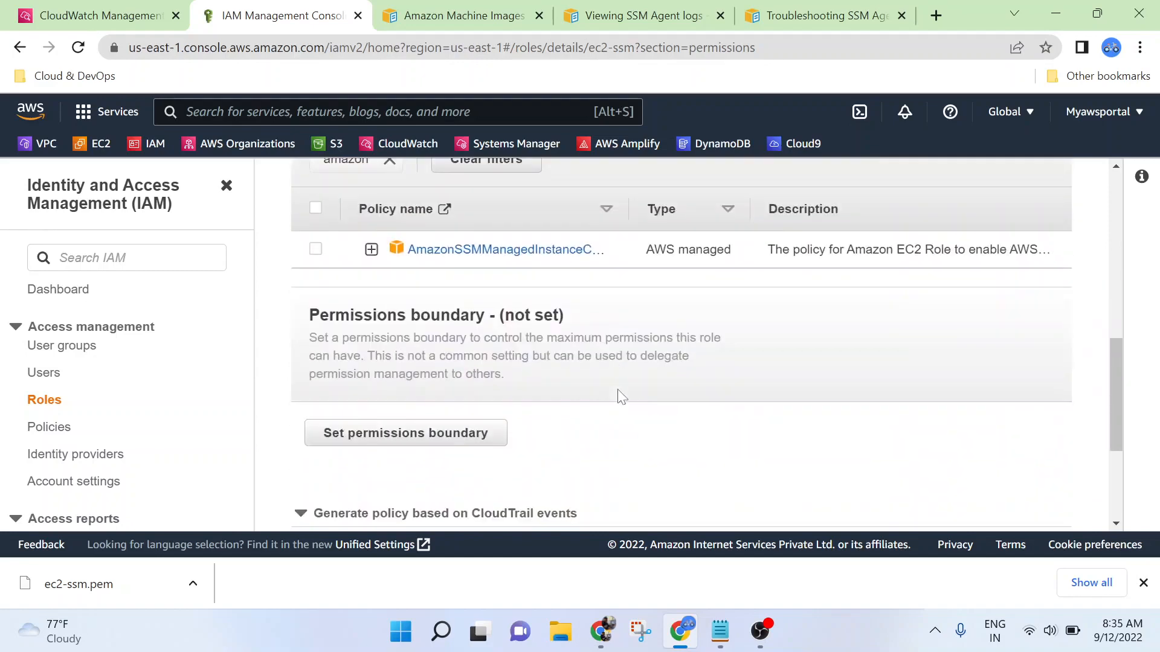
pyautogui.scroll(3, 611, 374)
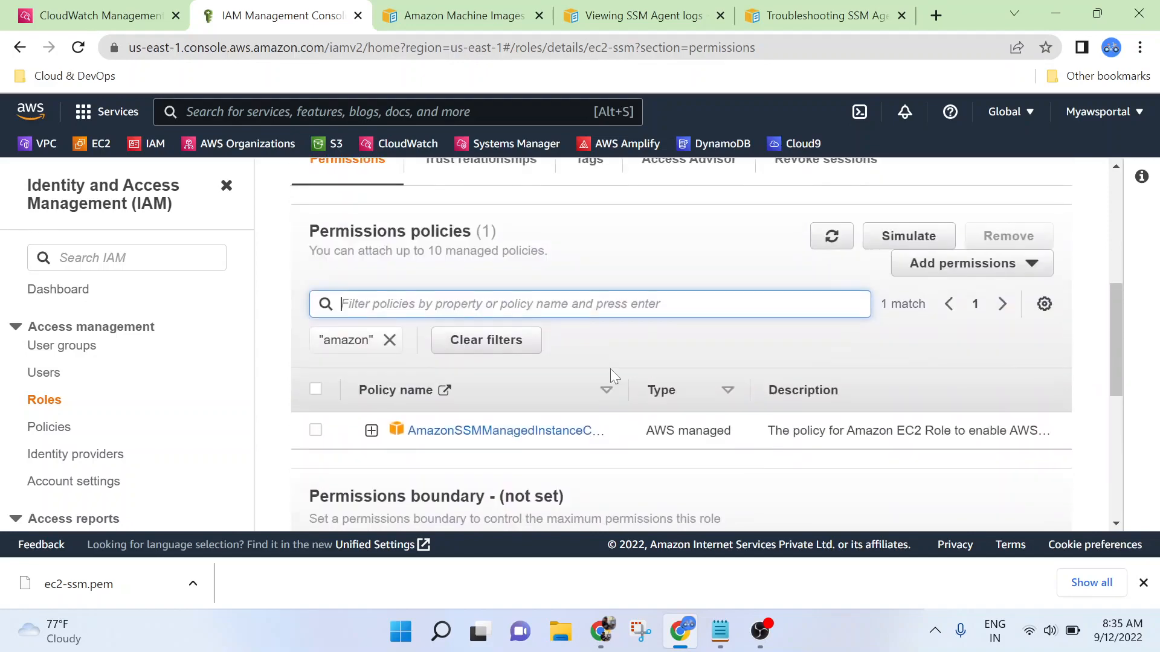
pyautogui.click(409, 392)
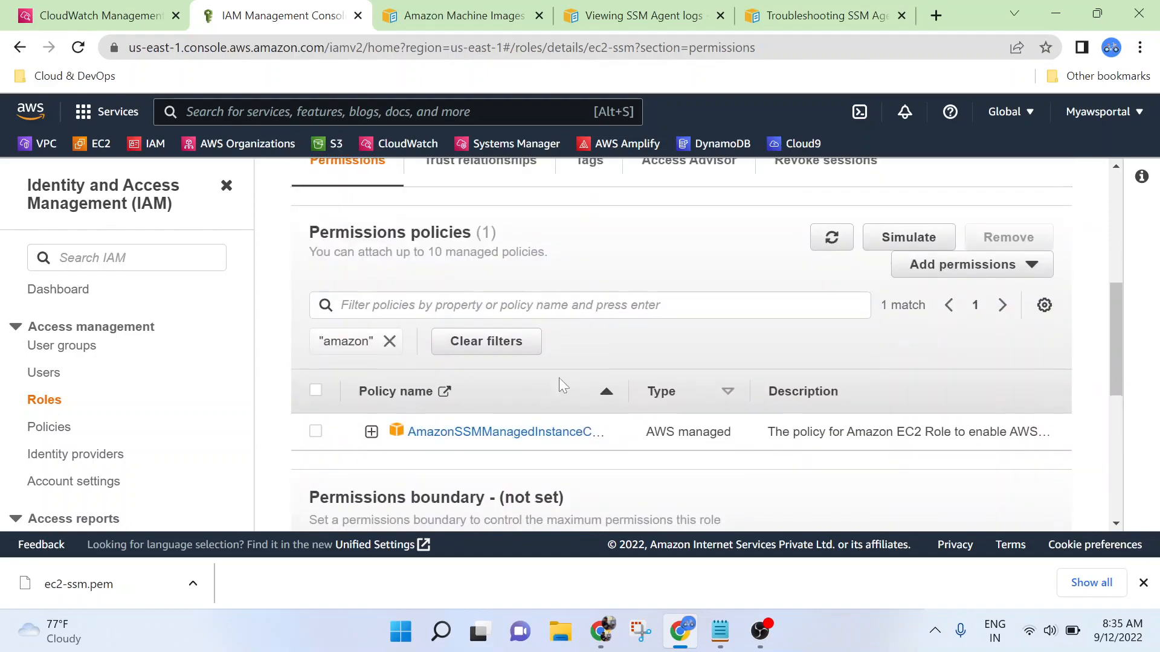
# Return to the IAM roles list, search for ec2, and reopen the ec2-ssm role's details.
pyautogui.scroll(5, 562, 383)
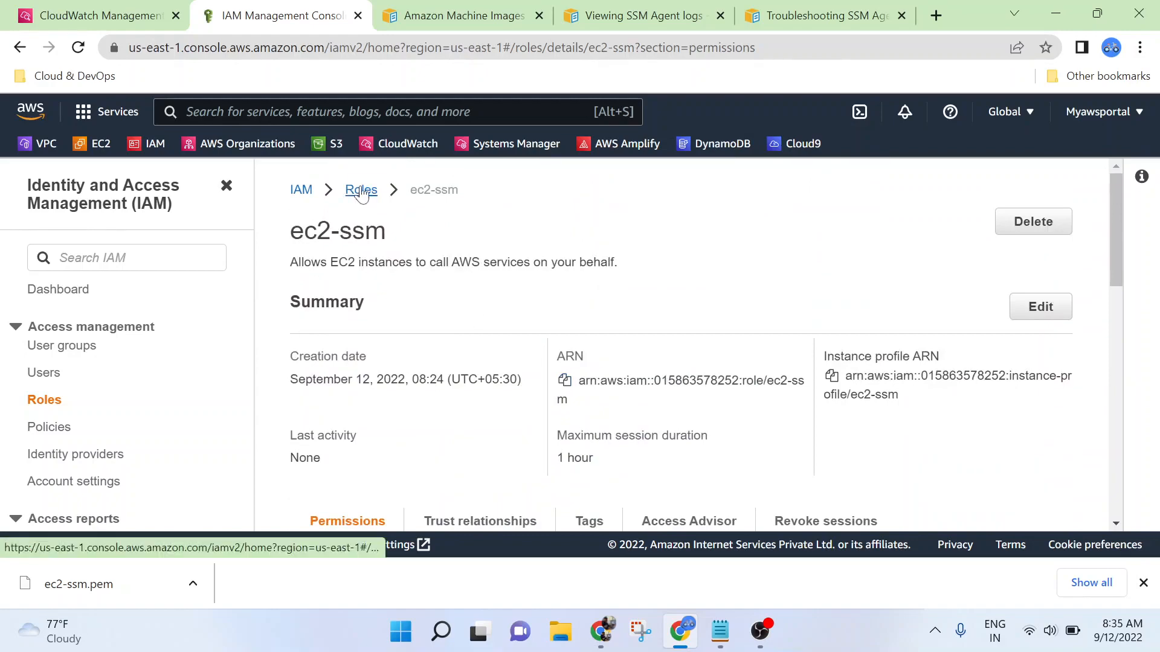
pyautogui.click(361, 191)
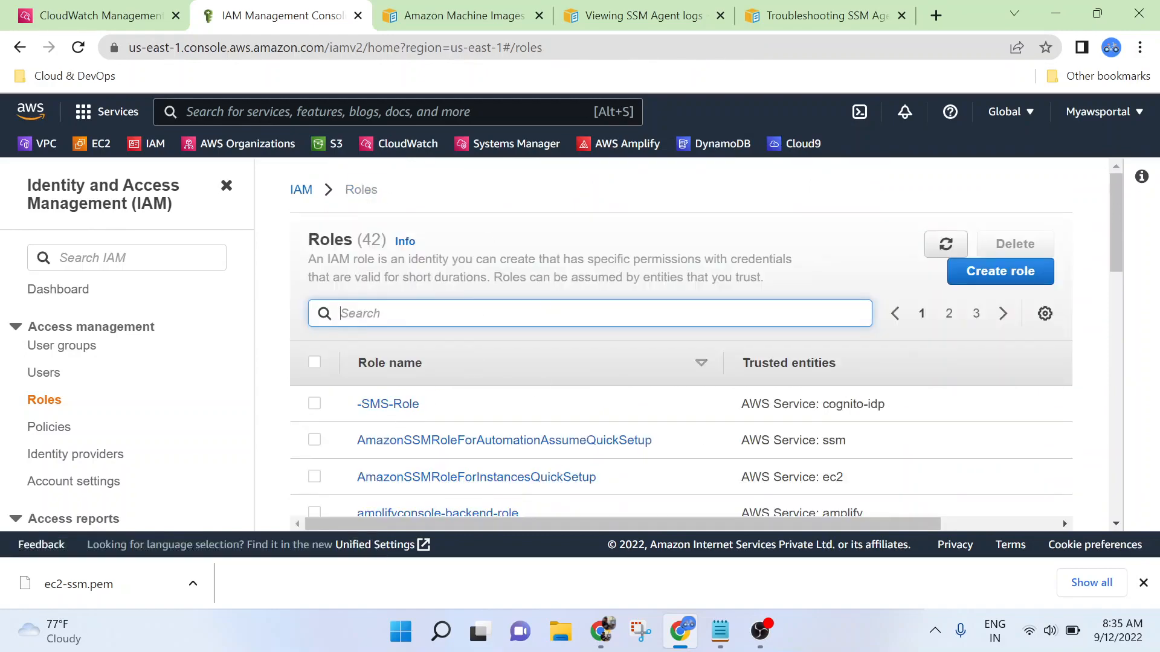
pyautogui.write('ec')
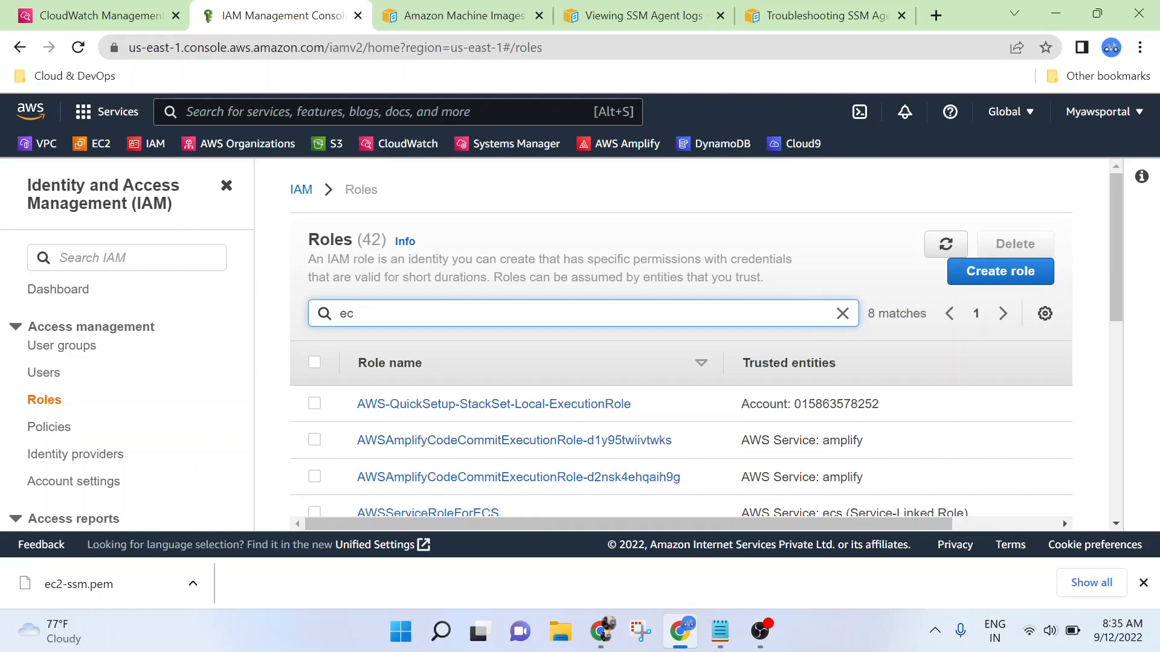
pyautogui.write('2')
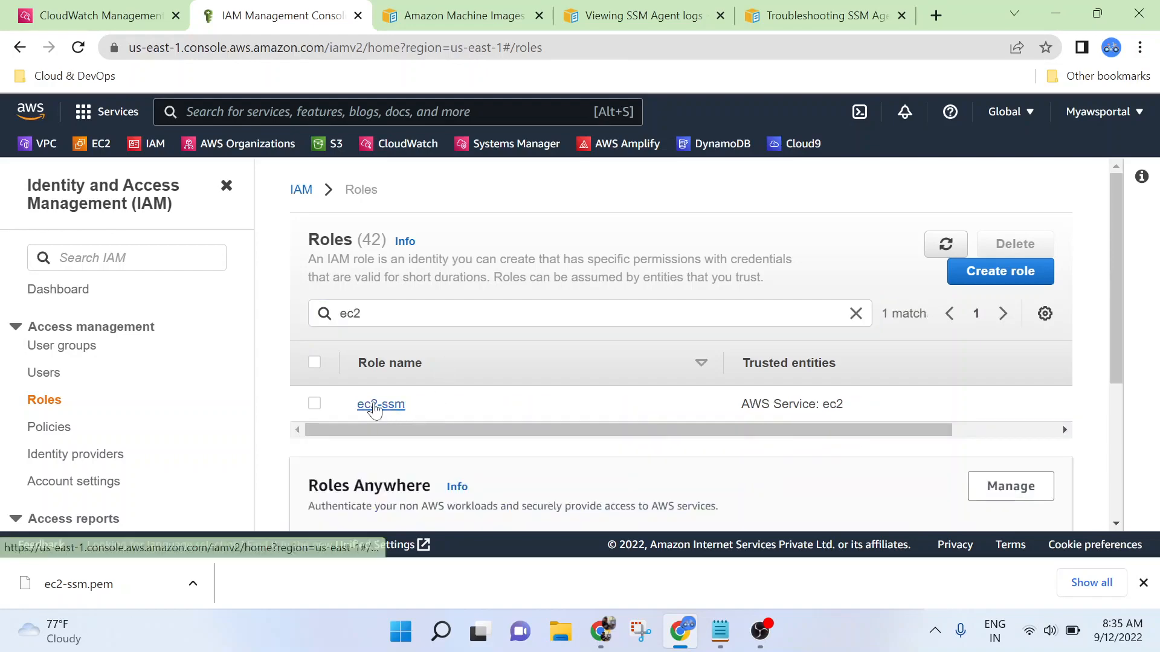
pyautogui.click(381, 404)
pyautogui.scroll(-2, 610, 436)
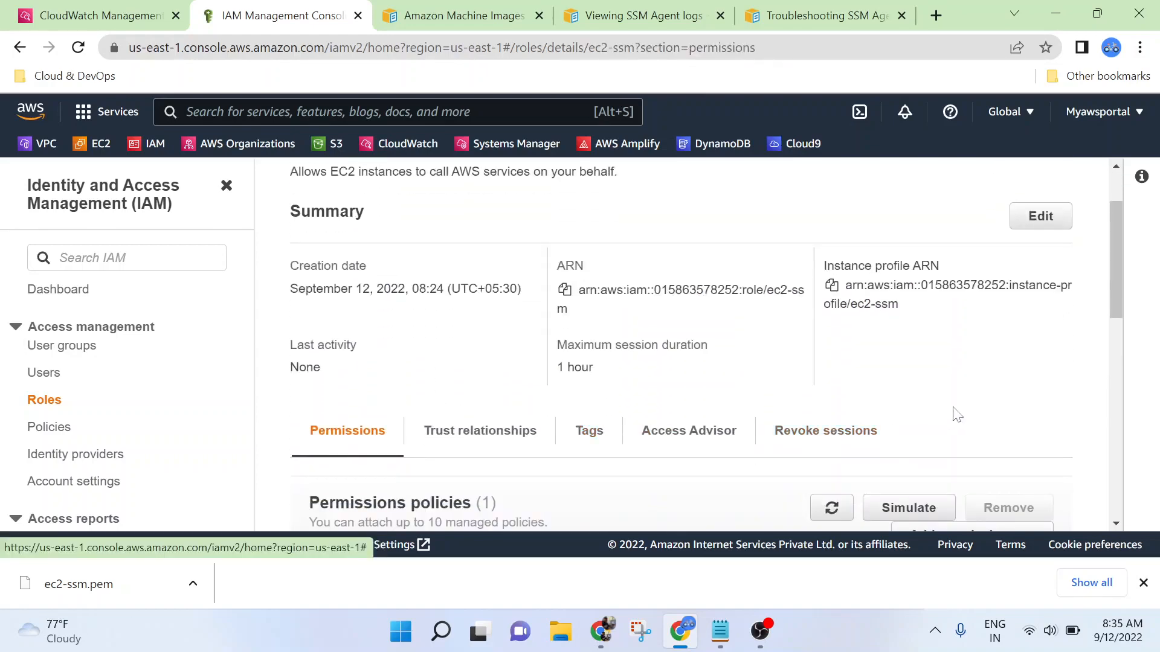
# View the role's description and session duration settings without saving, and refresh its attached permissions policies.
pyautogui.click(1037, 221)
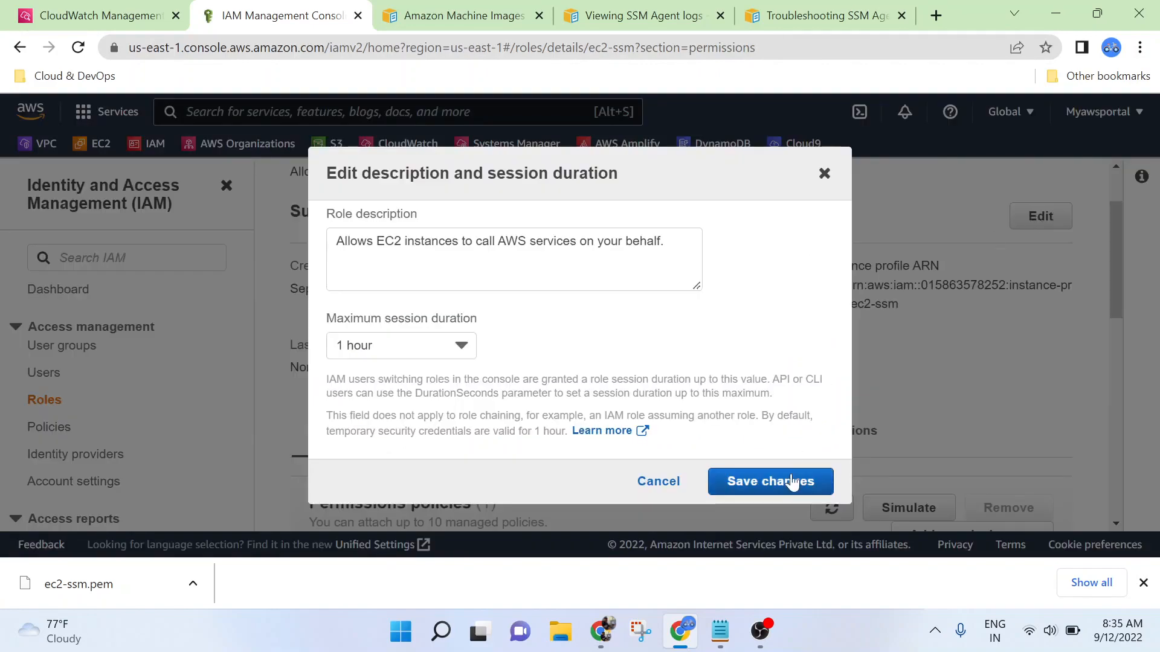
pyautogui.click(671, 482)
pyautogui.scroll(-4, 734, 393)
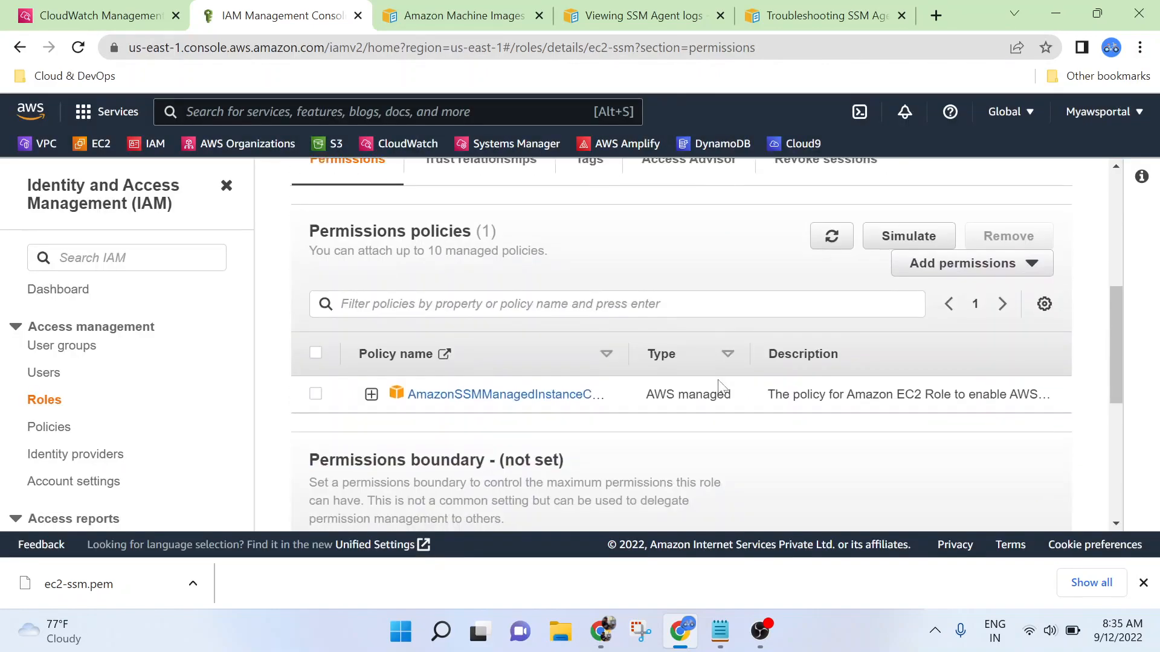
pyautogui.scroll(-6, 721, 387)
pyautogui.scroll(4, 721, 386)
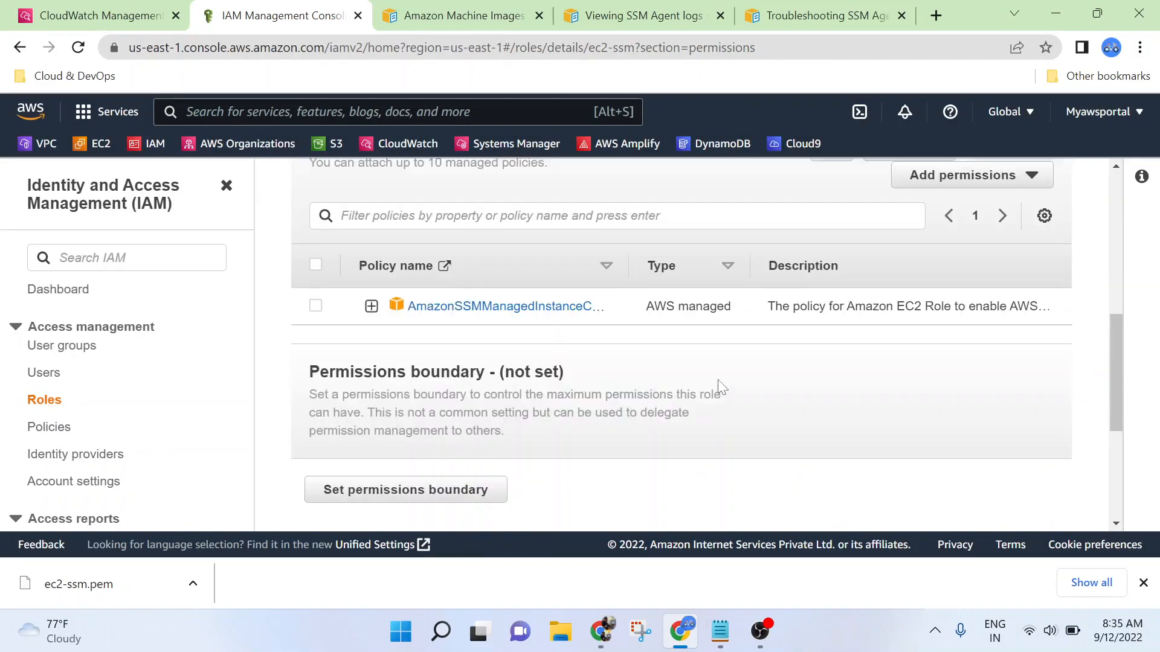
pyautogui.scroll(3, 638, 368)
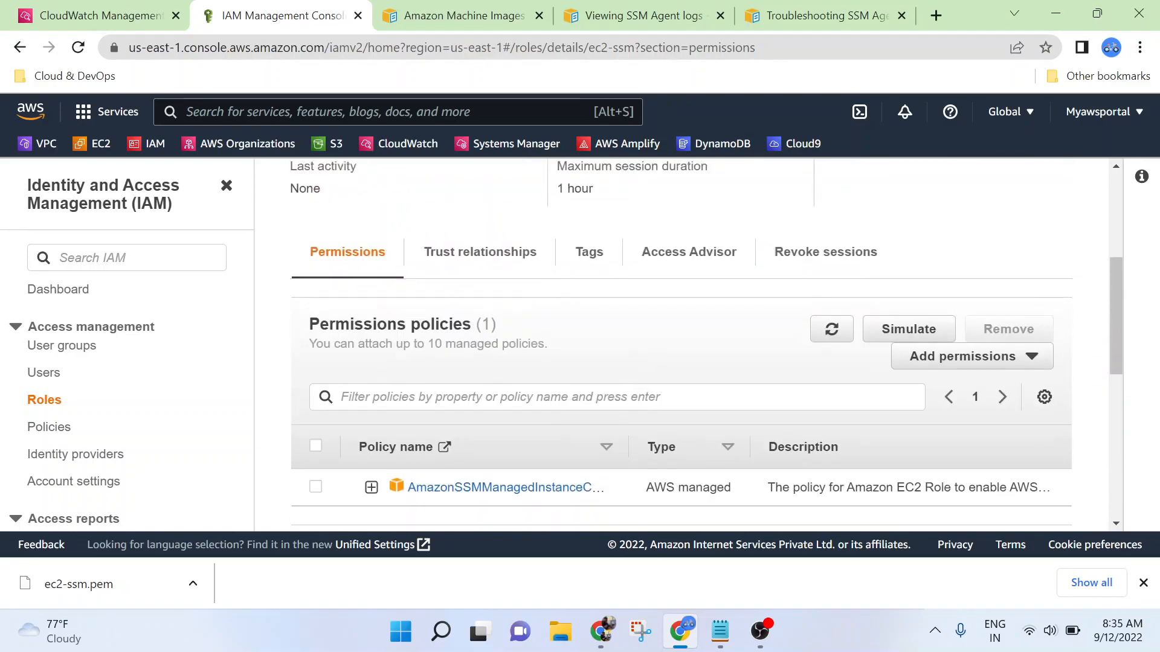
pyautogui.click(831, 329)
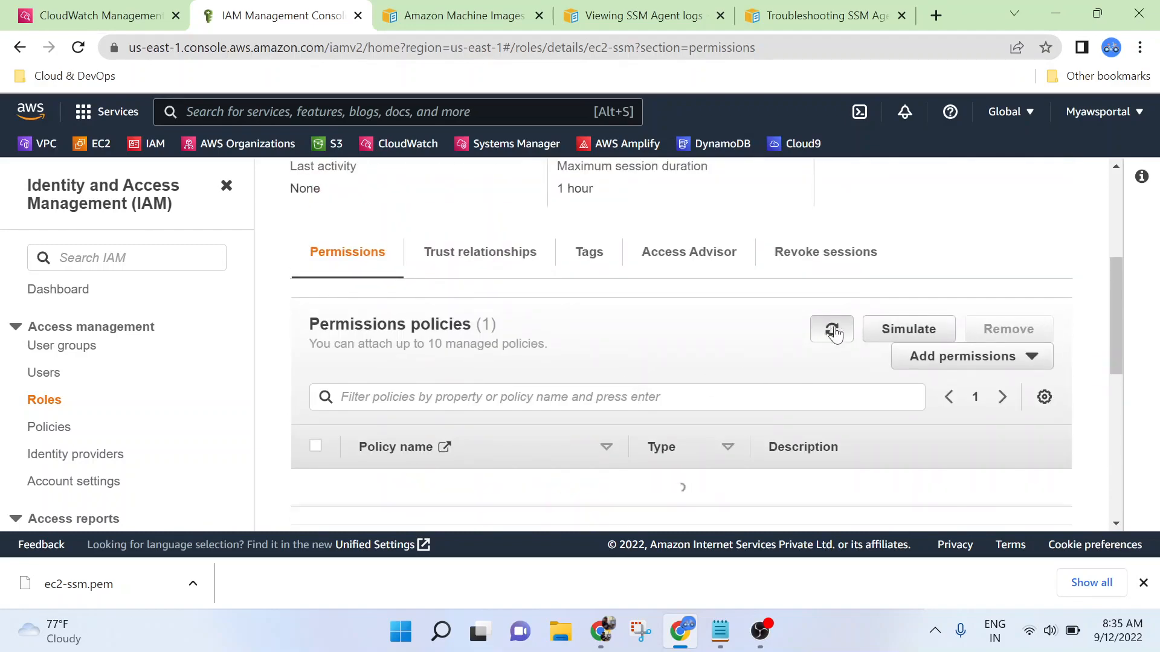
# Filter the ec2-ssm role's attached permissions policies by "amazoncloudwatch" and remove the filter.
pyautogui.click(617, 397)
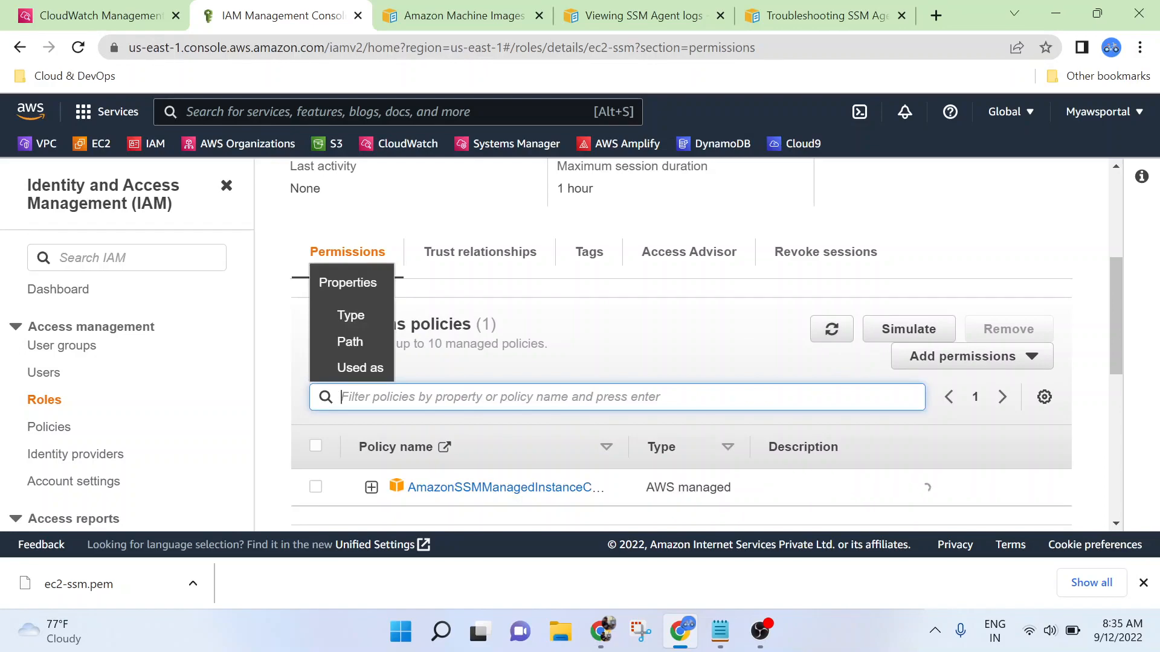
pyautogui.write('zon')
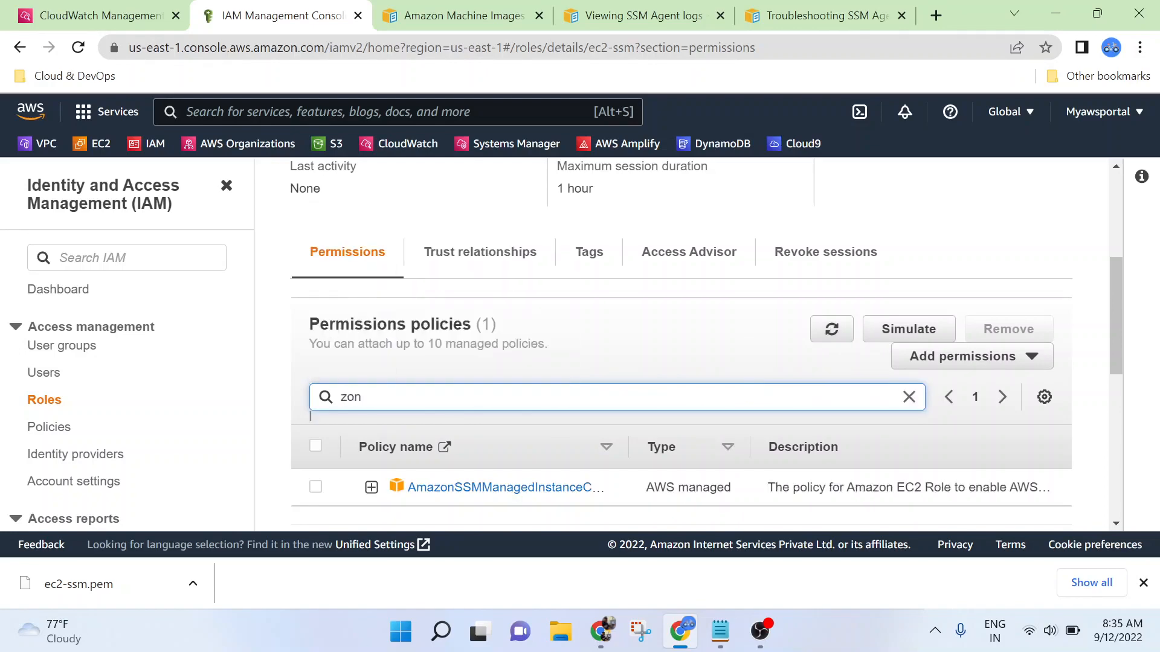
pyautogui.press('BackSpace')
pyautogui.press('BackSpace')
pyautogui.write('amazoncloudwatch')
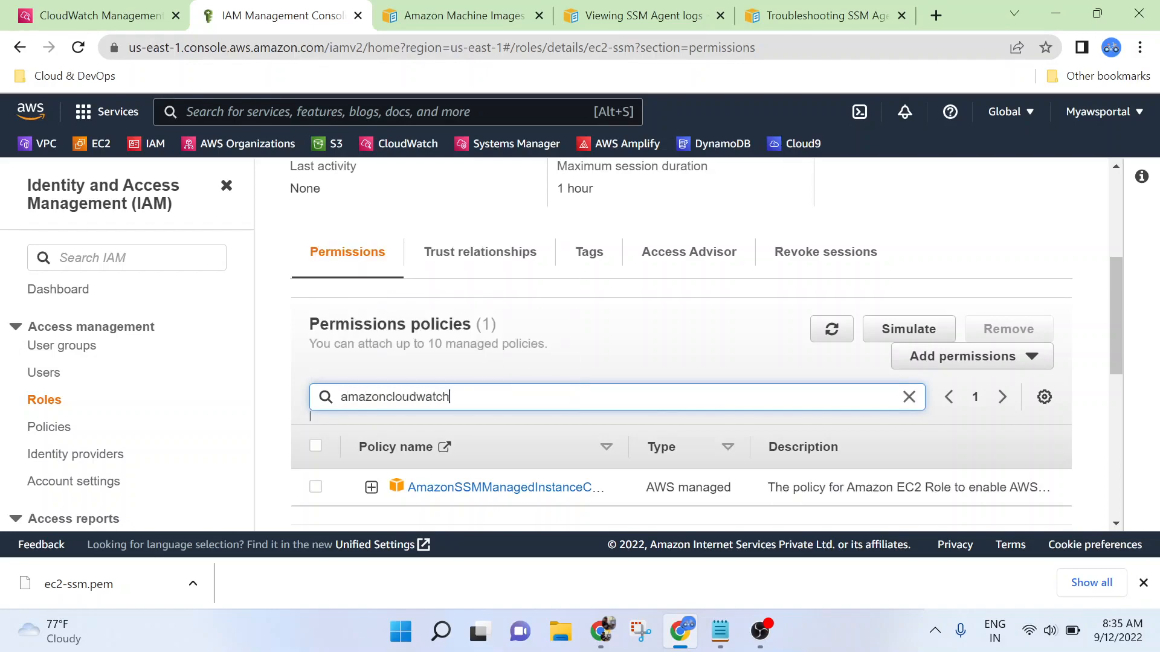
pyautogui.press('Return')
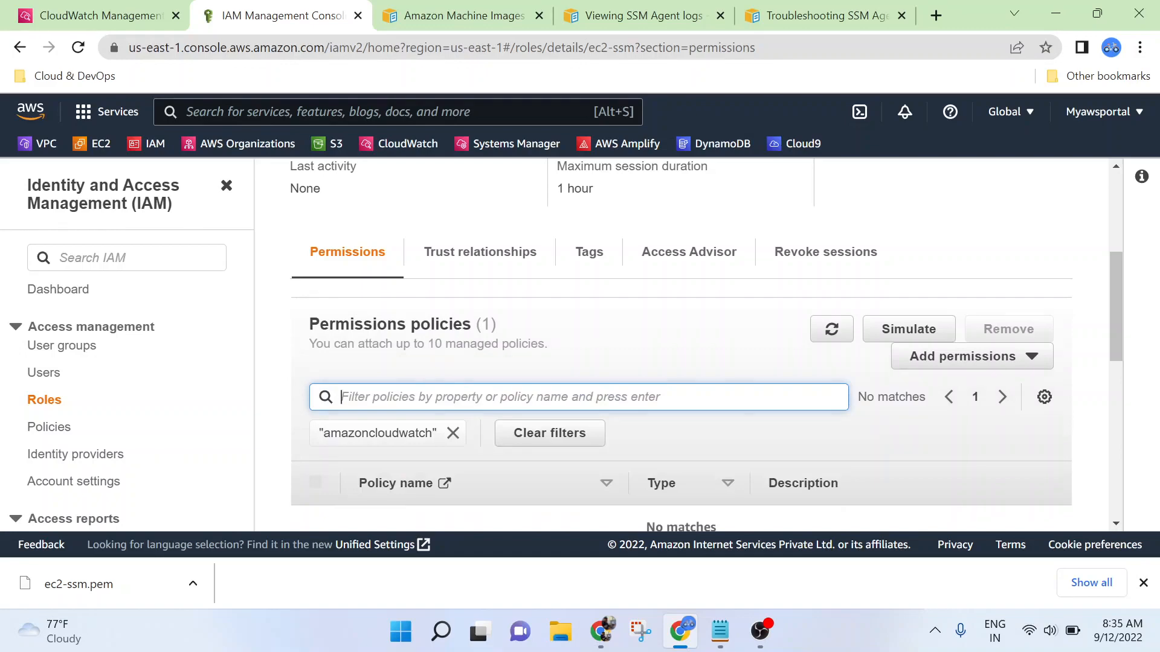
pyautogui.press('BackSpace')
pyautogui.click(454, 435)
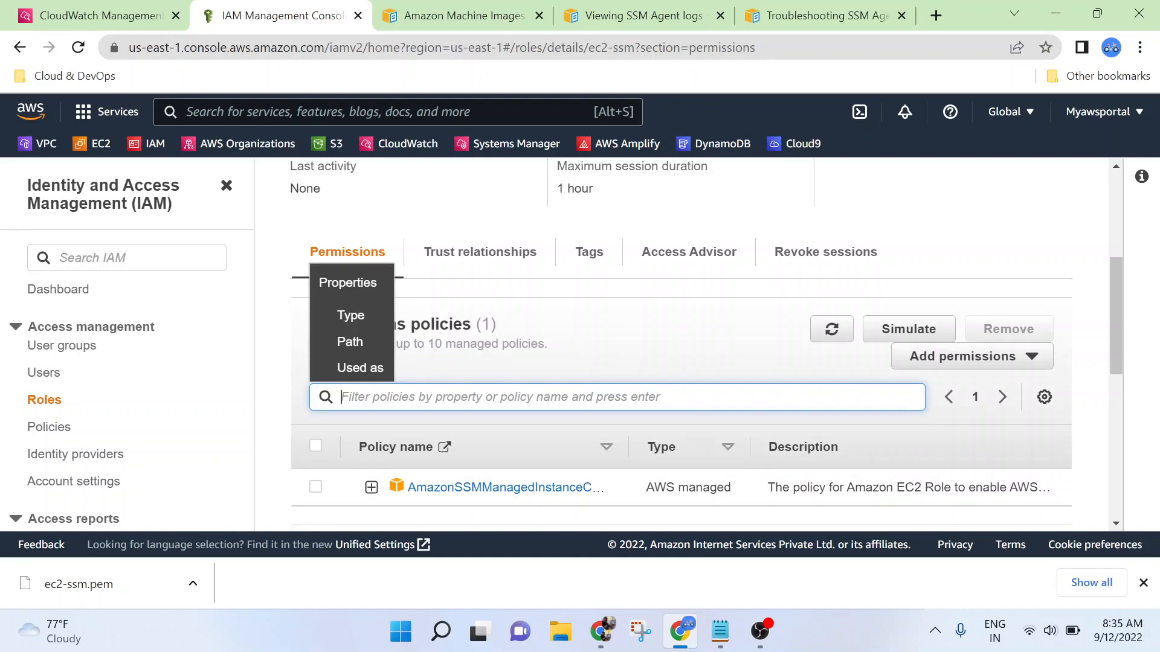
# Filter the role's permissions policies by type AWS managed and review the list.
pyautogui.click(353, 316)
pyautogui.click(423, 353)
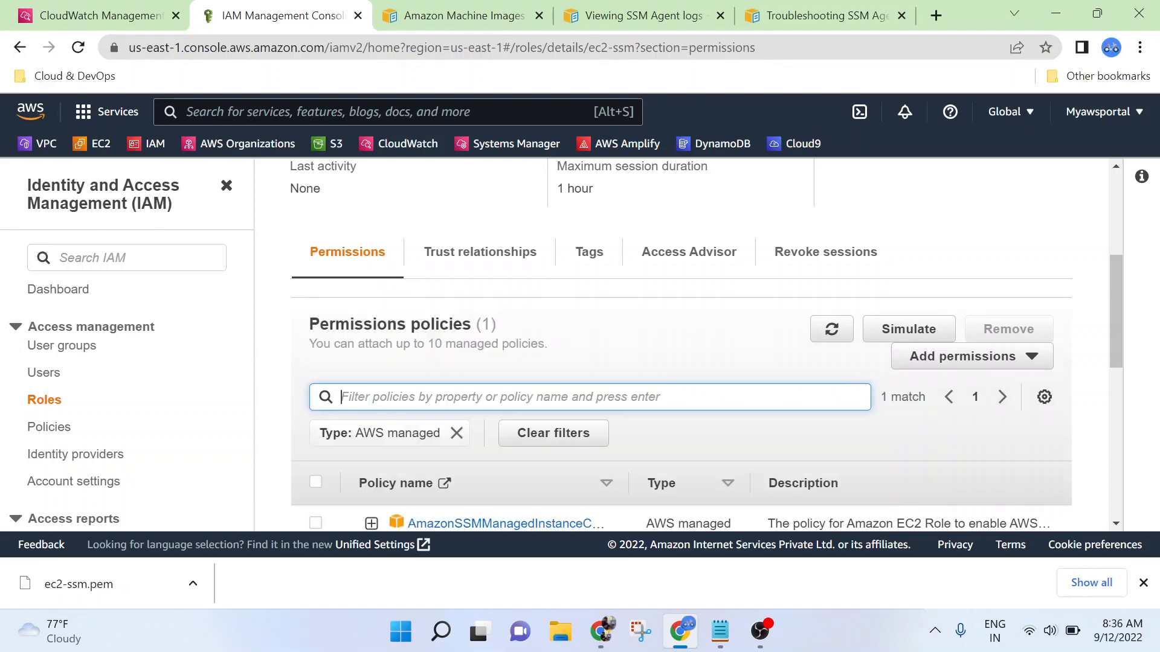
pyautogui.scroll(-5, 601, 462)
pyautogui.scroll(3, 619, 423)
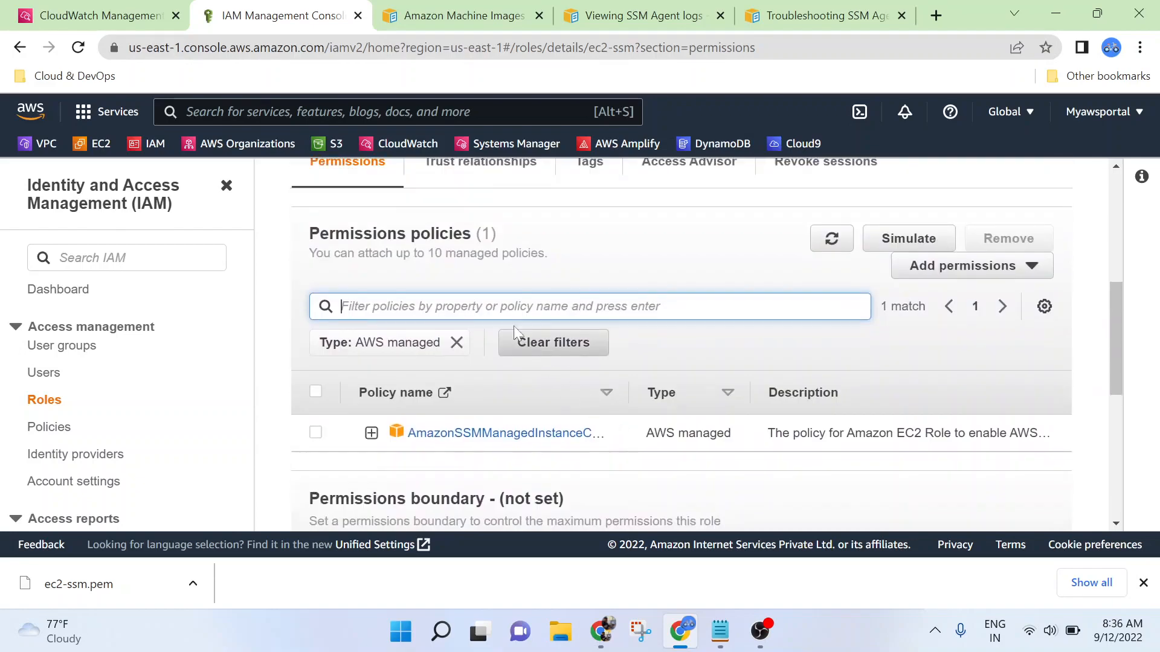
# Add a "cloudwatch" filter to the AWS managed policies, and remove both filters.
pyautogui.click(341, 307)
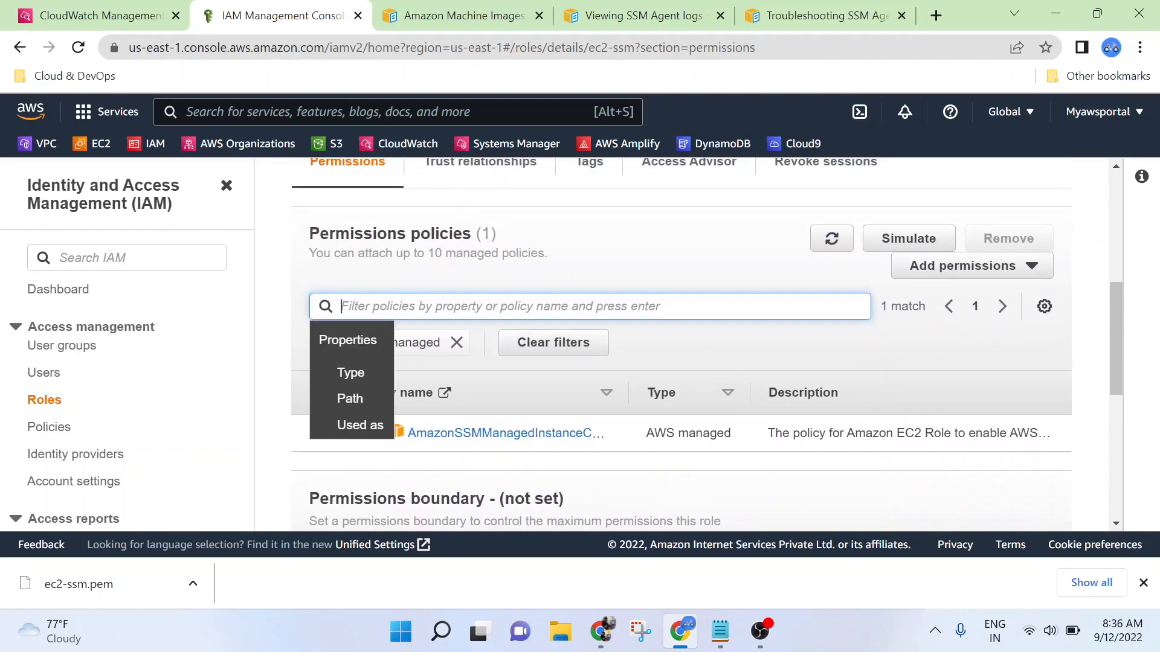
pyautogui.write('cloi')
pyautogui.write('udwatch')
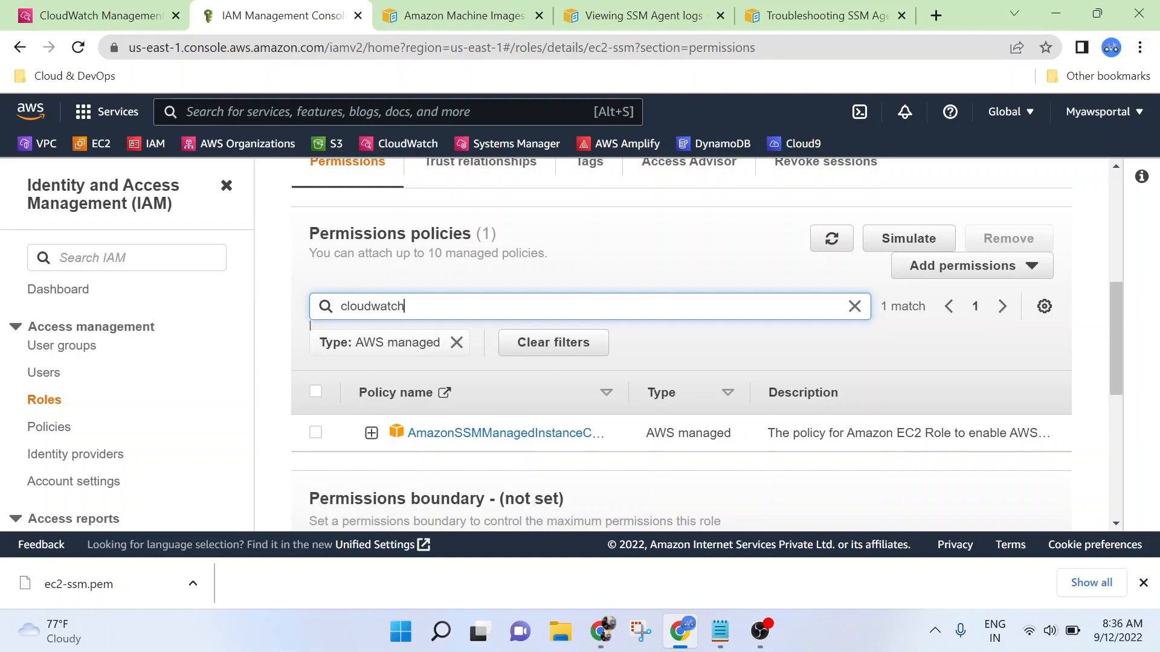
pyautogui.press('Return')
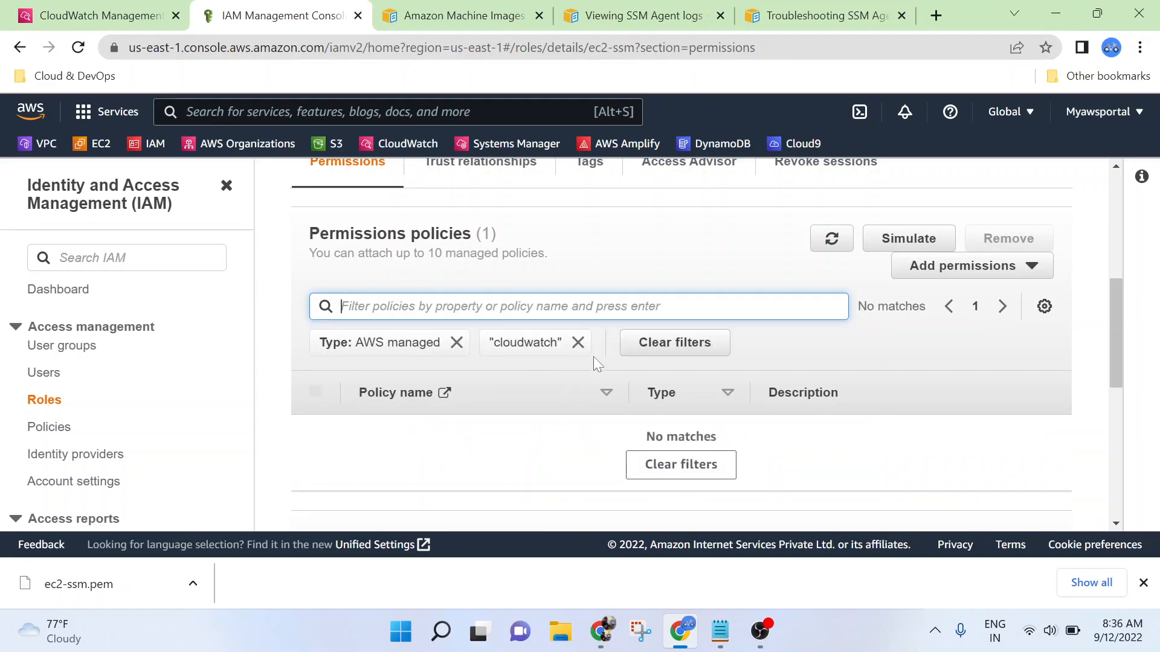
pyautogui.click(578, 343)
pyautogui.click(457, 342)
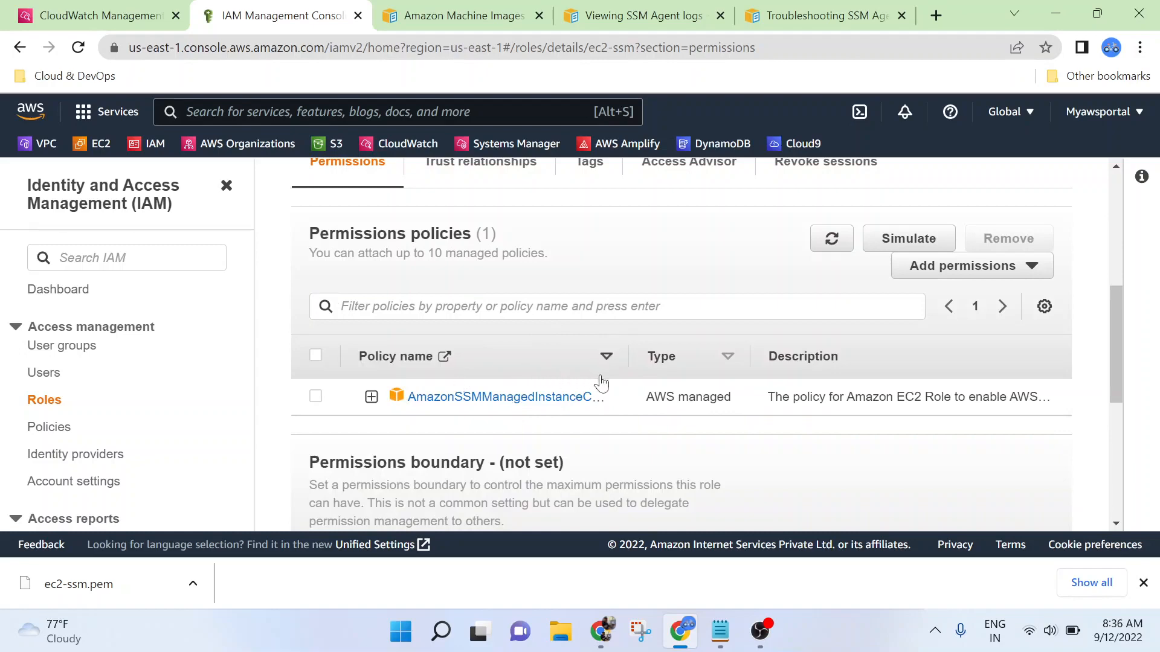
# Open the attached AmazonSSMManagedInstanceCore policy from the ec2-ssm role and view its permissions summary.
pyautogui.scroll(-3, 610, 390)
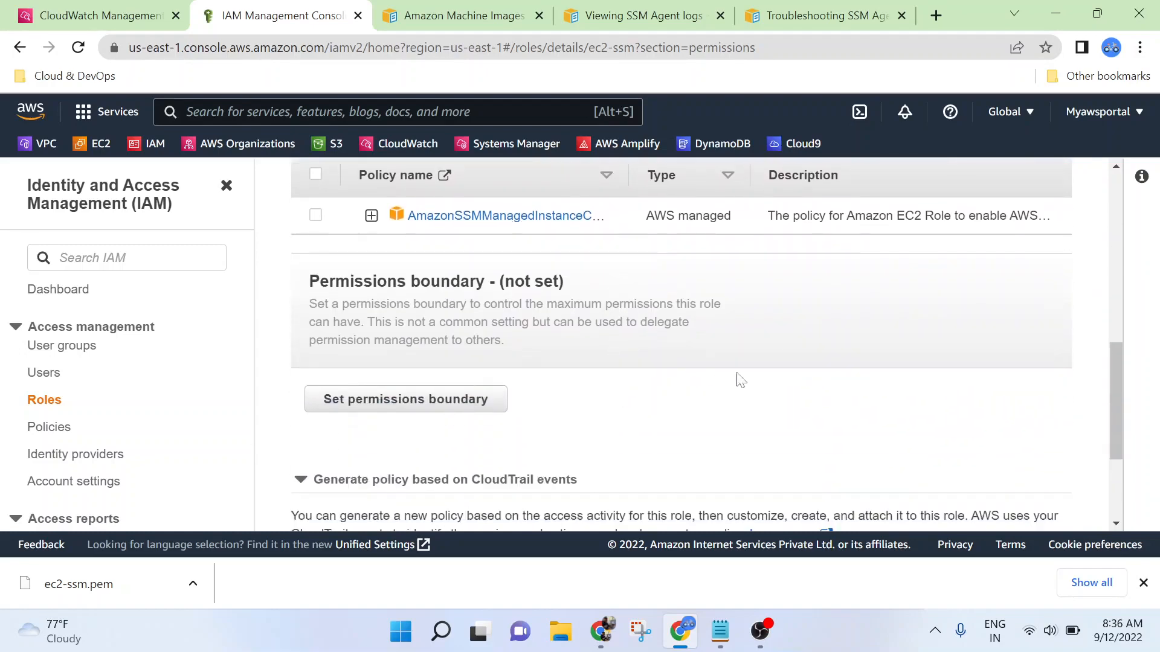
pyautogui.scroll(1, 770, 400)
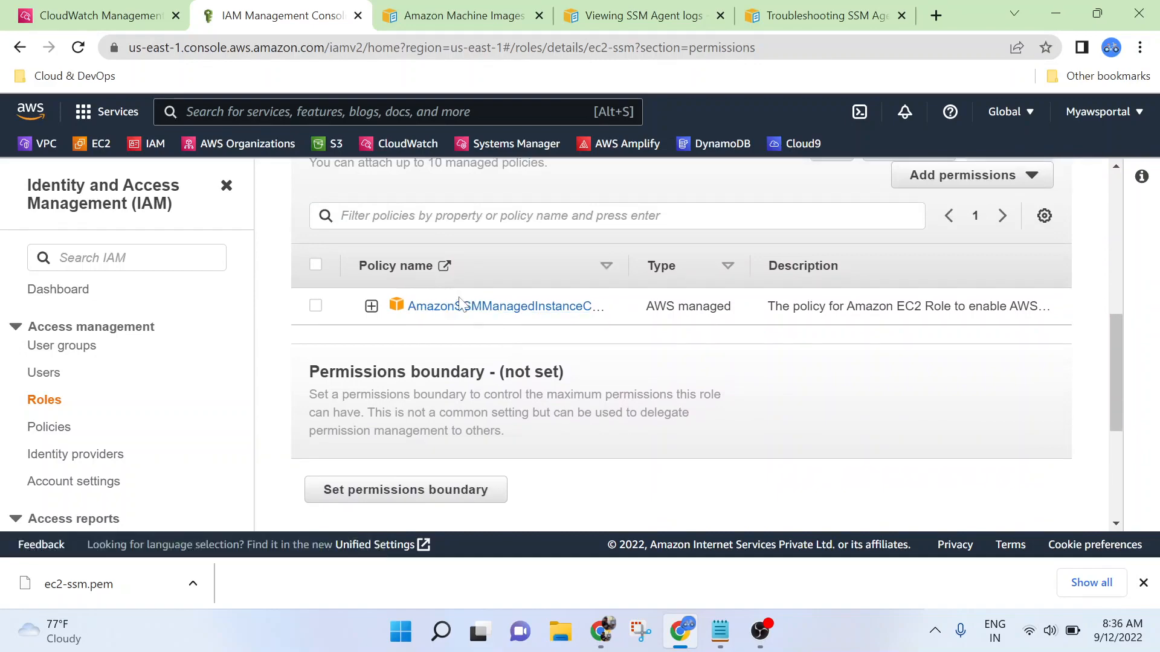
pyautogui.click(459, 307)
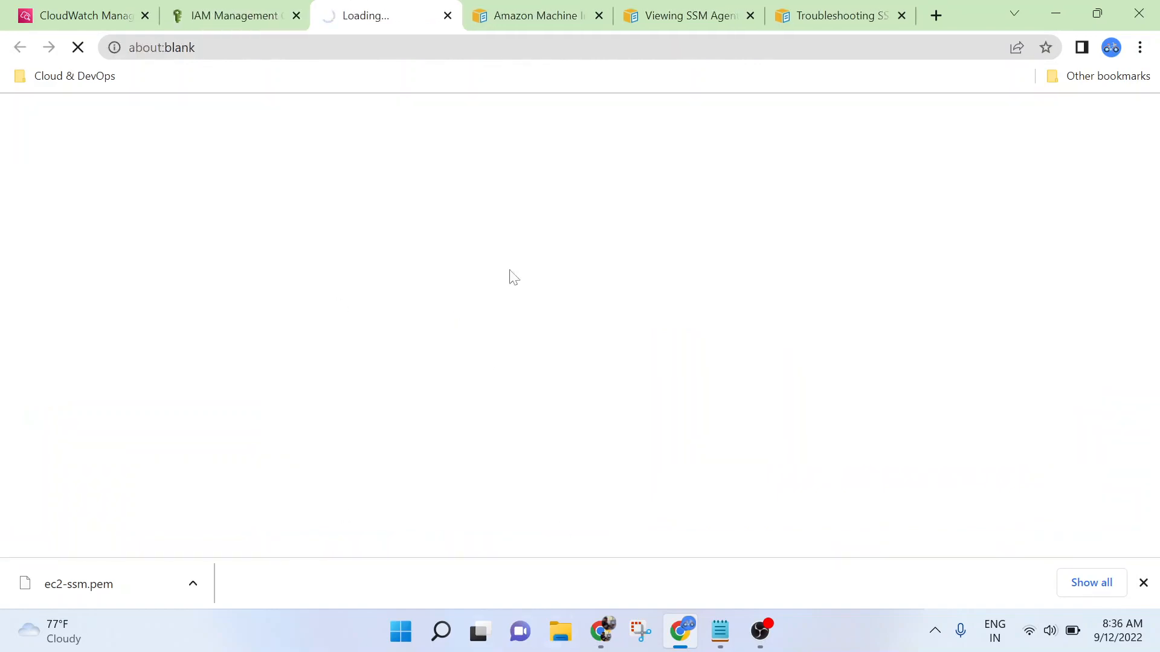
pyautogui.click(236, 8)
pyautogui.click(423, 13)
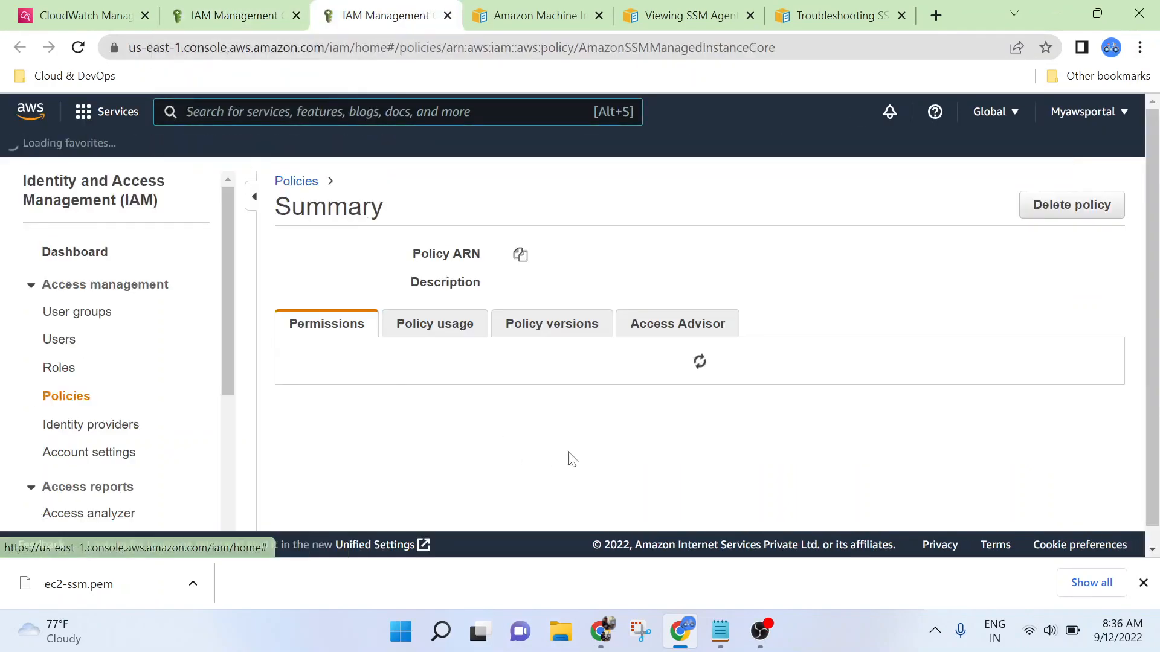
pyautogui.scroll(-1, 664, 413)
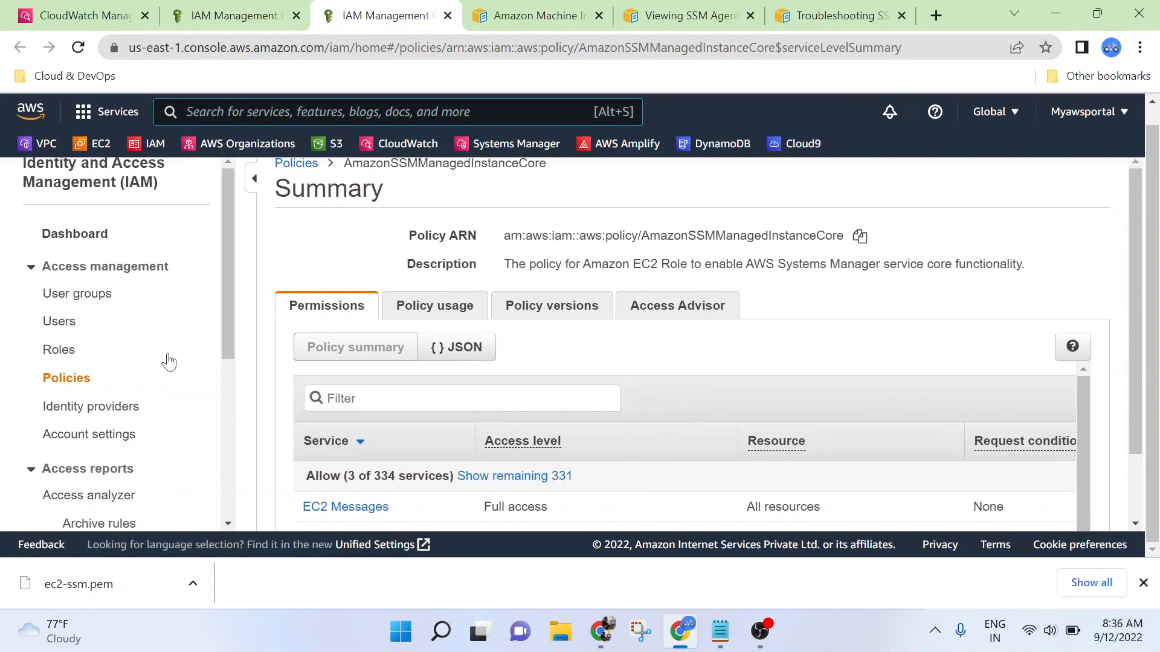
# Search the IAM roles for "ec2-ssm" and open the ec2-ssm role.
pyautogui.click(59, 339)
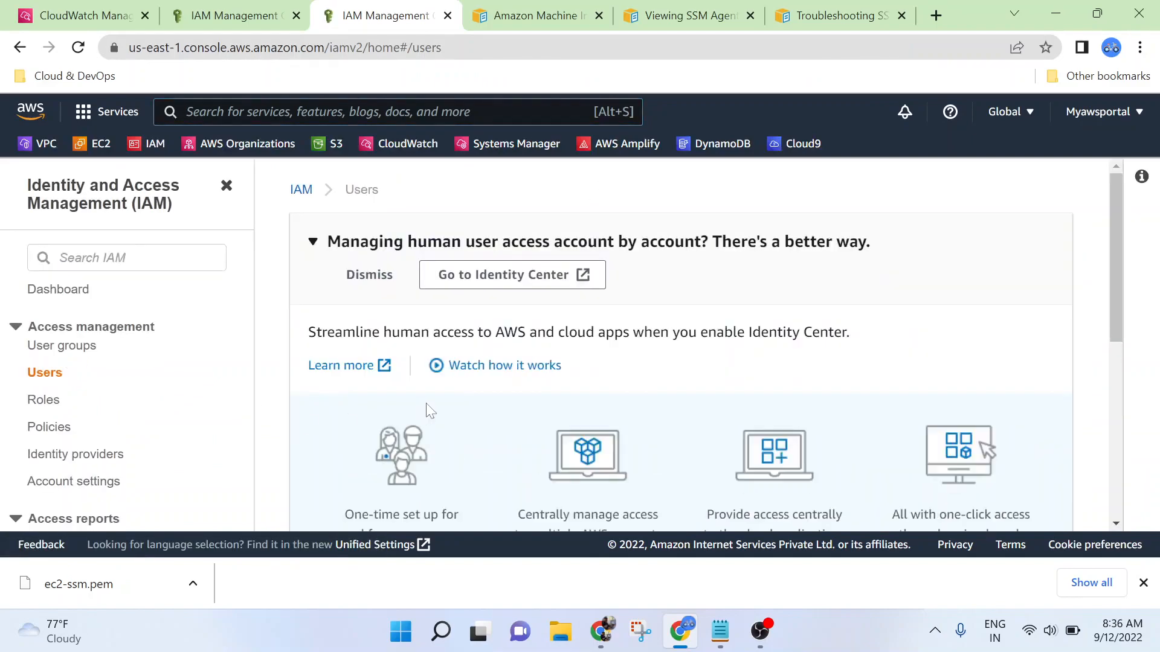
pyautogui.scroll(-6, 426, 405)
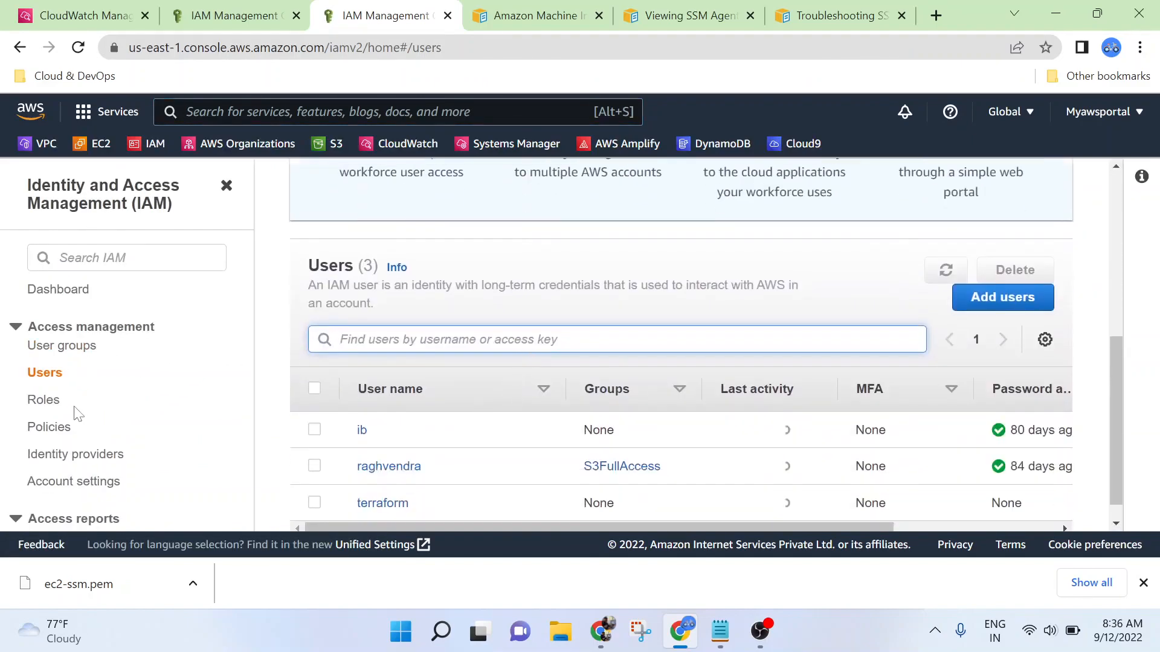
pyautogui.click(48, 401)
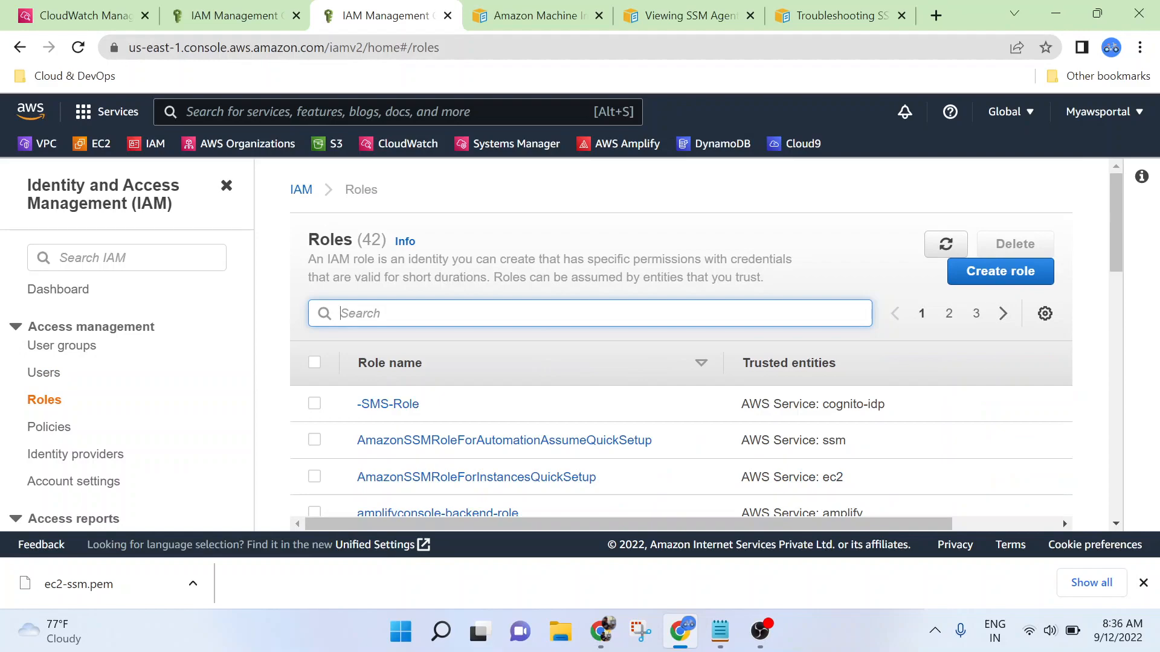
pyautogui.write('ec2')
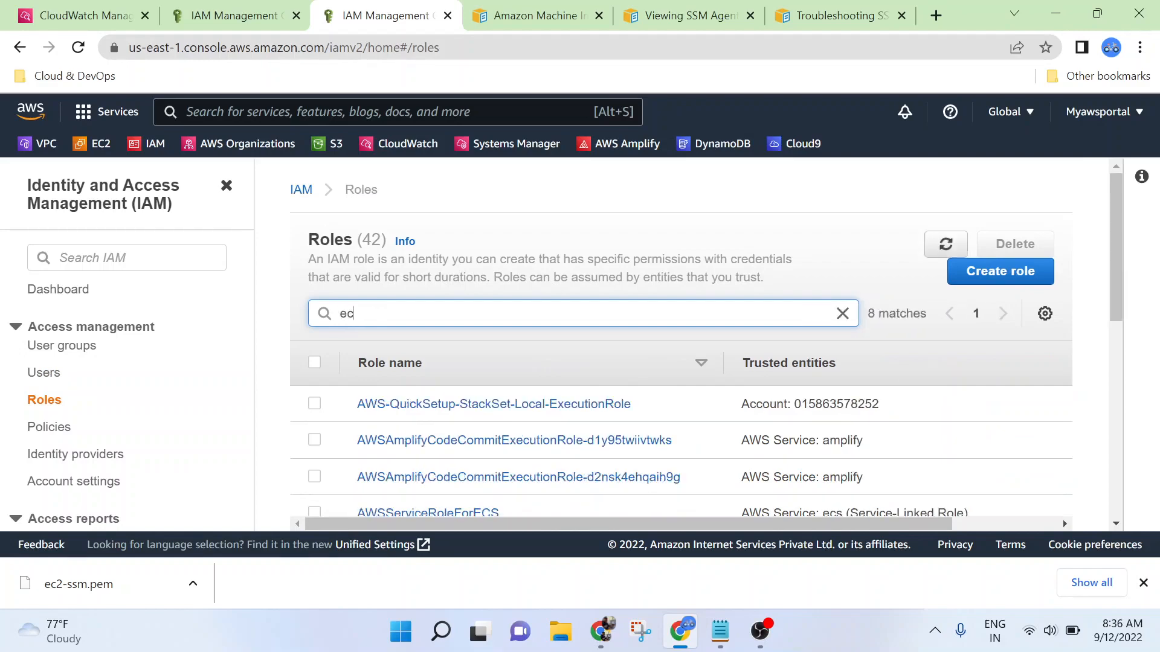
pyautogui.press('BackSpace')
pyautogui.write('-ssm')
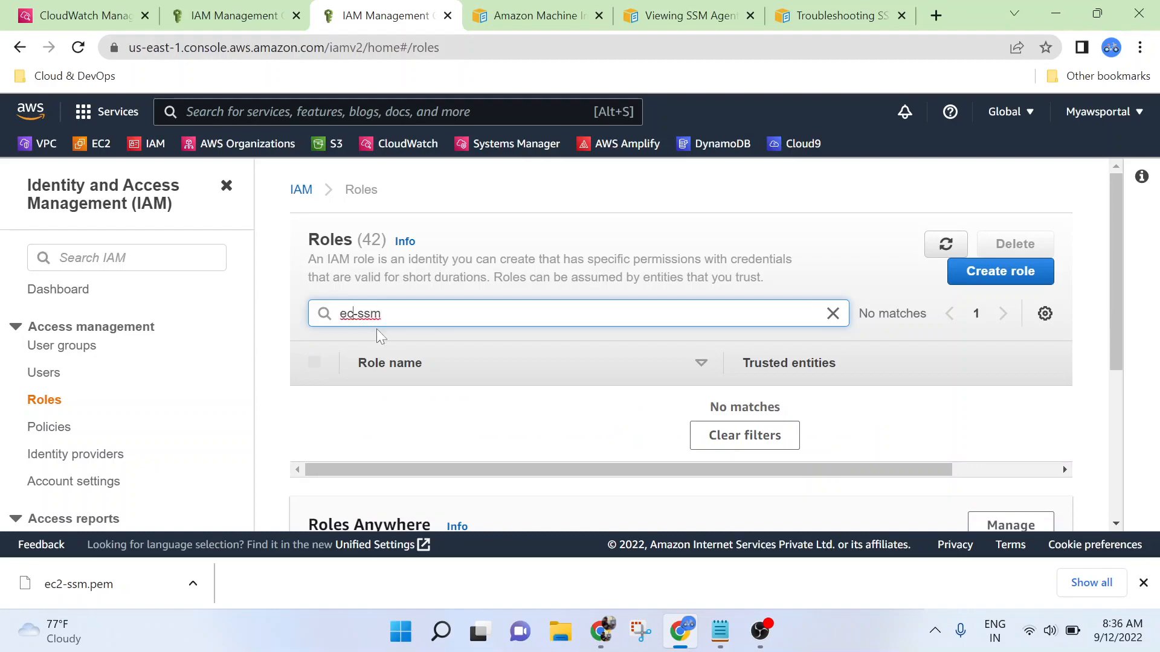
pyautogui.write('2')
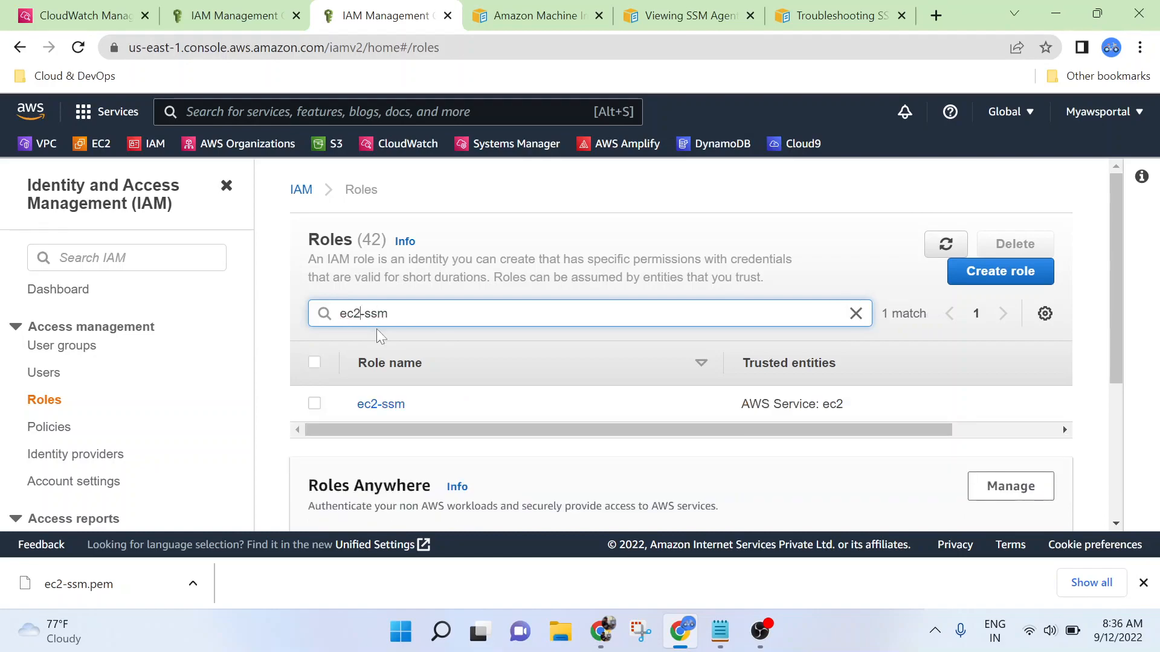
pyautogui.click(382, 404)
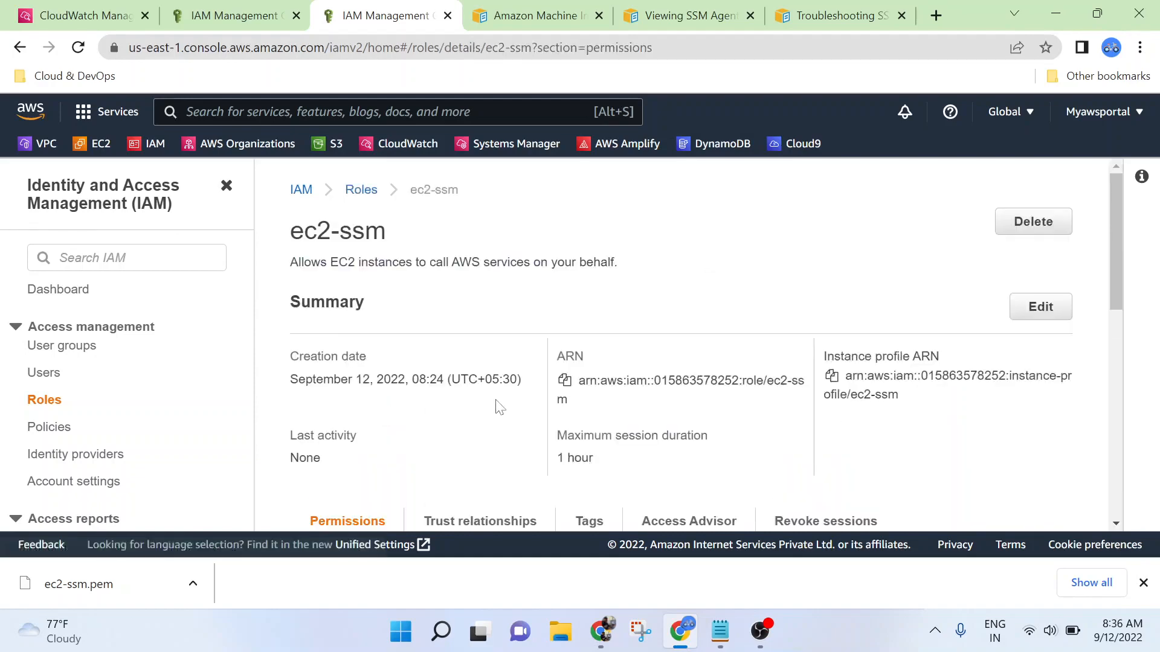
# Start attaching policies to the ec2-ssm role and filter the available policies by "cloudwatch".
pyautogui.scroll(-5, 681, 345)
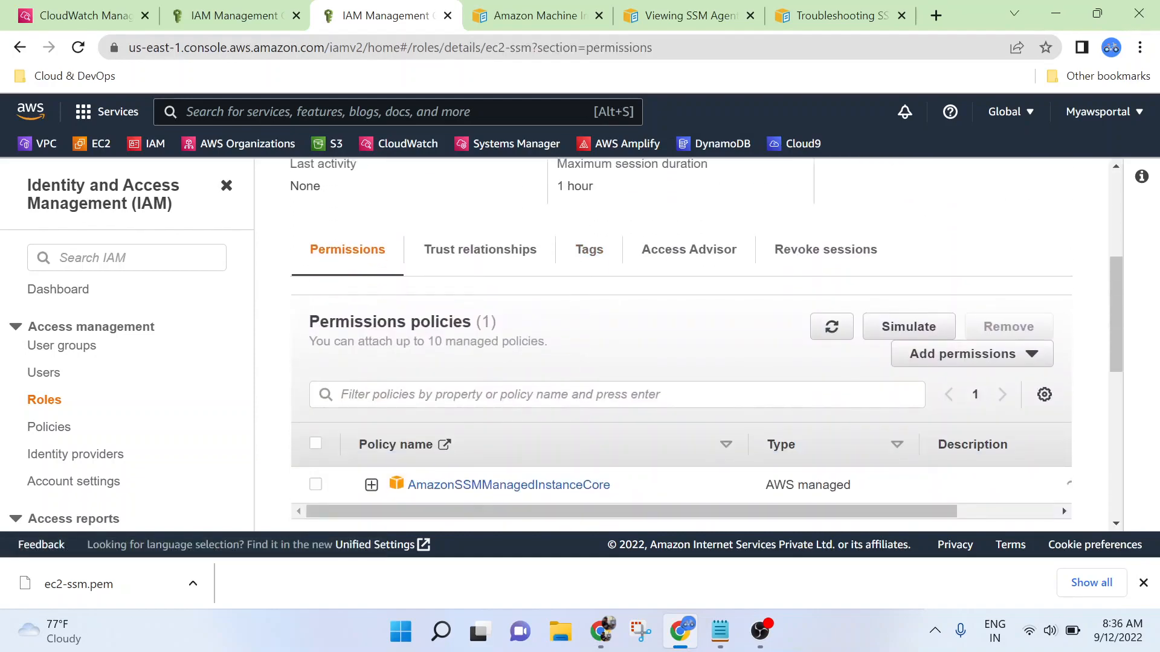
pyautogui.scroll(-2, 662, 435)
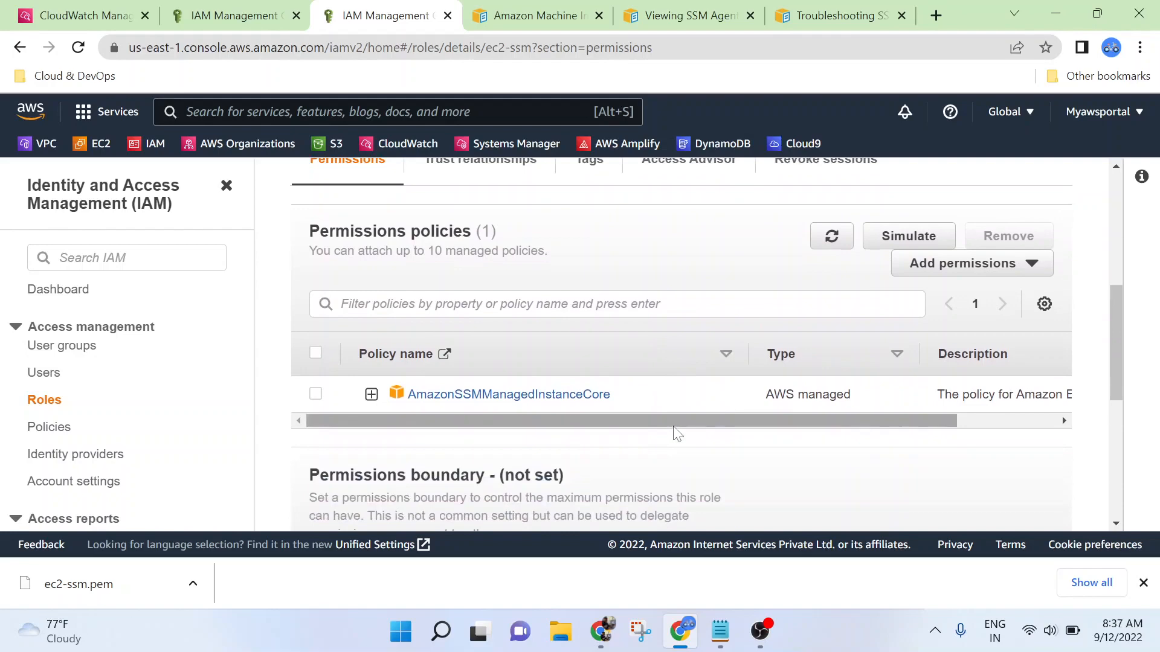
pyautogui.click(1027, 264)
pyautogui.click(942, 290)
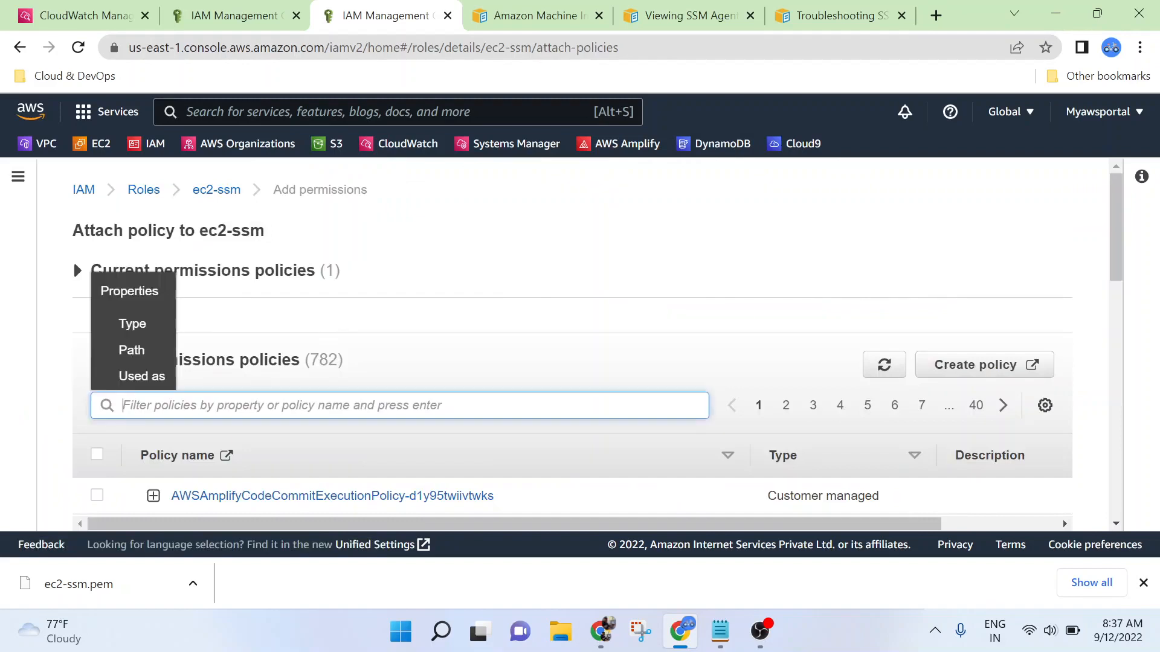
pyautogui.write('cloud')
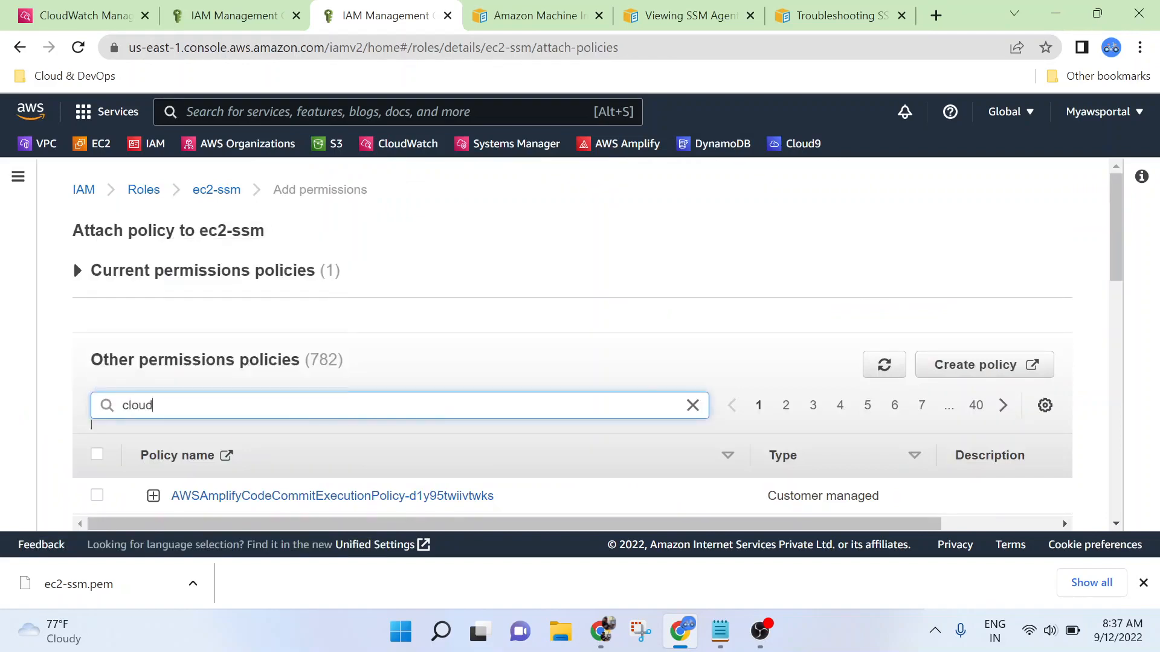
pyautogui.write('watch')
pyautogui.press('Return')
pyautogui.scroll(-6, 355, 406)
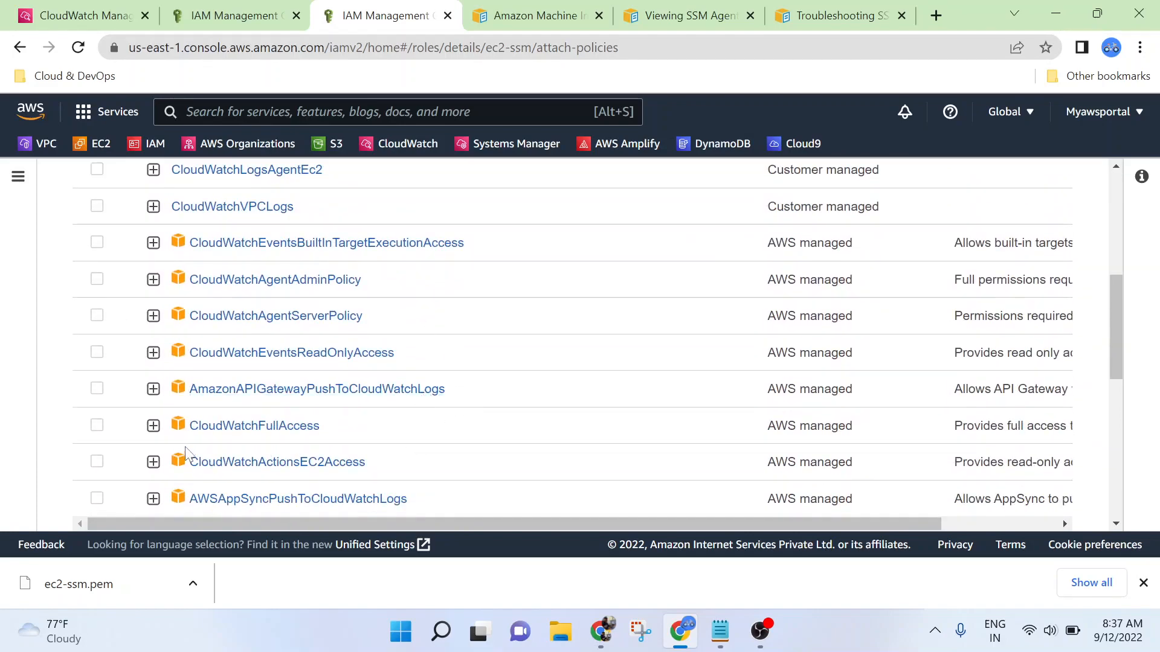
# Select the AWS managed CloudWatchFullAccess policy and attach it to the ec2-ssm role.
pyautogui.click(97, 426)
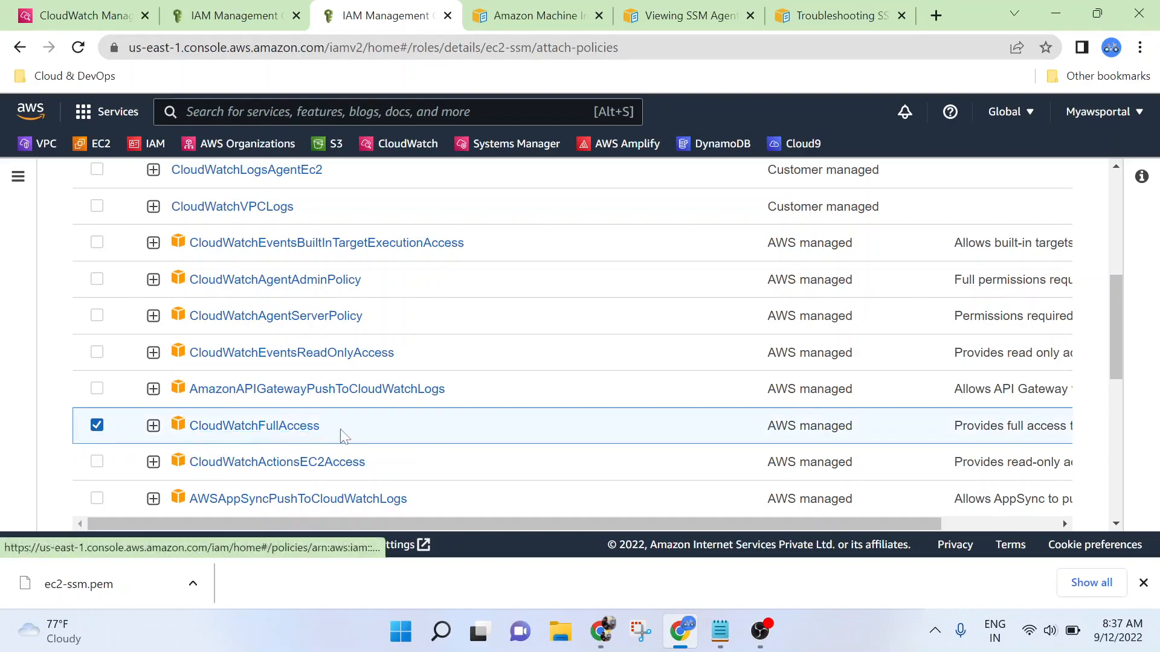
pyautogui.scroll(-5, 705, 435)
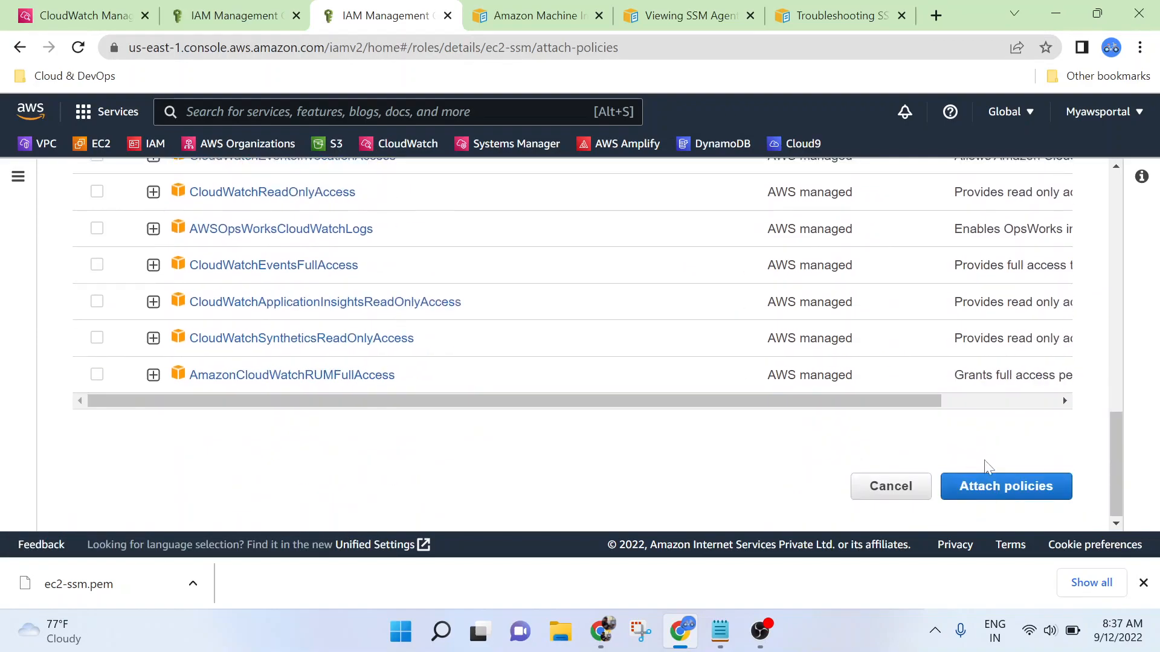
pyautogui.click(1010, 486)
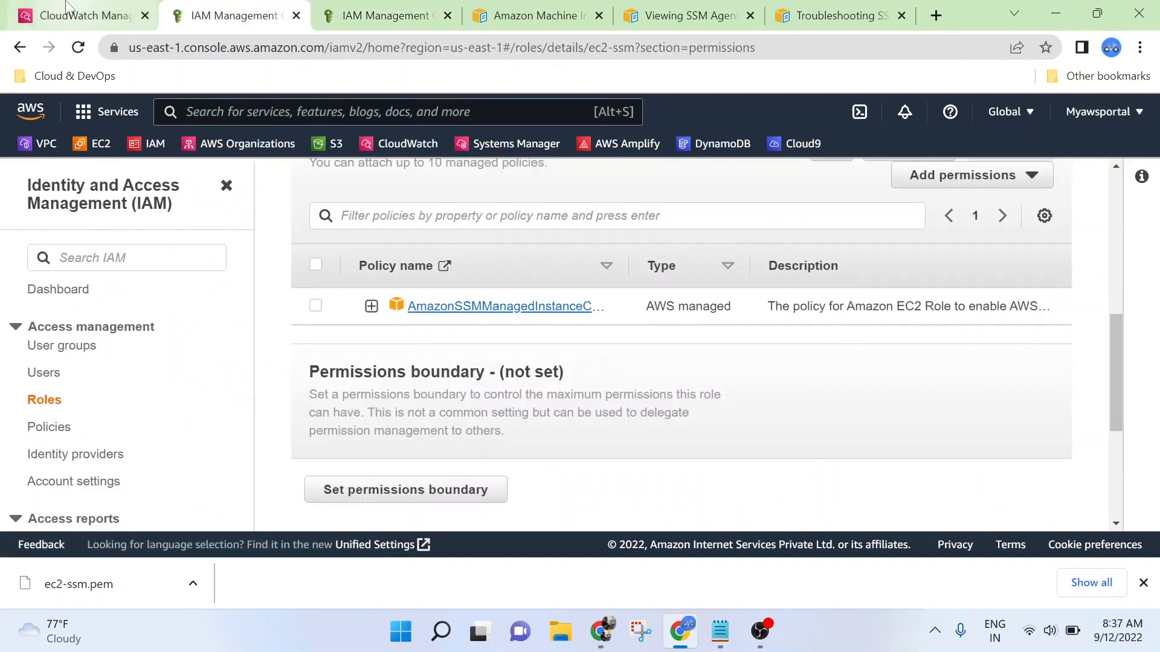
# Reload the CloudWatch console and create a log group named ec2-ssm-log with retention left at Never expire.
pyautogui.click(85, 15)
pyautogui.click(78, 47)
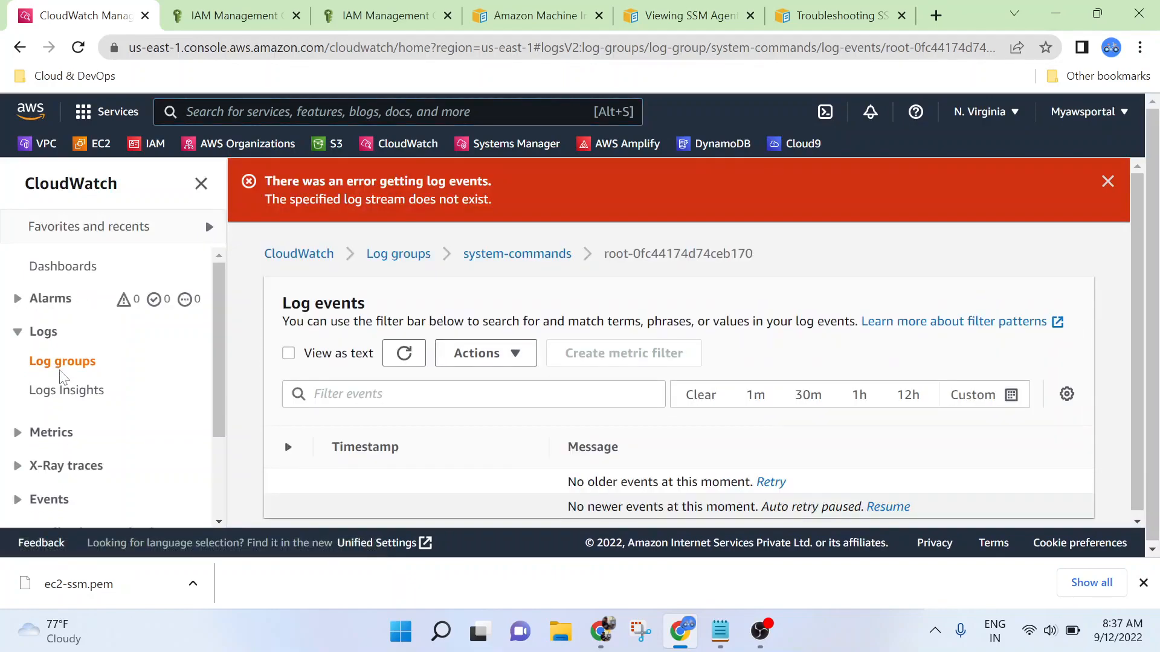
pyautogui.click(52, 363)
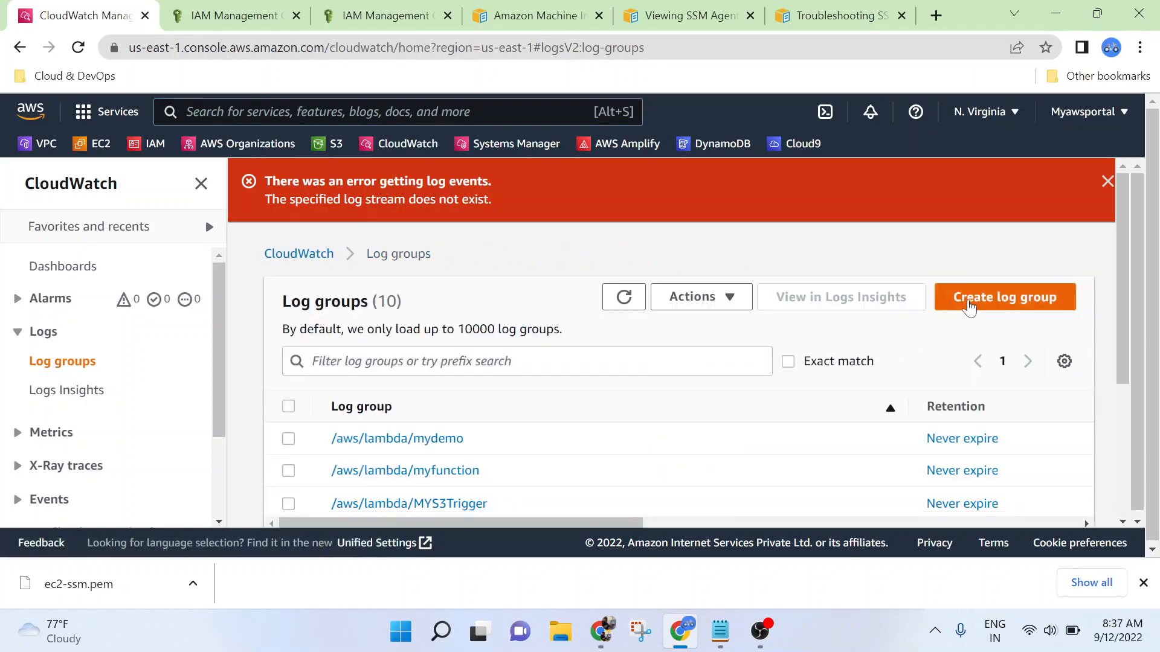
pyautogui.click(992, 301)
pyautogui.click(538, 435)
pyautogui.write('ec2-ssm-log')
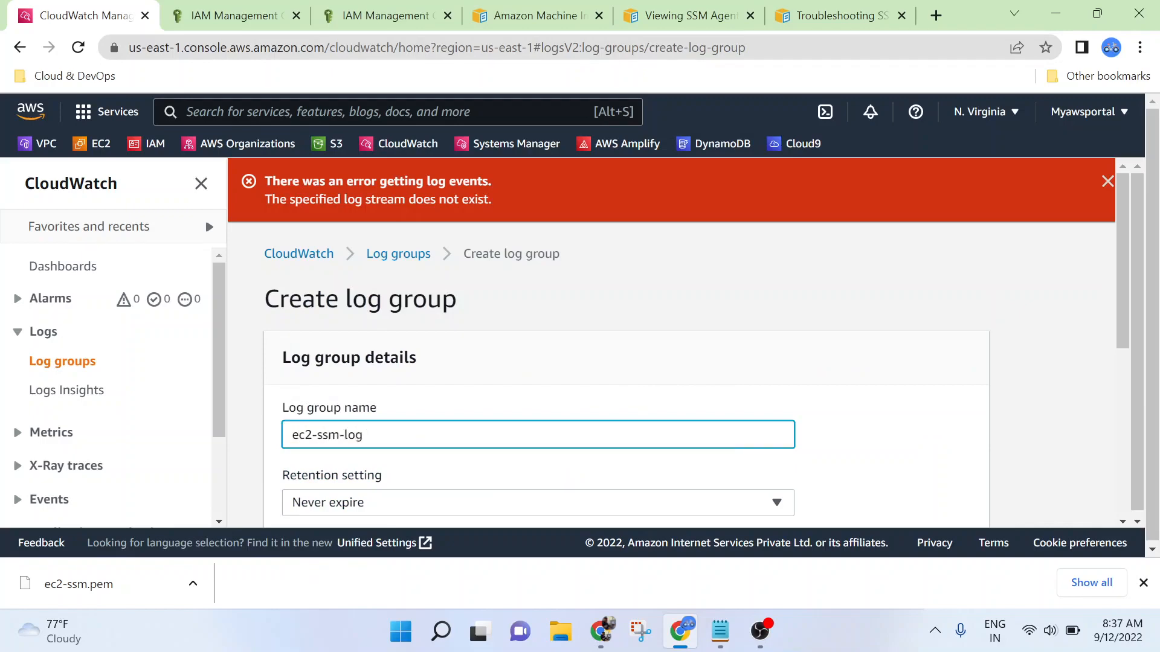
pyautogui.scroll(-3, 417, 432)
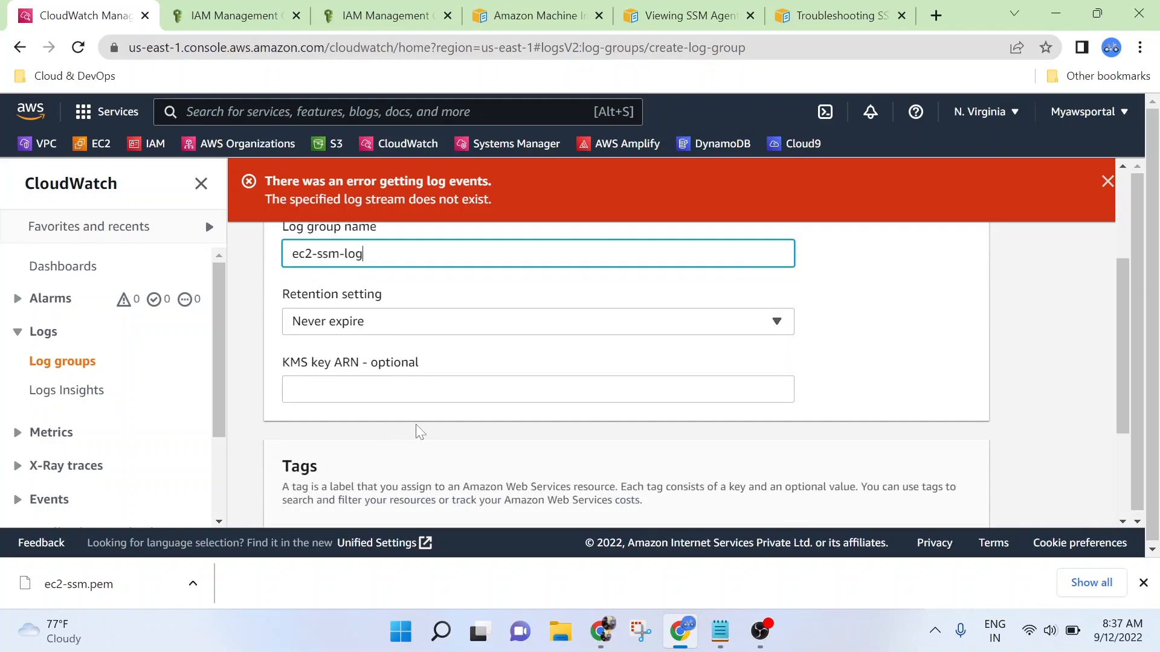
pyautogui.scroll(-3, 640, 471)
pyautogui.click(952, 497)
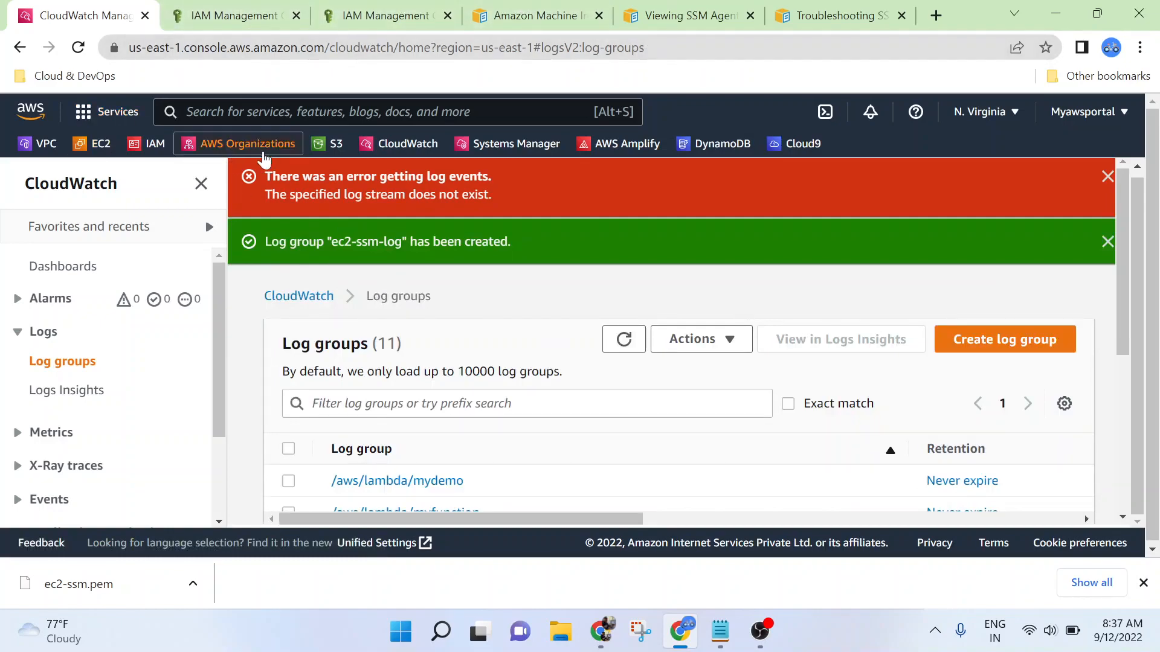
# Open Session Manager in Systems Manager and start a session on the listed target instance.
pyautogui.click(517, 148)
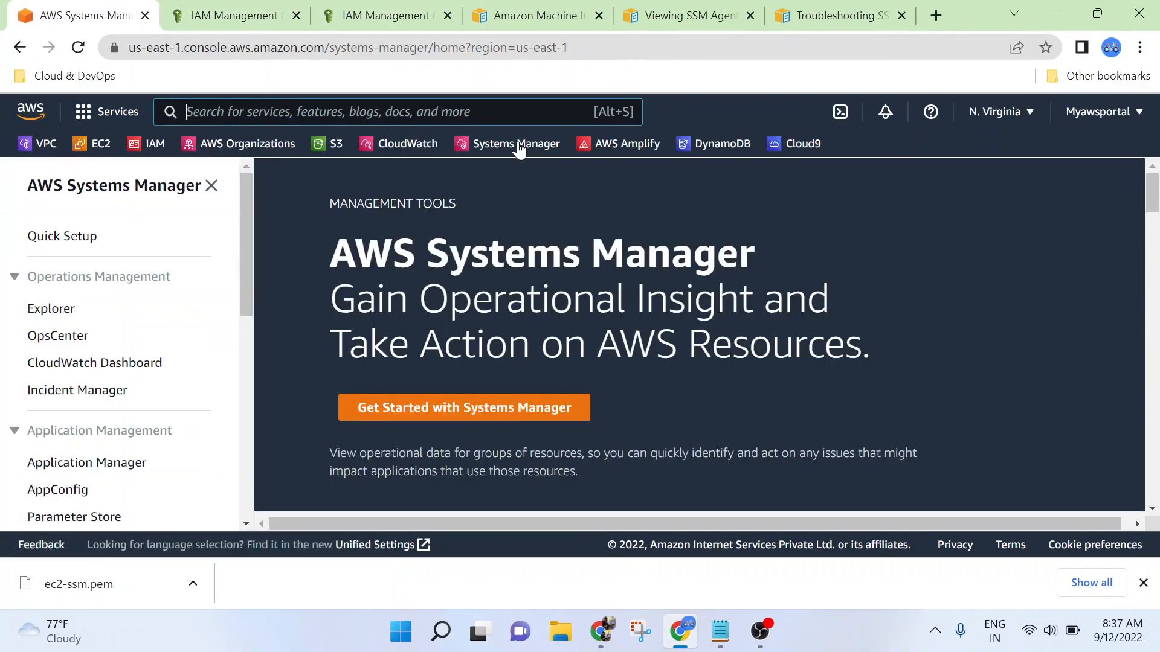
pyautogui.scroll(-9, 133, 360)
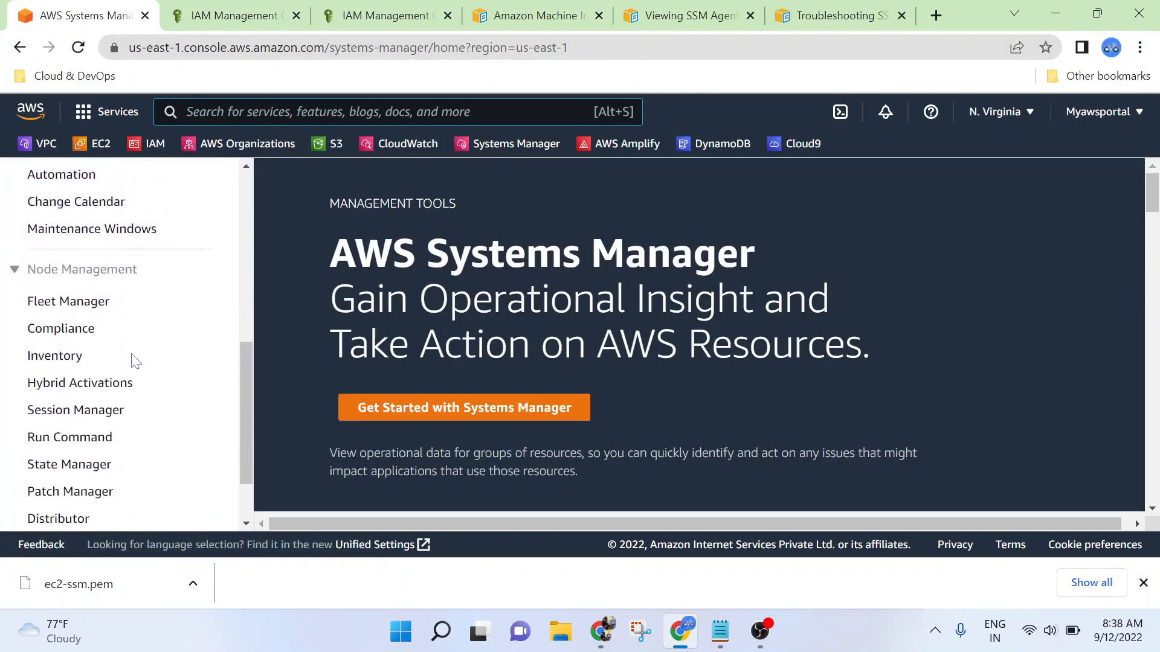
pyautogui.click(71, 331)
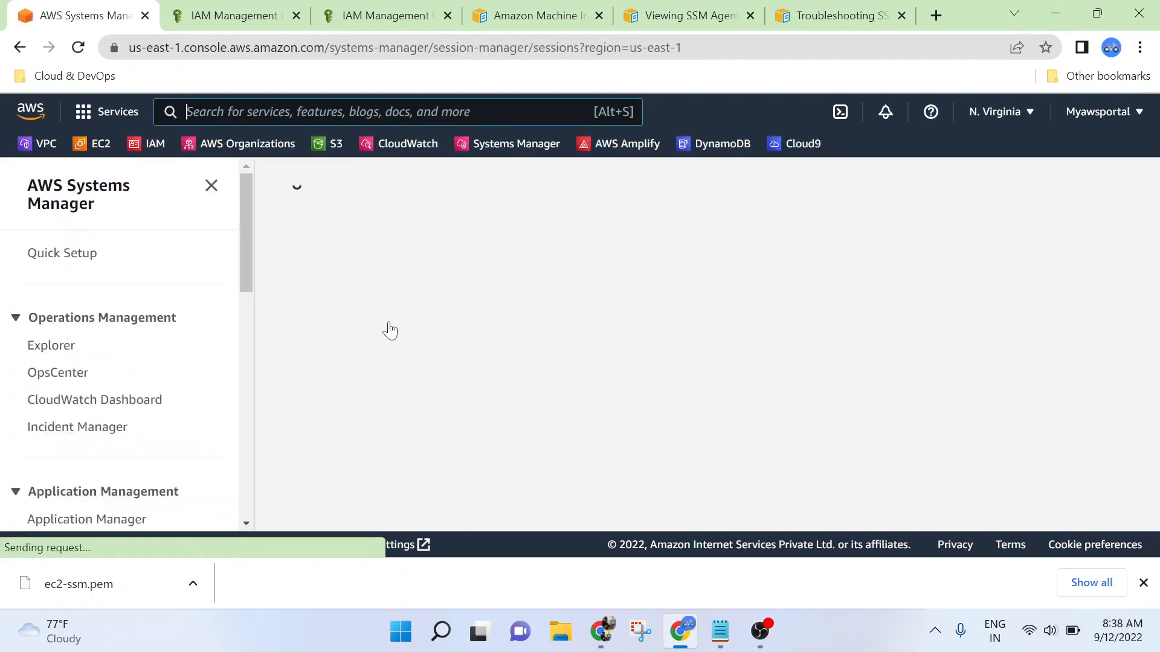
pyautogui.click(1015, 360)
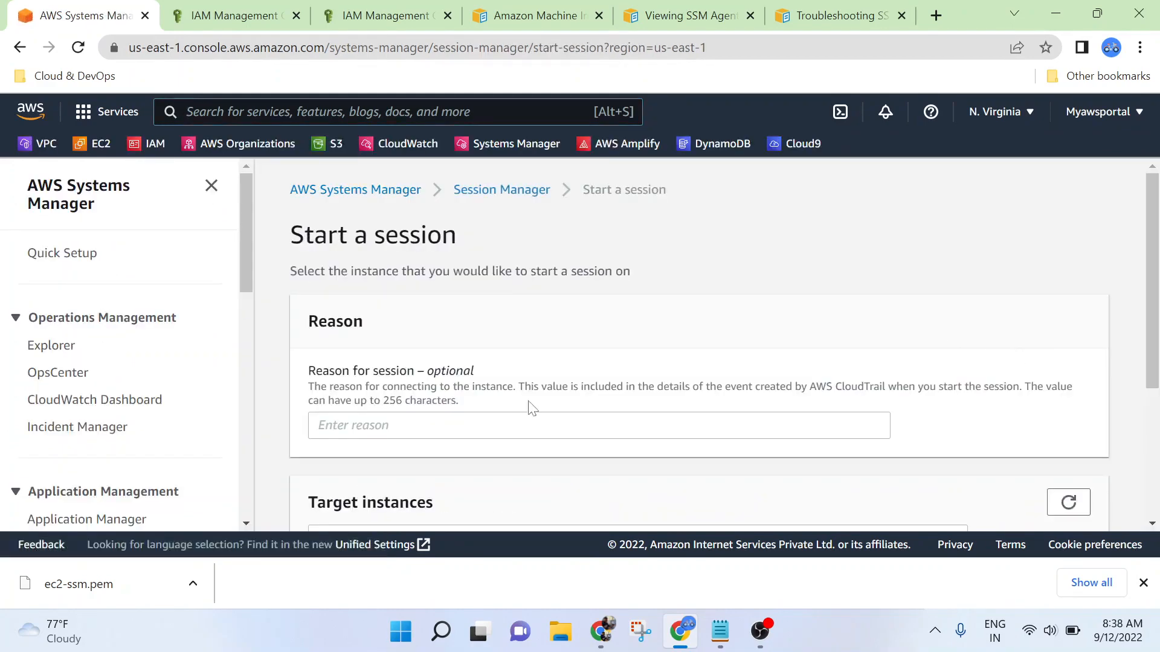
pyautogui.scroll(-3, 624, 403)
pyautogui.scroll(-1, 338, 460)
pyautogui.click(314, 421)
pyautogui.click(1040, 502)
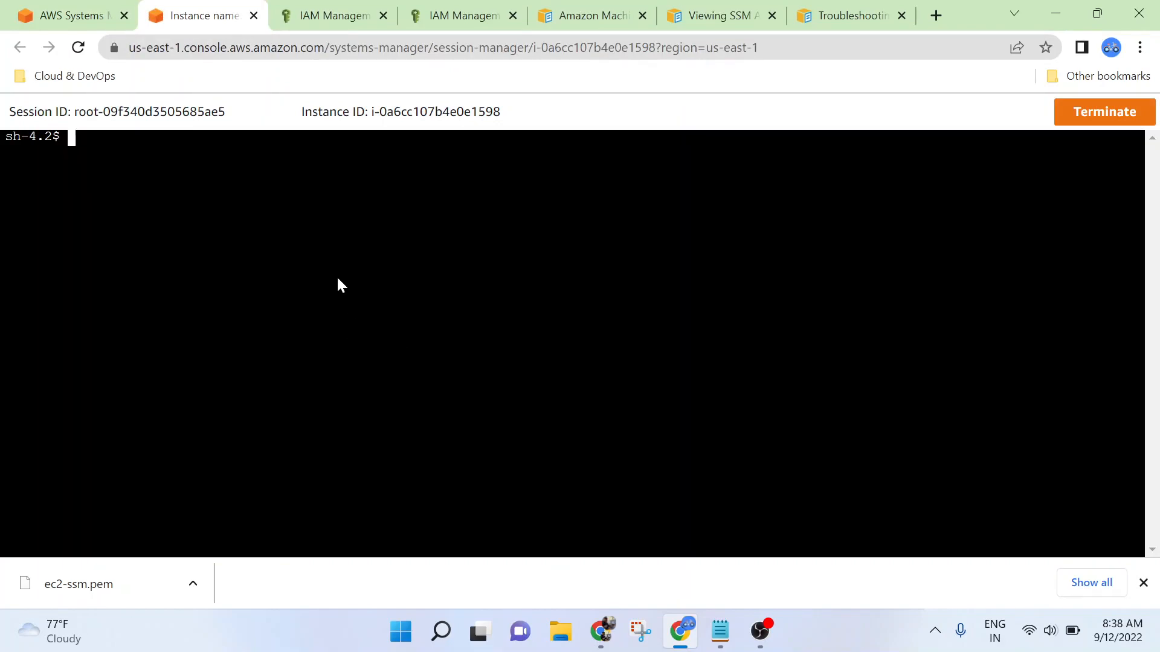
# Run the ls and top commands in the instance's session terminal.
pyautogui.write('ls')
pyautogui.press('Return')
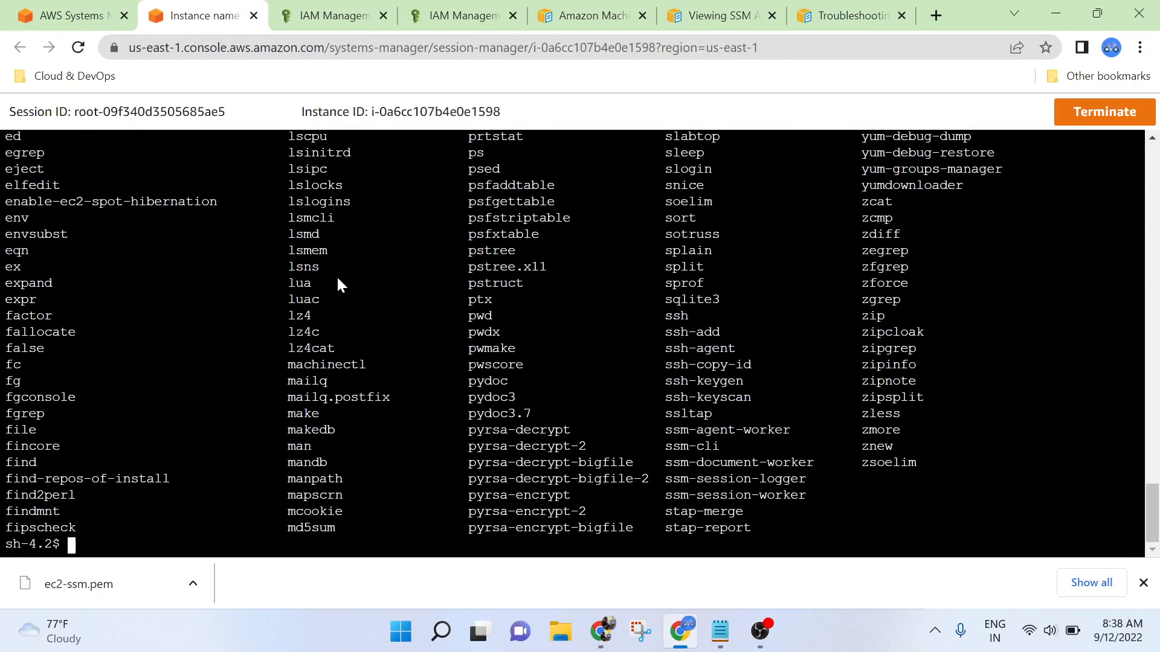
pyautogui.write('top')
pyautogui.press('Return')
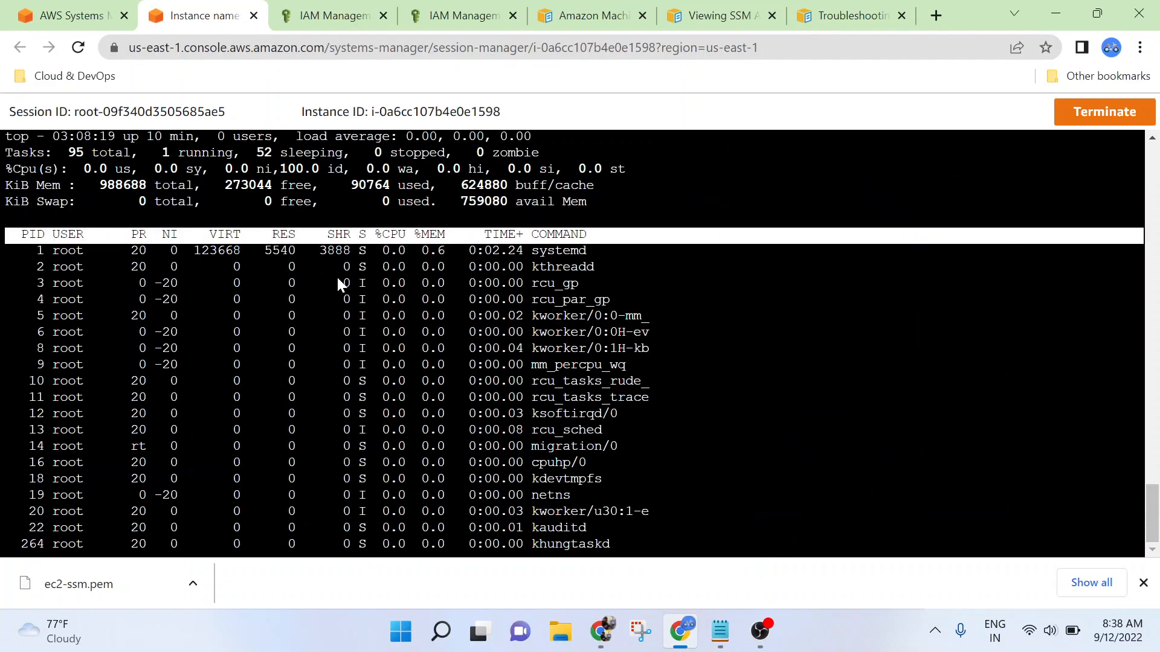
pyautogui.write('touch')
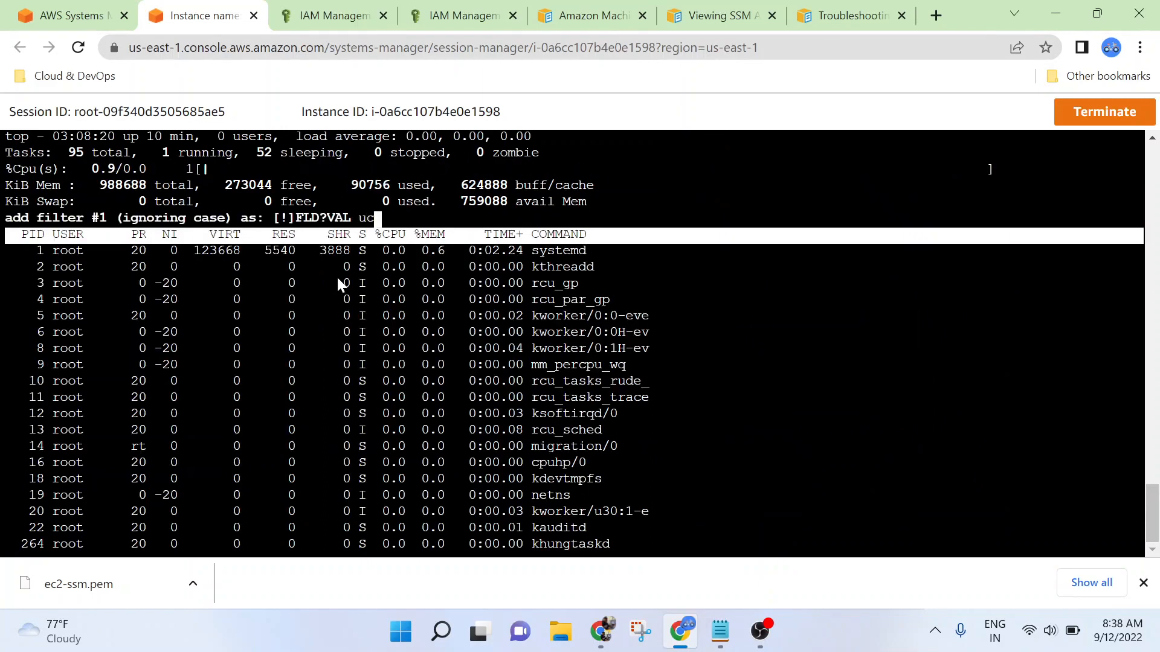
pyautogui.press('BackSpace')
pyautogui.press('BackSpace')
pyautogui.press('BackSpace')
pyautogui.press('Escape')
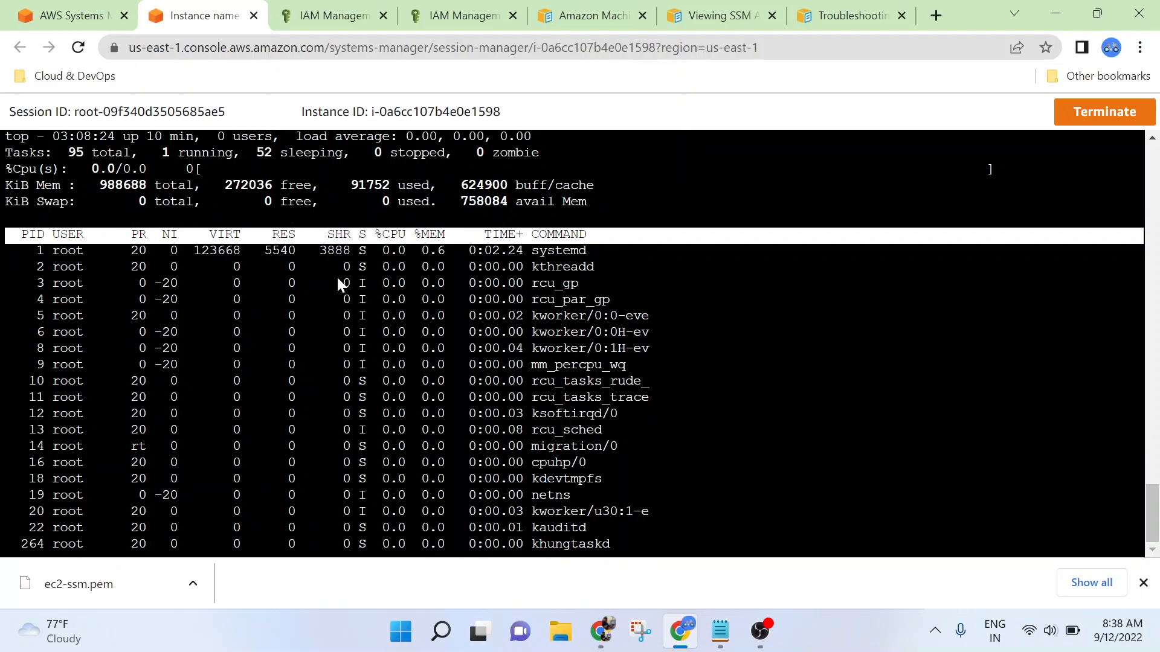
# Try twice to run the clear command in the session terminal while top is running.
pyautogui.press('c')
pyautogui.press('l')
pyautogui.press('e')
pyautogui.press('a')
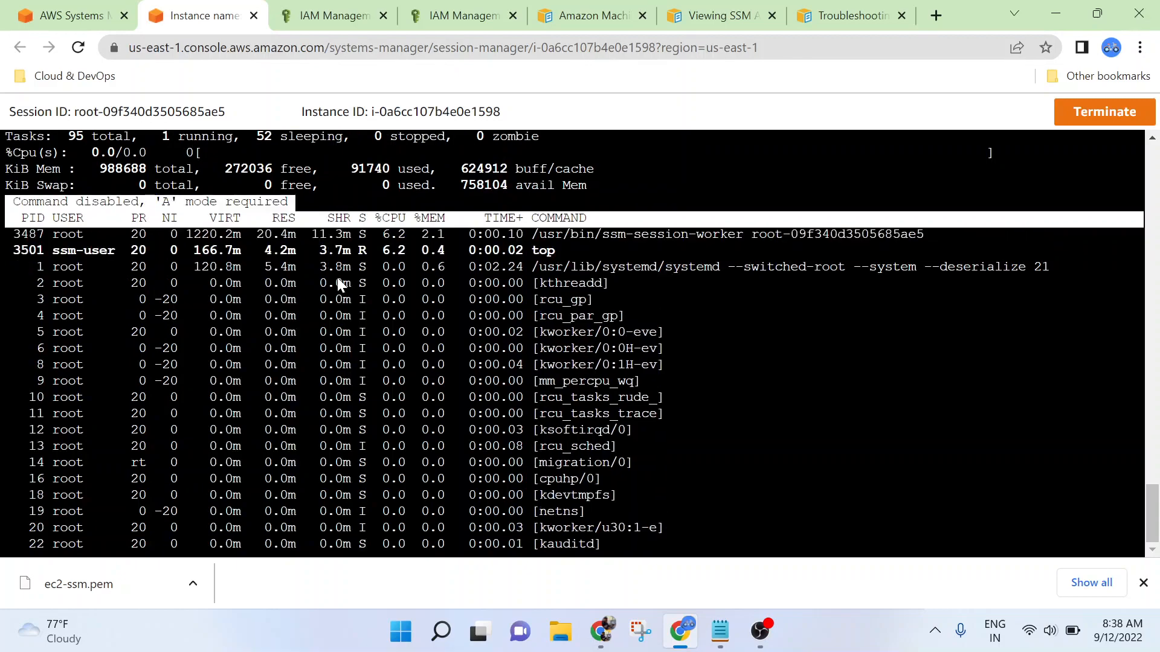
pyautogui.press('r')
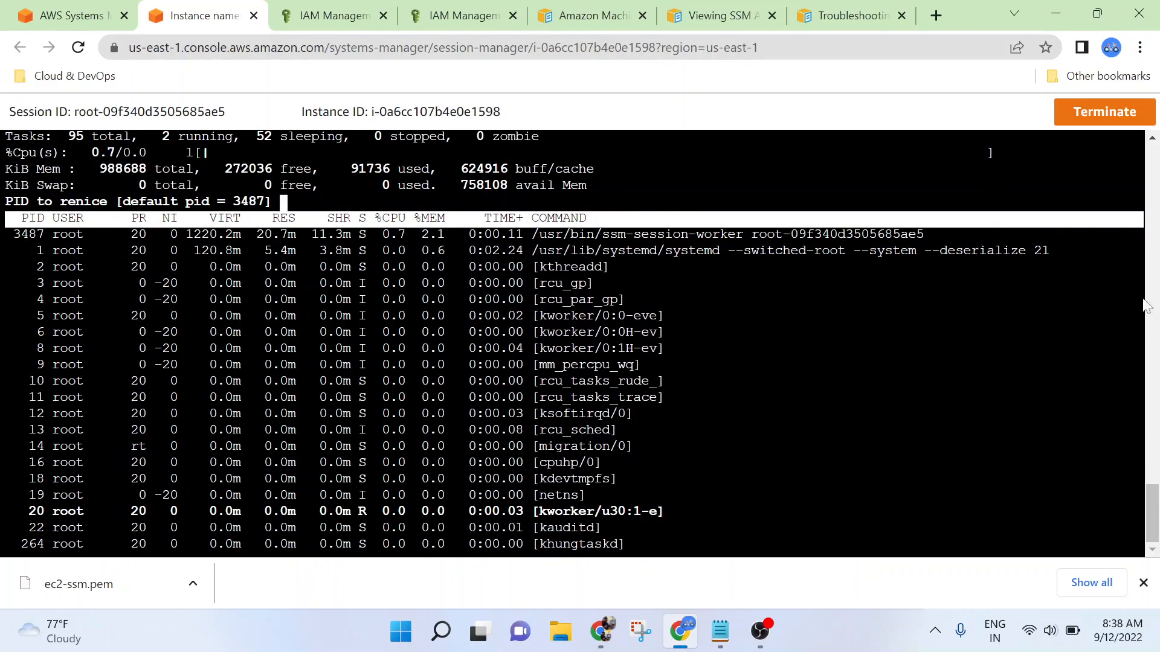
pyautogui.moveTo(1139, 531); pyautogui.dragTo(1017, 370)
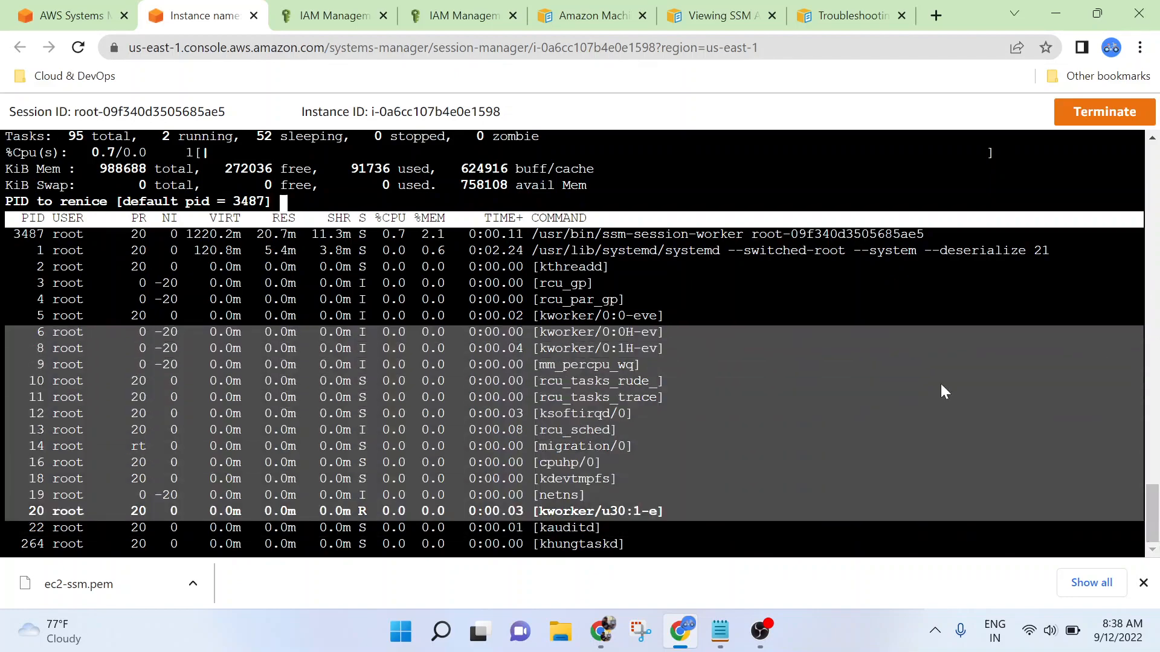
pyautogui.write('t')
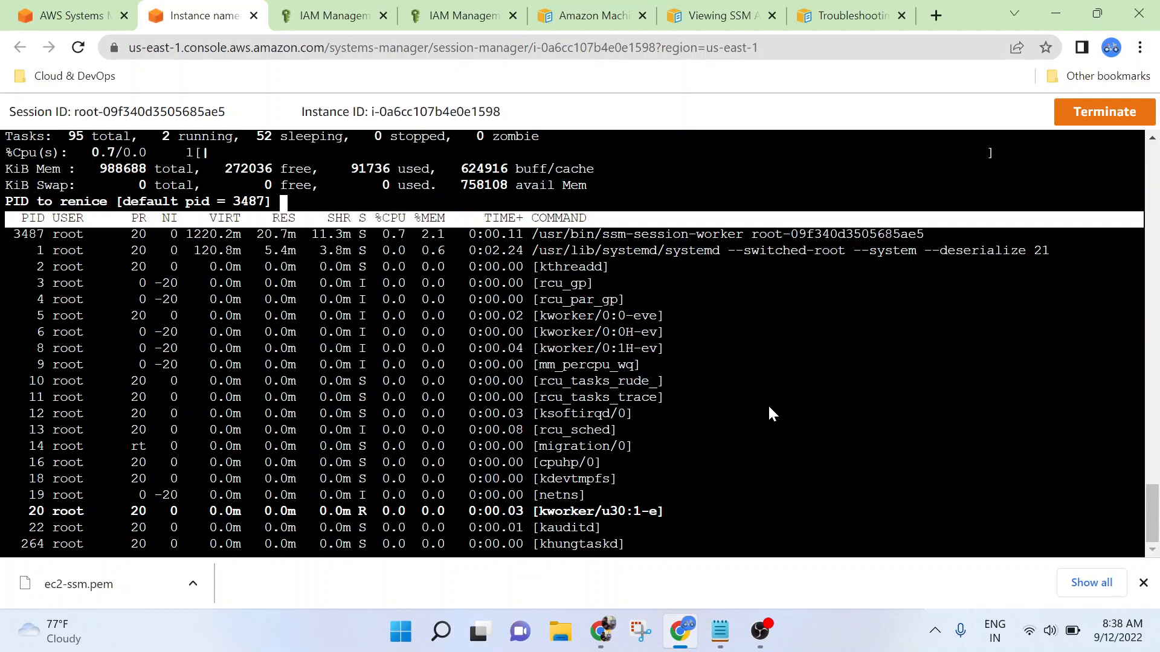
pyautogui.press('Return')
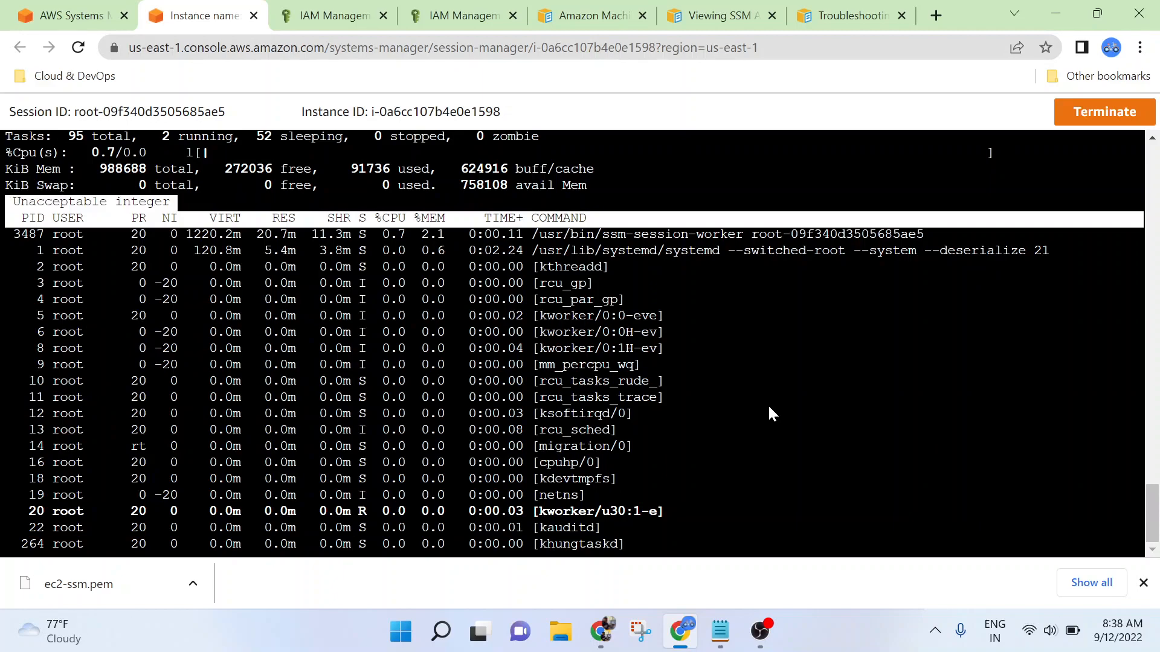
pyautogui.press('c')
pyautogui.press('a')
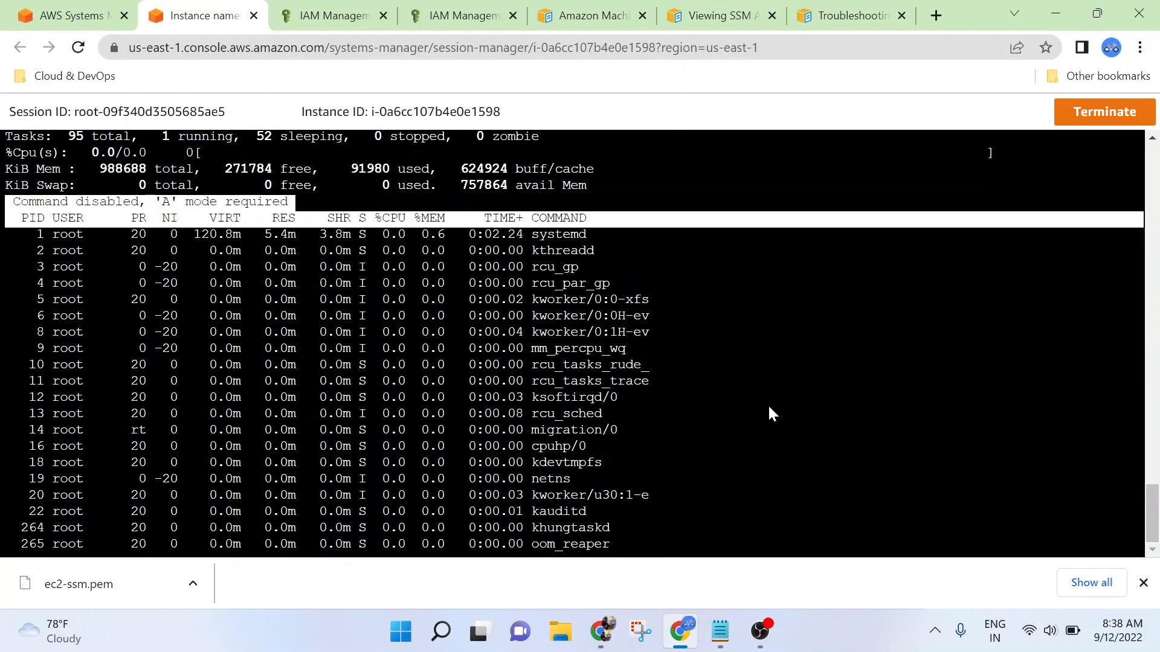
pyautogui.press('r')
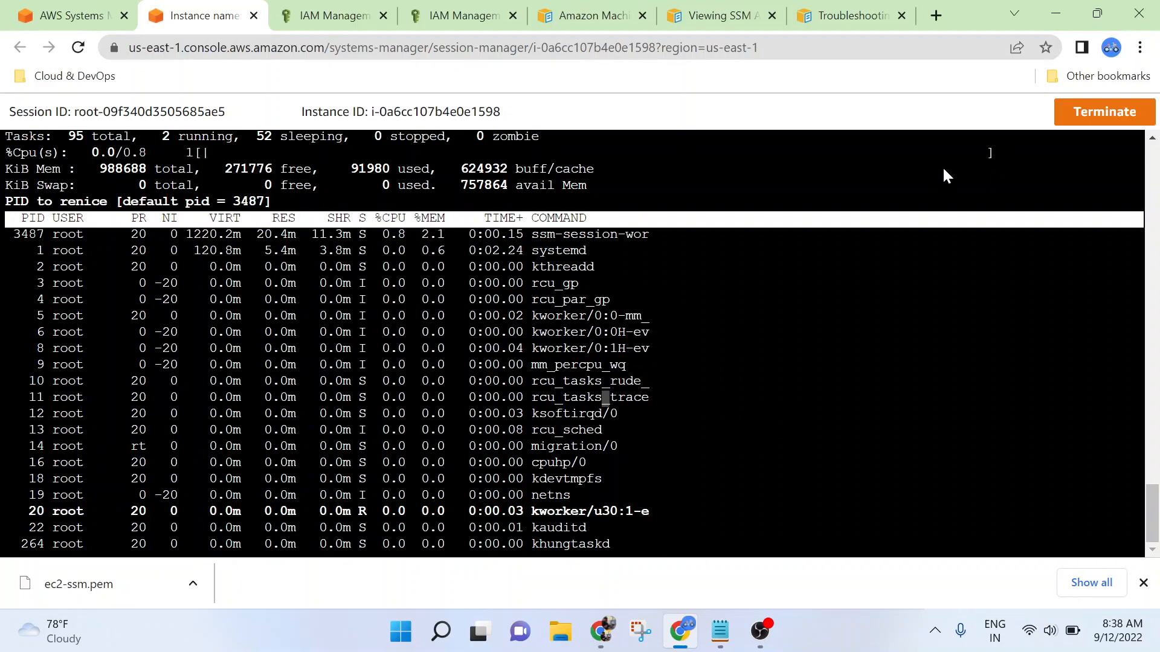
# Terminate the open session and check the status column of the Session Manager sessions list.
pyautogui.click(1087, 110)
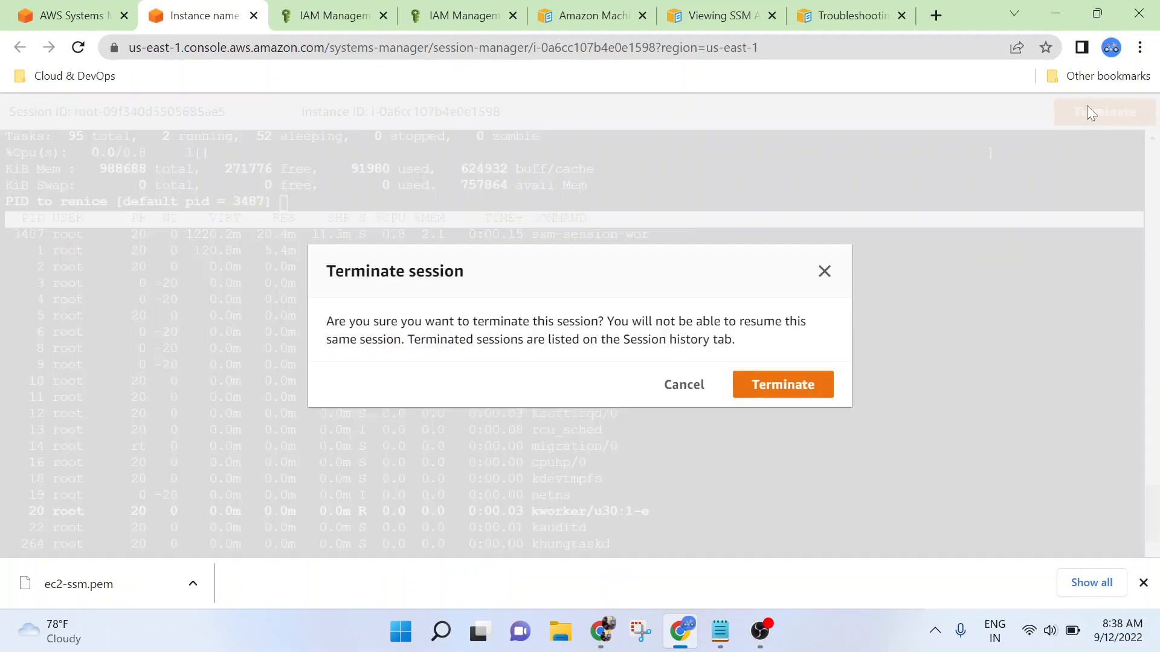
pyautogui.click(779, 393)
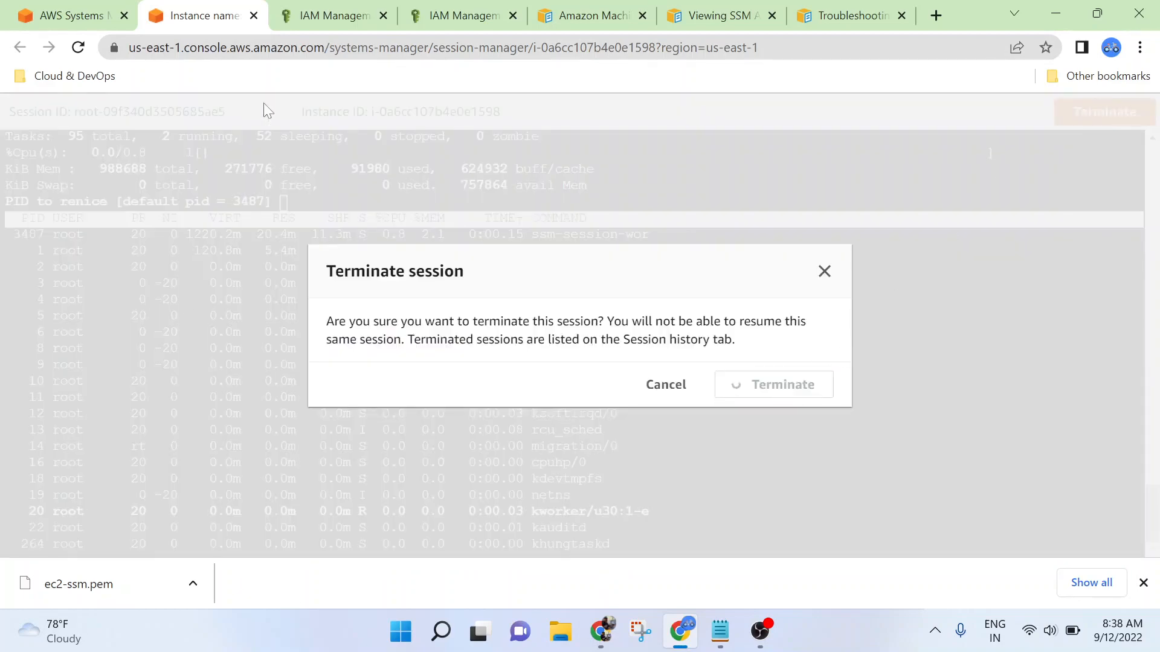
pyautogui.scroll(-2, 632, 378)
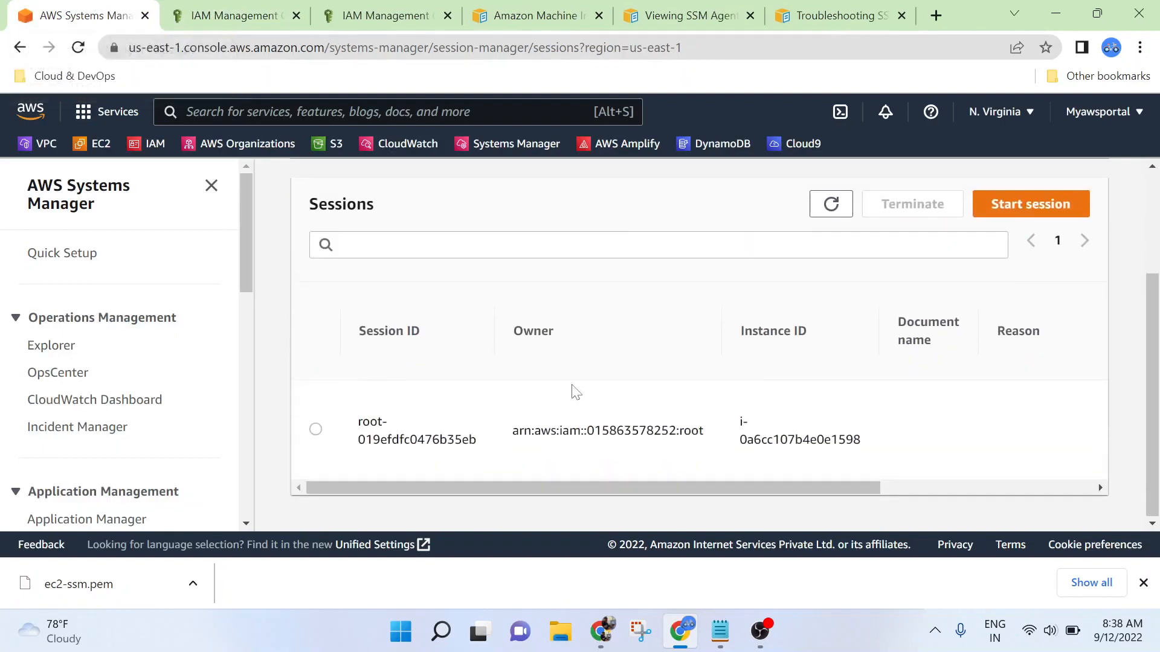
pyautogui.moveTo(549, 489); pyautogui.dragTo(863, 491)
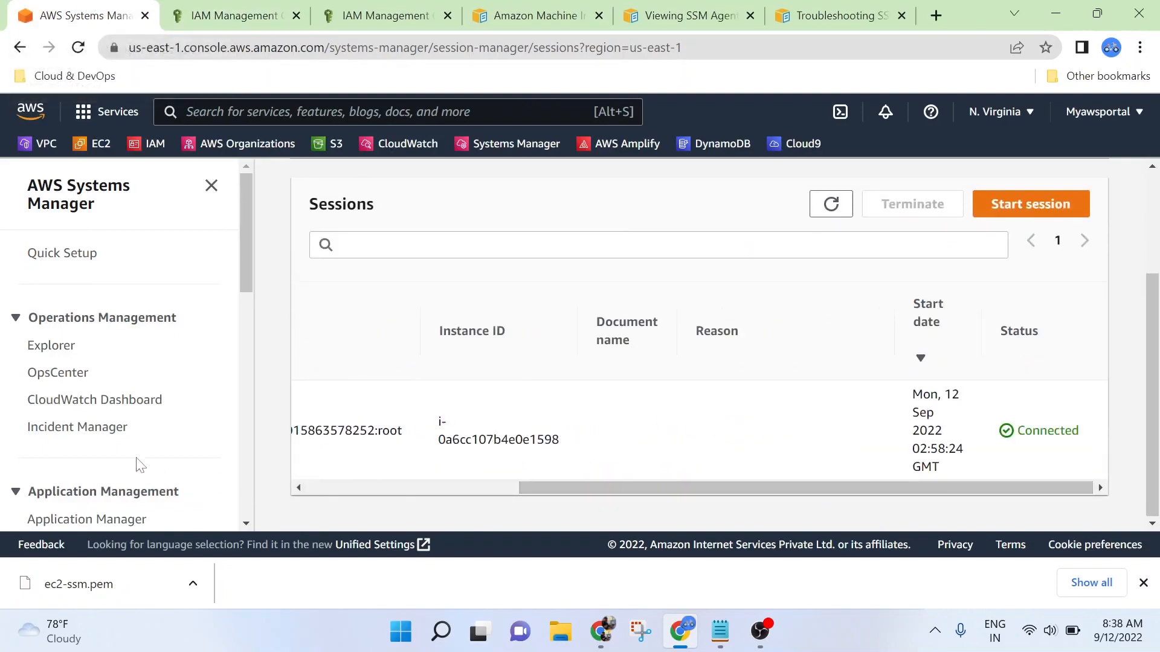
# Refresh the sessions list and open the Session Manager session history.
pyautogui.scroll(-4, 138, 447)
pyautogui.scroll(5, 157, 385)
pyautogui.scroll(-4, 103, 403)
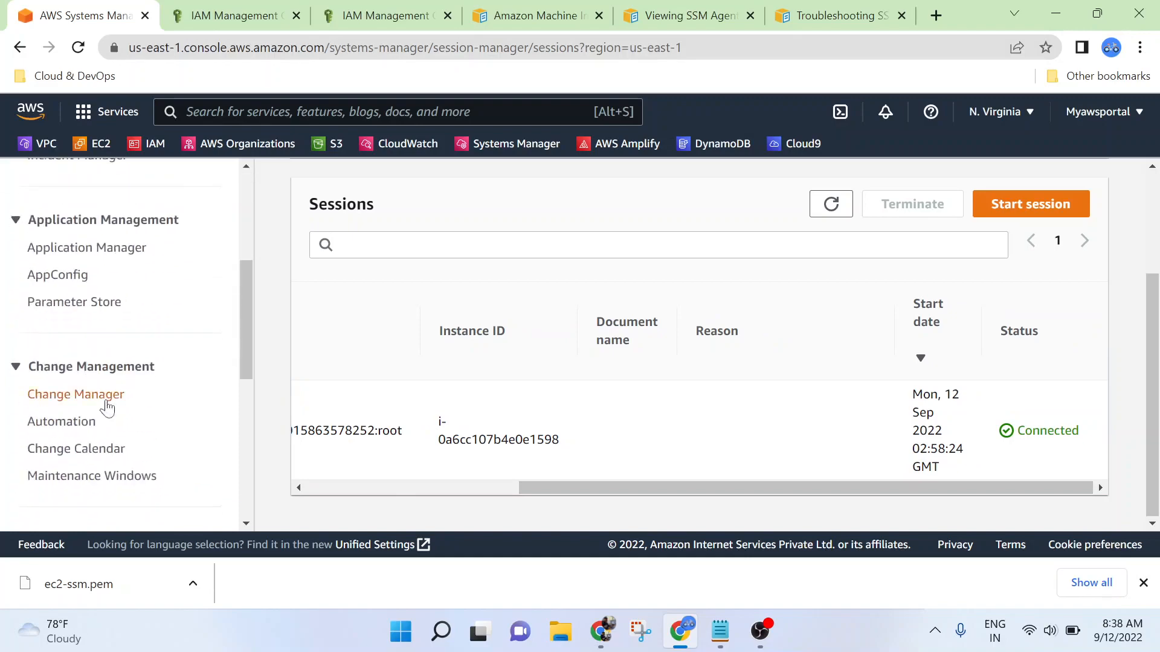
pyautogui.click(832, 205)
pyautogui.scroll(2, 443, 290)
pyautogui.click(440, 288)
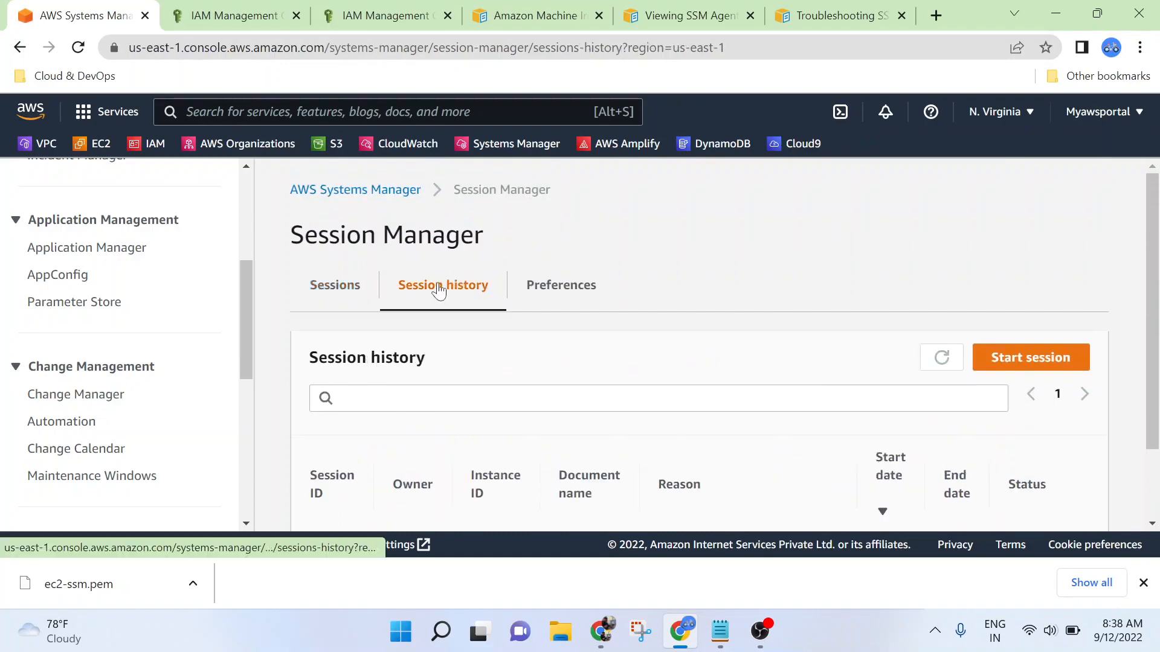
# Open the CloudWatch logs of the most recent terminated session from its output location.
pyautogui.scroll(-8, 600, 409)
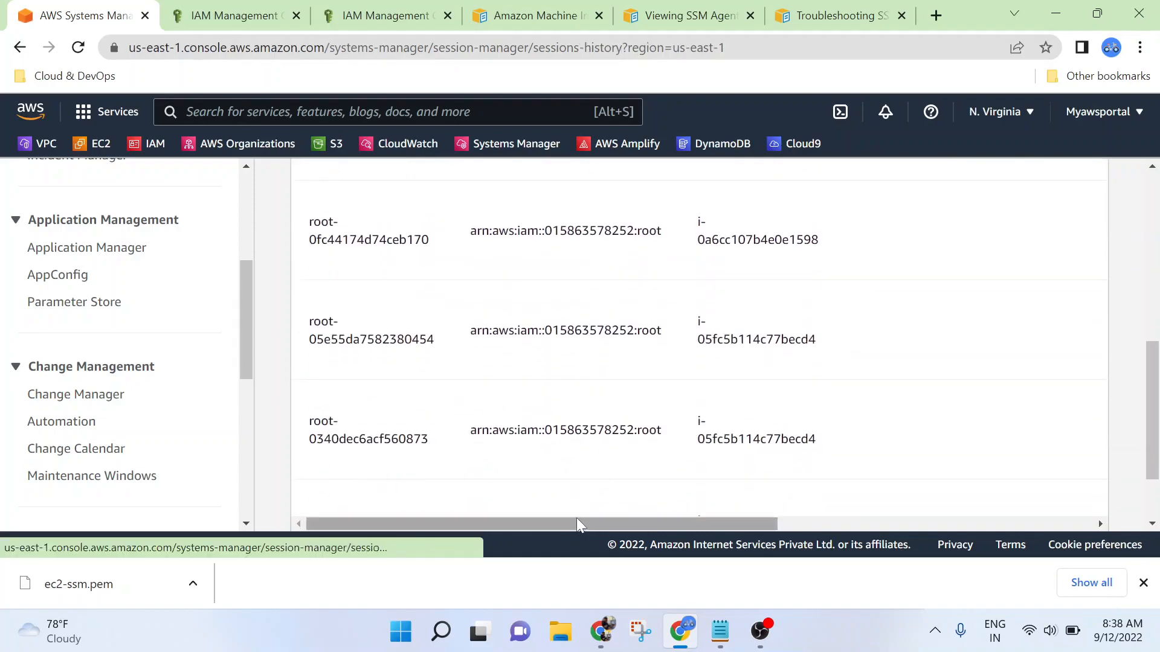
pyautogui.moveTo(577, 523); pyautogui.dragTo(955, 532)
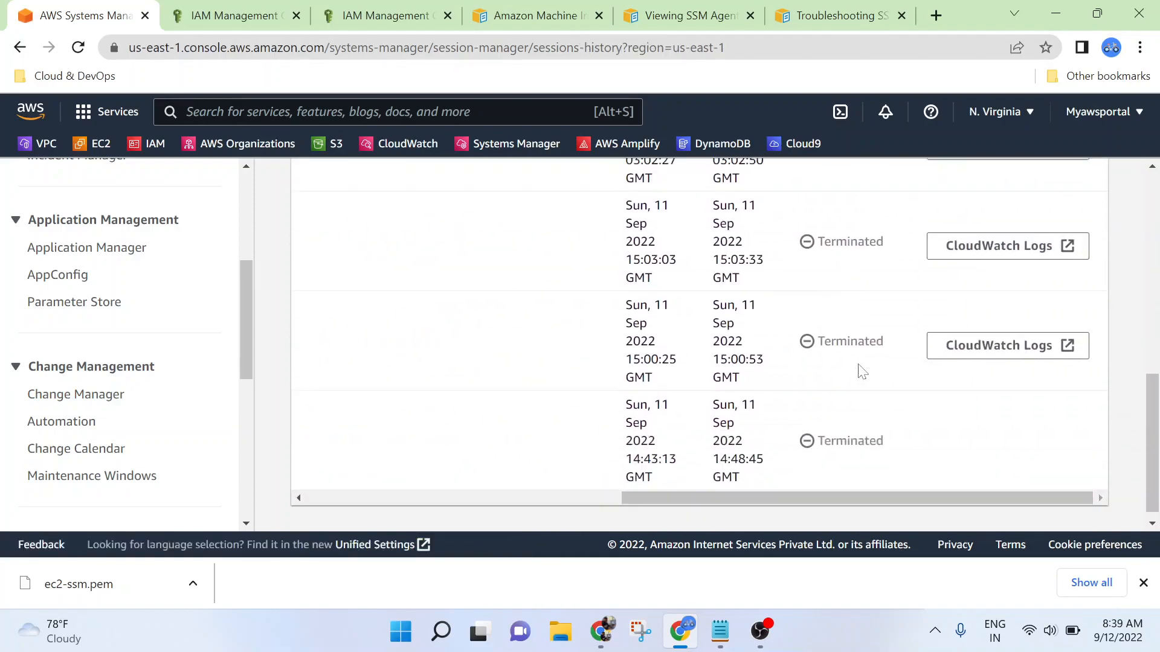
pyautogui.scroll(5, 929, 375)
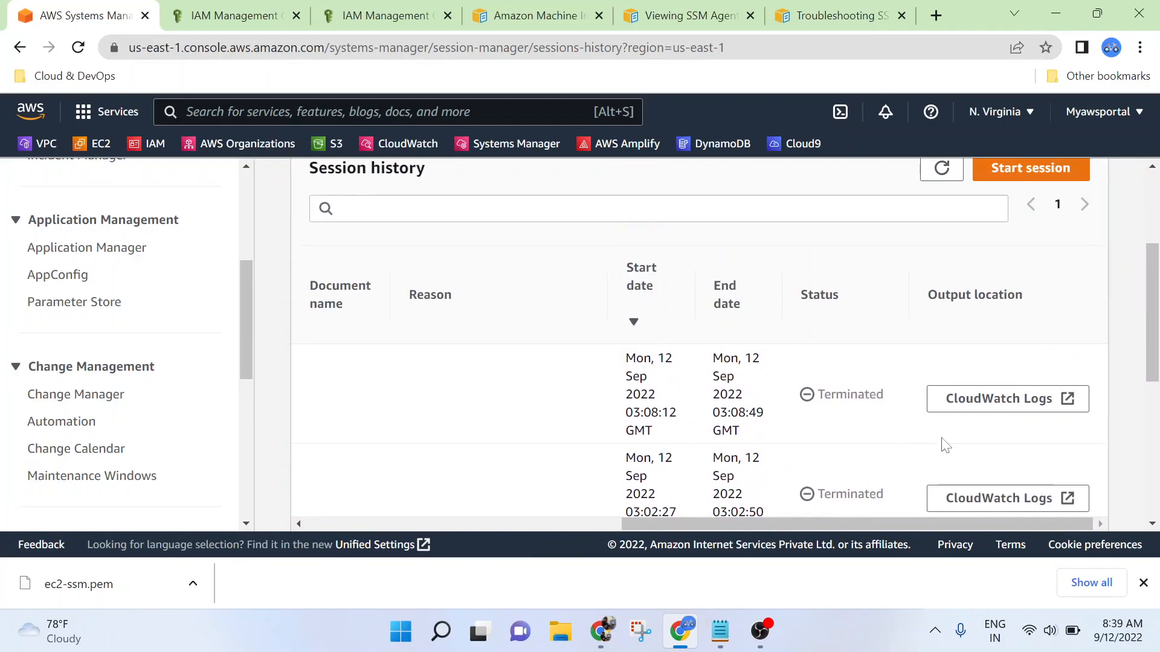
pyautogui.click(991, 406)
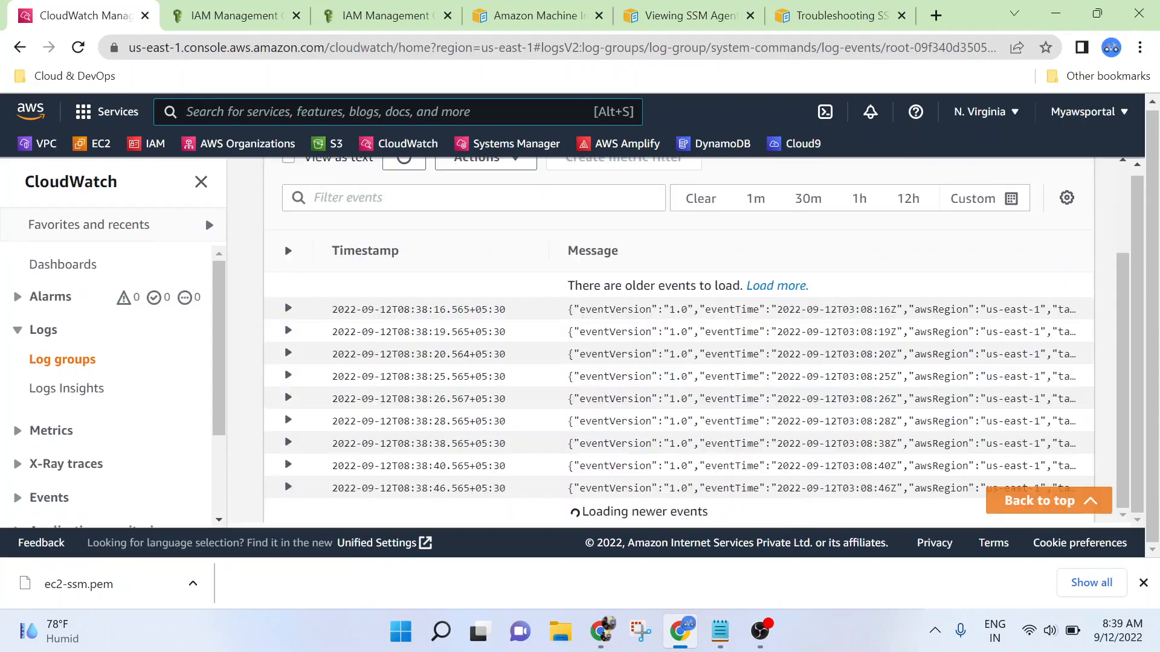
# Expand the first log event of the session stream, examine the logged ls command and its output, and collapse it.
pyautogui.scroll(2, 640, 399)
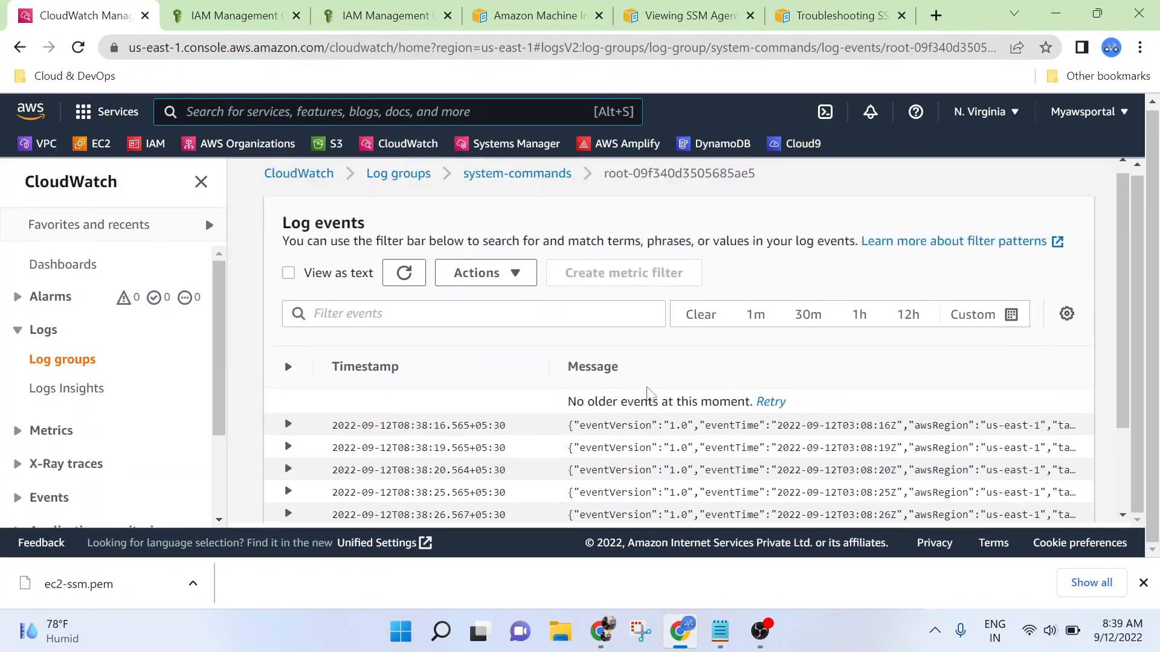
pyautogui.scroll(-2, 554, 416)
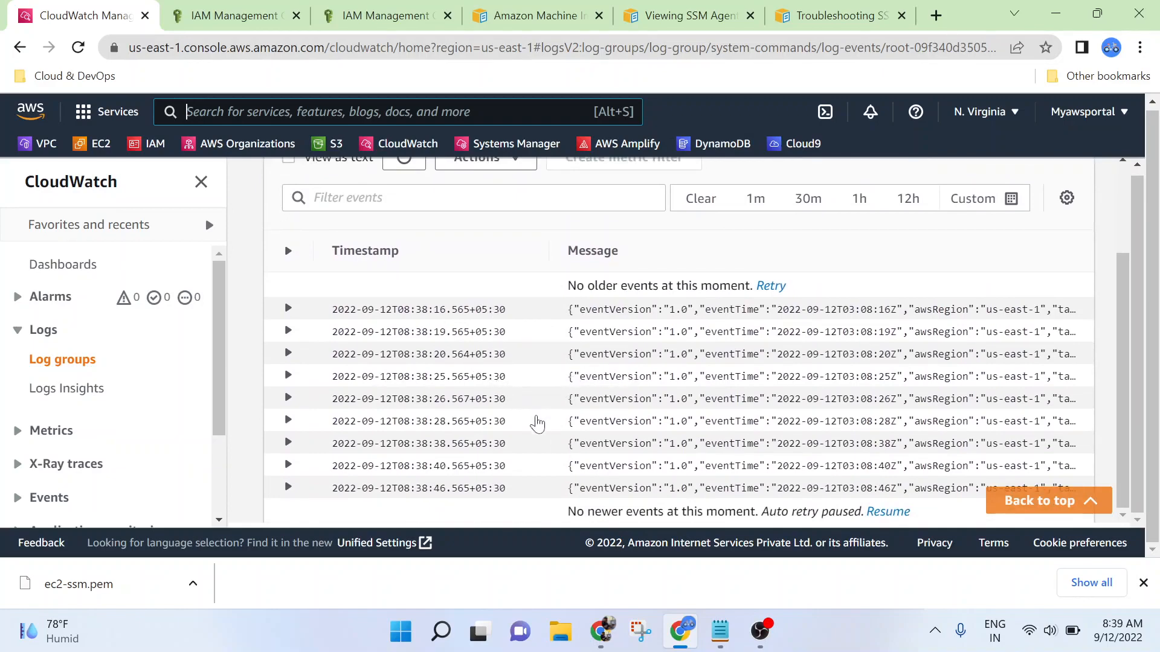
pyautogui.click(288, 310)
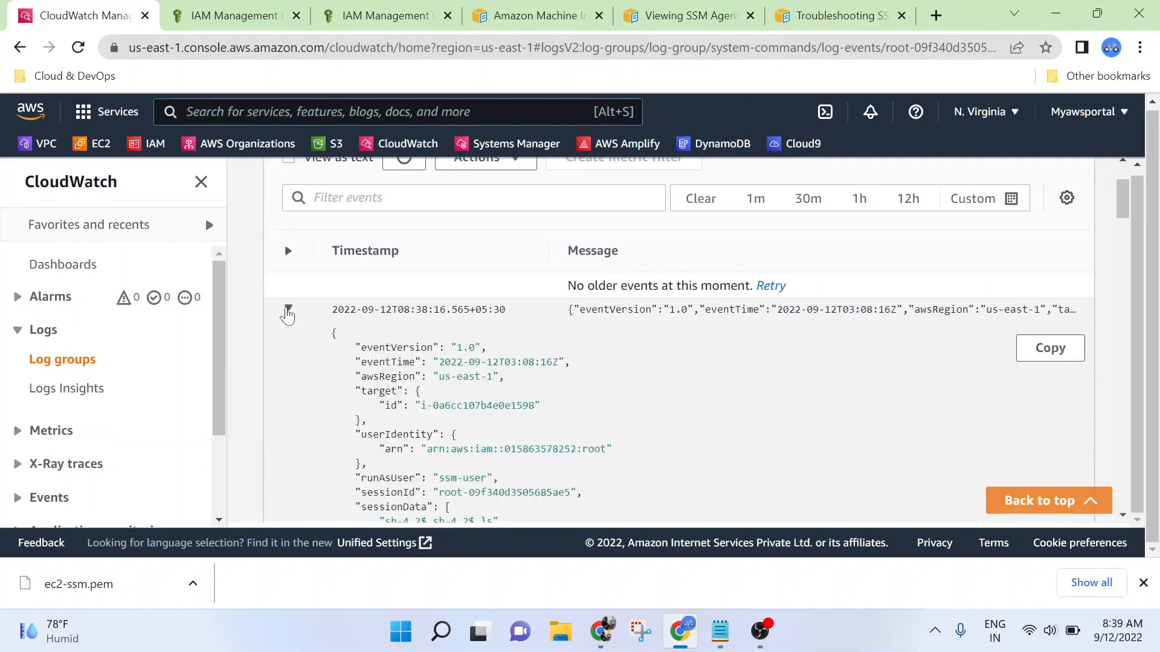
pyautogui.scroll(-3, 288, 315)
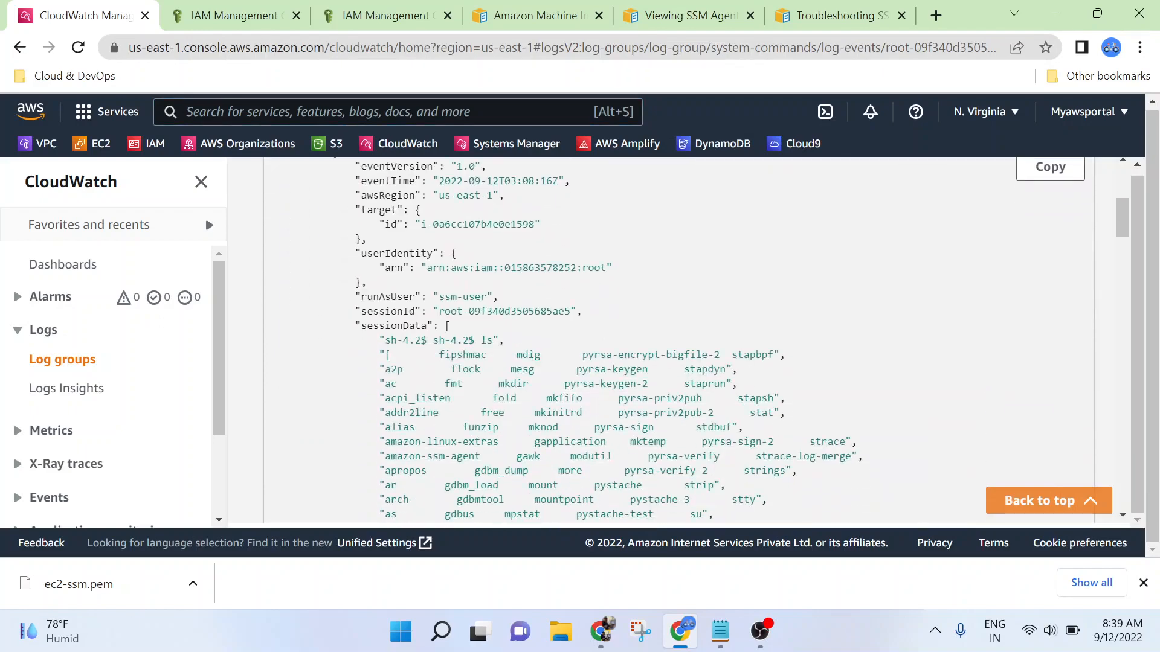
pyautogui.moveTo(481, 340); pyautogui.dragTo(535, 346)
pyautogui.scroll(1, 614, 389)
pyautogui.scroll(-7, 614, 389)
pyautogui.scroll(7, 613, 389)
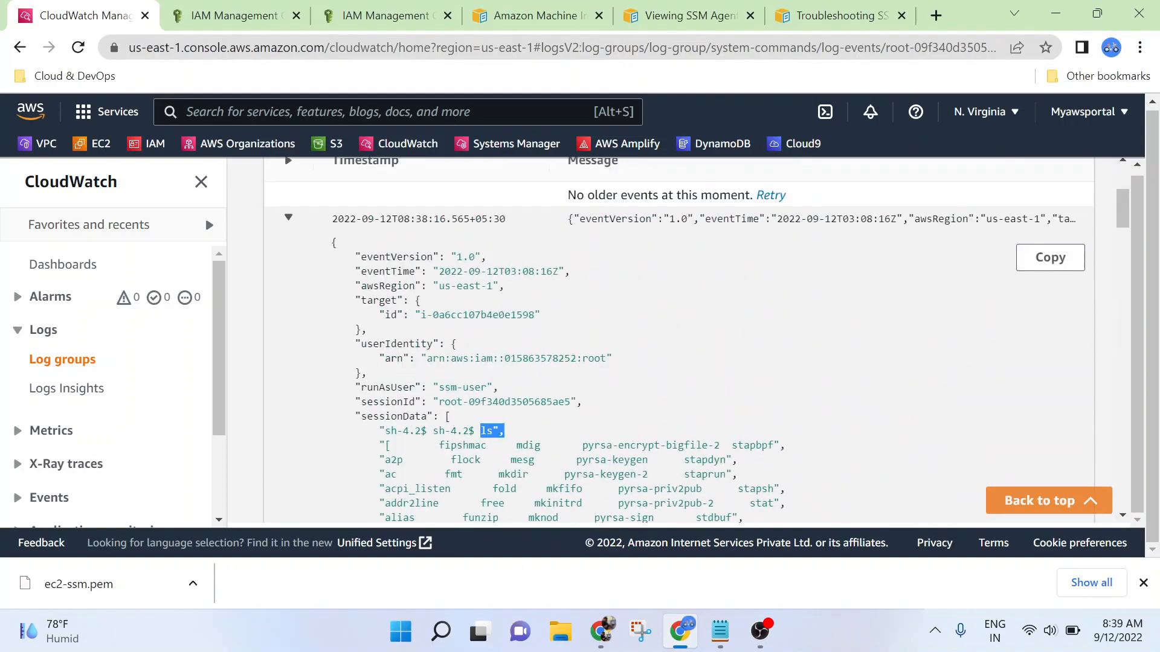
pyautogui.scroll(3, 302, 444)
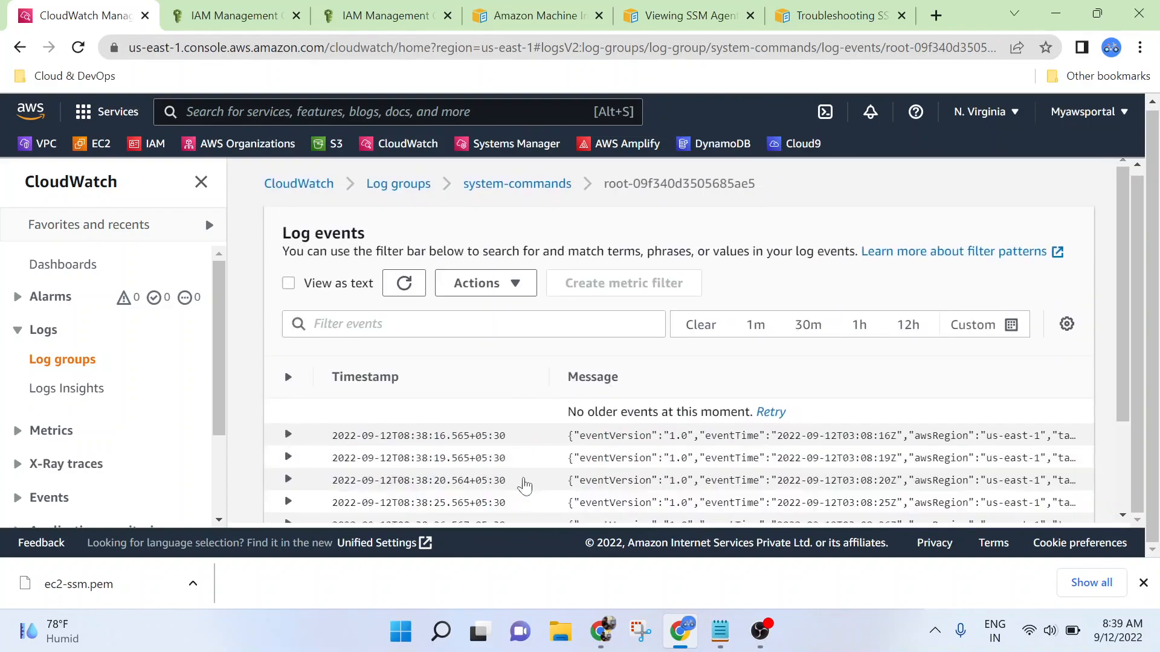
# Expand the second log event, examine the logged top command and its output, and collapse it.
pyautogui.click(288, 457)
pyautogui.scroll(-3, 551, 474)
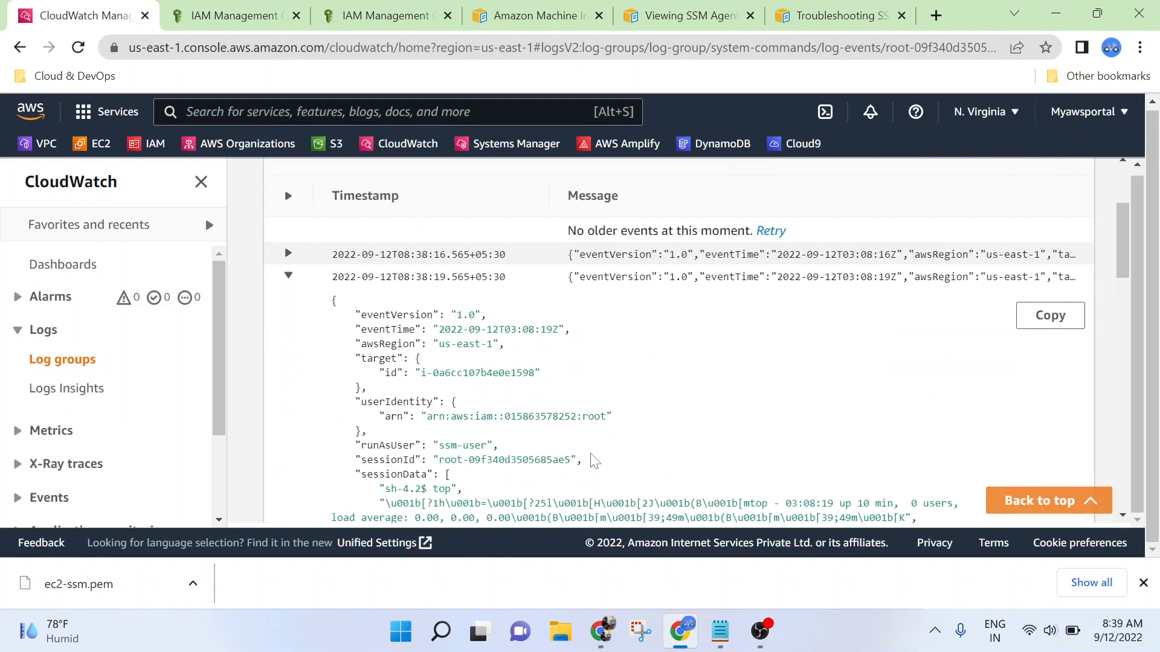
pyautogui.scroll(-4, 592, 461)
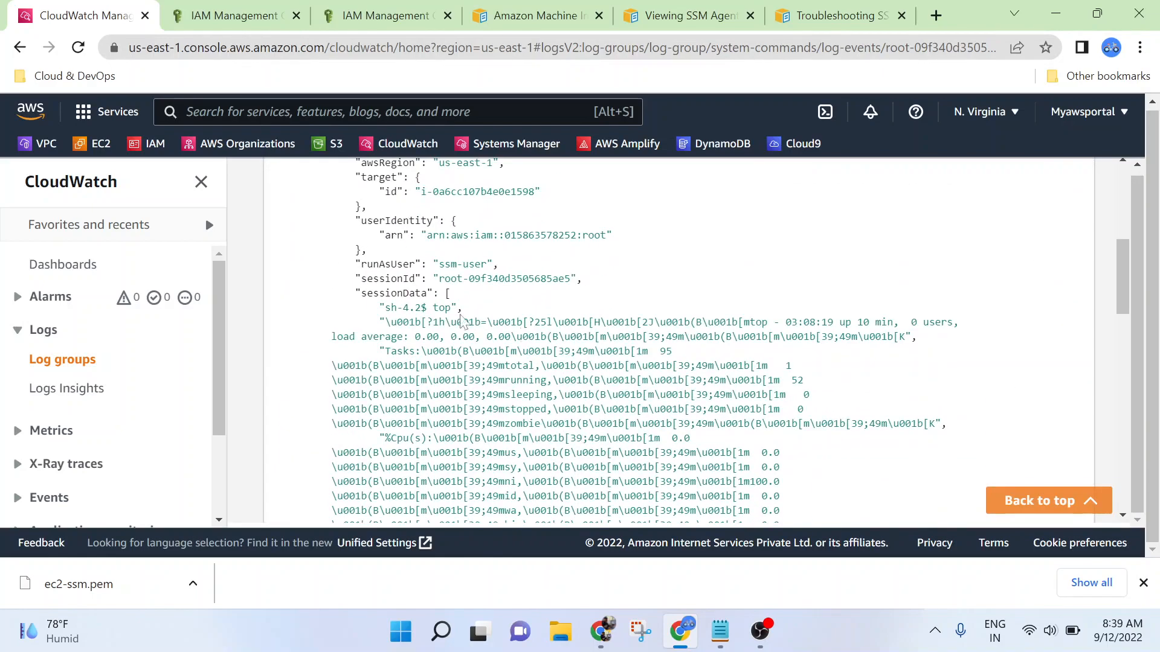
pyautogui.moveTo(434, 309); pyautogui.dragTo(531, 314)
pyautogui.moveTo(367, 366); pyautogui.dragTo(720, 513)
pyautogui.scroll(-2, 699, 483)
pyautogui.scroll(6, 720, 508)
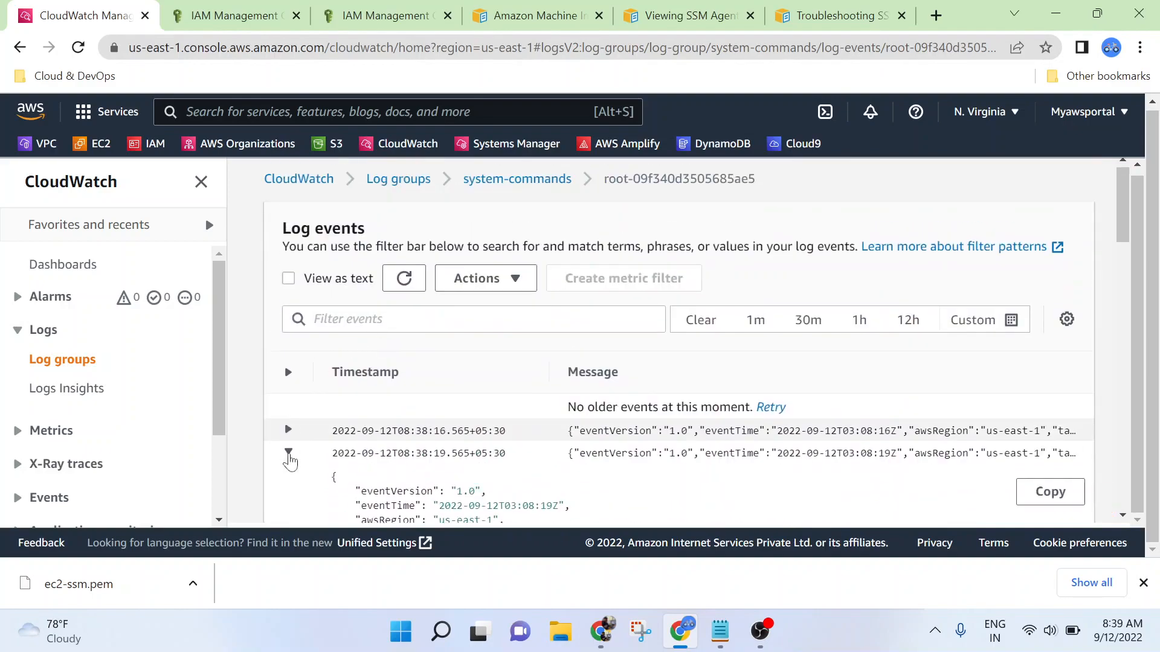
pyautogui.click(289, 456)
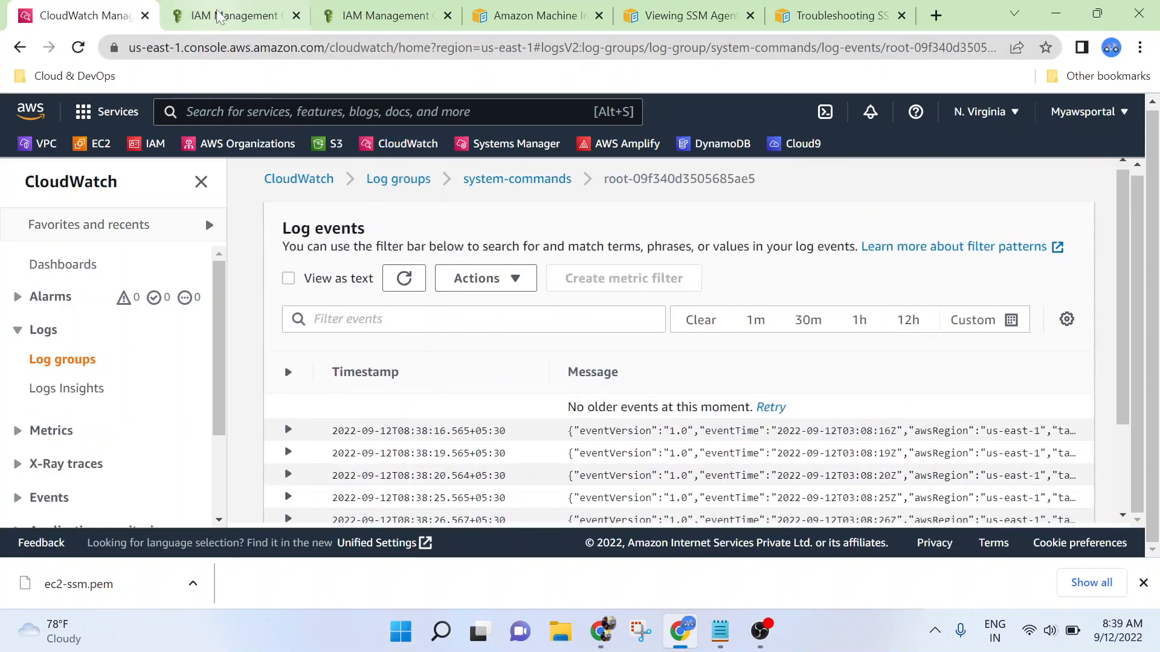
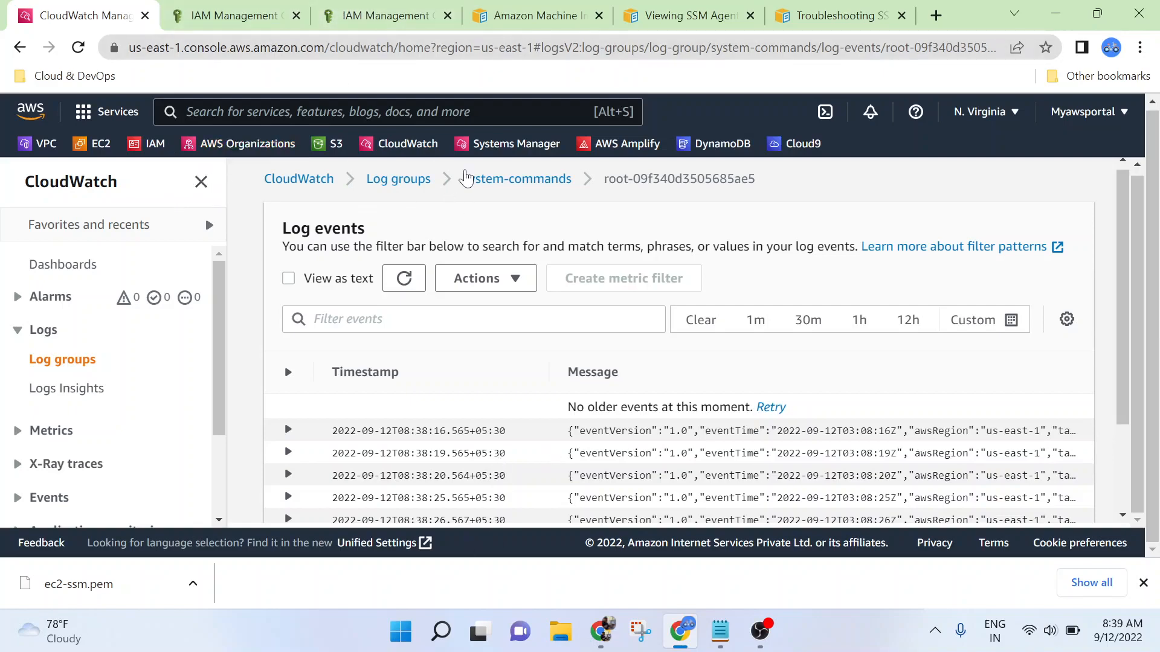
# Open the Systems Manager home page and look through its Node Management tools.
pyautogui.click(515, 146)
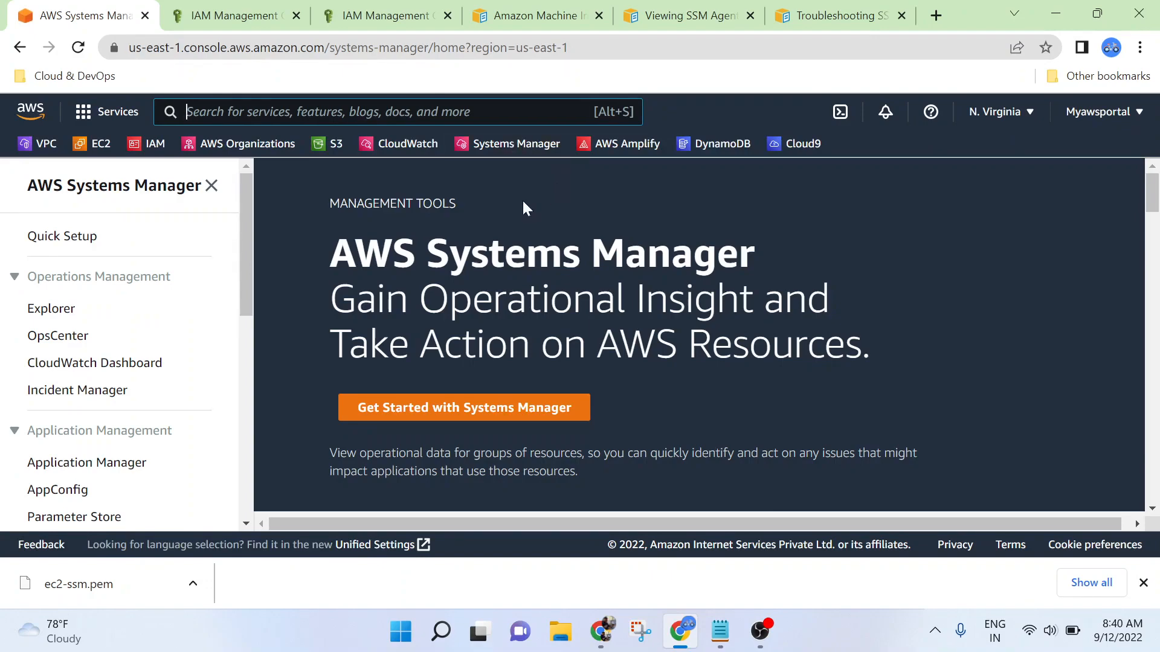
pyautogui.scroll(-5, 612, 285)
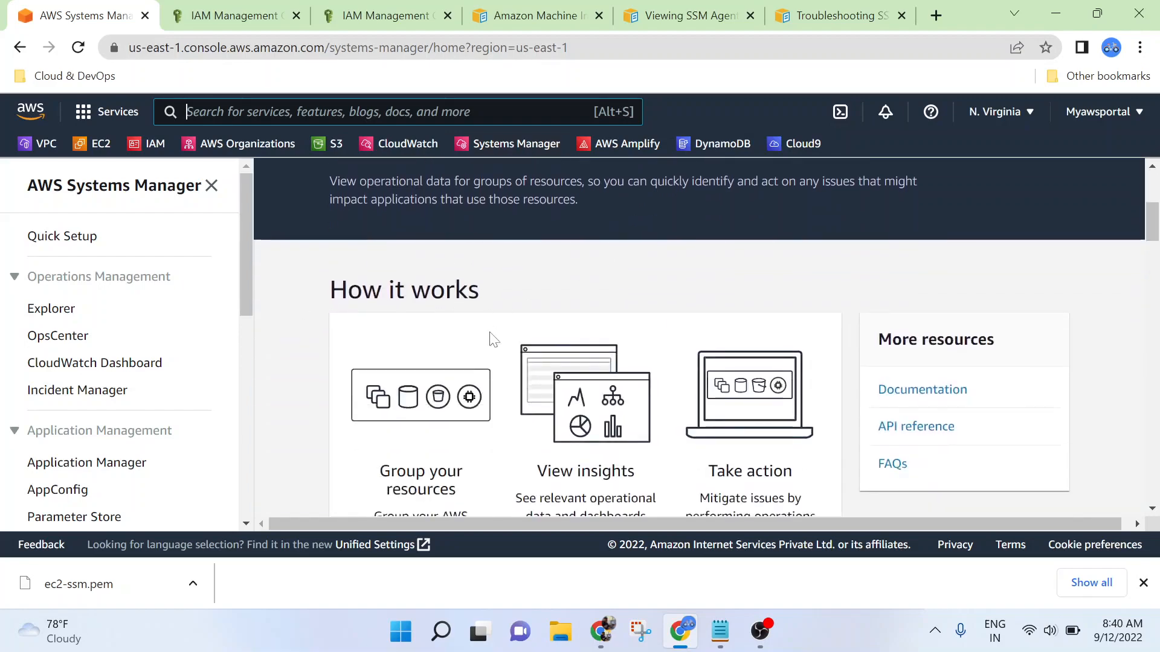
pyautogui.scroll(-5, 160, 415)
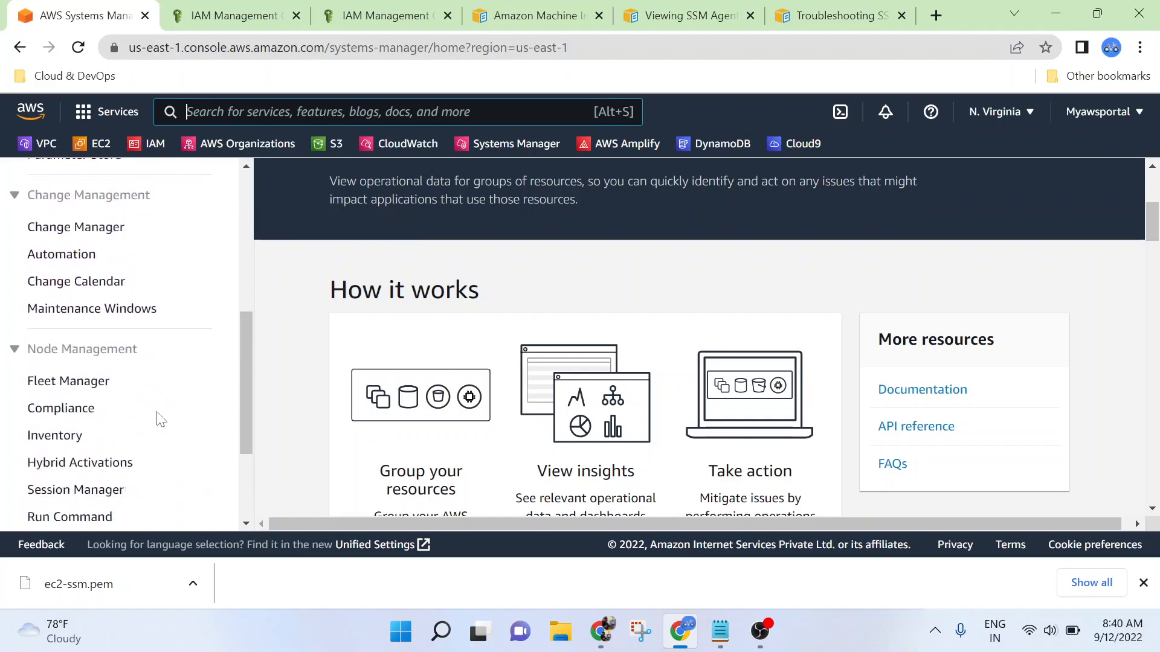
pyautogui.scroll(-1, 159, 417)
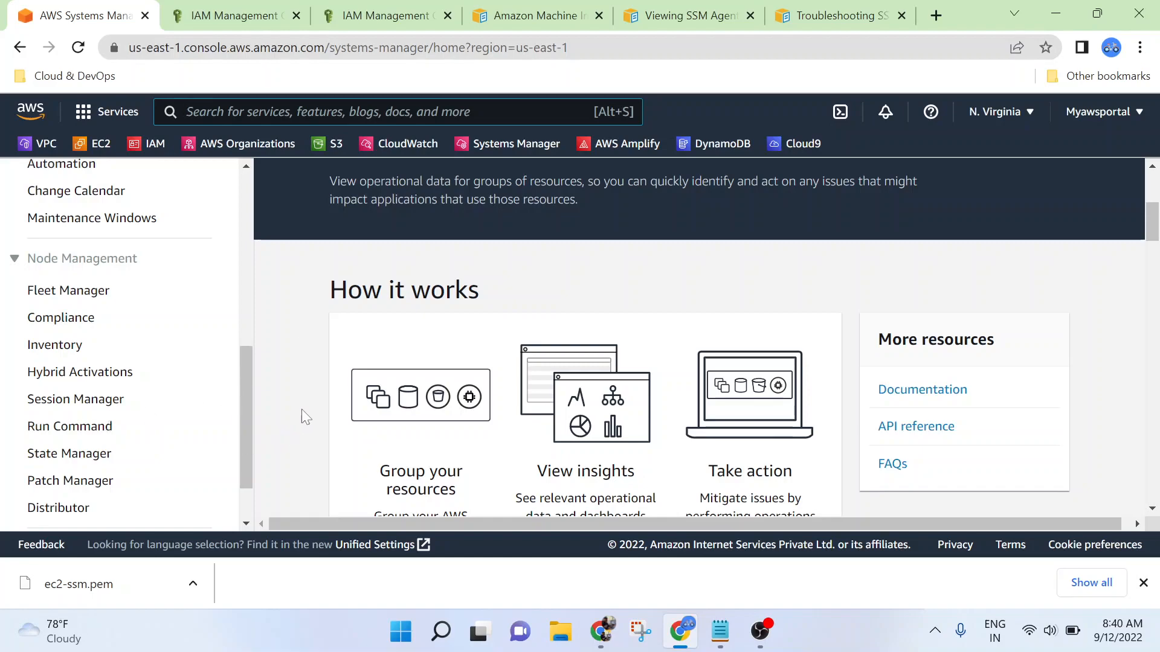
pyautogui.click(393, 13)
pyautogui.click(264, 9)
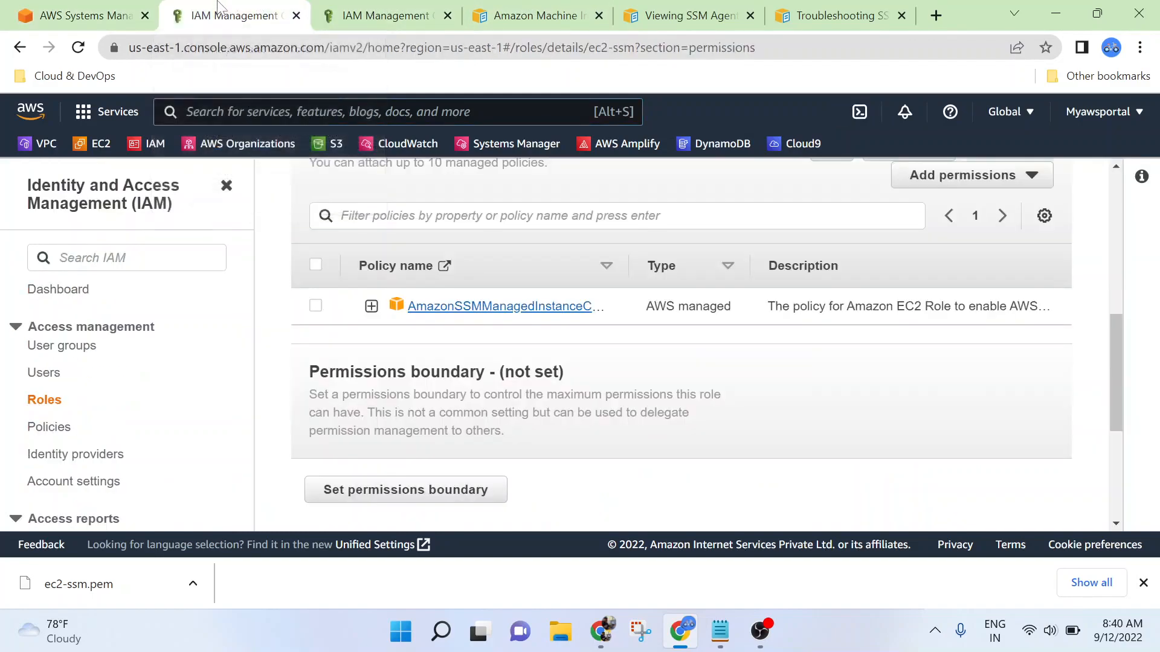
pyautogui.click(62, 9)
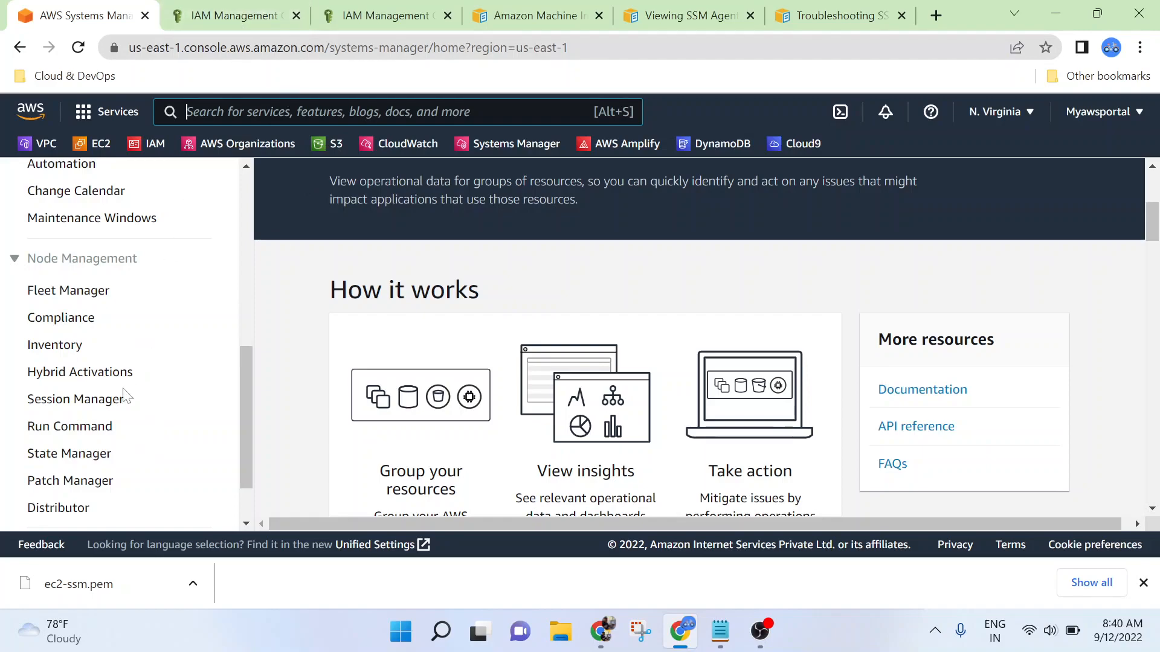
pyautogui.scroll(2, 133, 386)
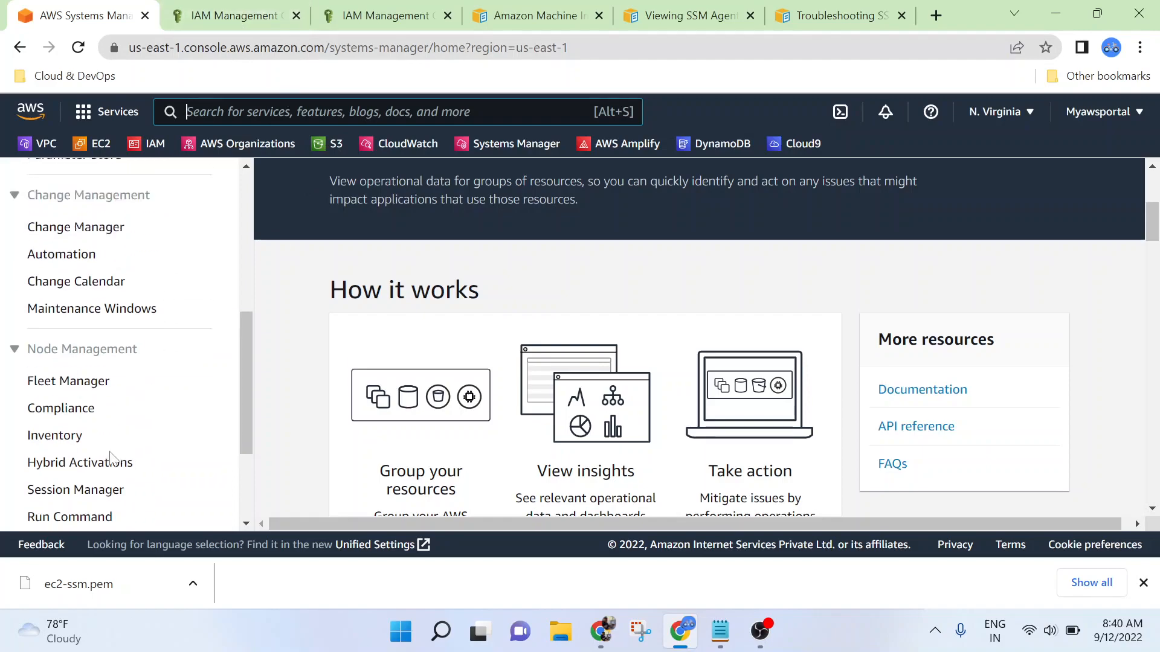
# Open Session Manager under Node Management and look over the list of active sessions.
pyautogui.scroll(-2, 102, 459)
pyautogui.click(88, 406)
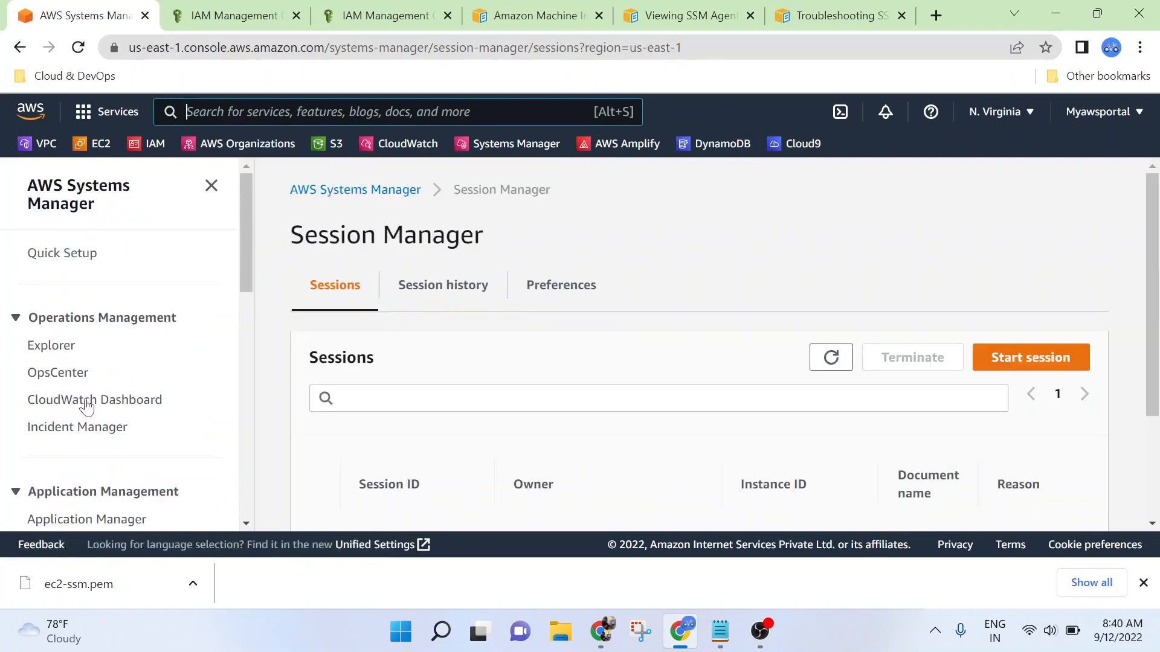
pyautogui.scroll(-3, 629, 471)
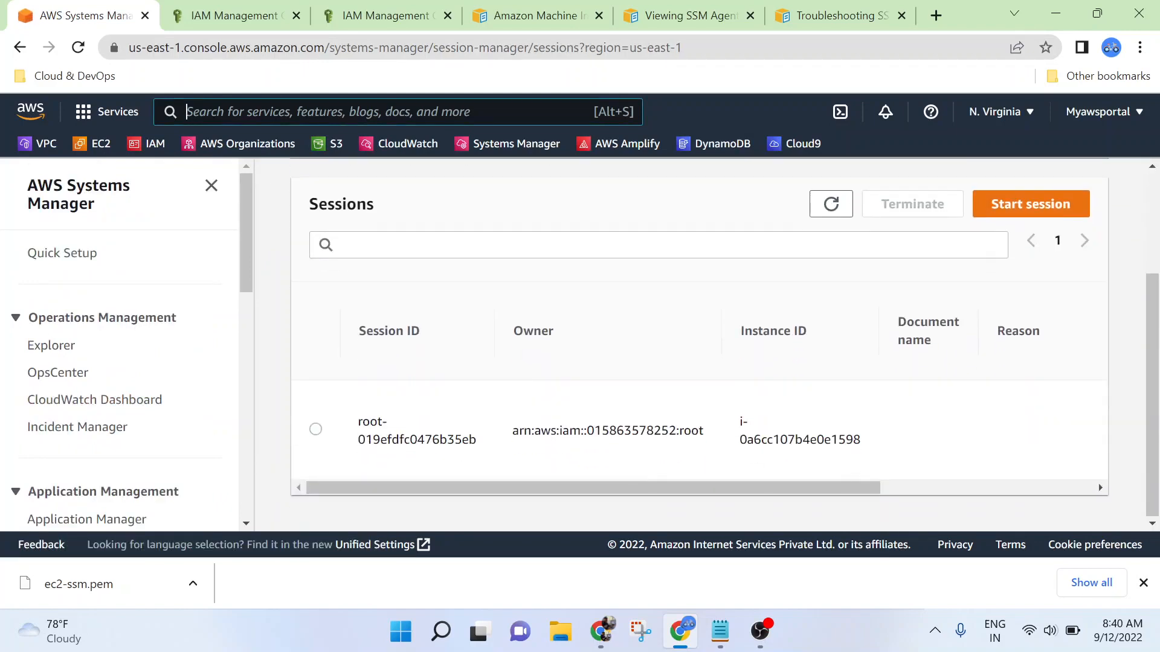
pyautogui.scroll(3, 532, 326)
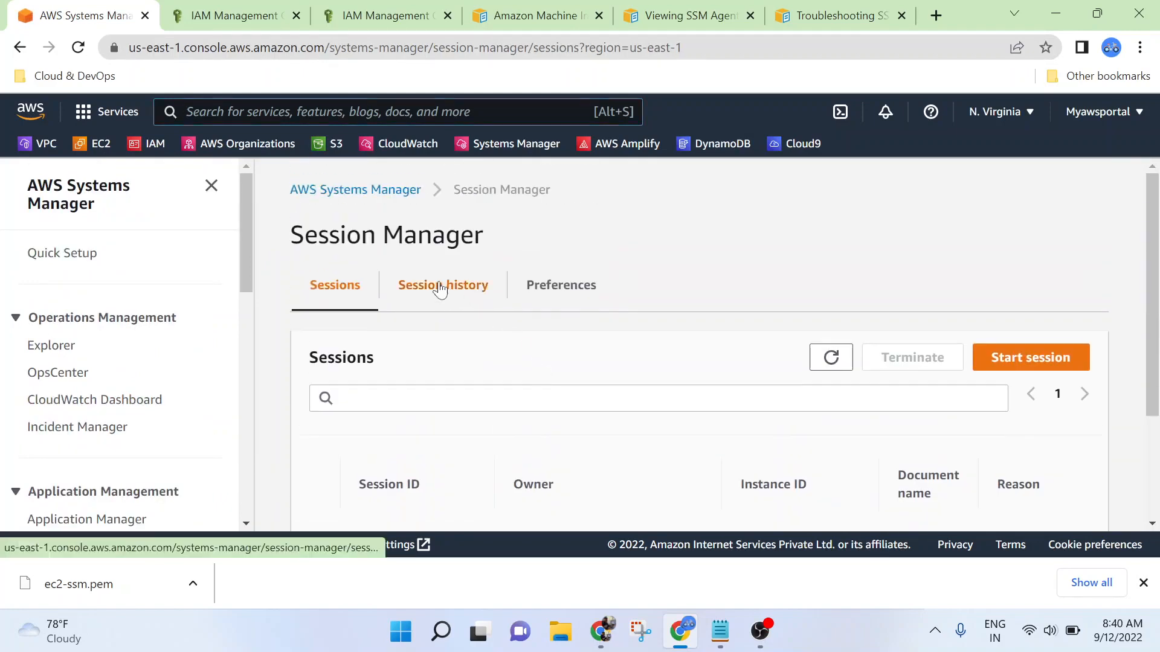
# Open the session history and examine the session IDs, owners and instance IDs of the past sessions.
pyautogui.click(440, 288)
pyautogui.scroll(-5, 544, 447)
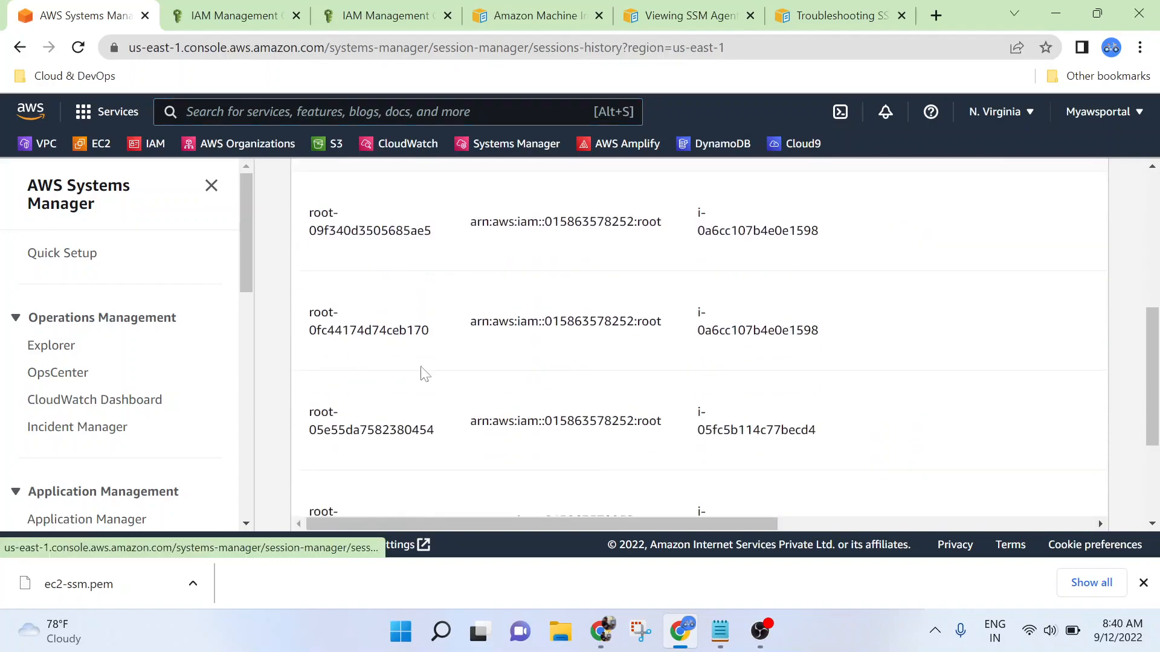
pyautogui.tripleClick(424, 345)
pyautogui.moveTo(470, 321); pyautogui.dragTo(641, 322)
pyautogui.scroll(3, 602, 367)
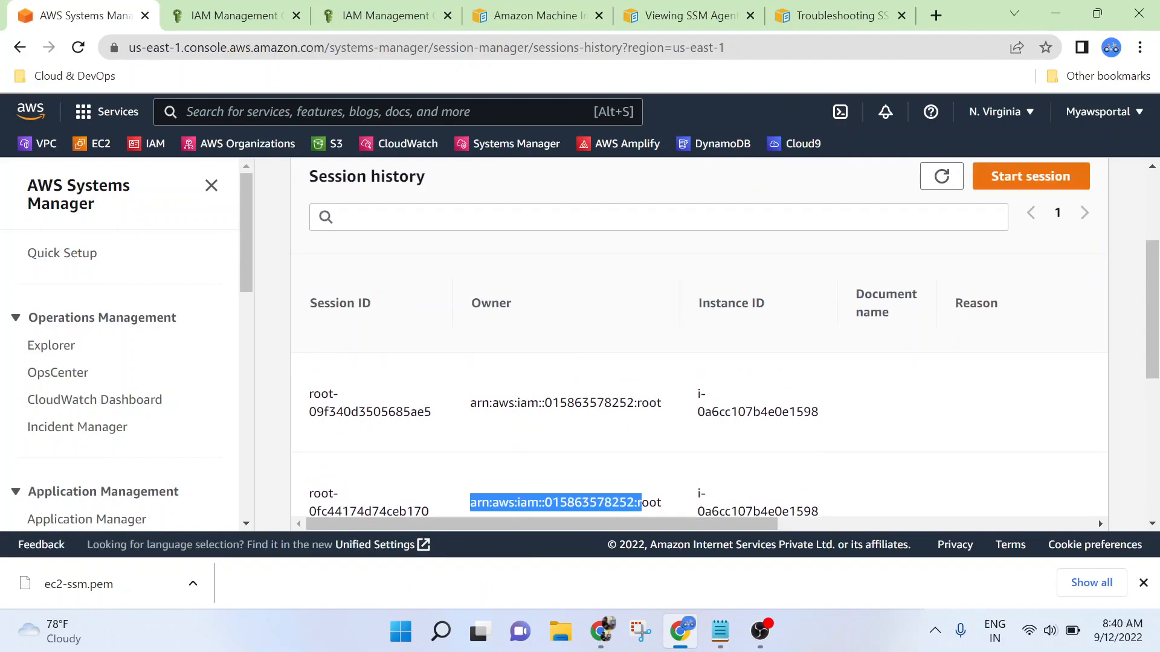
pyautogui.moveTo(698, 413); pyautogui.dragTo(837, 421)
pyautogui.scroll(-6, 894, 420)
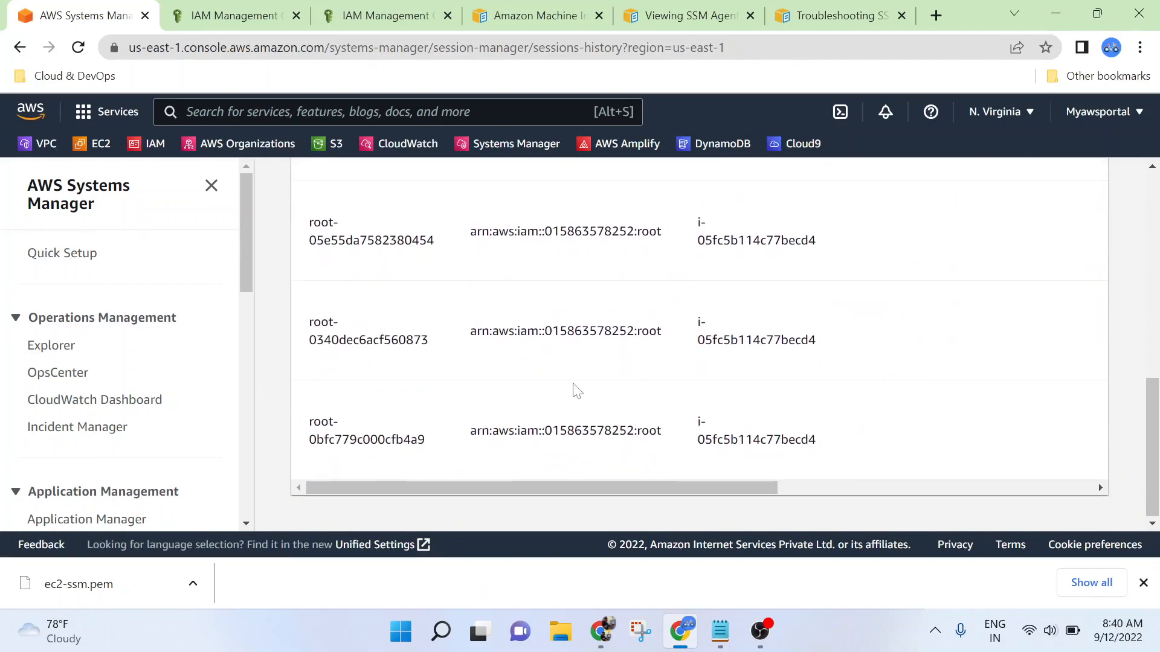
# Open the form for running a new command in Run Command and review its command documents and the AWS-ApplyAnsiblePlaybooks parameters.
pyautogui.scroll(-10, 129, 422)
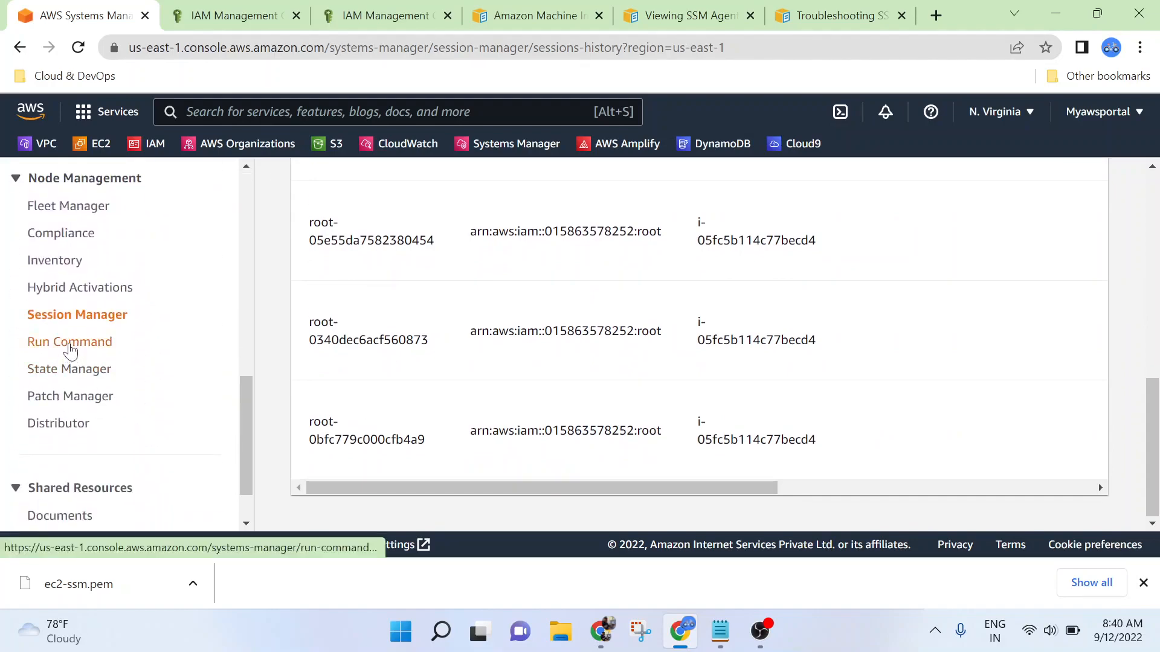
pyautogui.click(71, 343)
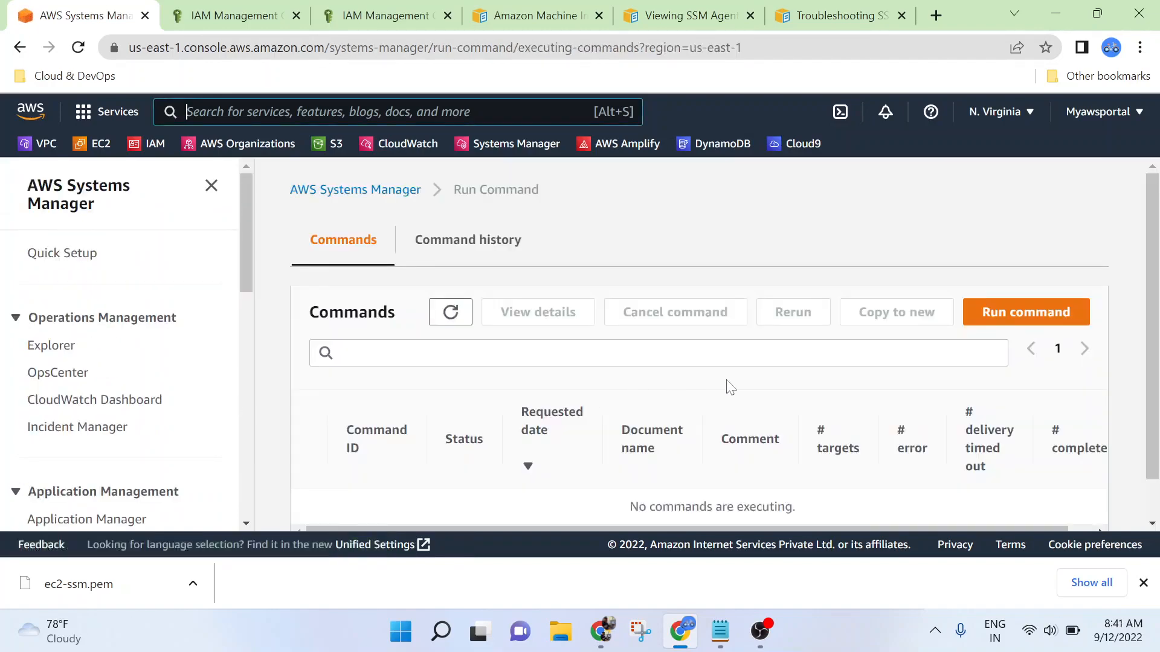
pyautogui.click(1027, 268)
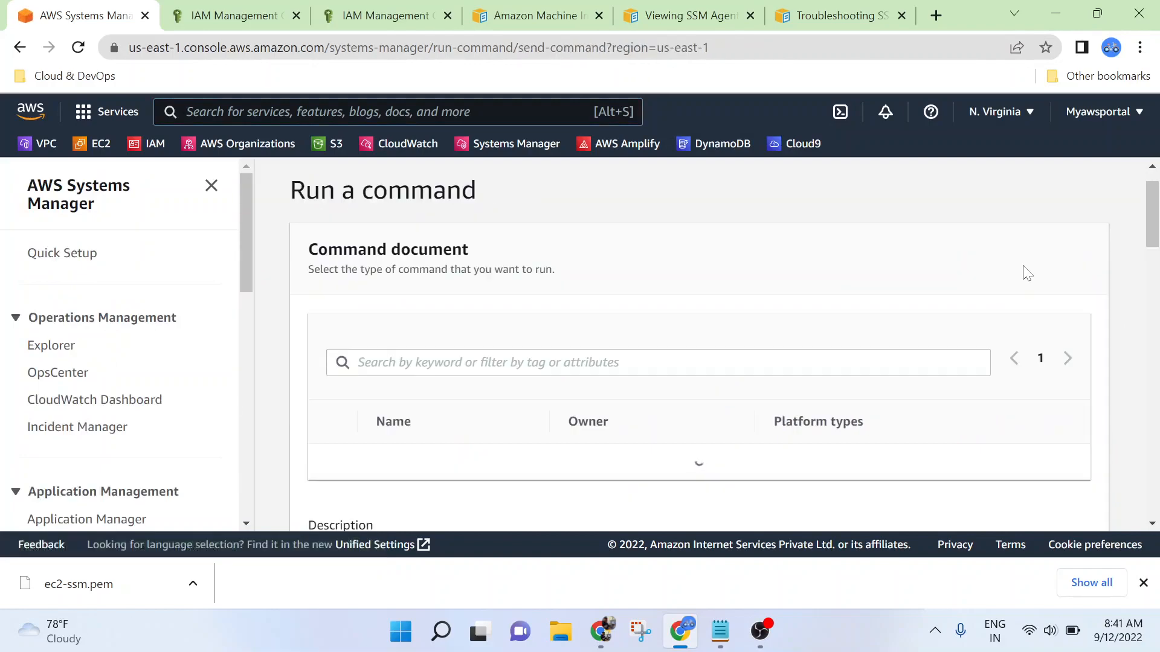
pyautogui.scroll(-3, 495, 407)
pyautogui.scroll(-3, 583, 447)
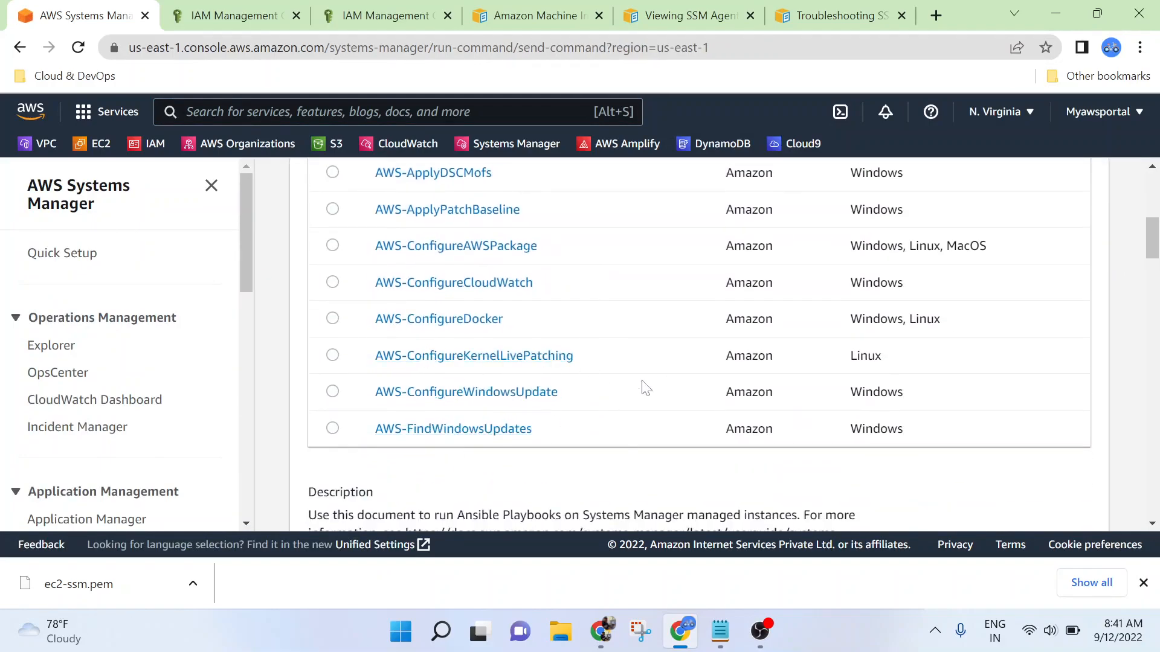
pyautogui.scroll(3, 645, 388)
pyautogui.scroll(-10, 643, 388)
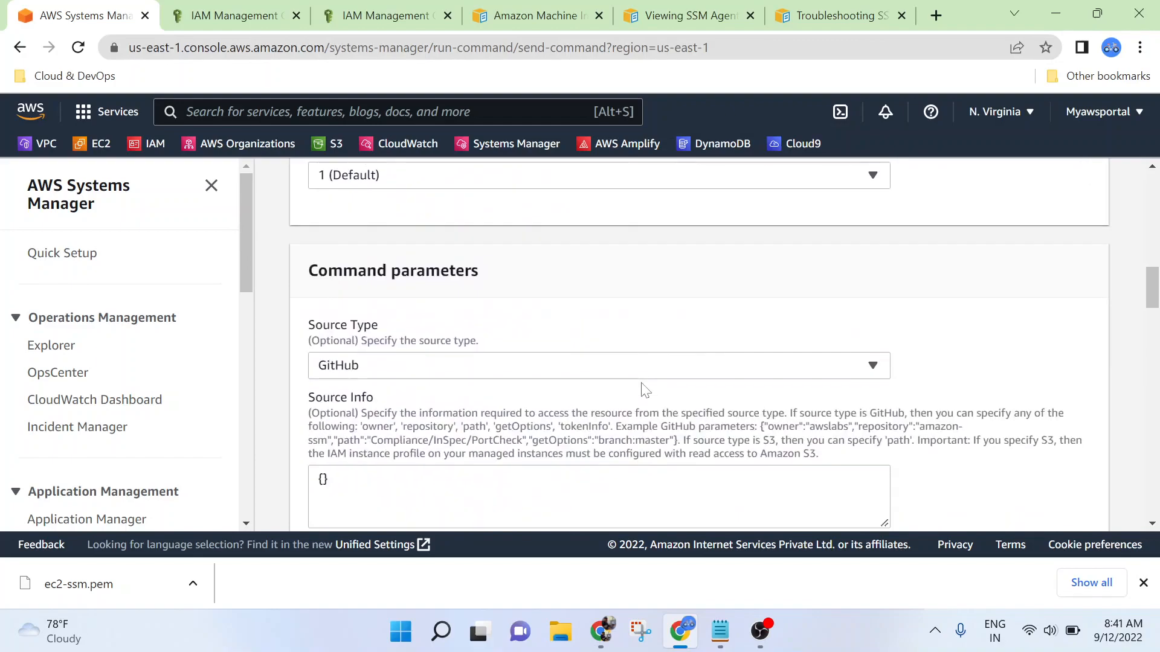
pyautogui.scroll(-4, 643, 388)
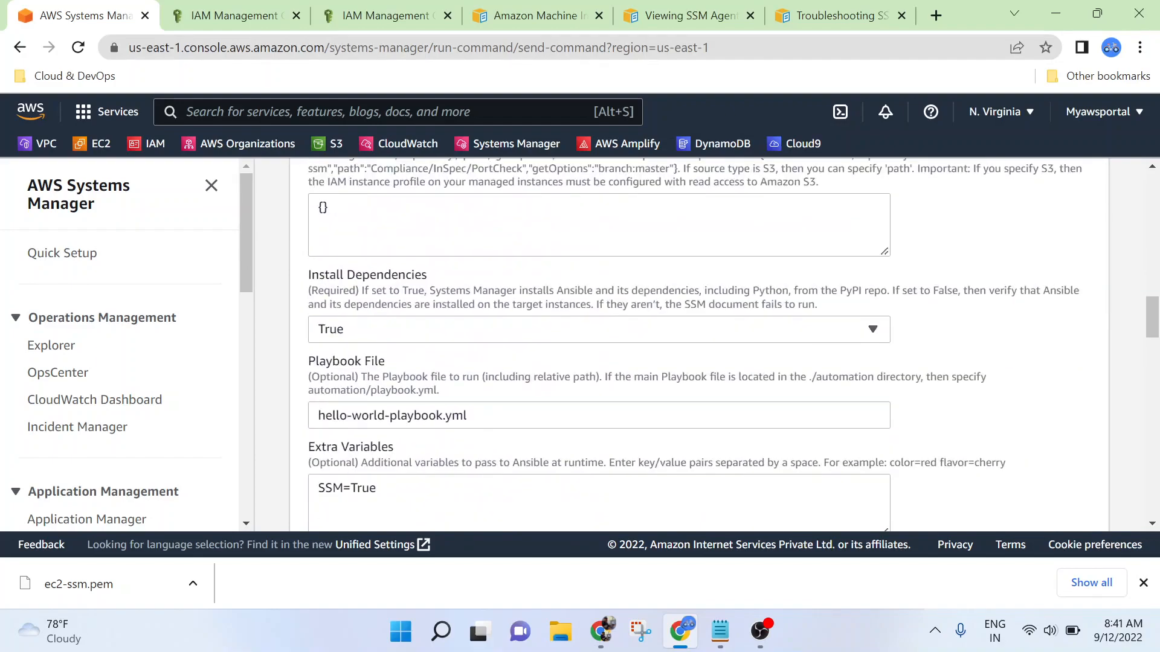
pyautogui.scroll(15, 585, 419)
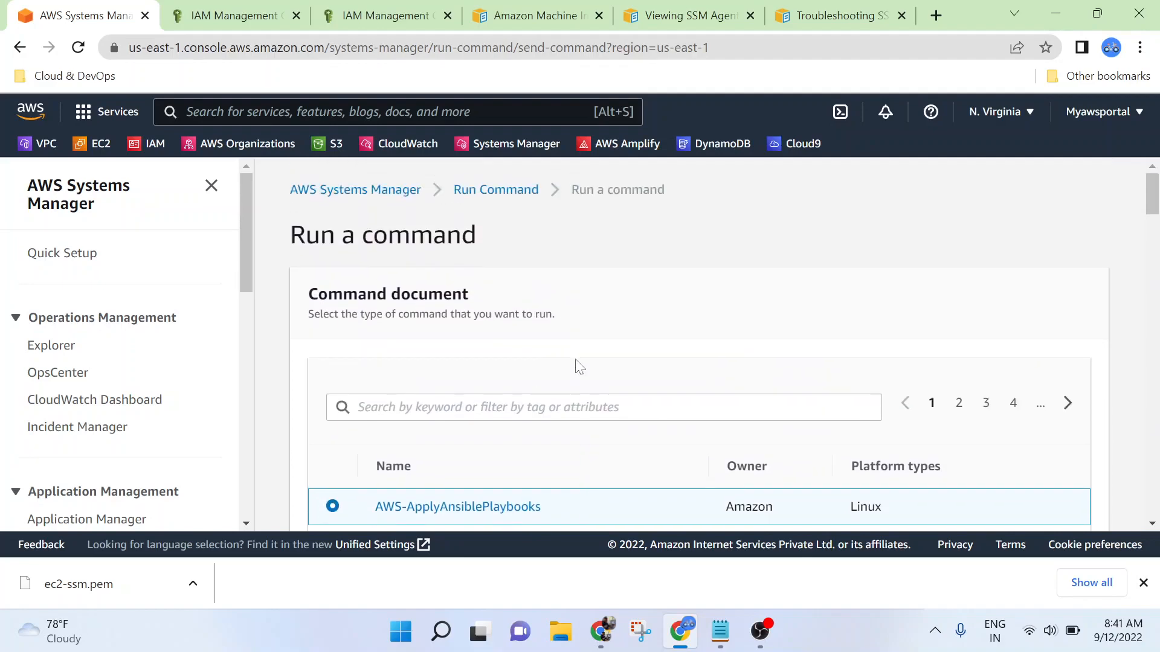
# Look through the Systems Manager tool categories from Operations Management down to Shared Resources.
pyautogui.scroll(-3, 134, 426)
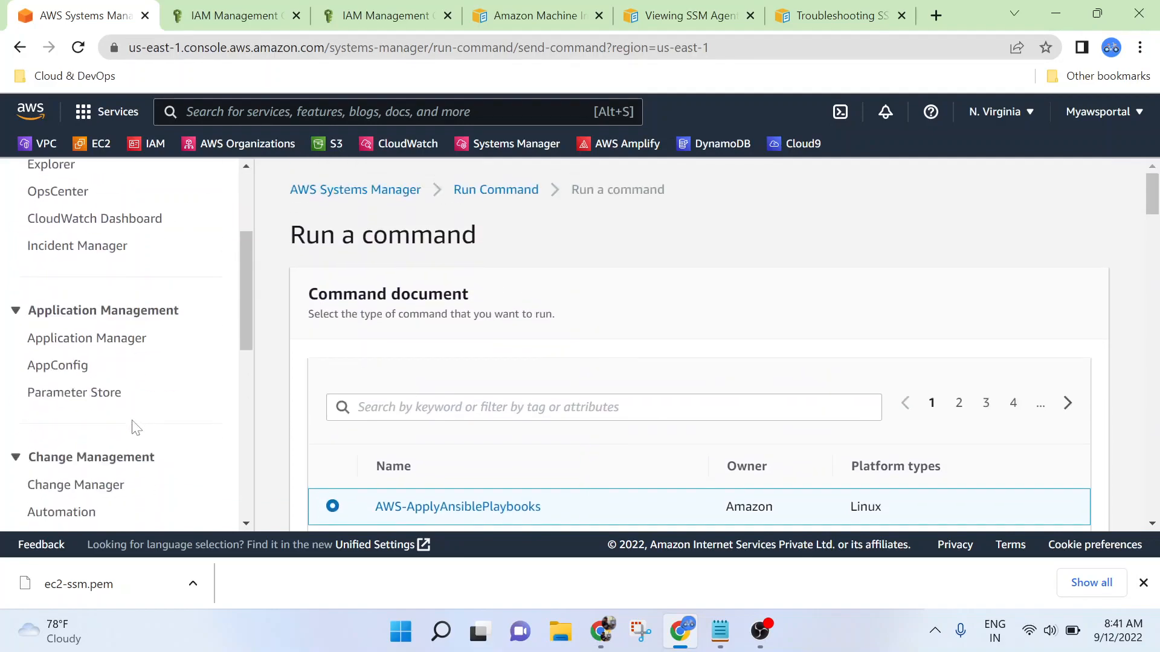
pyautogui.scroll(-1, 175, 406)
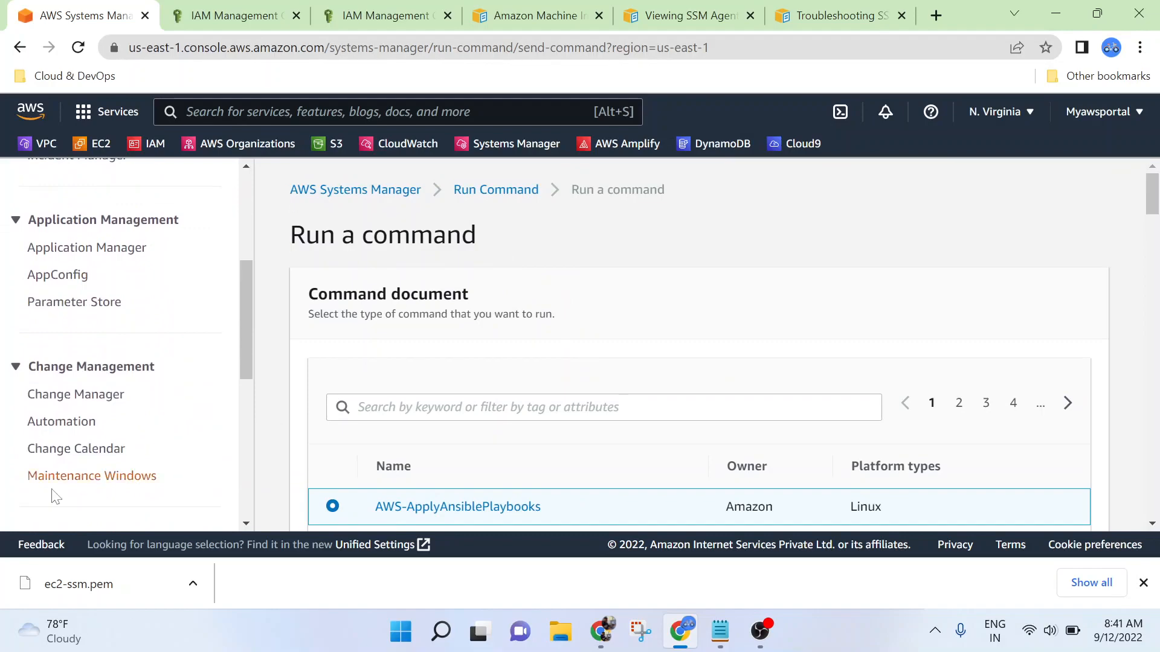
pyautogui.scroll(3, 180, 441)
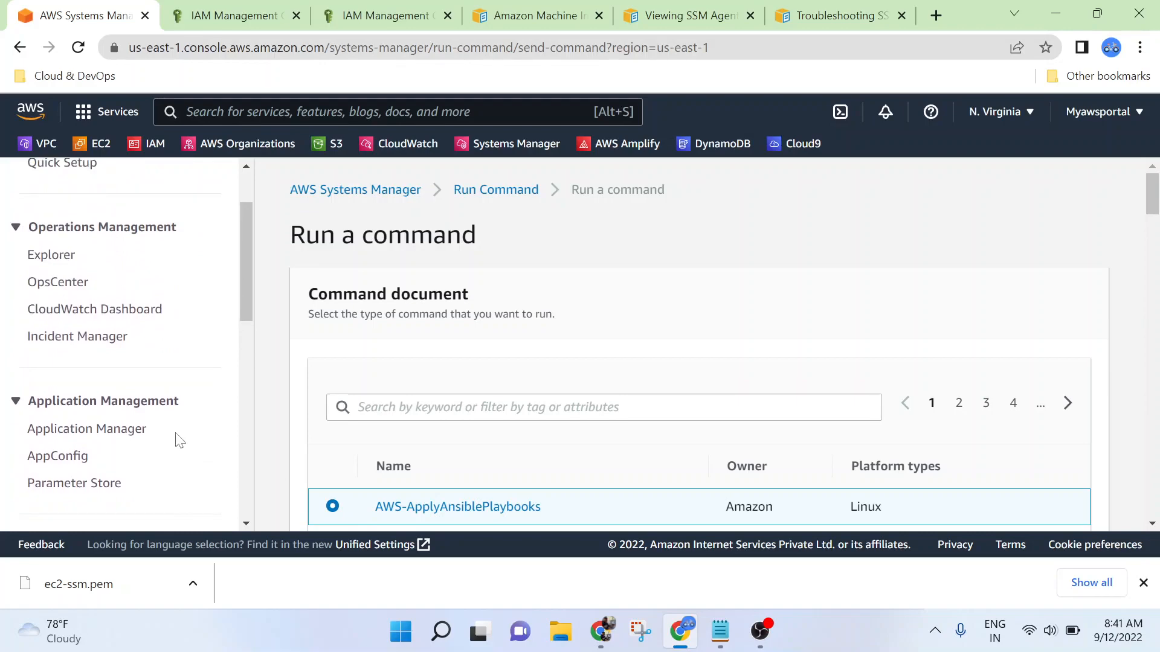
pyautogui.scroll(2, 110, 367)
pyautogui.scroll(-10, 111, 367)
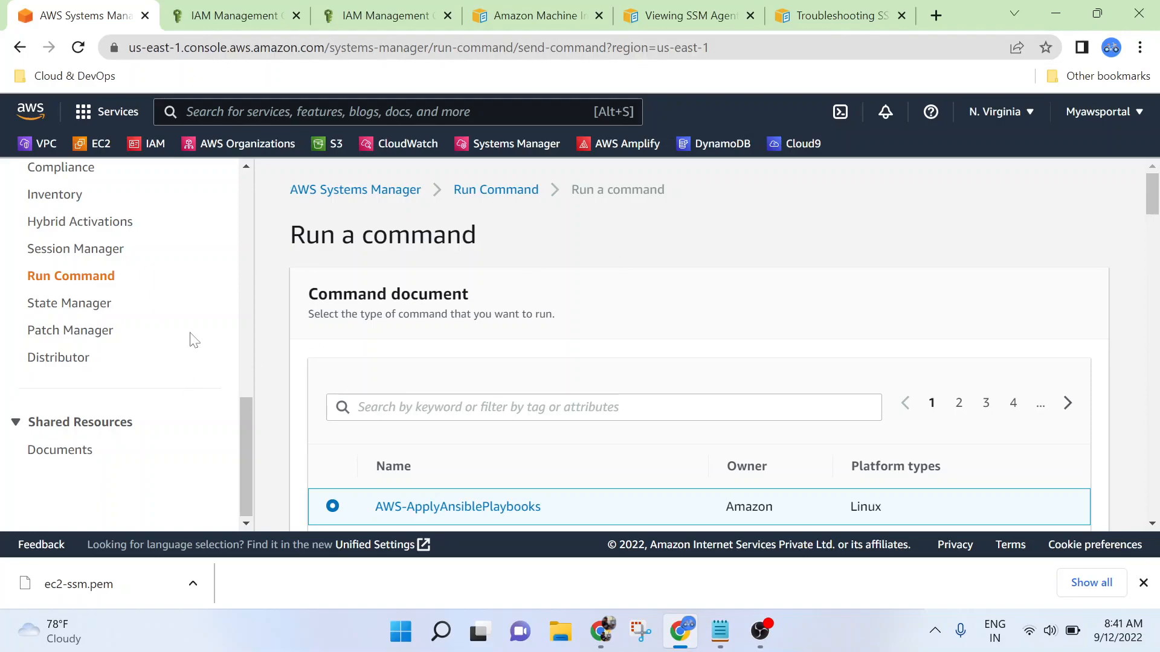
pyautogui.scroll(1, 193, 340)
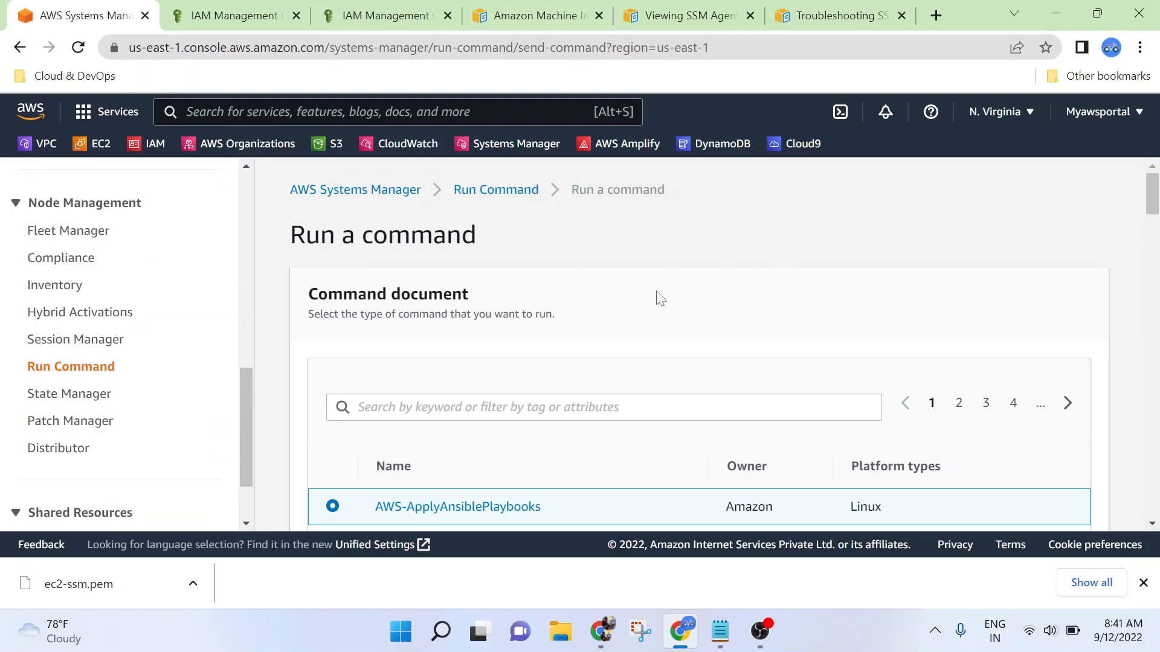
pyautogui.scroll(-3, 658, 296)
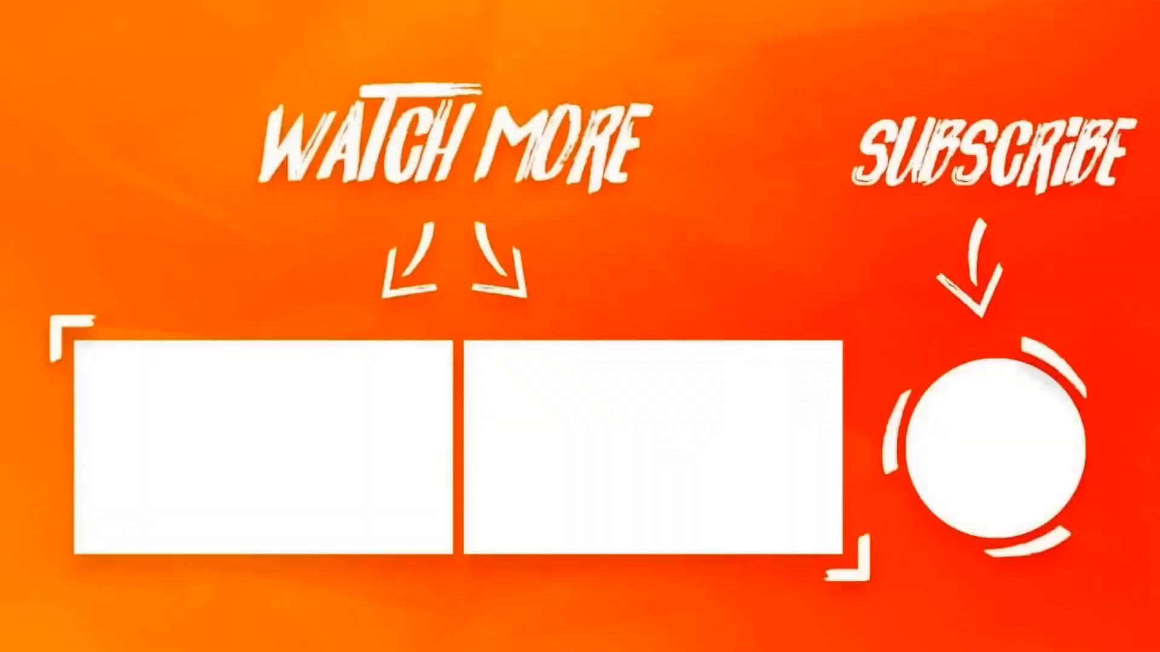